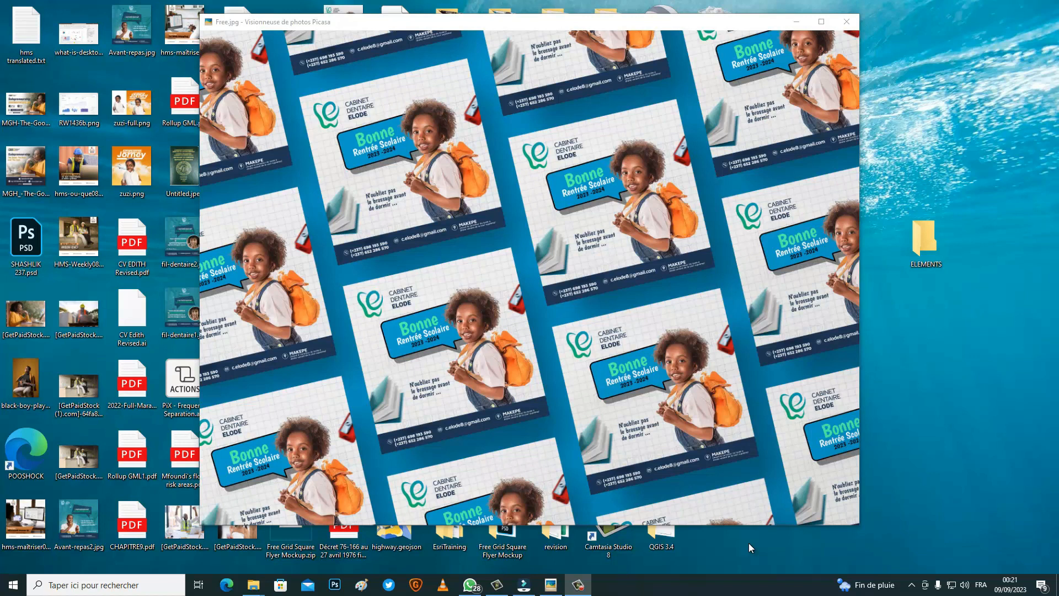
Examine the back-to-school flyer mockup up close, including its logo, headline bubble, child photo and contact details.
{"action": "scroll", "coordinate": [537, 441], "scroll_direction": "up", "scroll_amount": 1}
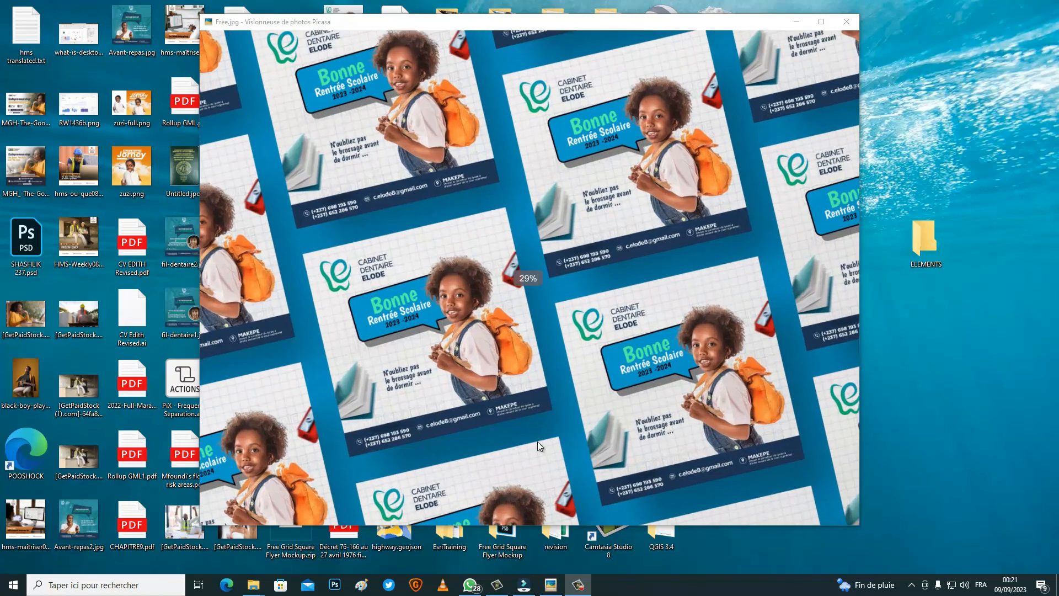
{"action": "scroll", "coordinate": [533, 433], "scroll_direction": "up", "scroll_amount": 3}
{"action": "scroll", "coordinate": [335, 253], "scroll_direction": "up", "scroll_amount": 1}
{"action": "left_click_drag", "start_coordinate": [335, 253], "coordinate": [411, 346]}
{"action": "scroll", "coordinate": [439, 347], "scroll_direction": "down", "scroll_amount": 3}
{"action": "left_click_drag", "start_coordinate": [697, 438], "coordinate": [550, 336]}
{"action": "scroll", "coordinate": [551, 342], "scroll_direction": "up", "scroll_amount": 4}
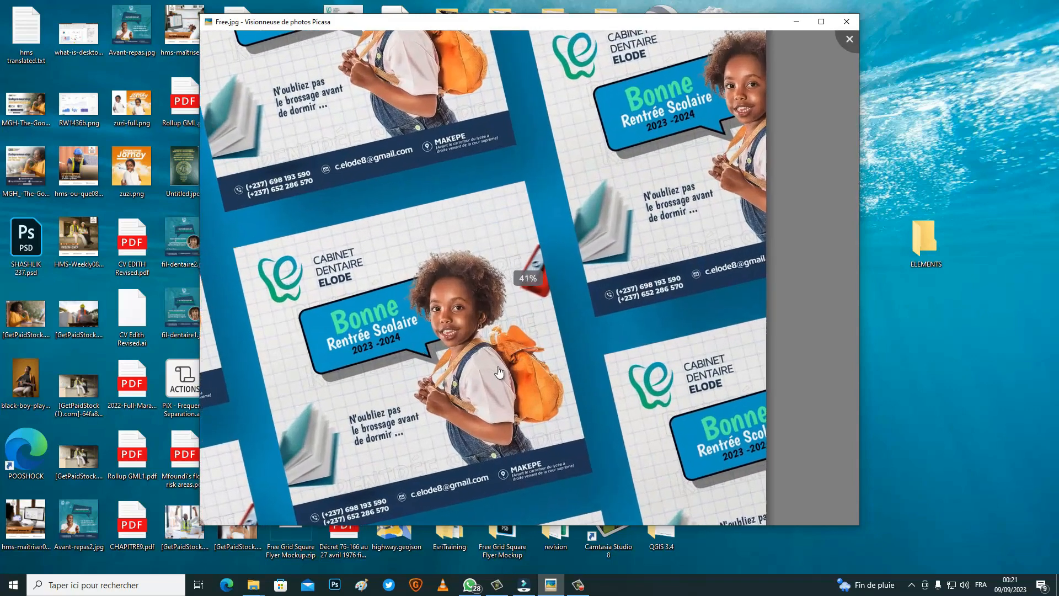
{"action": "left_click_drag", "start_coordinate": [498, 373], "coordinate": [628, 388]}
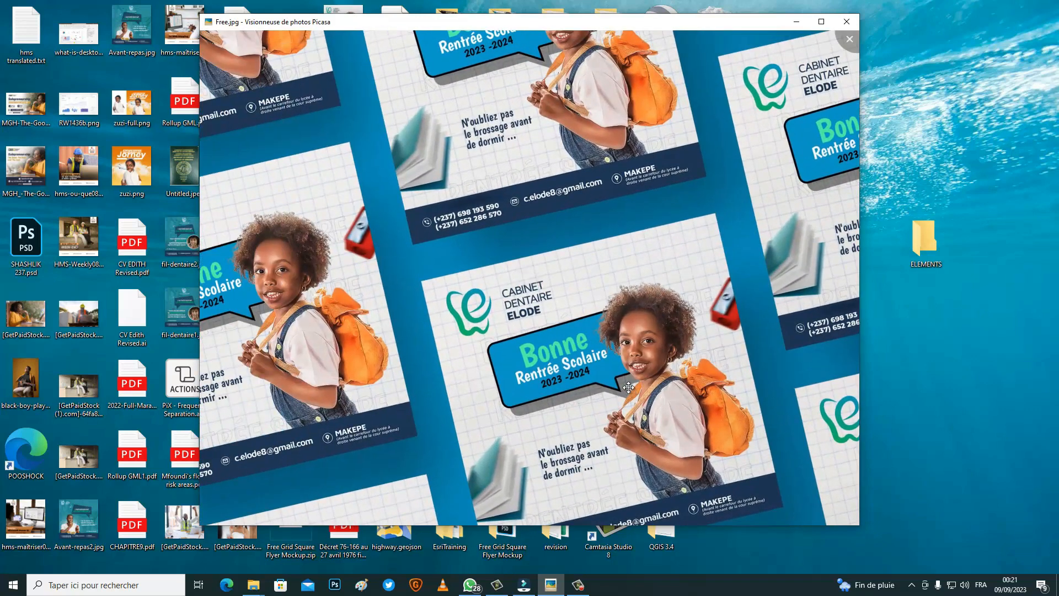
{"action": "scroll", "coordinate": [464, 284], "scroll_direction": "up", "scroll_amount": 2}
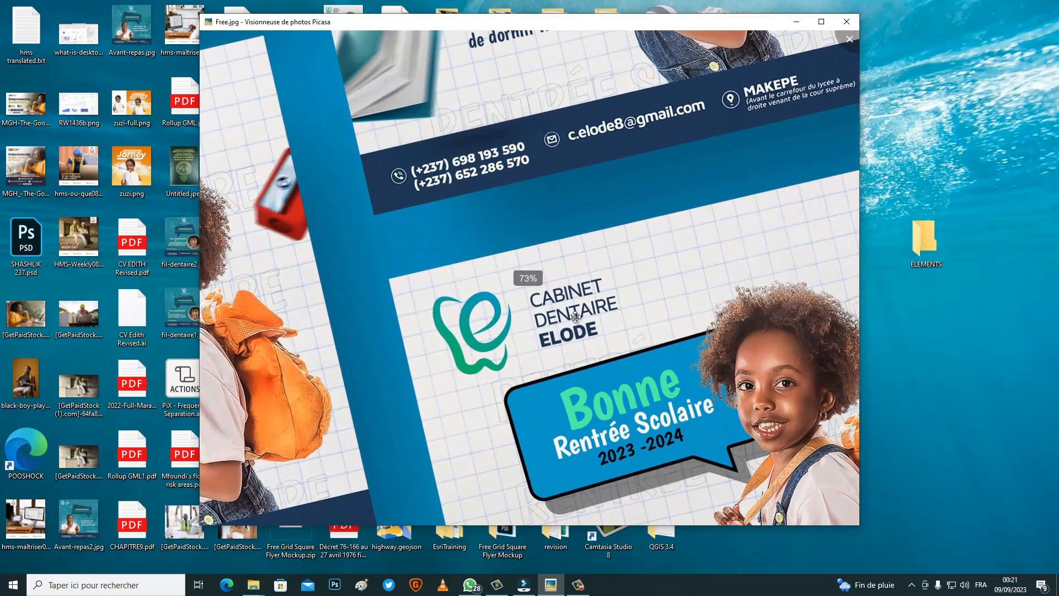
{"action": "scroll", "coordinate": [537, 371], "scroll_direction": "up", "scroll_amount": 2}
{"action": "scroll", "coordinate": [538, 370], "scroll_direction": "down", "scroll_amount": 4}
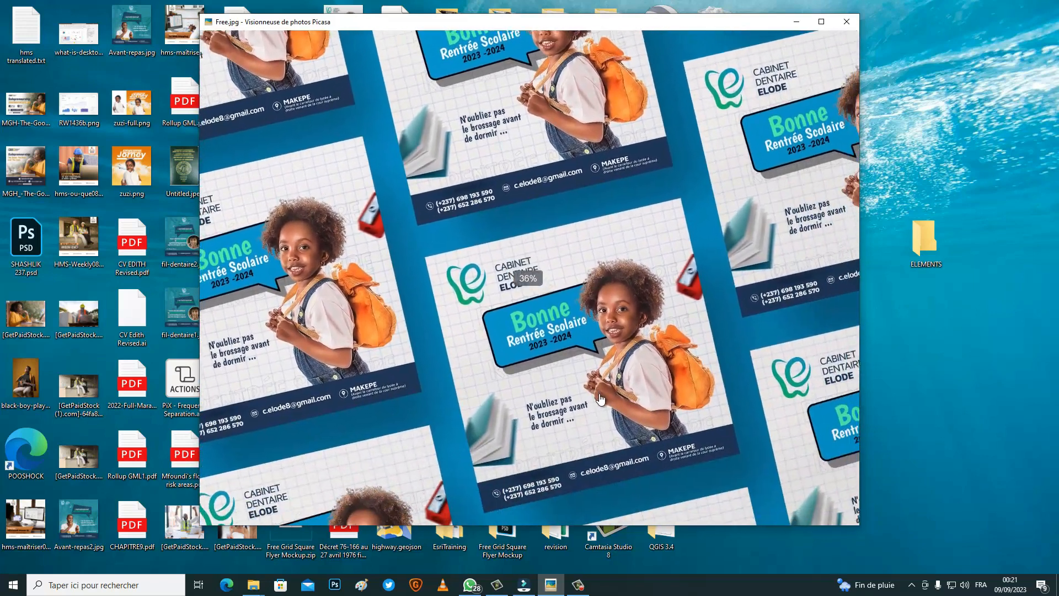
{"action": "left_click_drag", "start_coordinate": [601, 399], "coordinate": [582, 372]}
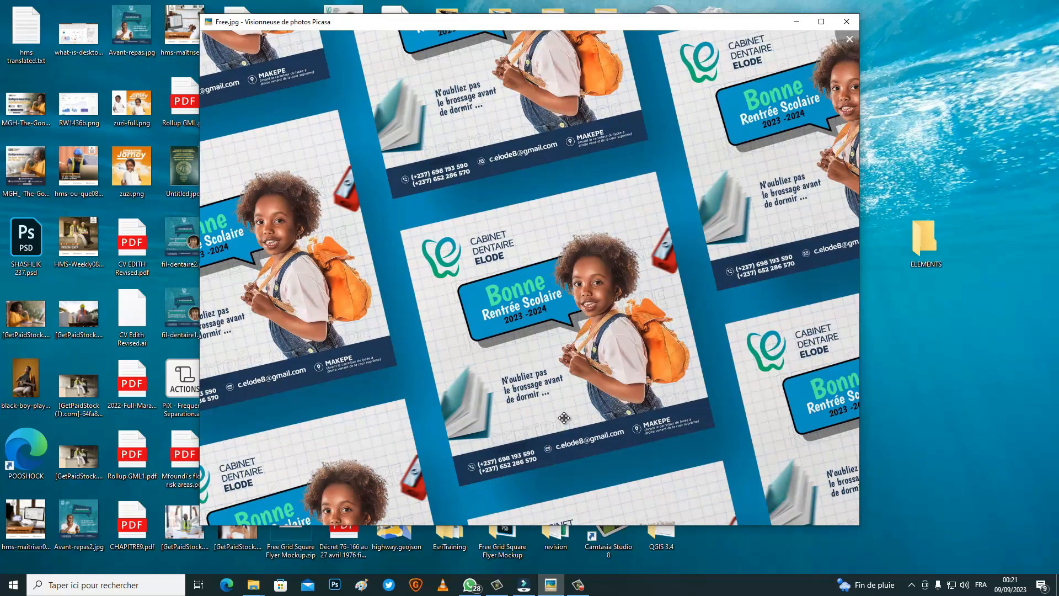
{"action": "scroll", "coordinate": [563, 364], "scroll_direction": "down", "scroll_amount": 4}
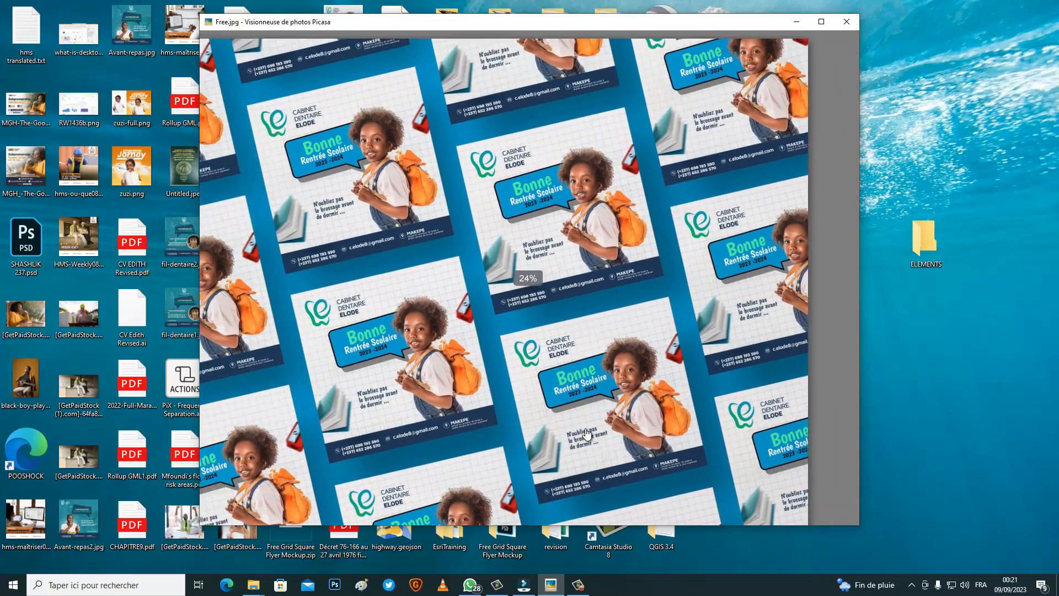
{"action": "left_click_drag", "start_coordinate": [563, 386], "coordinate": [583, 372]}
{"action": "mouse_move", "coordinate": [359, 324]}
{"action": "left_mouse_down"}
{"action": "mouse_move", "coordinate": [386, 340]}
{"action": "mouse_move", "coordinate": [345, 322]}
{"action": "left_mouse_up"}
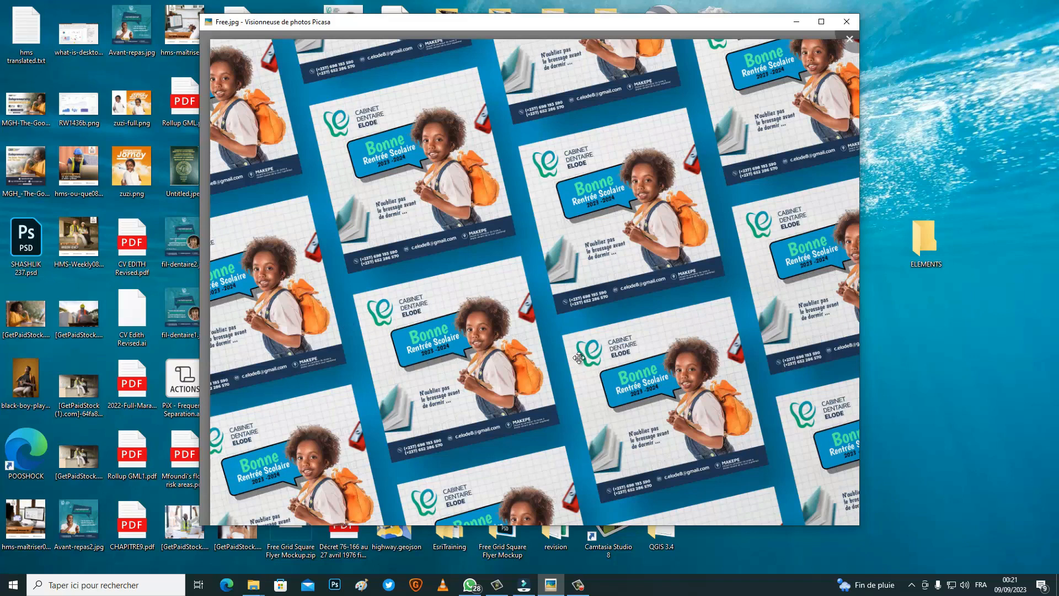
Close the mockup preview and open the ELEMENTS folder on the desktop.
{"action": "key", "text": "Escape"}
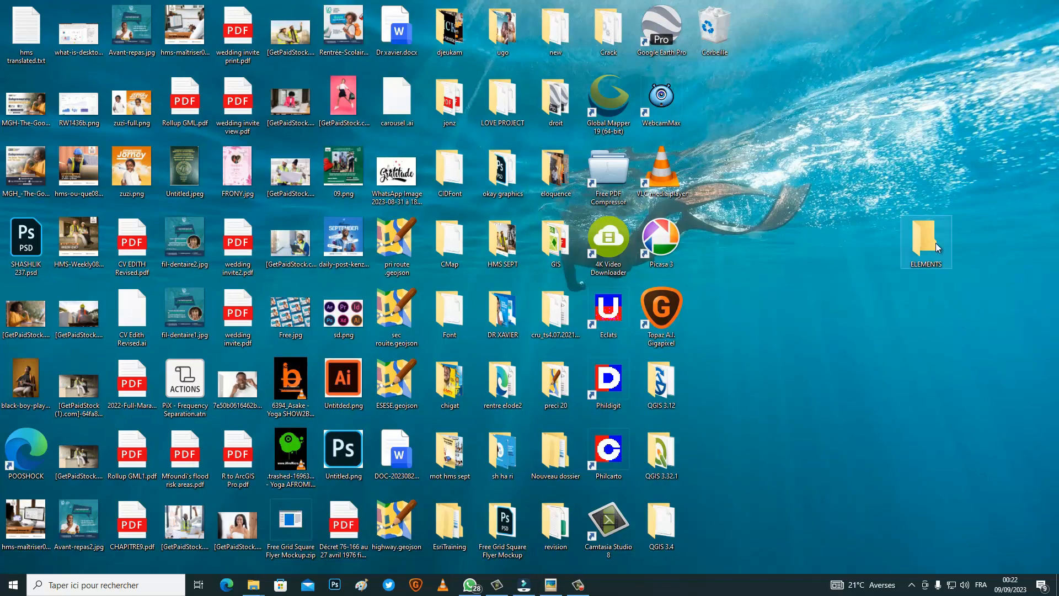
{"action": "double_click", "coordinate": [935, 242]}
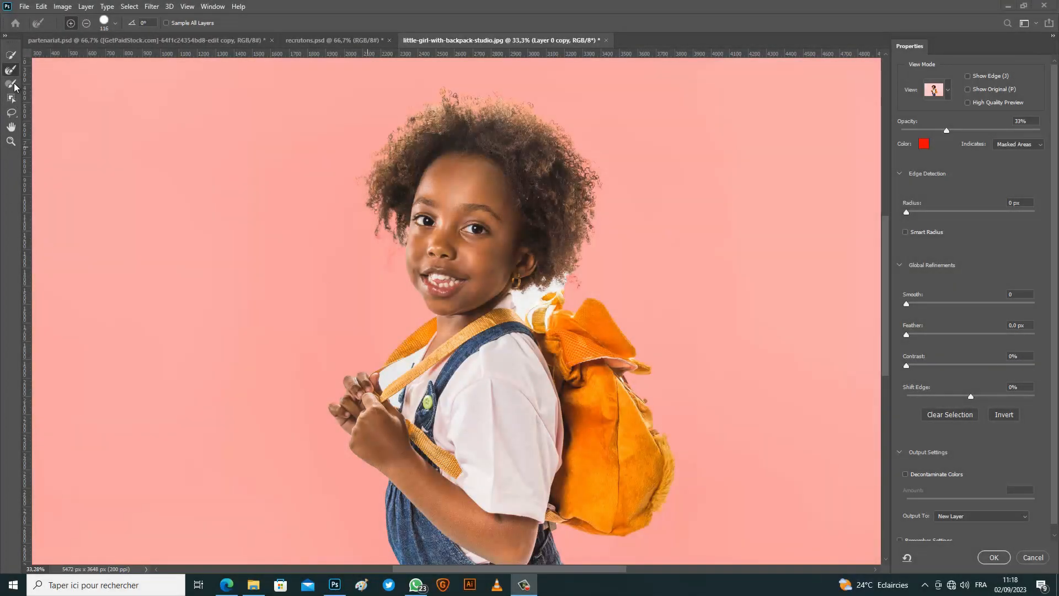
Refine the curly hair edge beside the earring with the Refine Edge Brush at size 50.
{"action": "left_click", "coordinate": [12, 72]}
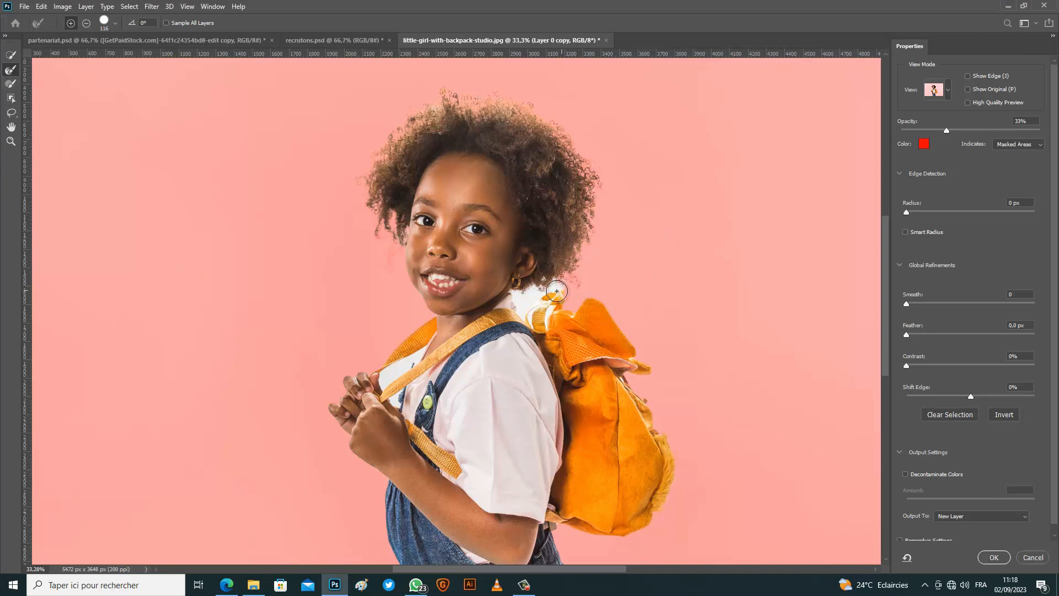
{"action": "scroll", "coordinate": [557, 290], "scroll_direction": "up", "scroll_amount": 6}
{"action": "key", "text": "bracketleft"}
{"action": "key", "text": "bracketleft"}
{"action": "key", "text": "bracketleft"}
{"action": "key", "text": "bracketleft"}
{"action": "key", "text": "bracketleft"}
{"action": "key", "text": "bracketleft"}
{"action": "scroll", "coordinate": [458, 254], "scroll_direction": "up", "scroll_amount": 3}
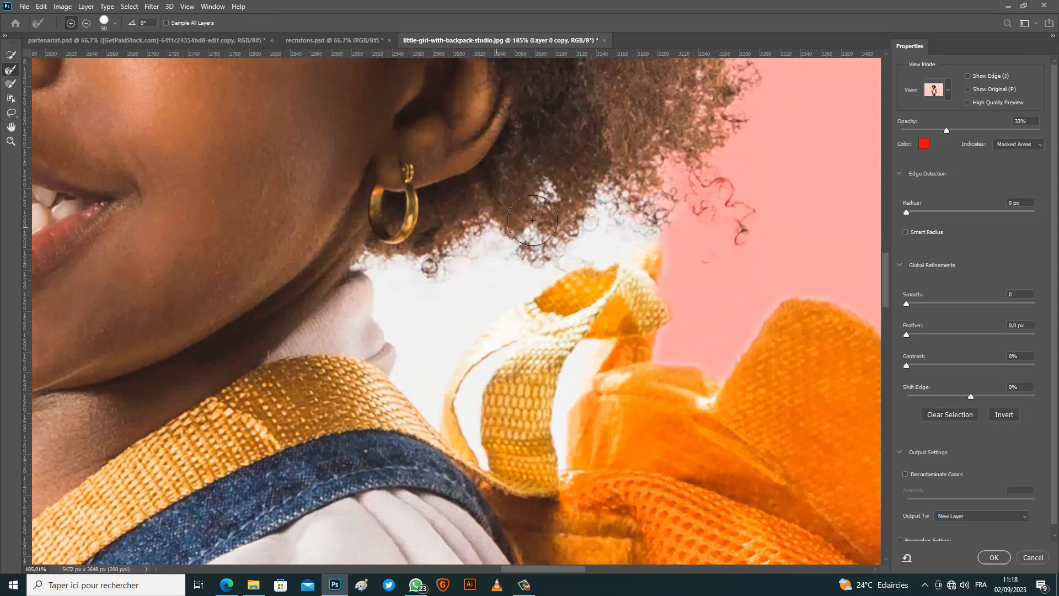
{"action": "mouse_move", "coordinate": [598, 216]}
{"action": "left_mouse_down"}
{"action": "mouse_move", "coordinate": [554, 196]}
{"action": "mouse_move", "coordinate": [602, 223]}
{"action": "mouse_move", "coordinate": [610, 215]}
{"action": "mouse_move", "coordinate": [586, 220]}
{"action": "left_mouse_up"}
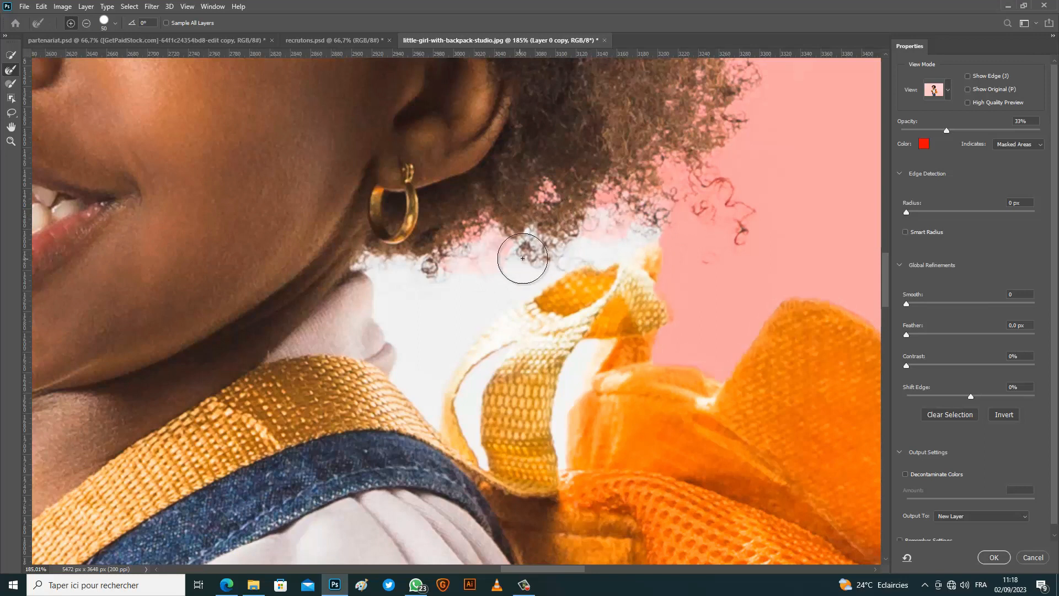
{"action": "mouse_move", "coordinate": [523, 258]}
{"action": "left_mouse_down"}
{"action": "mouse_move", "coordinate": [485, 283]}
{"action": "mouse_move", "coordinate": [473, 257]}
{"action": "mouse_move", "coordinate": [455, 286]}
{"action": "mouse_move", "coordinate": [428, 279]}
{"action": "mouse_move", "coordinate": [421, 262]}
{"action": "mouse_move", "coordinate": [425, 292]}
{"action": "mouse_move", "coordinate": [383, 269]}
{"action": "mouse_move", "coordinate": [405, 279]}
{"action": "mouse_move", "coordinate": [391, 291]}
{"action": "mouse_move", "coordinate": [365, 263]}
{"action": "mouse_move", "coordinate": [429, 310]}
{"action": "mouse_move", "coordinate": [400, 299]}
{"action": "mouse_move", "coordinate": [374, 268]}
{"action": "mouse_move", "coordinate": [439, 305]}
{"action": "mouse_move", "coordinate": [395, 283]}
{"action": "mouse_move", "coordinate": [387, 260]}
{"action": "mouse_move", "coordinate": [460, 290]}
{"action": "mouse_move", "coordinate": [492, 267]}
{"action": "mouse_move", "coordinate": [450, 258]}
{"action": "mouse_move", "coordinate": [422, 290]}
{"action": "mouse_move", "coordinate": [390, 280]}
{"action": "mouse_move", "coordinate": [474, 278]}
{"action": "mouse_move", "coordinate": [499, 243]}
{"action": "mouse_move", "coordinate": [434, 317]}
{"action": "mouse_move", "coordinate": [617, 207]}
{"action": "mouse_move", "coordinate": [537, 267]}
{"action": "mouse_move", "coordinate": [586, 210]}
{"action": "mouse_move", "coordinate": [618, 219]}
{"action": "mouse_move", "coordinate": [622, 210]}
{"action": "mouse_move", "coordinate": [598, 206]}
{"action": "mouse_move", "coordinate": [656, 227]}
{"action": "mouse_move", "coordinate": [703, 227]}
{"action": "mouse_move", "coordinate": [630, 217]}
{"action": "mouse_move", "coordinate": [581, 242]}
{"action": "mouse_move", "coordinate": [630, 209]}
{"action": "mouse_move", "coordinate": [537, 262]}
{"action": "mouse_move", "coordinate": [589, 217]}
{"action": "mouse_move", "coordinate": [497, 263]}
{"action": "left_mouse_up"}
Finish refining the hair edge above the backpack with a smaller brush and output the cutout to a new layer.
{"action": "key", "text": "bracketleft"}
{"action": "key", "text": "bracketleft"}
{"action": "key", "text": "bracketleft"}
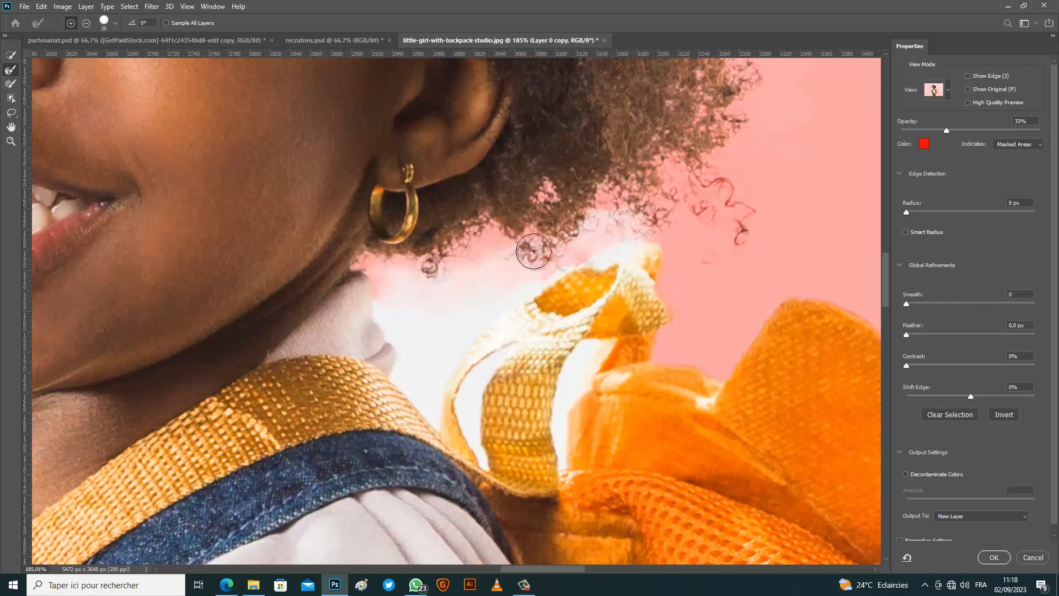
{"action": "scroll", "coordinate": [583, 268], "scroll_direction": "down", "scroll_amount": 2}
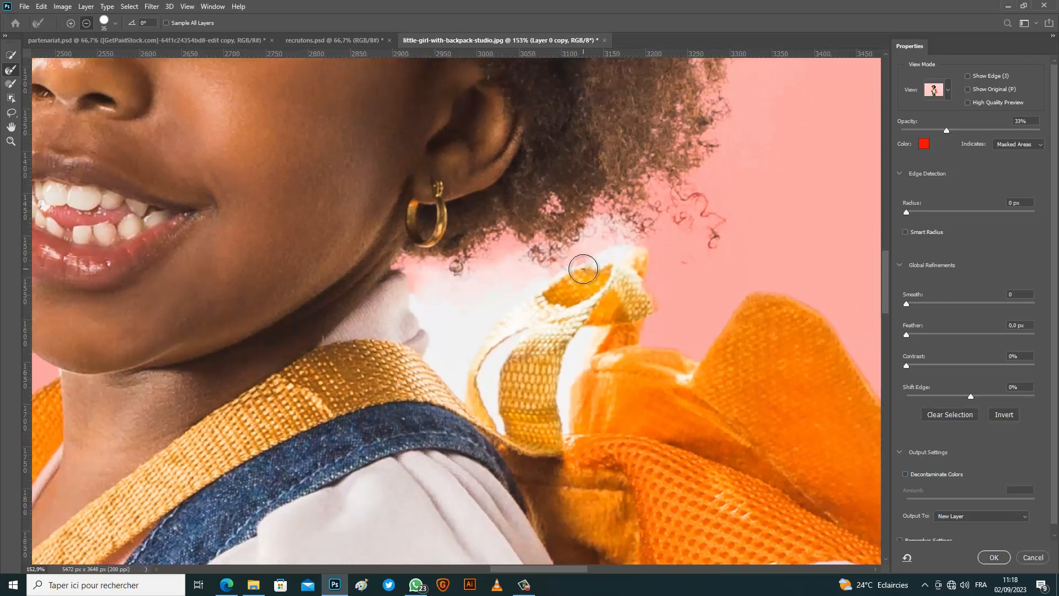
{"action": "scroll", "coordinate": [583, 268], "scroll_direction": "down", "scroll_amount": 5}
{"action": "scroll", "coordinate": [576, 287], "scroll_direction": "up", "scroll_amount": 4}
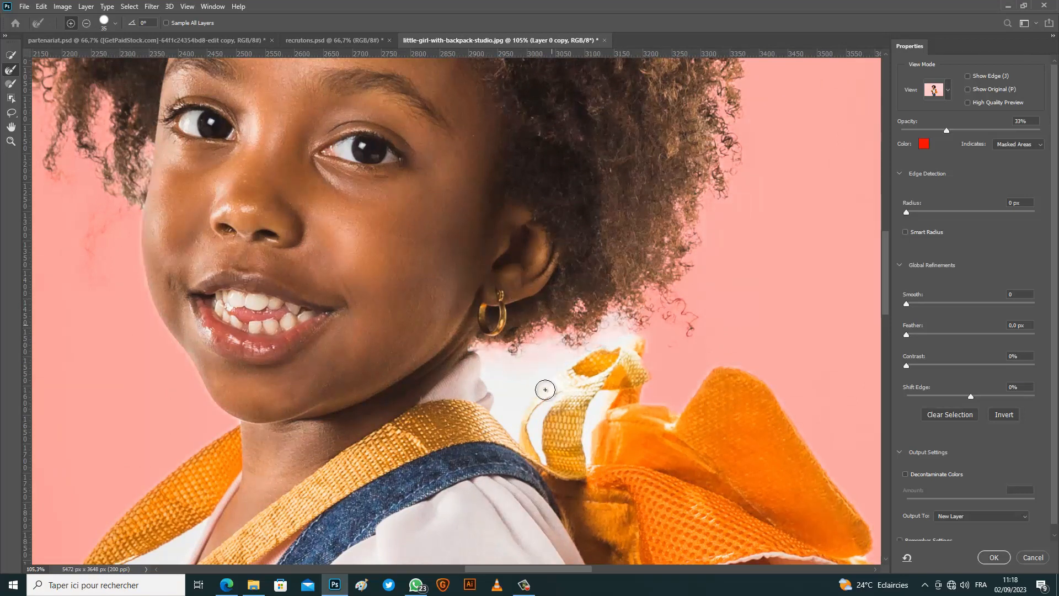
{"action": "scroll", "coordinate": [546, 393], "scroll_direction": "down", "scroll_amount": 4}
{"action": "scroll", "coordinate": [443, 428], "scroll_direction": "down", "scroll_amount": 3}
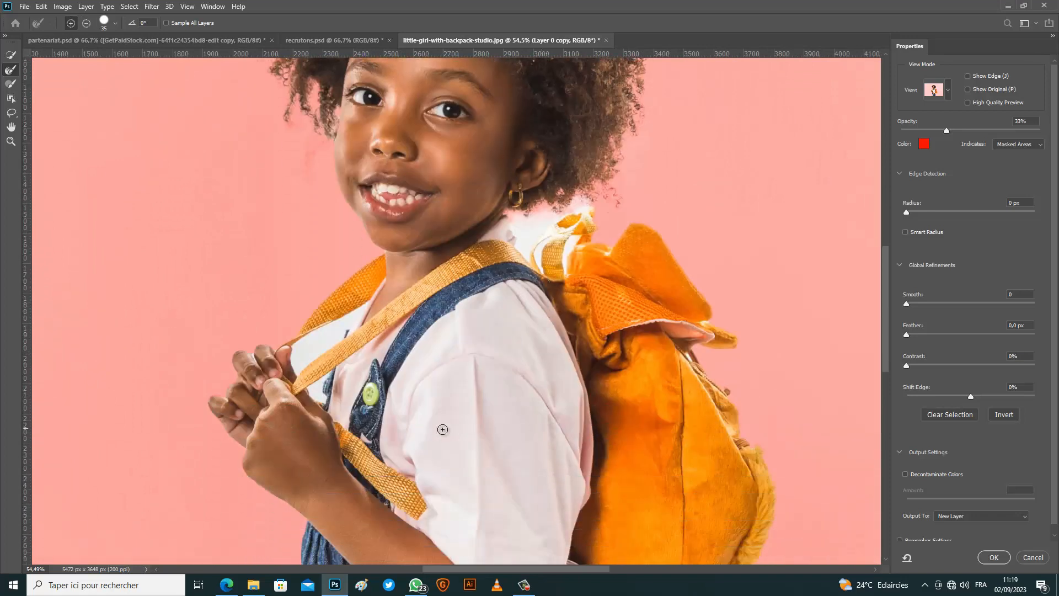
{"action": "left_click", "coordinate": [993, 558]}
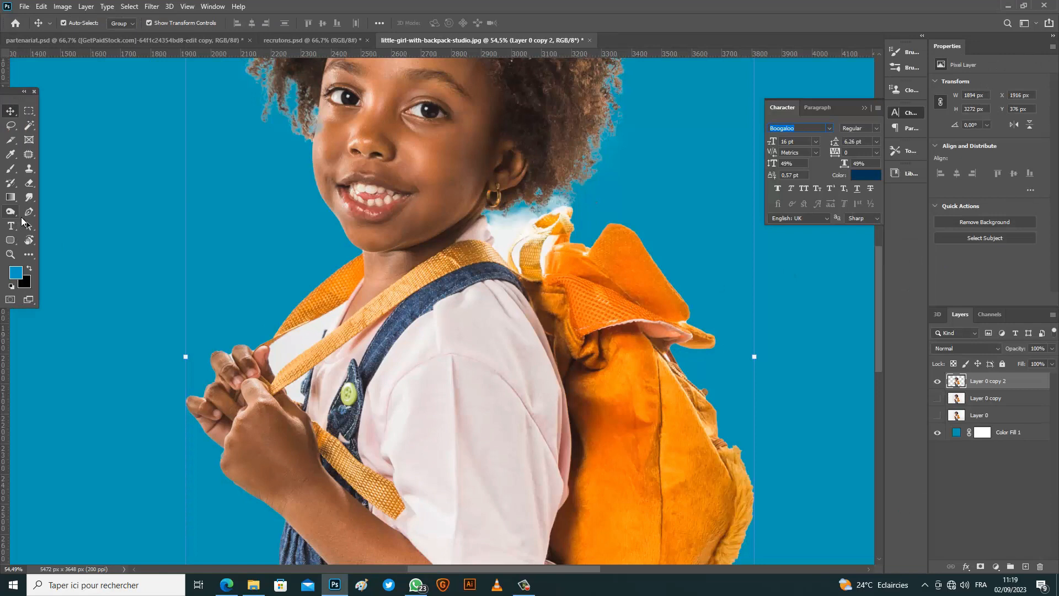
Compare the cutout with Layer 0 copy around the raised fingers by switching the visibility of both layers.
{"action": "scroll", "coordinate": [254, 342], "scroll_direction": "down", "scroll_amount": 1}
{"action": "scroll", "coordinate": [234, 326], "scroll_direction": "up", "scroll_amount": 11}
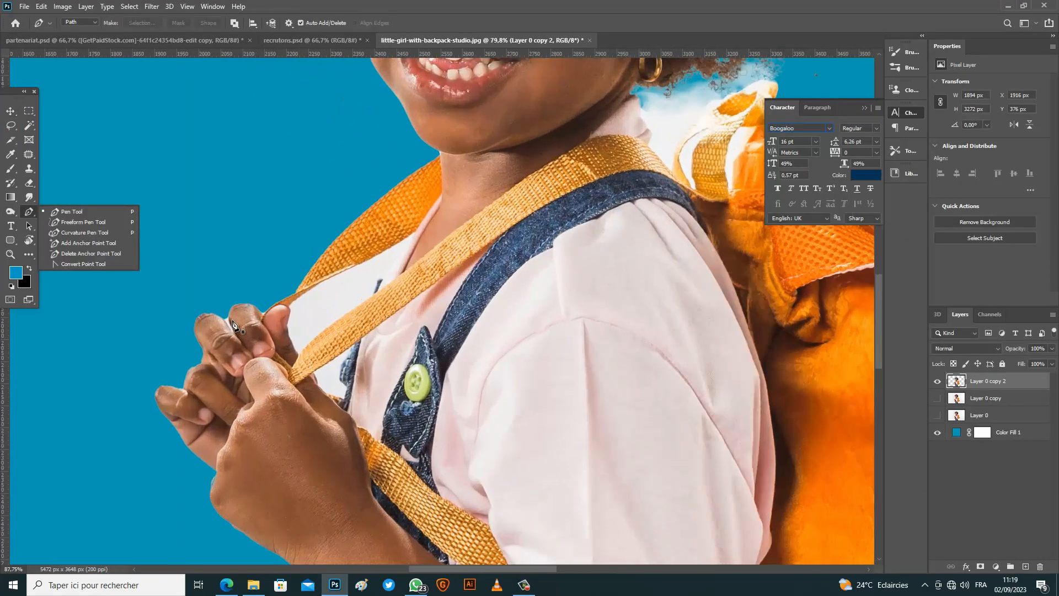
{"action": "scroll", "coordinate": [221, 354], "scroll_direction": "down", "scroll_amount": 2}
{"action": "scroll", "coordinate": [221, 356], "scroll_direction": "up", "scroll_amount": 5}
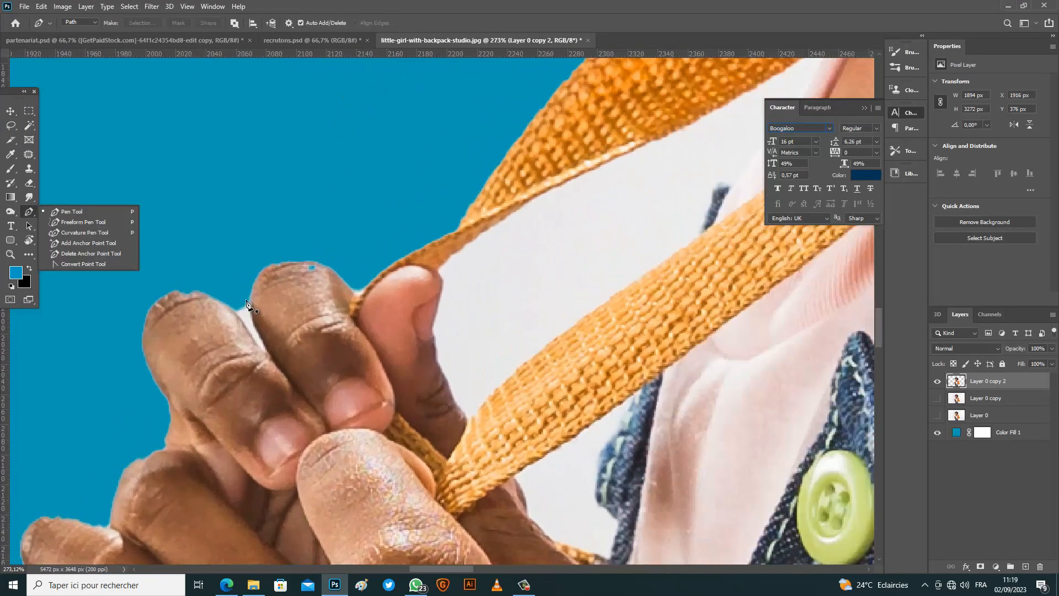
{"action": "left_click", "coordinate": [937, 381]}
{"action": "left_click", "coordinate": [936, 398]}
{"action": "left_click", "coordinate": [937, 381]}
{"action": "left_click", "coordinate": [937, 398]}
Outline the white gap between the two upper fingers with the Pen tool and convert the path to a selection.
{"action": "scroll", "coordinate": [246, 316], "scroll_direction": "up", "scroll_amount": 4}
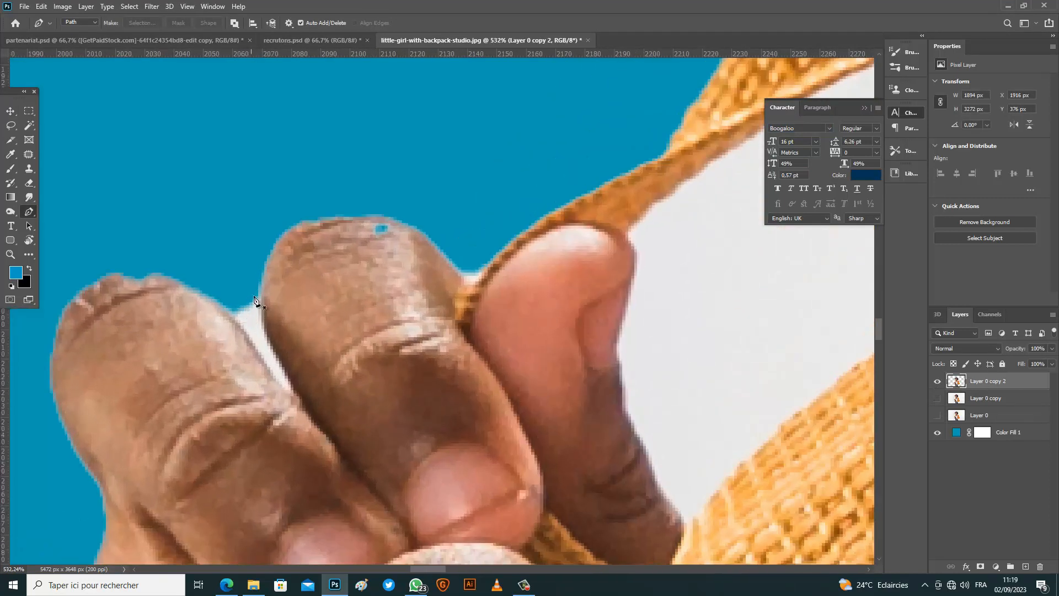
{"action": "left_click", "coordinate": [262, 286]}
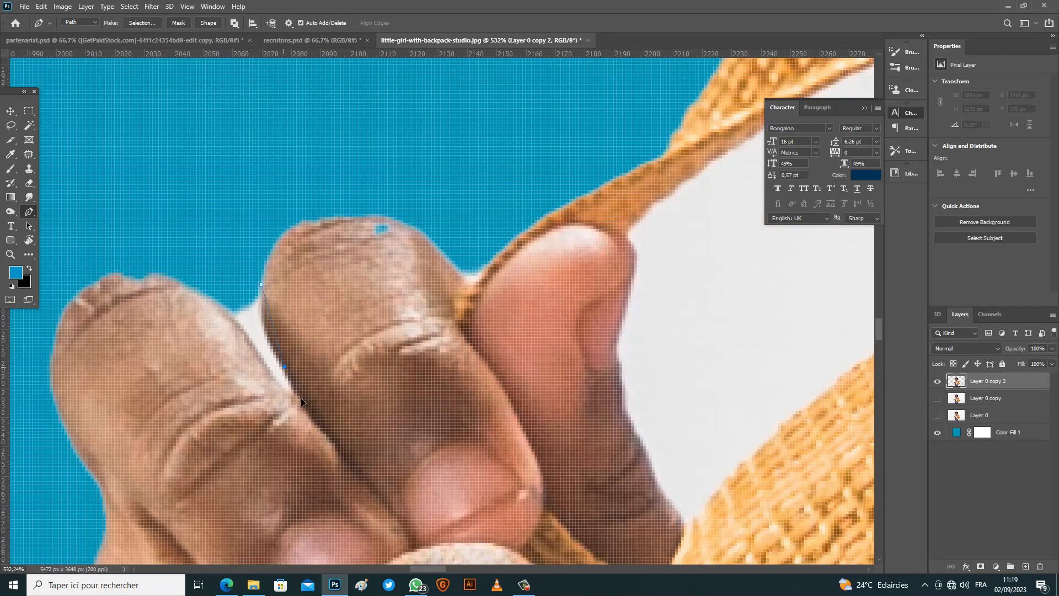
{"action": "left_click_drag", "start_coordinate": [310, 396], "coordinate": [310, 393]}
{"action": "left_click", "coordinate": [220, 305]}
{"action": "left_click", "coordinate": [140, 24]}
{"action": "left_click", "coordinate": [585, 157]}
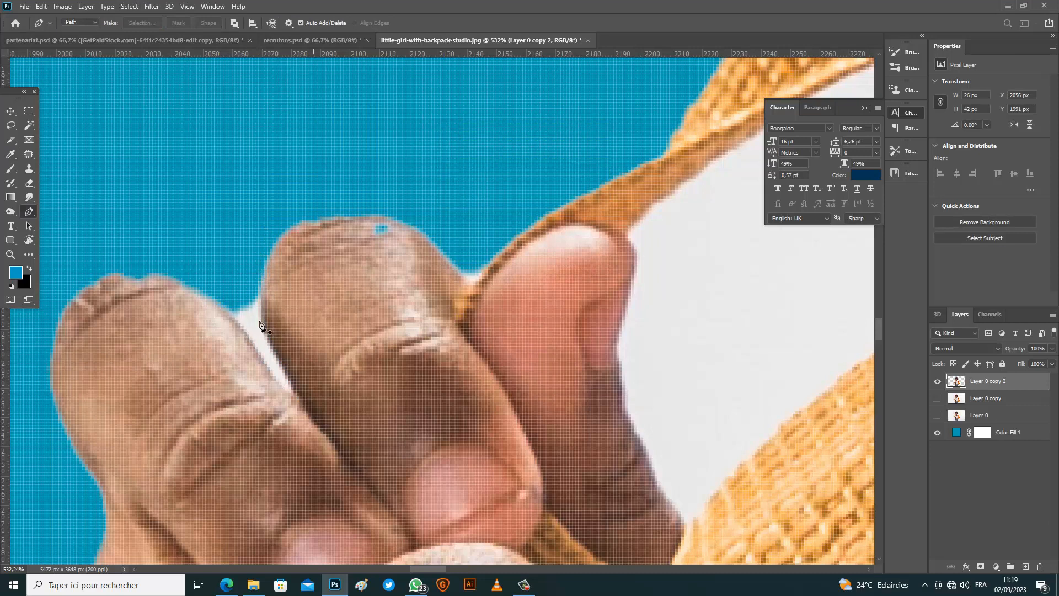
Paint the selected gap between the fingers blue with the Brush at 100% opacity and clear the selection.
{"action": "key", "text": "b"}
{"action": "mouse_move", "coordinate": [243, 257]}
{"action": "left_mouse_down"}
{"action": "mouse_move", "coordinate": [276, 253]}
{"action": "mouse_move", "coordinate": [88, 356]}
{"action": "left_mouse_up"}
{"action": "mouse_move", "coordinate": [487, 265]}
{"action": "left_mouse_down"}
{"action": "mouse_move", "coordinate": [248, 365]}
{"action": "mouse_move", "coordinate": [378, 313]}
{"action": "left_mouse_up"}
{"action": "left_click", "coordinate": [253, 23]}
{"action": "left_click_drag", "start_coordinate": [261, 36], "coordinate": [302, 36]}
{"action": "mouse_move", "coordinate": [265, 296]}
{"action": "left_mouse_down"}
{"action": "mouse_move", "coordinate": [289, 367]}
{"action": "mouse_move", "coordinate": [268, 329]}
{"action": "left_mouse_up"}
{"action": "key", "text": "ctrl+d"}
Trace a closed Pen path around the white area enclosed by the orange straps, thumb and shirt collar.
{"action": "scroll", "coordinate": [329, 433], "scroll_direction": "down", "scroll_amount": 2}
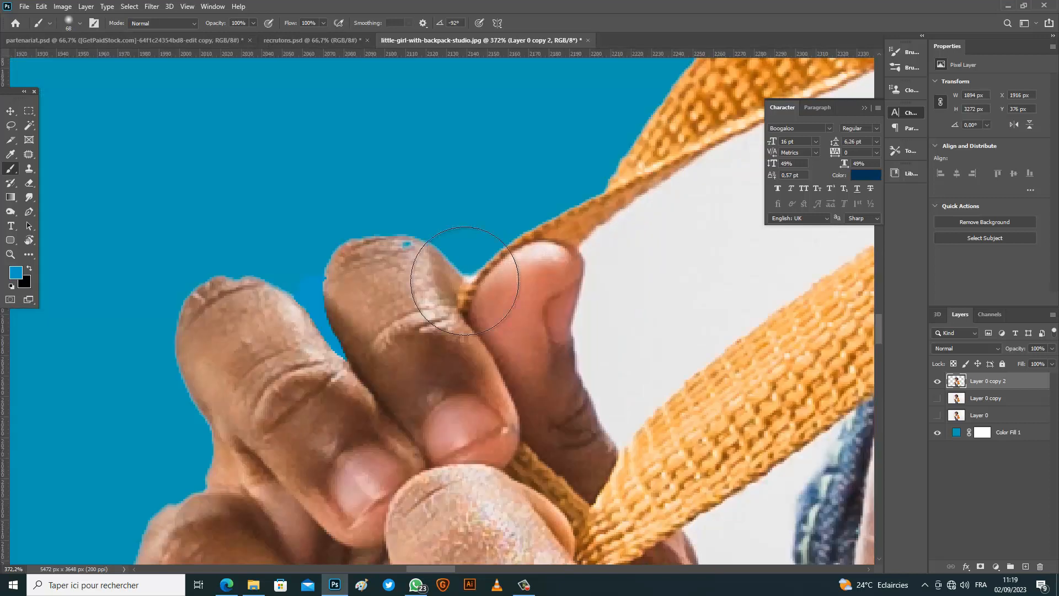
{"action": "scroll", "coordinate": [464, 280], "scroll_direction": "down", "scroll_amount": 4}
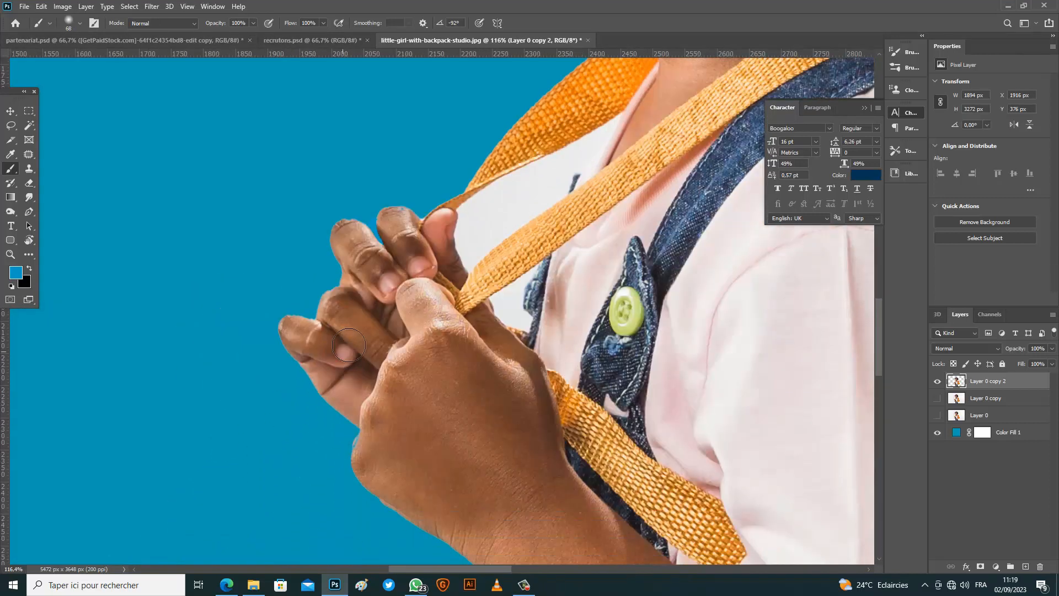
{"action": "scroll", "coordinate": [534, 147], "scroll_direction": "up", "scroll_amount": 3}
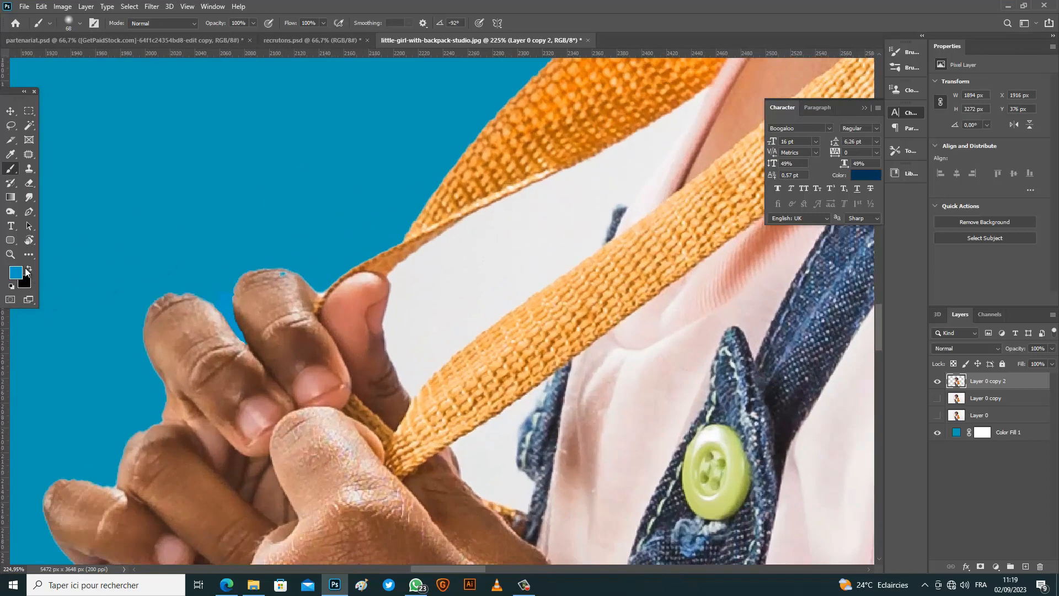
{"action": "left_click", "coordinate": [29, 212]}
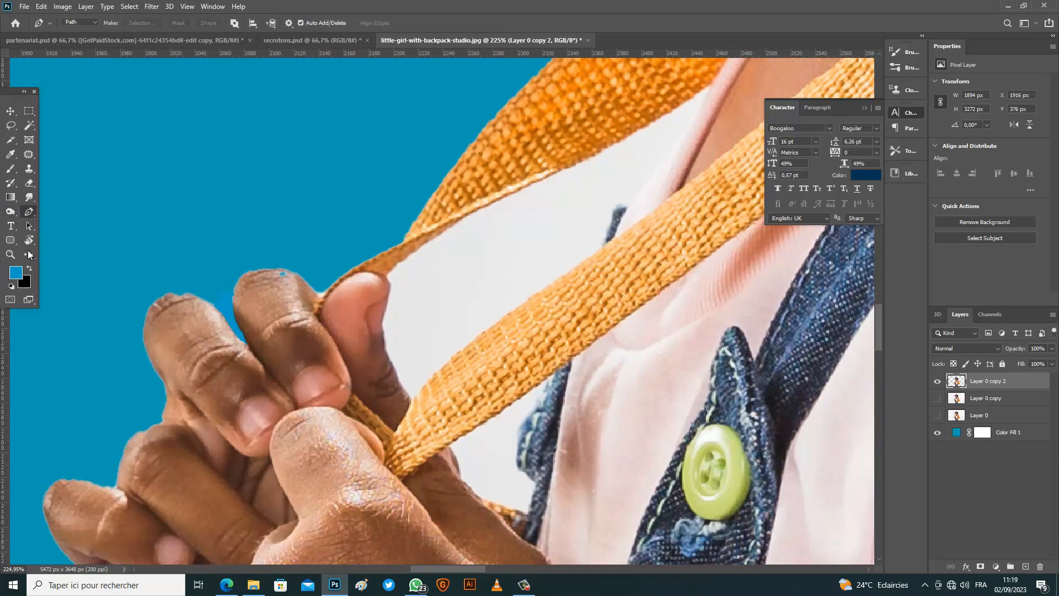
{"action": "scroll", "coordinate": [439, 226], "scroll_direction": "down", "scroll_amount": 1}
{"action": "scroll", "coordinate": [594, 202], "scroll_direction": "up", "scroll_amount": 3}
{"action": "left_click", "coordinate": [664, 105]}
{"action": "left_click_drag", "start_coordinate": [622, 180], "coordinate": [597, 215]}
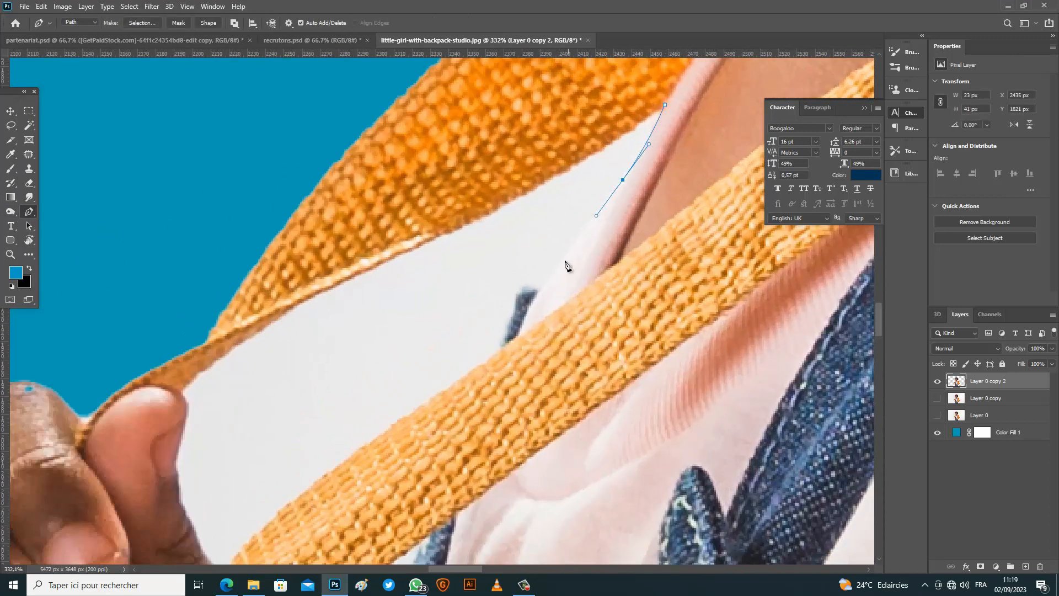
{"action": "left_click_drag", "start_coordinate": [546, 286], "coordinate": [519, 290]}
{"action": "left_click", "coordinate": [538, 293]}
{"action": "left_click", "coordinate": [514, 320]}
{"action": "scroll", "coordinate": [333, 439], "scroll_direction": "down", "scroll_amount": 2}
{"action": "left_click_drag", "start_coordinate": [295, 452], "coordinate": [279, 462]}
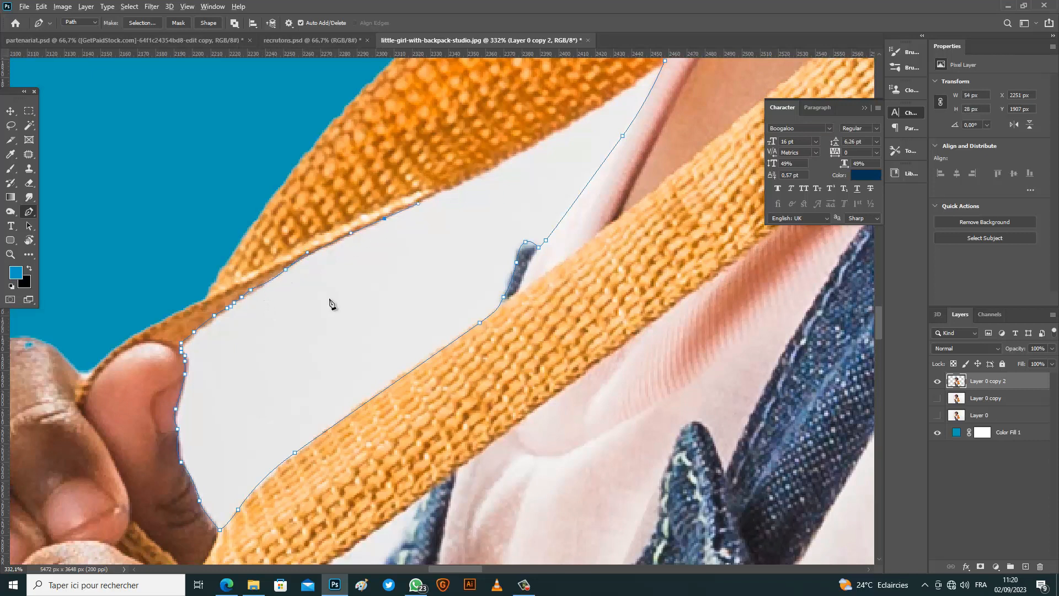
Convert the strap path to an anti-aliased selection with a 0-pixel feather and paint its area blue.
{"action": "scroll", "coordinate": [340, 296], "scroll_direction": "down", "scroll_amount": 3}
{"action": "scroll", "coordinate": [588, 106], "scroll_direction": "up", "scroll_amount": 2}
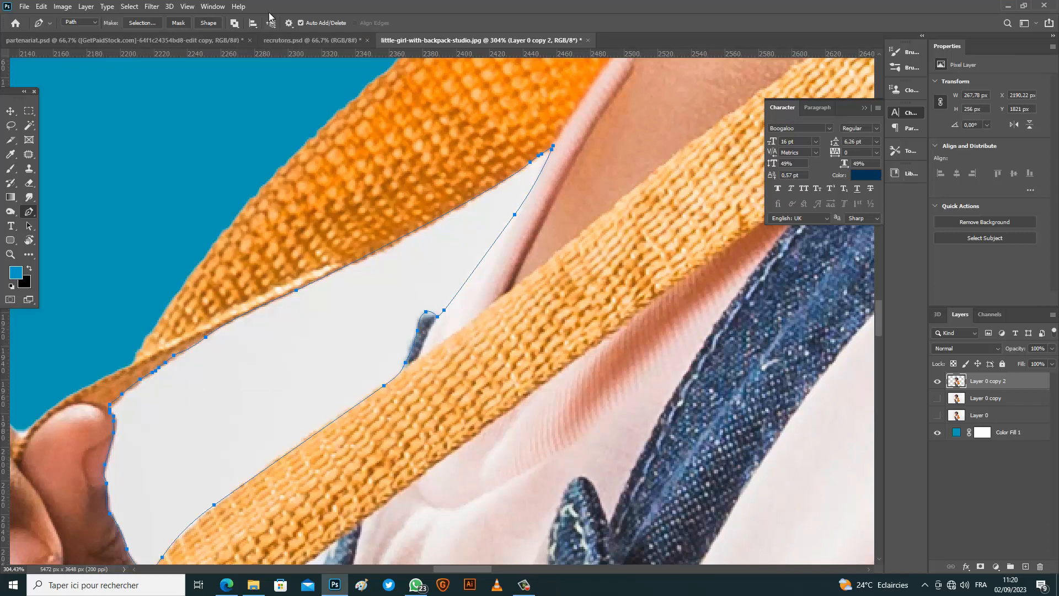
{"action": "left_click", "coordinate": [160, 27]}
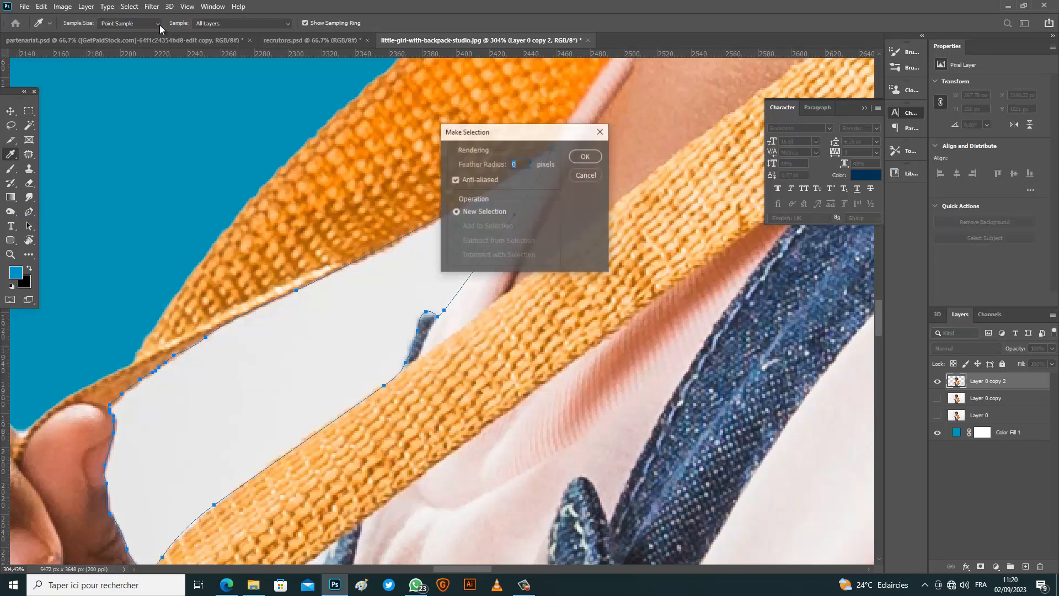
{"action": "left_click", "coordinate": [585, 155]}
{"action": "key", "text": "b"}
{"action": "mouse_move", "coordinate": [208, 398]}
{"action": "left_mouse_down"}
{"action": "mouse_move", "coordinate": [572, 158]}
{"action": "mouse_move", "coordinate": [201, 374]}
{"action": "mouse_move", "coordinate": [143, 486]}
{"action": "mouse_move", "coordinate": [406, 246]}
{"action": "mouse_move", "coordinate": [398, 347]}
{"action": "mouse_move", "coordinate": [176, 485]}
{"action": "mouse_move", "coordinate": [149, 518]}
{"action": "left_mouse_up"}
{"action": "scroll", "coordinate": [201, 378], "scroll_direction": "down", "scroll_amount": 2}
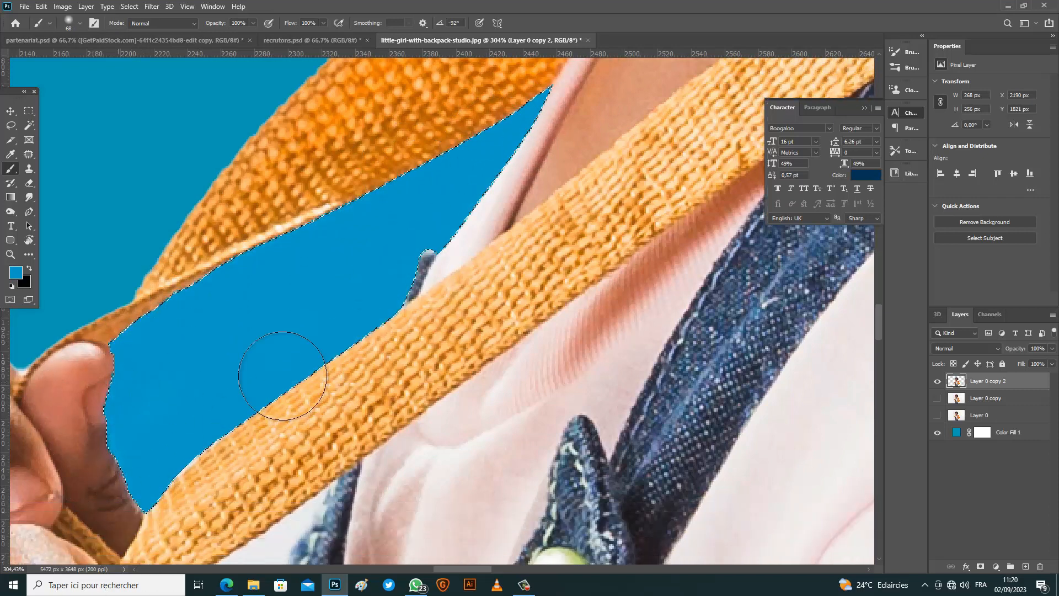
Outline the white gap between the lower orange strap, hand and denim overalls with the Pen tool, convert it to a selection and paint it blue.
{"action": "scroll", "coordinate": [425, 251], "scroll_direction": "down", "scroll_amount": 4}
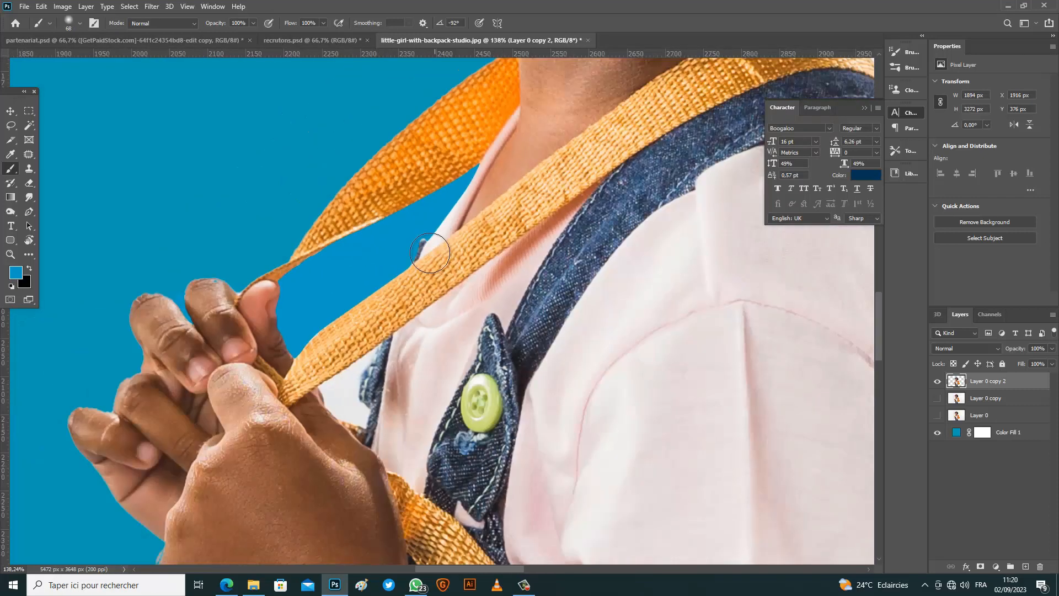
{"action": "scroll", "coordinate": [386, 331], "scroll_direction": "down", "scroll_amount": 1}
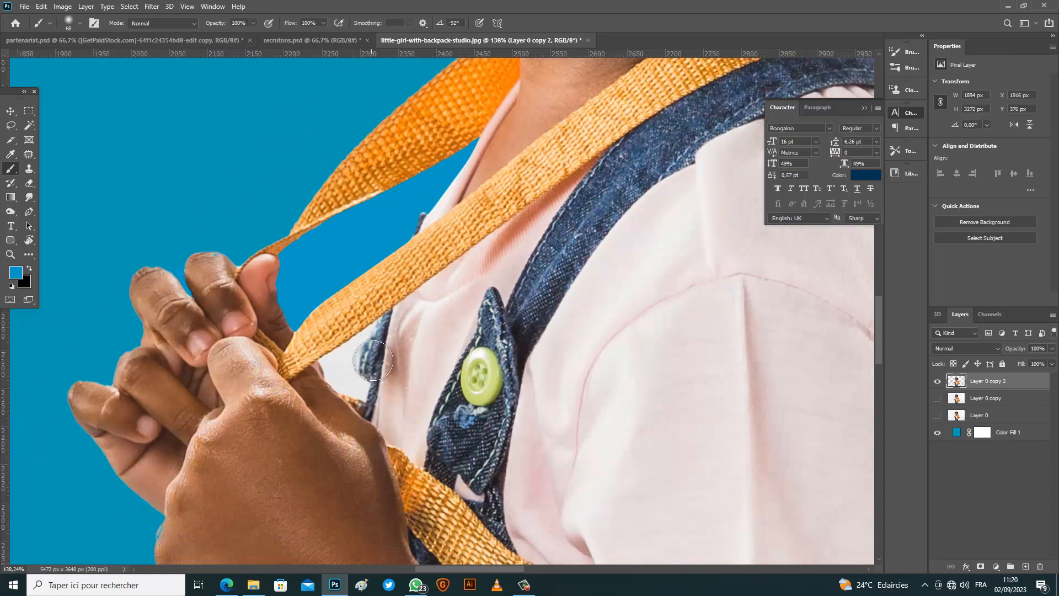
{"action": "key", "text": "p"}
{"action": "scroll", "coordinate": [345, 364], "scroll_direction": "up", "scroll_amount": 4}
{"action": "scroll", "coordinate": [342, 362], "scroll_direction": "up", "scroll_amount": 2}
{"action": "key", "text": "w"}
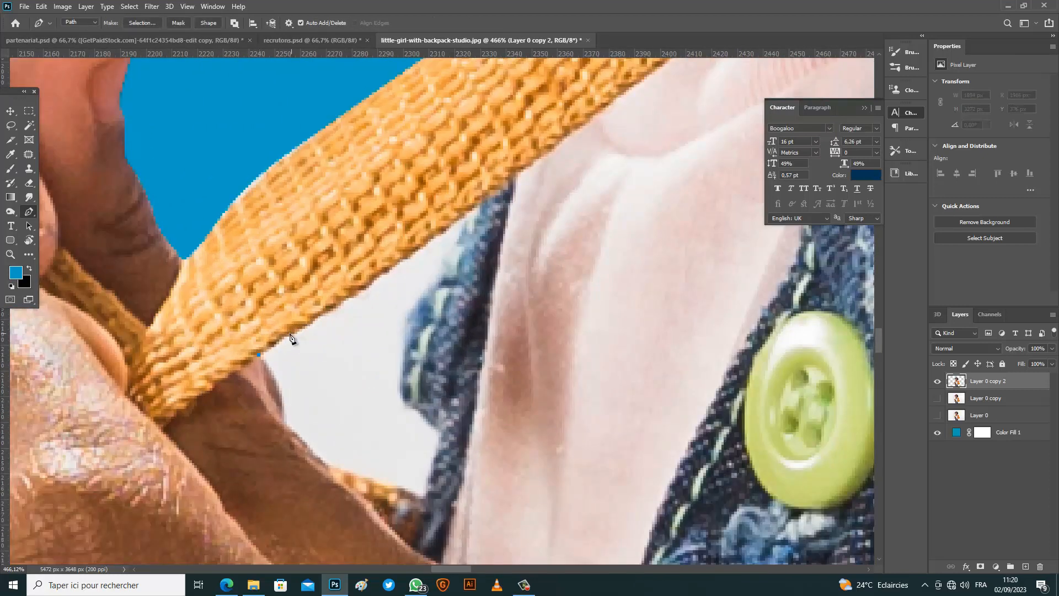
{"action": "right_click", "coordinate": [30, 125]}
{"action": "key", "text": "Escape"}
{"action": "key", "text": "b"}
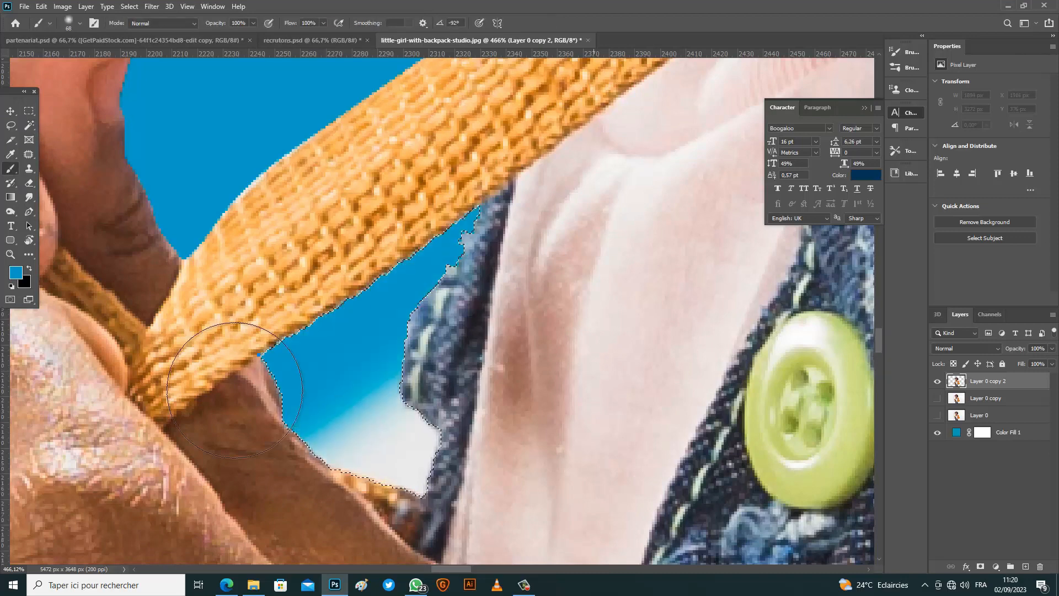
{"action": "scroll", "coordinate": [248, 320], "scroll_direction": "down", "scroll_amount": 8}
Brush blue over the middle of the white area between the shirt collar and the backpack handle.
{"action": "scroll", "coordinate": [612, 433], "scroll_direction": "up", "scroll_amount": 4}
{"action": "scroll", "coordinate": [568, 182], "scroll_direction": "up", "scroll_amount": 7}
{"action": "left_click_drag", "start_coordinate": [403, 335], "coordinate": [423, 349]}
{"action": "right_click", "coordinate": [359, 300], "text": "alt"}
{"action": "key", "text": "w"}
Start a Pen path below the hair behind the jaw and trace it down the shirt collar edge to the shoulder strap.
{"action": "left_click", "coordinate": [29, 211]}
{"action": "scroll", "coordinate": [375, 265], "scroll_direction": "up", "scroll_amount": 2}
{"action": "left_click", "coordinate": [264, 228]}
{"action": "left_click", "coordinate": [252, 272]}
{"action": "left_click", "coordinate": [294, 293]}
{"action": "left_click", "coordinate": [303, 380]}
{"action": "left_click", "coordinate": [307, 398]}
{"action": "left_click", "coordinate": [339, 453]}
{"action": "left_click", "coordinate": [362, 471]}
{"action": "left_click_drag", "start_coordinate": [357, 518], "coordinate": [352, 530]}
{"action": "left_click", "coordinate": [344, 542]}
{"action": "left_click", "coordinate": [348, 553]}
Extend the Pen path down the shoulder strap's edge and back up along the outer curve of the backpack handle.
{"action": "scroll", "coordinate": [381, 490], "scroll_direction": "down", "scroll_amount": 6}
{"action": "scroll", "coordinate": [430, 491], "scroll_direction": "up", "scroll_amount": 3}
{"action": "left_click_drag", "start_coordinate": [383, 404], "coordinate": [394, 412]}
{"action": "left_click_drag", "start_coordinate": [438, 463], "coordinate": [442, 468]}
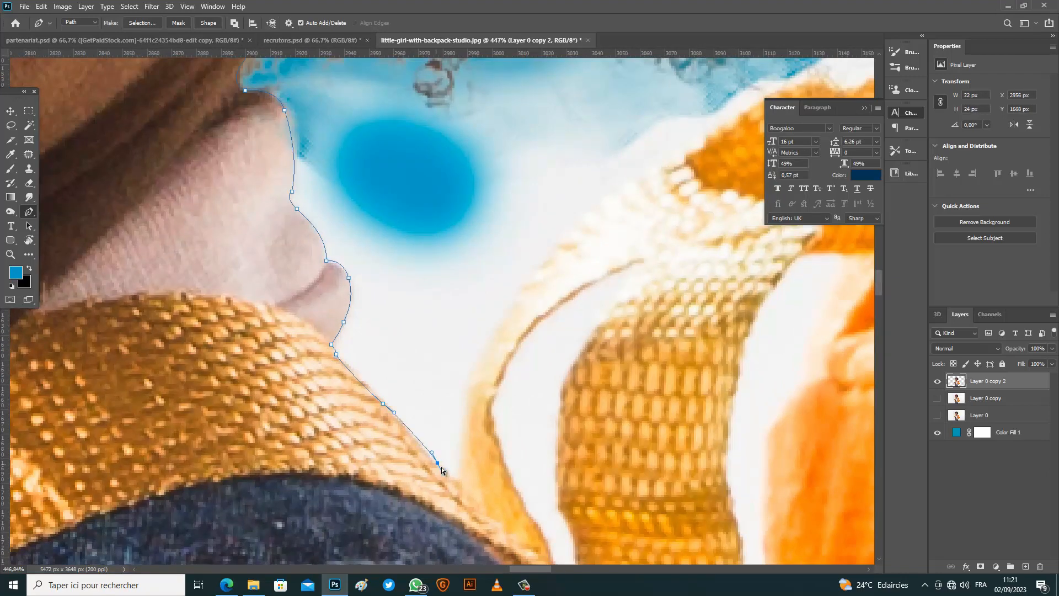
{"action": "scroll", "coordinate": [446, 473], "scroll_direction": "down", "scroll_amount": 3}
{"action": "left_click", "coordinate": [455, 397]}
{"action": "left_click_drag", "start_coordinate": [461, 331], "coordinate": [465, 320]}
{"action": "left_click_drag", "start_coordinate": [500, 245], "coordinate": [528, 219]}
{"action": "left_click_drag", "start_coordinate": [577, 169], "coordinate": [605, 155]}
{"action": "scroll", "coordinate": [606, 157], "scroll_direction": "down", "scroll_amount": 3}
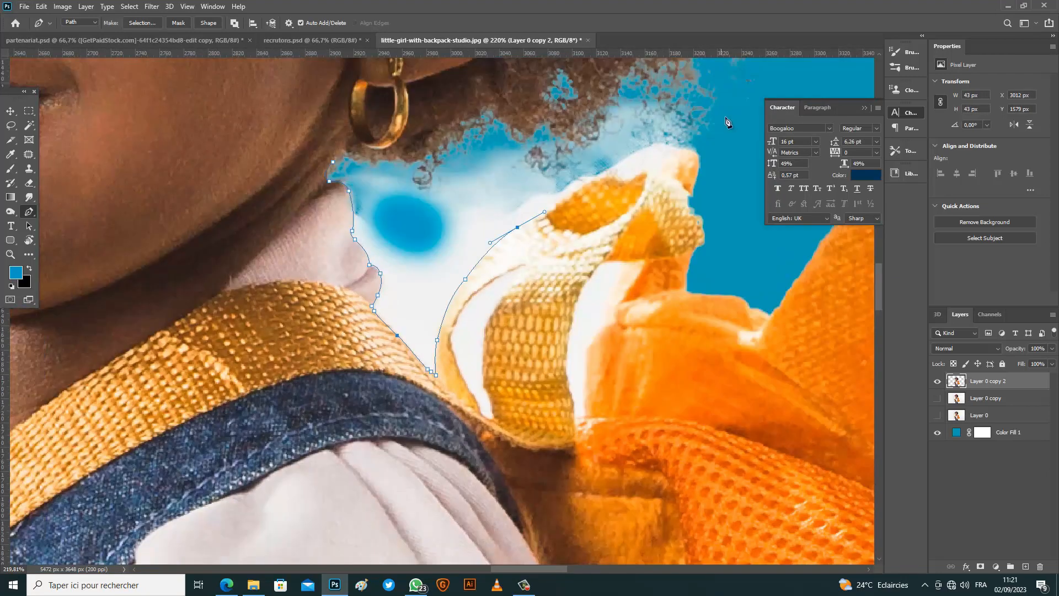
Continue the path over the top of the backpack handle and close it back along the lower edge of the hair.
{"action": "scroll", "coordinate": [726, 120], "scroll_direction": "up", "scroll_amount": 3}
{"action": "left_click_drag", "start_coordinate": [421, 335], "coordinate": [430, 332]}
{"action": "left_click", "coordinate": [437, 324]}
{"action": "left_click", "coordinate": [496, 279]}
{"action": "left_click", "coordinate": [564, 239]}
{"action": "left_click", "coordinate": [581, 233]}
{"action": "scroll", "coordinate": [359, 358], "scroll_direction": "down", "scroll_amount": 3}
{"action": "scroll", "coordinate": [358, 353], "scroll_direction": "up", "scroll_amount": 3}
{"action": "left_click", "coordinate": [627, 300]}
{"action": "left_click", "coordinate": [333, 303]}
{"action": "left_click", "coordinate": [301, 320]}
{"action": "left_click", "coordinate": [235, 339]}
{"action": "left_click", "coordinate": [85, 316]}
Convert the collar-to-handle path to a selection, paint the area blue with the Brush and clear the selection.
{"action": "key", "text": "ctrl+Return"}
{"action": "key", "text": "b"}
{"action": "left_click_drag", "start_coordinate": [199, 430], "coordinate": [574, 265]}
{"action": "key", "text": "ctrl+d"}
Paint blue over the remaining white fringes below the hair, lowering the Brush opacity to 12% for the hair edge.
{"action": "left_click_drag", "start_coordinate": [557, 226], "coordinate": [502, 246]}
{"action": "mouse_move", "coordinate": [370, 301]}
{"action": "left_mouse_down"}
{"action": "mouse_move", "coordinate": [213, 337]}
{"action": "mouse_move", "coordinate": [160, 322]}
{"action": "left_mouse_up"}
{"action": "left_click", "coordinate": [254, 23]}
{"action": "left_click_drag", "start_coordinate": [308, 37], "coordinate": [256, 36]}
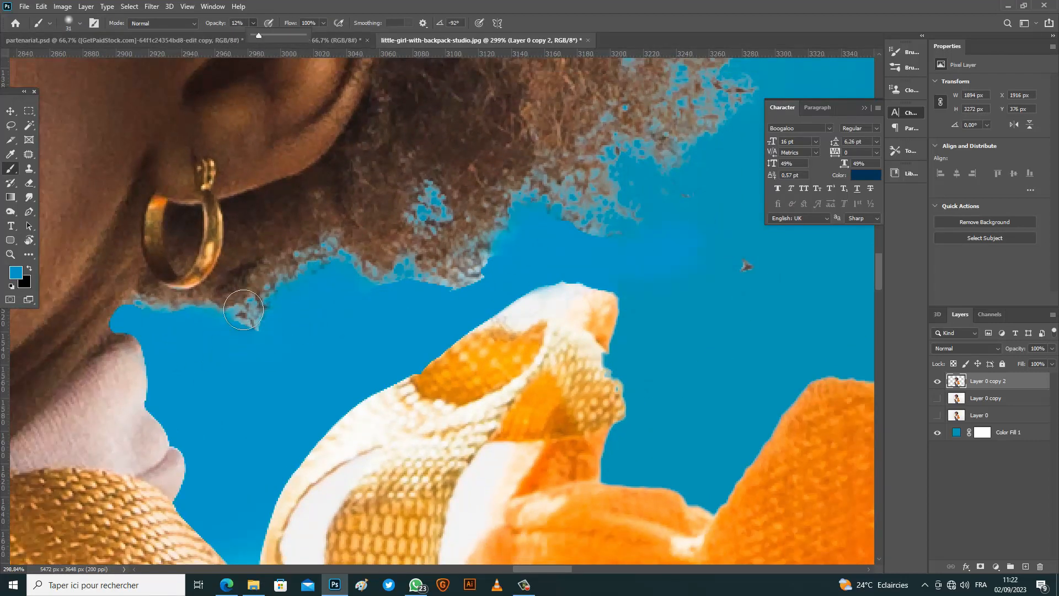
{"action": "left_click_drag", "start_coordinate": [244, 309], "coordinate": [399, 300]}
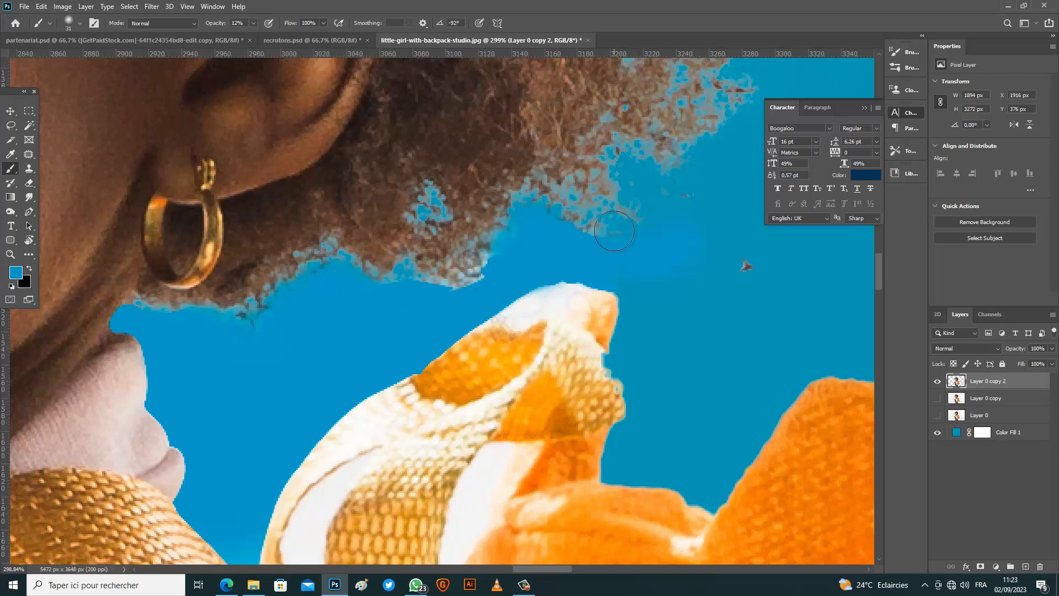
Trace a closed Pen path around the white gap between the backpack handle's webbing and the orange bag flap.
{"action": "scroll", "coordinate": [339, 326], "scroll_direction": "down", "scroll_amount": 5}
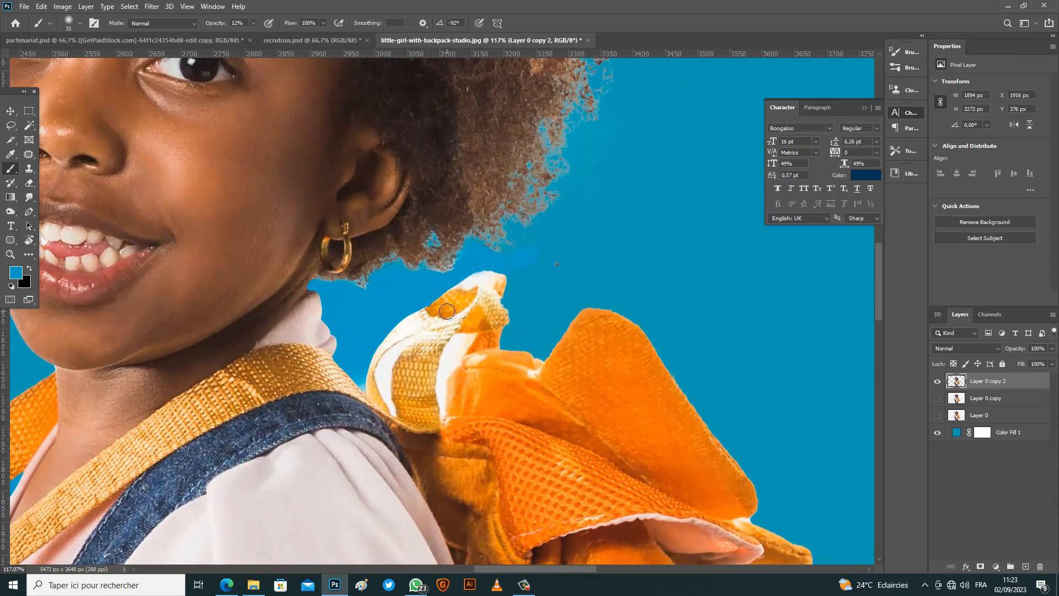
{"action": "key", "text": "p"}
{"action": "scroll", "coordinate": [482, 344], "scroll_direction": "up", "scroll_amount": 5}
{"action": "left_click", "coordinate": [376, 506]}
{"action": "left_click", "coordinate": [368, 469]}
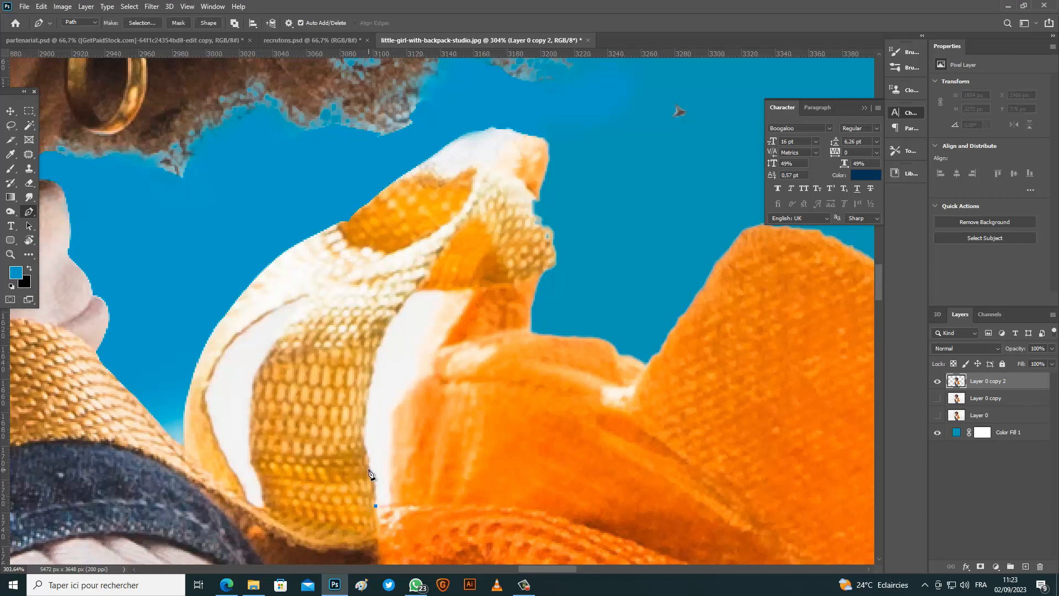
{"action": "left_click", "coordinate": [363, 434]}
{"action": "left_click", "coordinate": [373, 378]}
{"action": "left_click", "coordinate": [378, 351]}
{"action": "left_click", "coordinate": [379, 345]}
{"action": "left_click", "coordinate": [380, 338]}
{"action": "left_click", "coordinate": [386, 331]}
{"action": "left_click", "coordinate": [390, 325]}
{"action": "left_click_drag", "start_coordinate": [418, 291], "coordinate": [464, 286]}
{"action": "left_click", "coordinate": [439, 288]}
{"action": "left_click_drag", "start_coordinate": [438, 313], "coordinate": [429, 339]}
{"action": "left_click", "coordinate": [392, 504]}
{"action": "left_click", "coordinate": [376, 506]}
Convert the path to a selection and add an inverted layer mask to Layer 0 copy 2 that hides the gap.
{"action": "left_click", "coordinate": [142, 23]}
{"action": "key", "text": "Return"}
{"action": "key", "text": "d"}
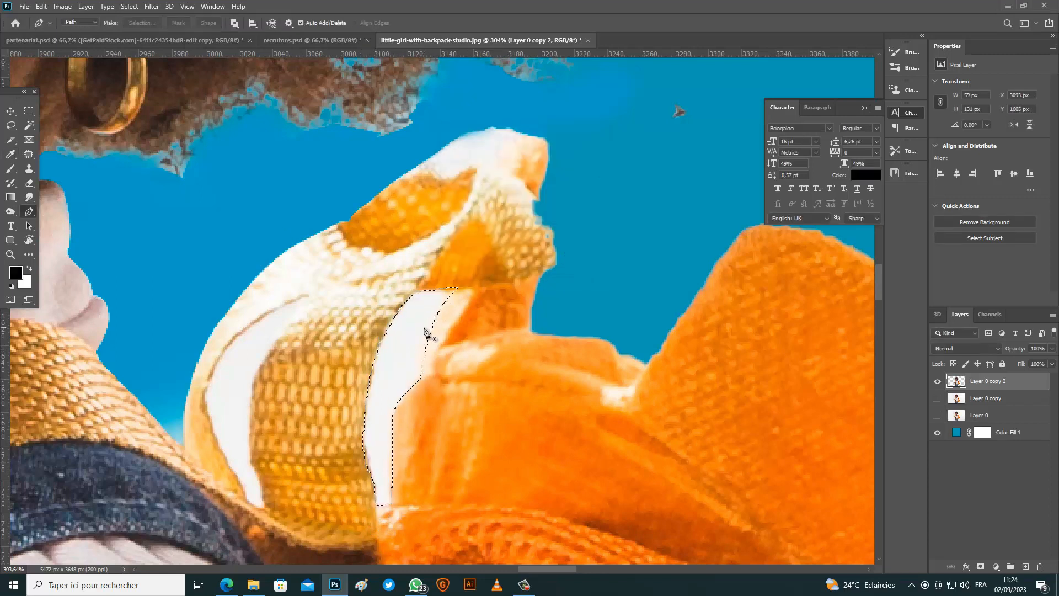
{"action": "key", "text": "b"}
{"action": "left_click", "coordinate": [980, 566]}
{"action": "key", "text": "ctrl+i"}
Trace a closed Pen path around the narrow white crescent inside the backpack handle loop.
{"action": "key", "text": "p"}
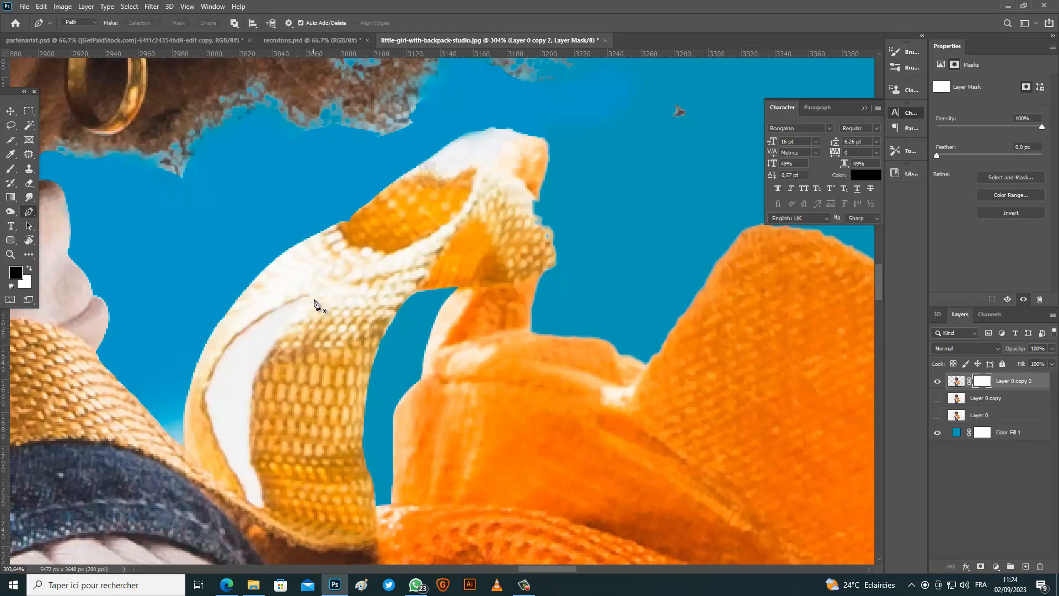
{"action": "left_click", "coordinate": [316, 297]}
{"action": "left_click", "coordinate": [253, 387]}
{"action": "left_click", "coordinate": [252, 452]}
{"action": "left_click", "coordinate": [254, 471]}
{"action": "left_click", "coordinate": [262, 489]}
{"action": "left_click", "coordinate": [264, 501]}
{"action": "left_click", "coordinate": [205, 410]}
{"action": "left_click", "coordinate": [237, 330]}
{"action": "left_click", "coordinate": [316, 297]}
Convert the crescent path to a selection, mask it out with a black Brush at 100% opacity and clear the selection.
{"action": "left_click", "coordinate": [143, 23]}
{"action": "key", "text": "Return"}
{"action": "left_click", "coordinate": [12, 170]}
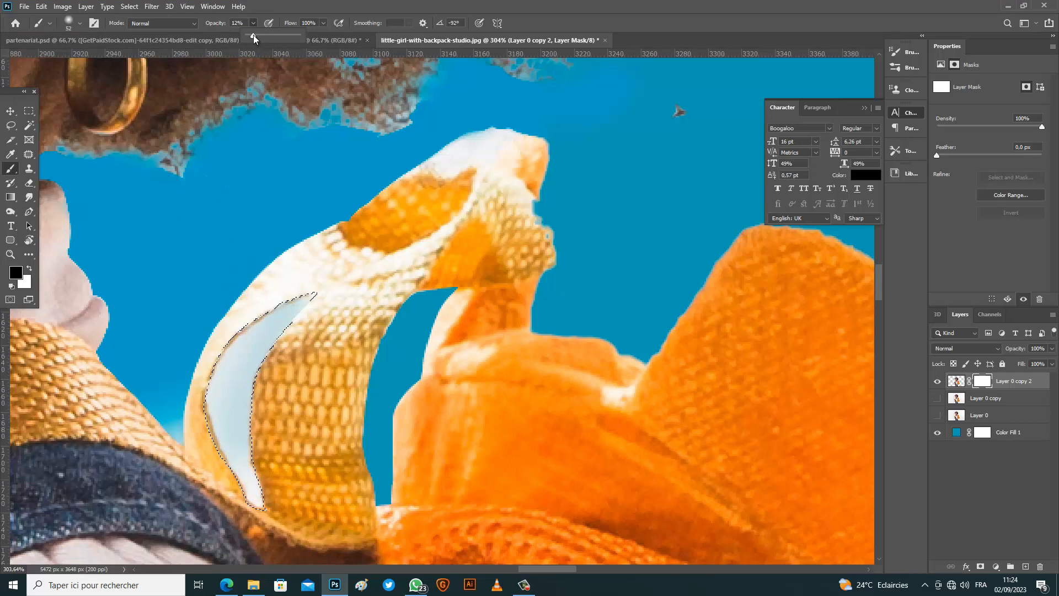
{"action": "mouse_move", "coordinate": [354, 284]}
{"action": "left_mouse_down"}
{"action": "mouse_move", "coordinate": [313, 282]}
{"action": "mouse_move", "coordinate": [243, 468]}
{"action": "left_mouse_up"}
{"action": "key", "text": "ctrl+d"}
{"action": "scroll", "coordinate": [345, 412], "scroll_direction": "down", "scroll_amount": 10}
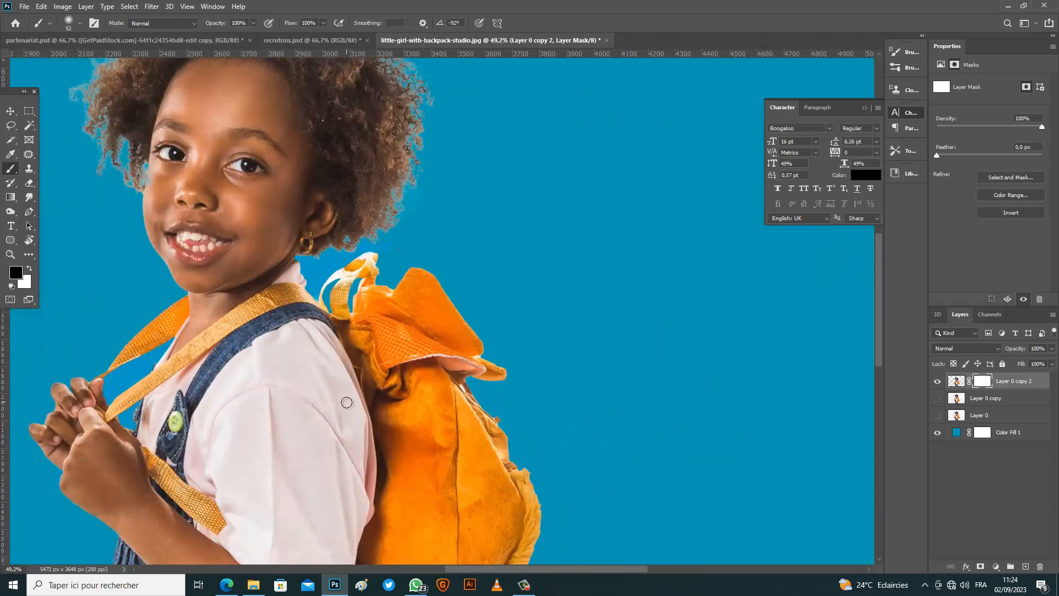
Outline the leftover blue wedge between shoulder strap and backpack handle with the Pen tool, convert it to a selection and paint the mask black there.
{"action": "scroll", "coordinate": [508, 378], "scroll_direction": "down", "scroll_amount": 3}
{"action": "scroll", "coordinate": [493, 305], "scroll_direction": "up", "scroll_amount": 4}
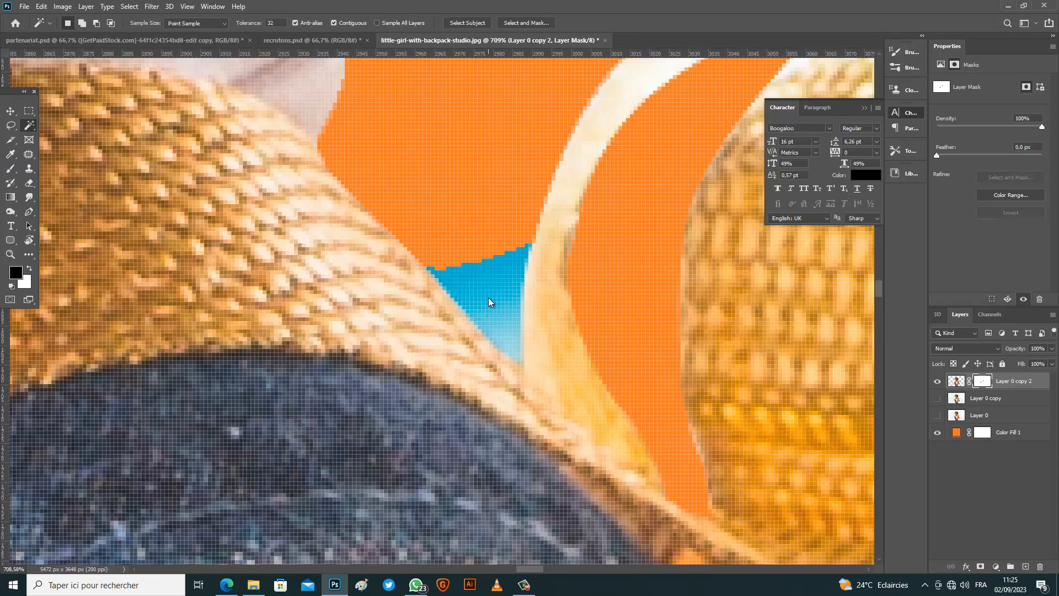
{"action": "left_click", "coordinate": [488, 301]}
{"action": "key", "text": "b"}
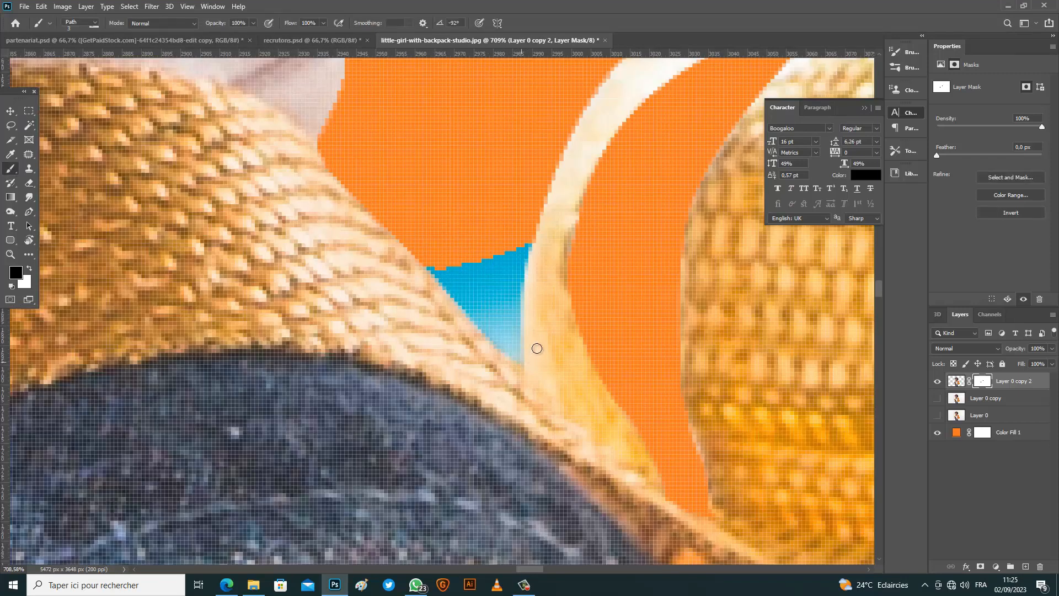
{"action": "key", "text": "p"}
{"action": "left_click", "coordinate": [536, 235]}
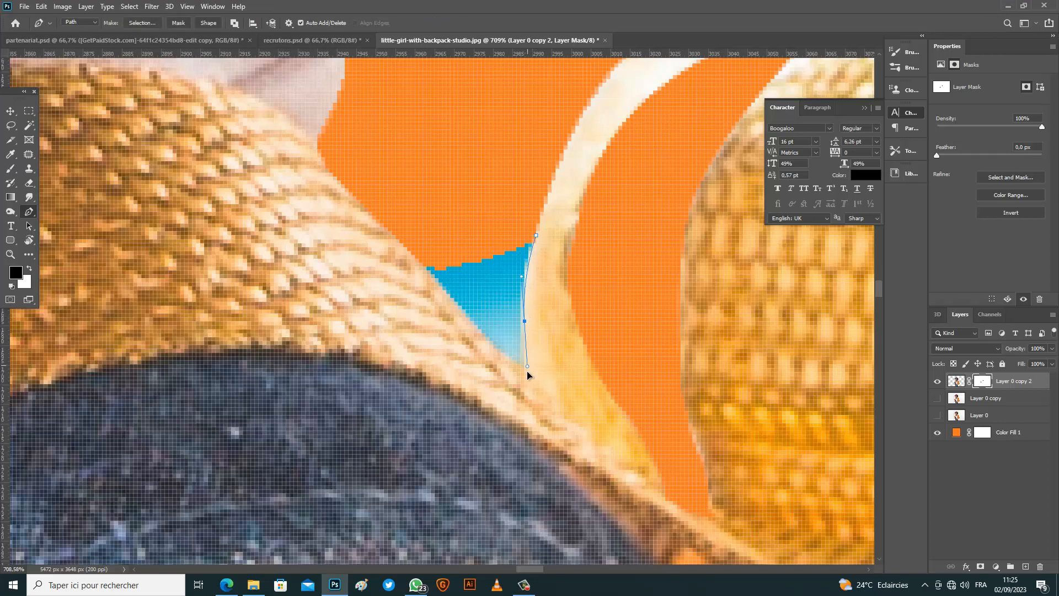
{"action": "right_click", "coordinate": [442, 248]}
{"action": "key", "text": "Escape"}
{"action": "key", "text": "b"}
{"action": "mouse_move", "coordinate": [485, 243]}
{"action": "left_mouse_down"}
{"action": "mouse_move", "coordinate": [497, 248]}
{"action": "mouse_move", "coordinate": [496, 378]}
{"action": "left_mouse_up"}
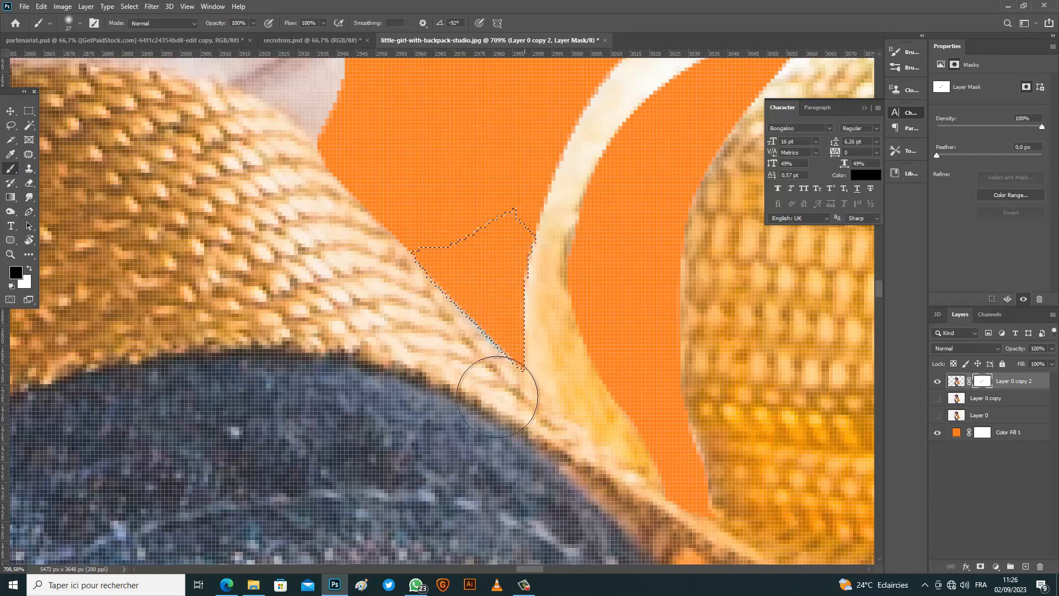
Fit the whole image in view and duplicate the masked Layer 0 copy 2.
{"action": "key", "text": "ctrl+0"}
{"action": "key", "text": "v"}
{"action": "key", "text": "ctrl+j"}
Try to merge the duplicated cutout layer down into Layer 0 copy 2.
{"action": "right_click", "coordinate": [1002, 382]}
{"action": "left_click", "coordinate": [1013, 381]}
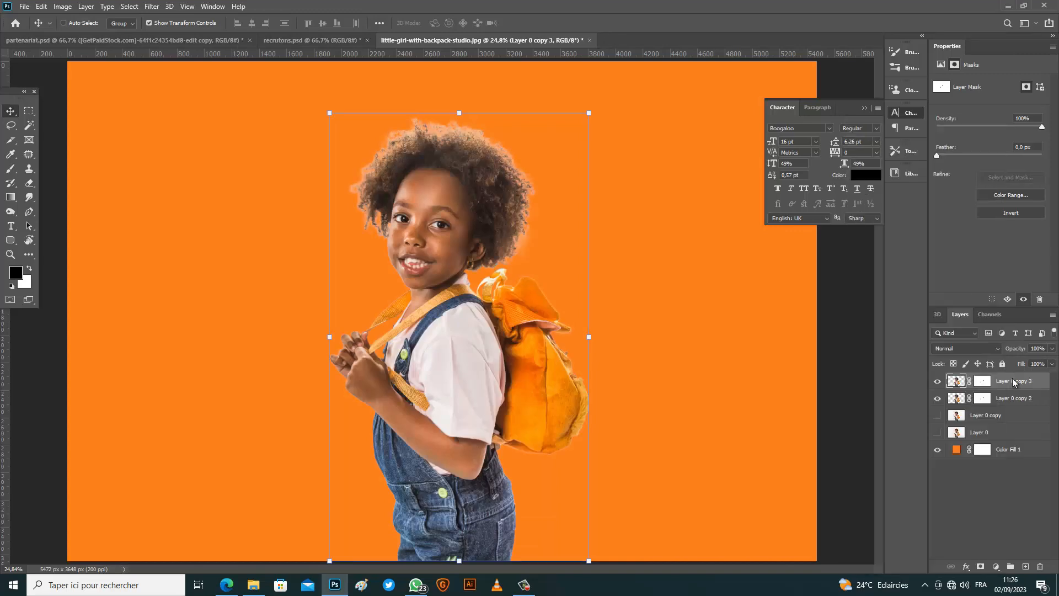
{"action": "key", "text": "ctrl+e"}
{"action": "left_click", "coordinate": [470, 226]}
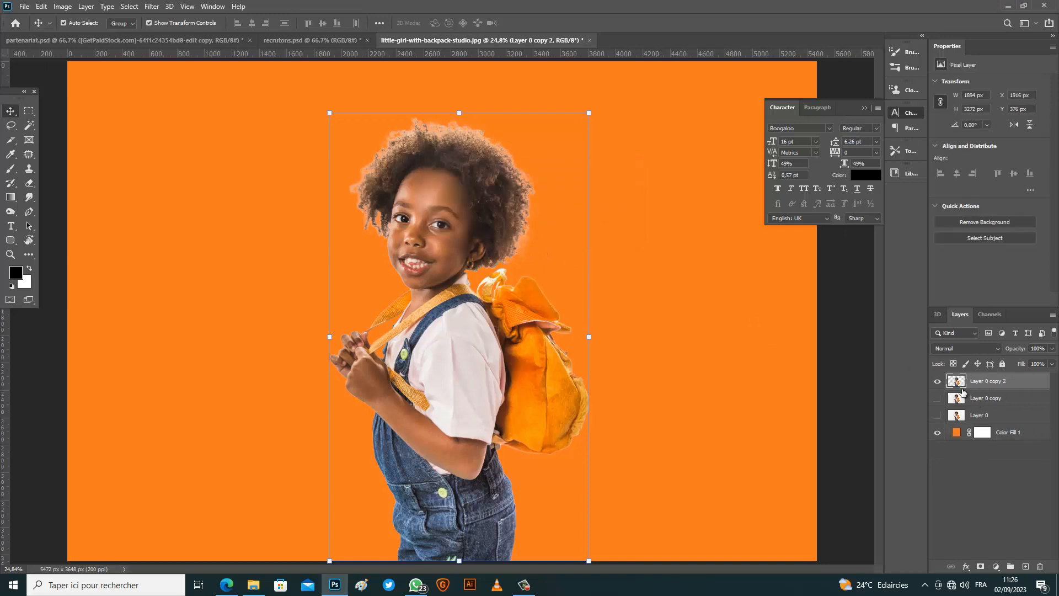
{"action": "key", "text": "ctrl+z"}
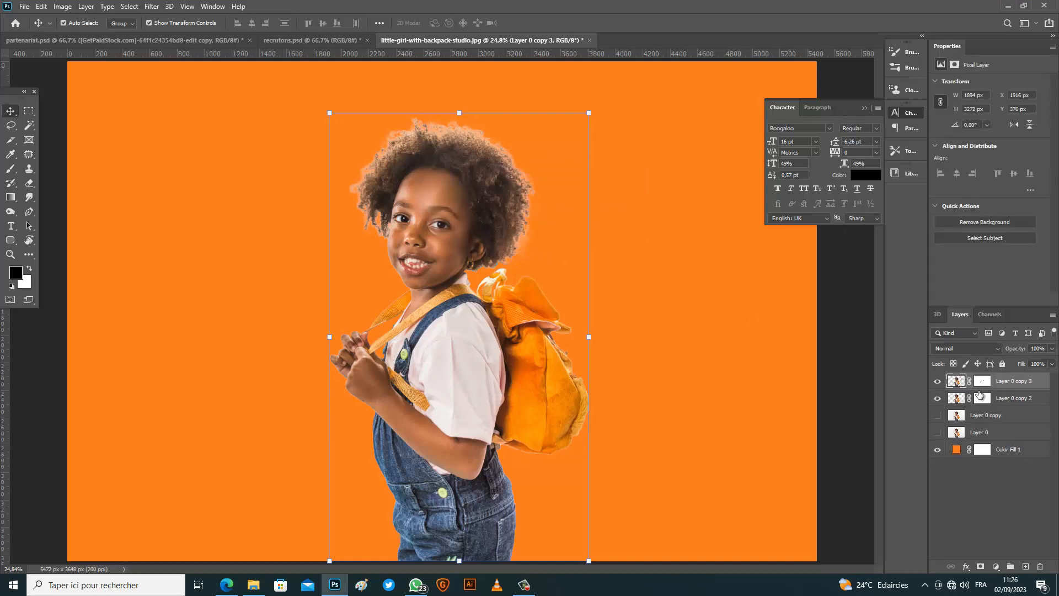
Move Layer 0 copy 2 beneath Layer 0 copy with its visibility off, and convert Layer 0 copy 3 to a smart object.
{"action": "left_click_drag", "start_coordinate": [1021, 399], "coordinate": [999, 411]}
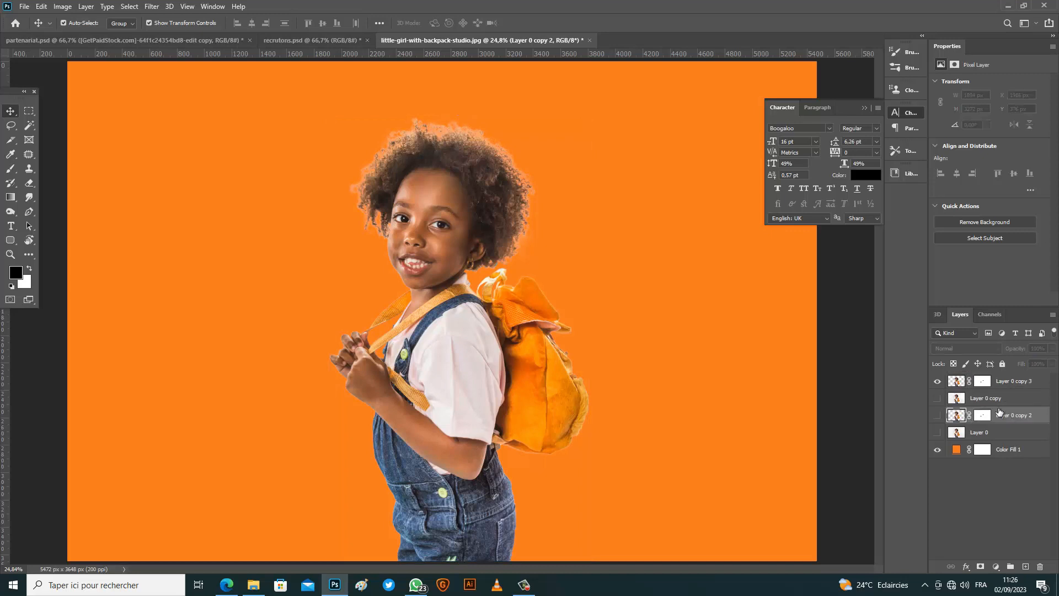
{"action": "left_click", "coordinate": [988, 385]}
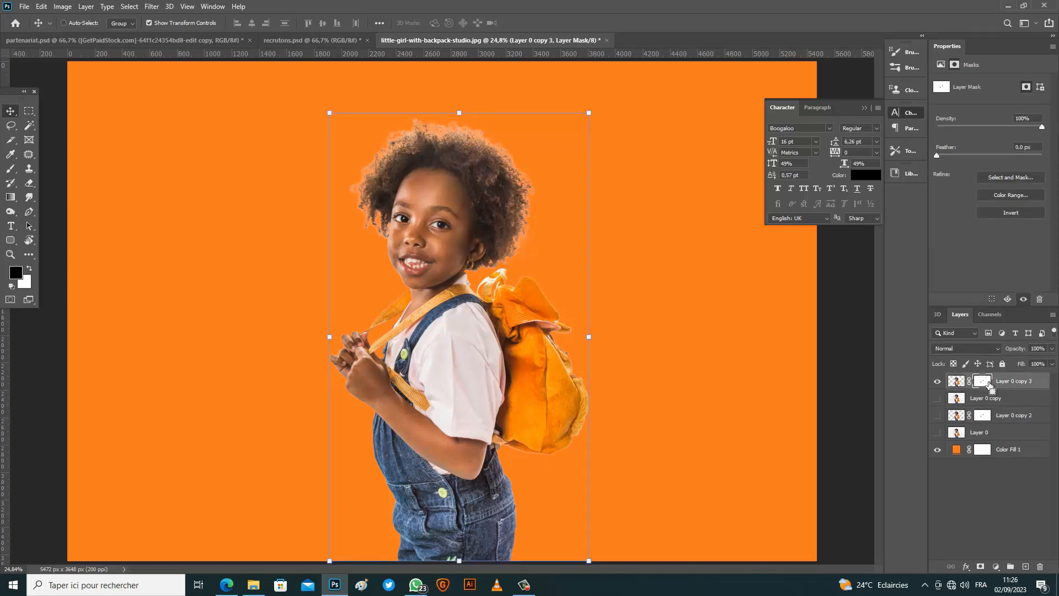
{"action": "right_click", "coordinate": [1017, 381]}
{"action": "left_click", "coordinate": [908, 259]}
Load the smart object's outline as a selection to inspect the hair edges and overall cutout, and clear the selection.
{"action": "left_click", "coordinate": [956, 381], "text": "ctrl"}
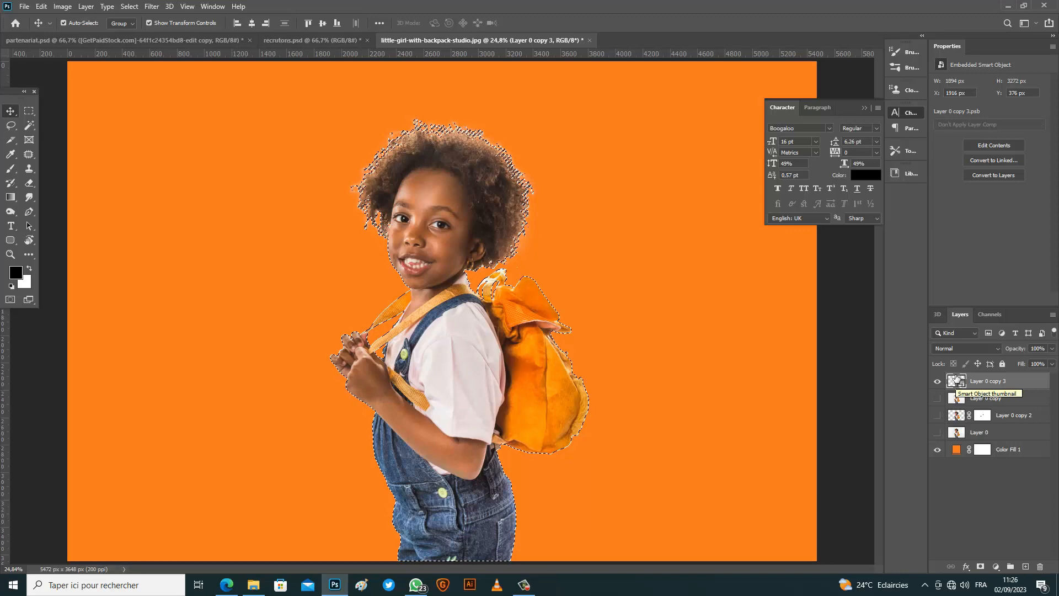
{"action": "scroll", "coordinate": [402, 178], "scroll_direction": "up", "scroll_amount": 6}
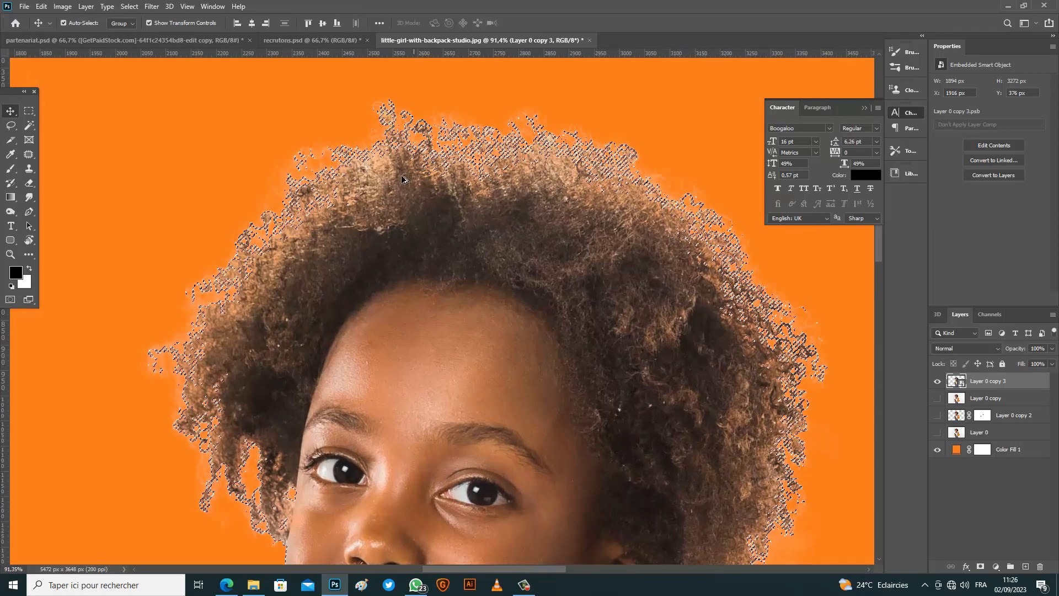
{"action": "scroll", "coordinate": [402, 178], "scroll_direction": "down", "scroll_amount": 5}
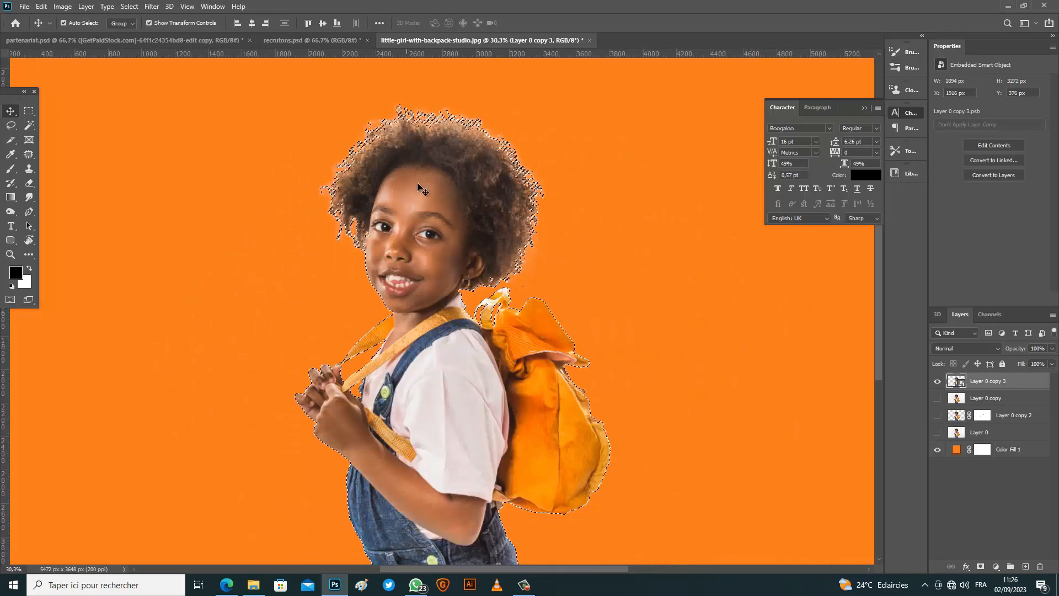
{"action": "key", "text": "ctrl+d"}
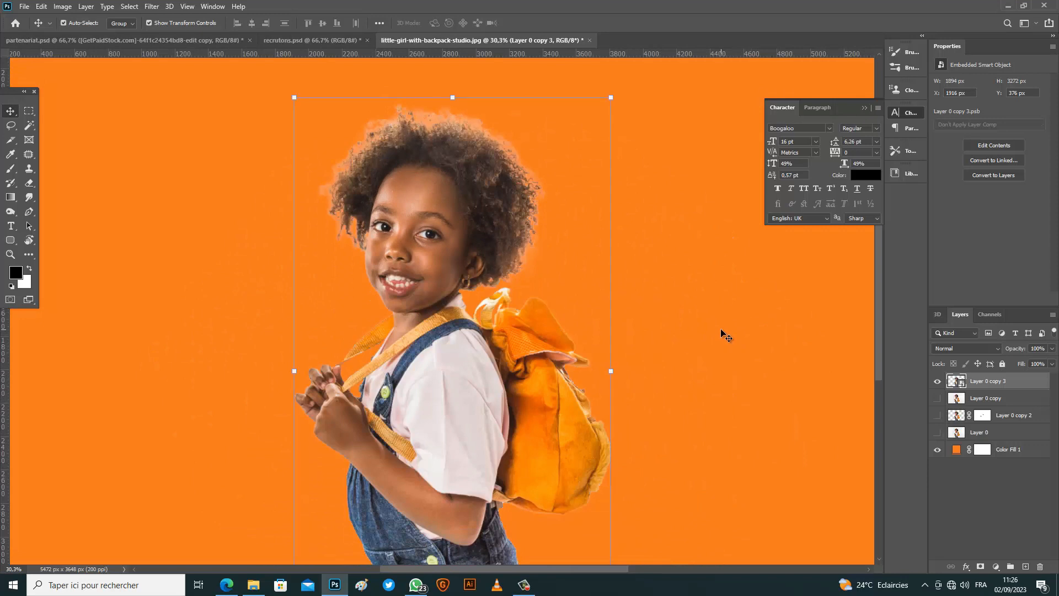
{"action": "scroll", "coordinate": [458, 326], "scroll_direction": "down", "scroll_amount": 2}
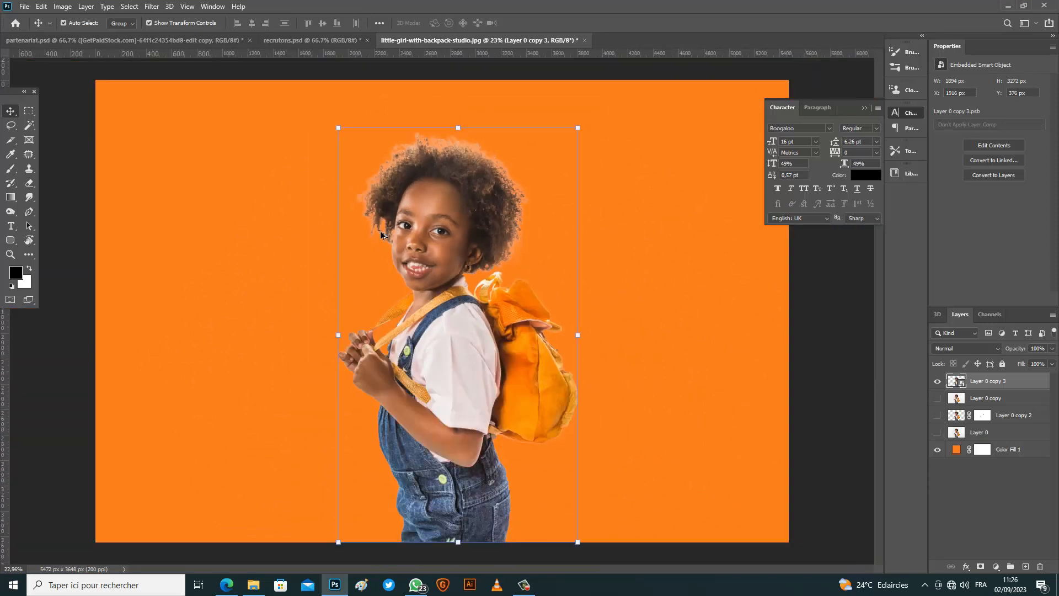
{"action": "scroll", "coordinate": [406, 246], "scroll_direction": "up", "scroll_amount": 3}
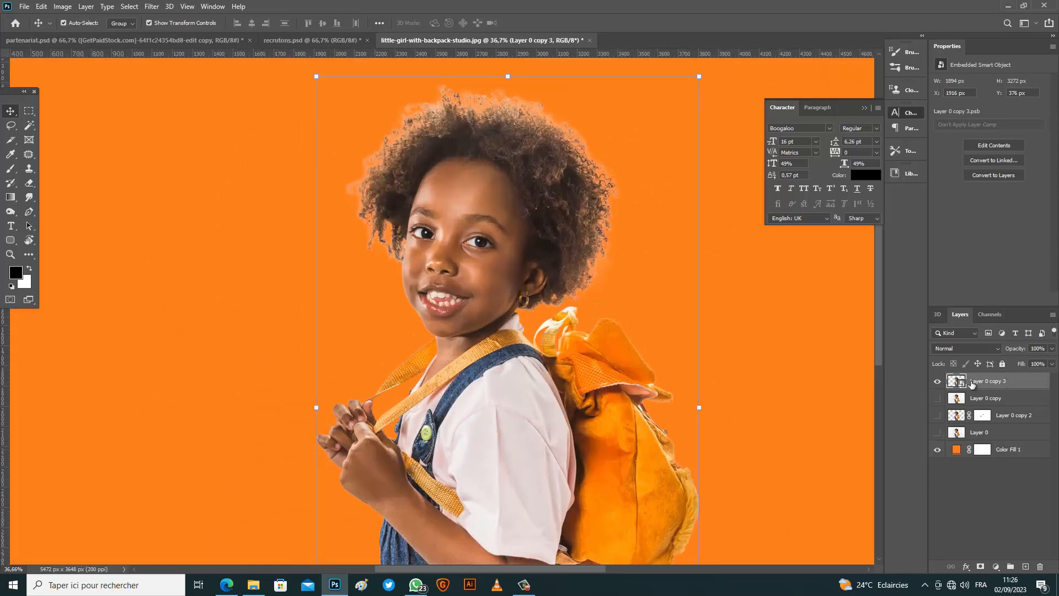
Give the smart object layer an orange color label and rename it "done".
{"action": "right_click", "coordinate": [937, 379]}
{"action": "left_click", "coordinate": [960, 426]}
{"action": "left_click", "coordinate": [1000, 381]}
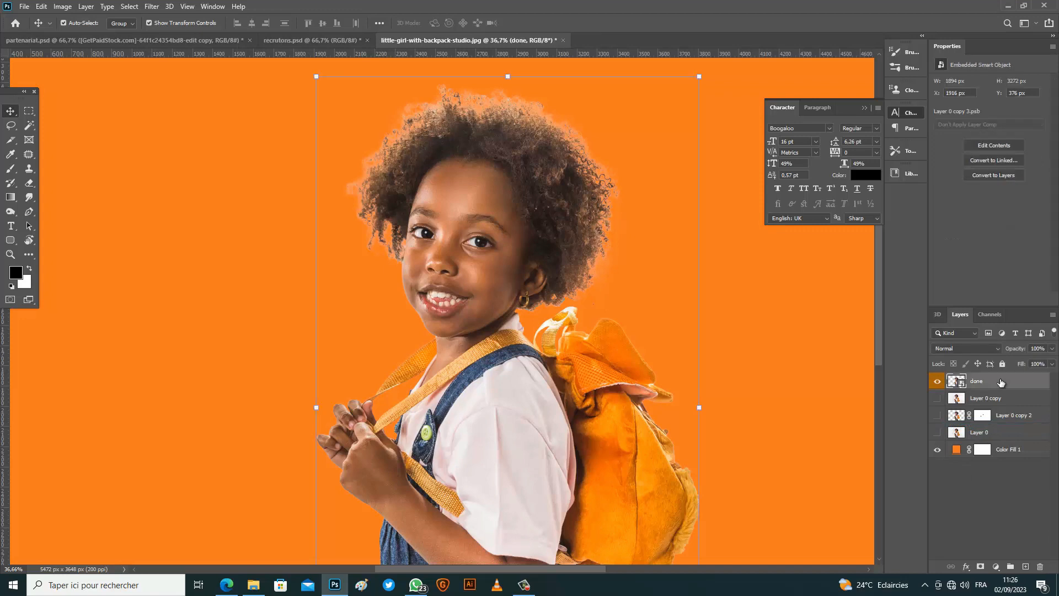
Duplicate the "done" layer and hide the original.
{"action": "key", "text": "ctrl+j"}
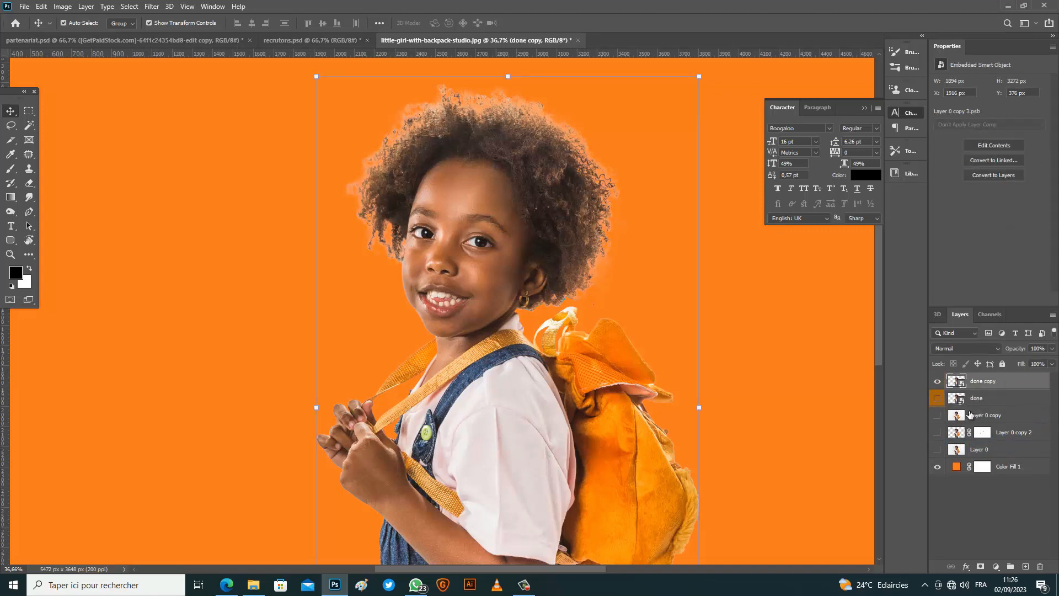
{"action": "scroll", "coordinate": [508, 263], "scroll_direction": "down", "scroll_amount": 2}
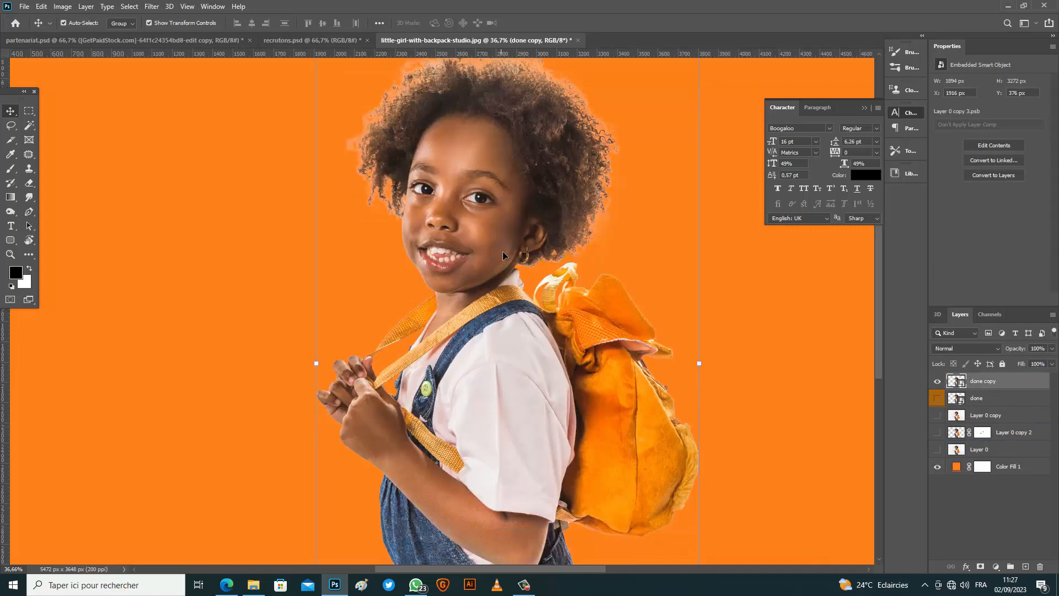
{"action": "scroll", "coordinate": [507, 262], "scroll_direction": "down", "scroll_amount": 3}
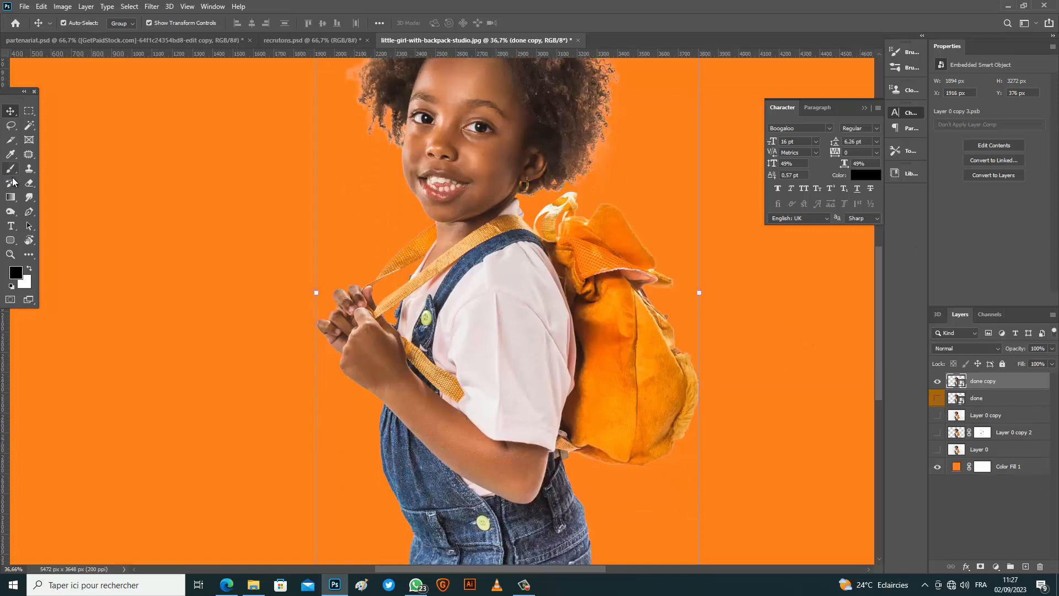
Switch to the Mixer Brush and rasterize the "done copy" layer for retouching the girl's face.
{"action": "left_click", "coordinate": [11, 168]}
{"action": "left_click", "coordinate": [50, 201]}
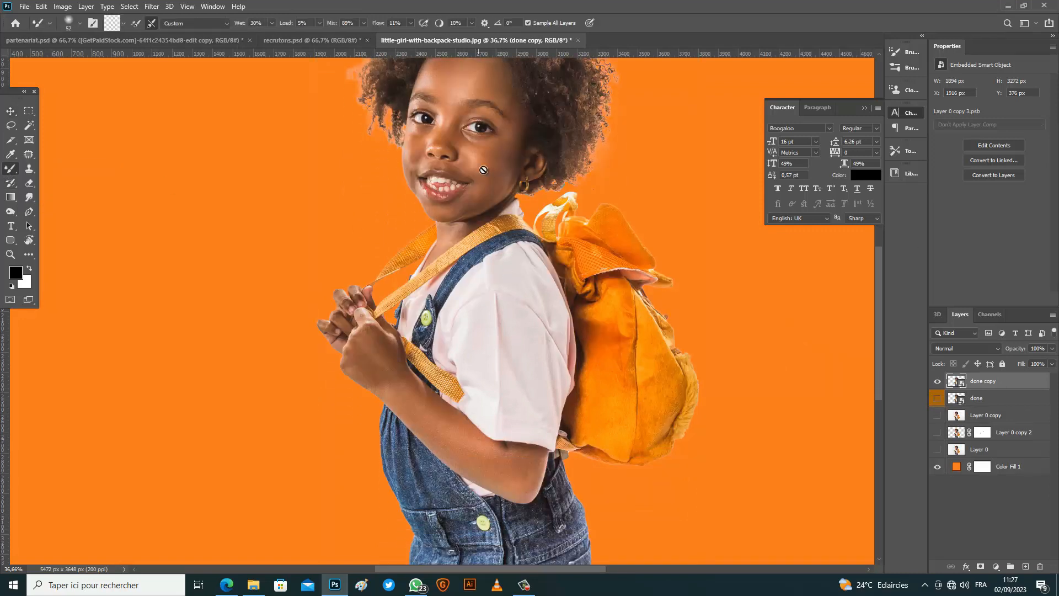
{"action": "scroll", "coordinate": [474, 282], "scroll_direction": "up", "scroll_amount": 3}
{"action": "left_click", "coordinate": [457, 167]}
{"action": "left_click", "coordinate": [516, 219]}
{"action": "scroll", "coordinate": [449, 125], "scroll_direction": "up", "scroll_amount": 3}
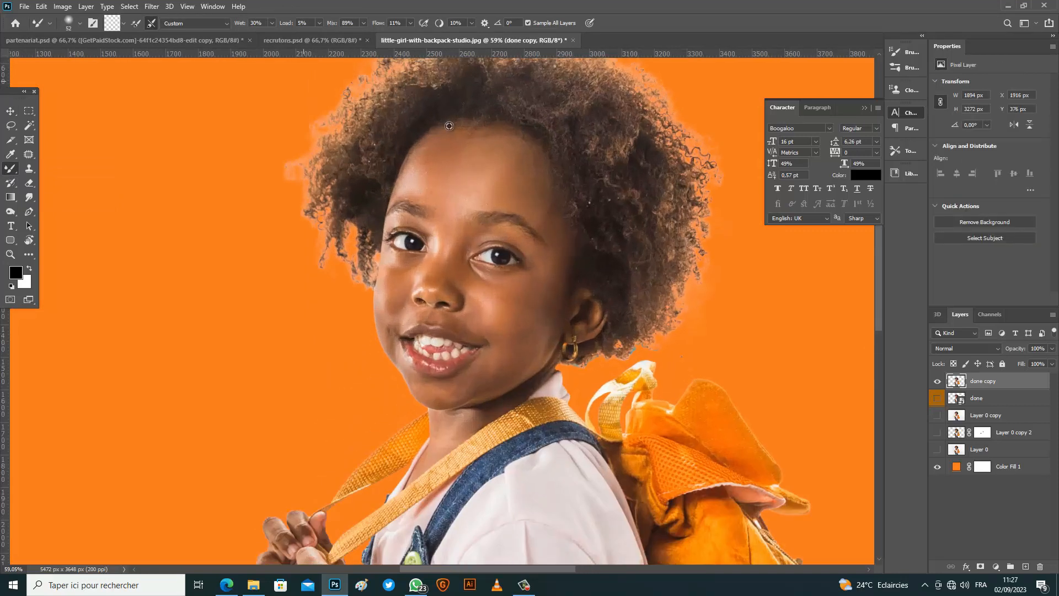
Blend the girl's skin on the "done copy" layer with Mixer Brush strokes over the forehead, cheeks and under-eye area.
{"action": "scroll", "coordinate": [449, 127], "scroll_direction": "up", "scroll_amount": 4}
{"action": "scroll", "coordinate": [462, 166], "scroll_direction": "up", "scroll_amount": 3}
{"action": "left_click_drag", "start_coordinate": [468, 169], "coordinate": [509, 170]}
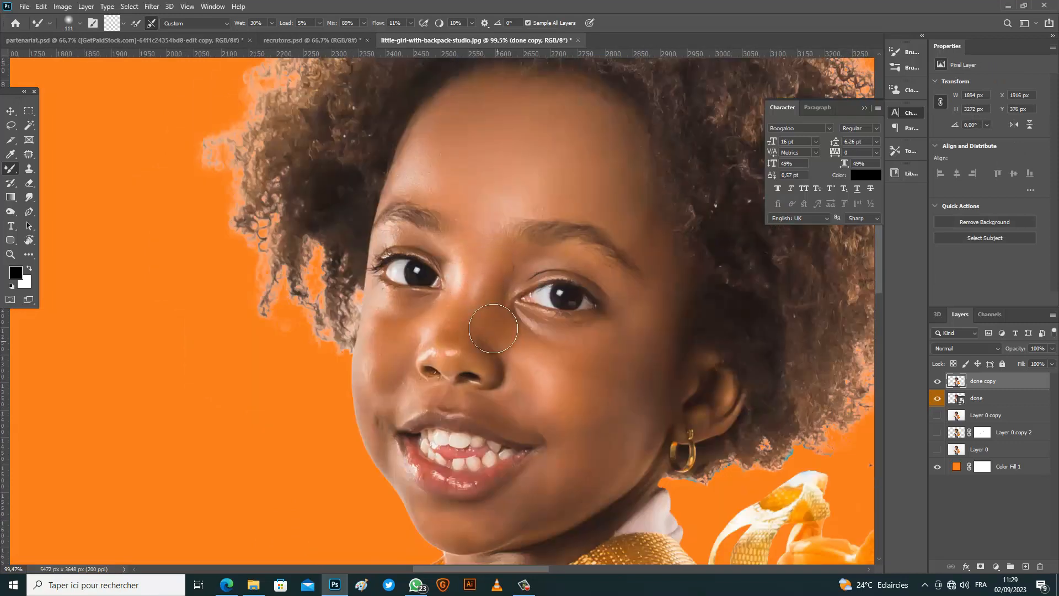
{"action": "left_click_drag", "start_coordinate": [598, 387], "coordinate": [612, 389]}
{"action": "scroll", "coordinate": [376, 300], "scroll_direction": "down", "scroll_amount": 1}
{"action": "left_click_drag", "start_coordinate": [375, 300], "coordinate": [391, 300]}
{"action": "mouse_move", "coordinate": [404, 346]}
{"action": "left_mouse_down"}
{"action": "mouse_move", "coordinate": [389, 340]}
{"action": "mouse_move", "coordinate": [415, 344]}
{"action": "mouse_move", "coordinate": [409, 351]}
{"action": "left_mouse_up"}
{"action": "scroll", "coordinate": [387, 341], "scroll_direction": "up", "scroll_amount": 3}
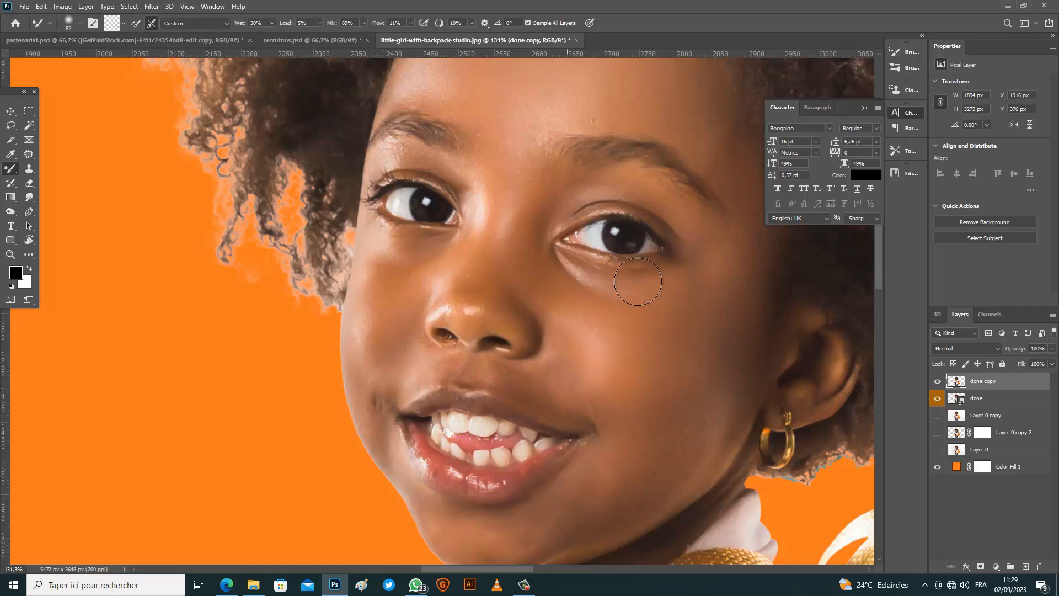
{"action": "scroll", "coordinate": [610, 402], "scroll_direction": "down", "scroll_amount": 2}
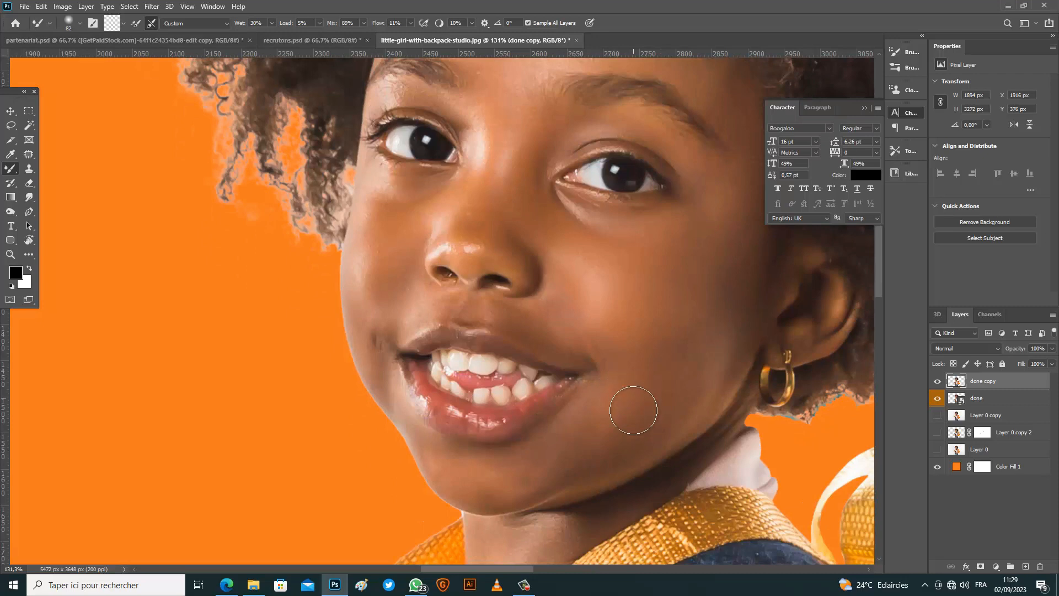
{"action": "scroll", "coordinate": [551, 380], "scroll_direction": "down", "scroll_amount": 6}
{"action": "scroll", "coordinate": [527, 163], "scroll_direction": "up", "scroll_amount": 1}
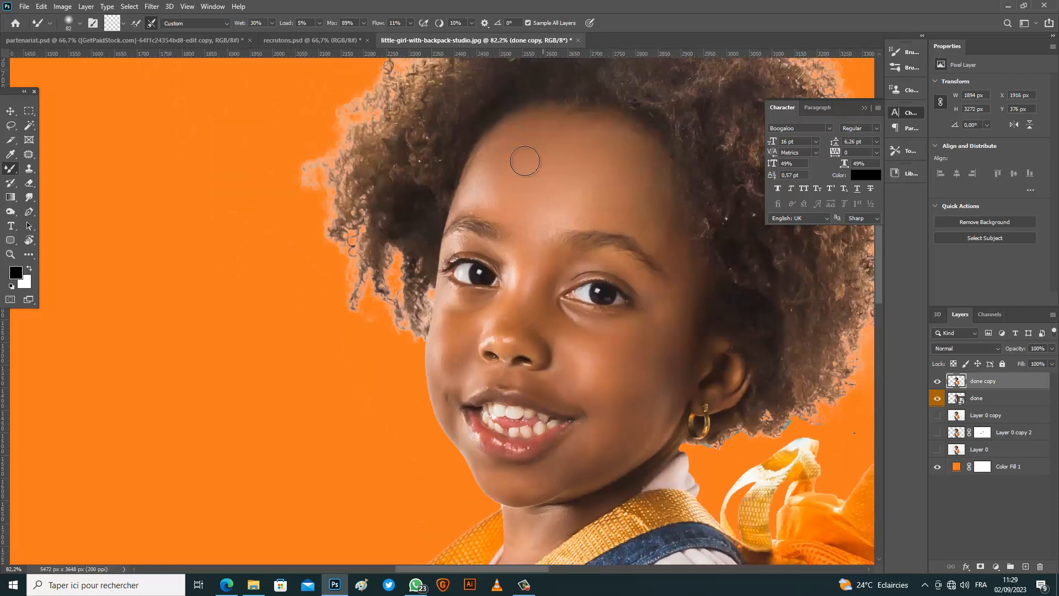
Enlarge the Mixer Brush and smooth the remaining uneven skin on the forehead and around the eyebrows.
{"action": "scroll", "coordinate": [513, 182], "scroll_direction": "up", "scroll_amount": 5}
{"action": "key", "text": "bracketright"}
{"action": "mouse_move", "coordinate": [486, 218]}
{"action": "left_mouse_down"}
{"action": "mouse_move", "coordinate": [464, 205]}
{"action": "mouse_move", "coordinate": [516, 208]}
{"action": "mouse_move", "coordinate": [494, 180]}
{"action": "mouse_move", "coordinate": [506, 245]}
{"action": "left_mouse_up"}
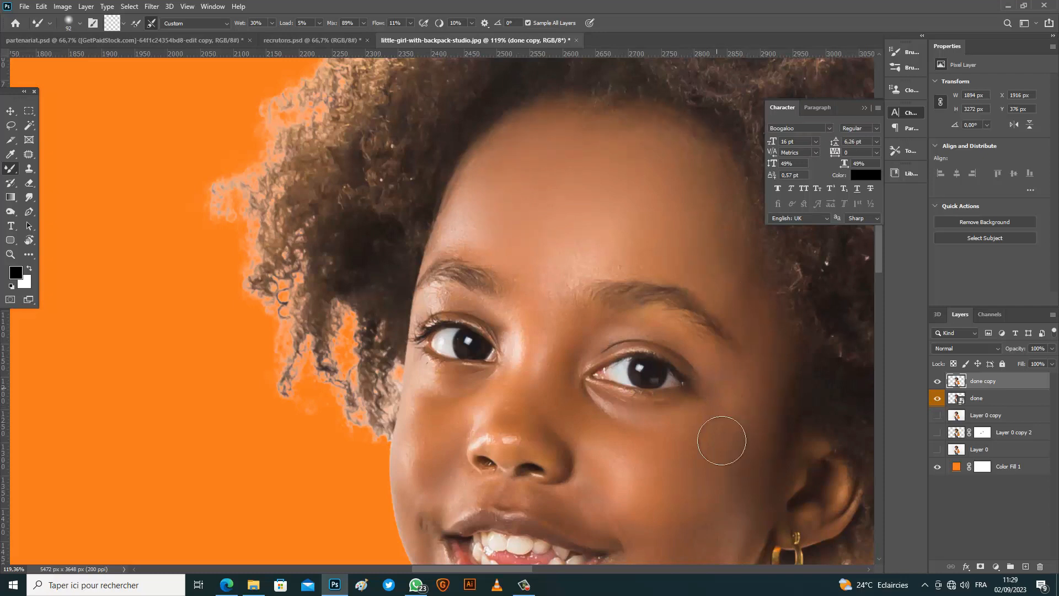
{"action": "scroll", "coordinate": [552, 270], "scroll_direction": "down", "scroll_amount": 1}
{"action": "scroll", "coordinate": [609, 263], "scroll_direction": "up", "scroll_amount": 5}
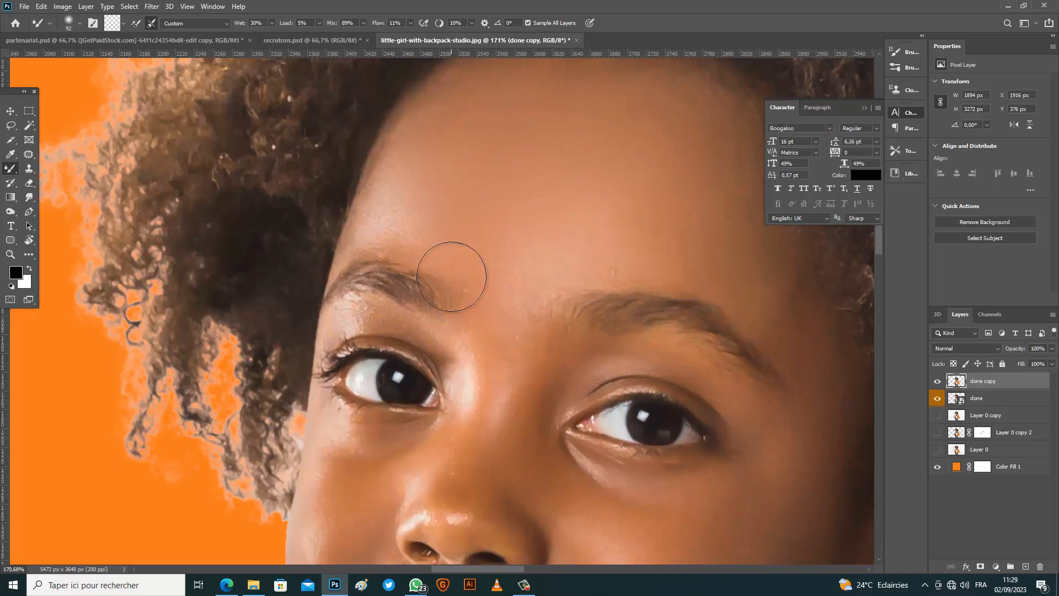
{"action": "scroll", "coordinate": [476, 336], "scroll_direction": "down", "scroll_amount": 1}
{"action": "scroll", "coordinate": [476, 337], "scroll_direction": "down", "scroll_amount": 4}
{"action": "scroll", "coordinate": [495, 478], "scroll_direction": "up", "scroll_amount": 7}
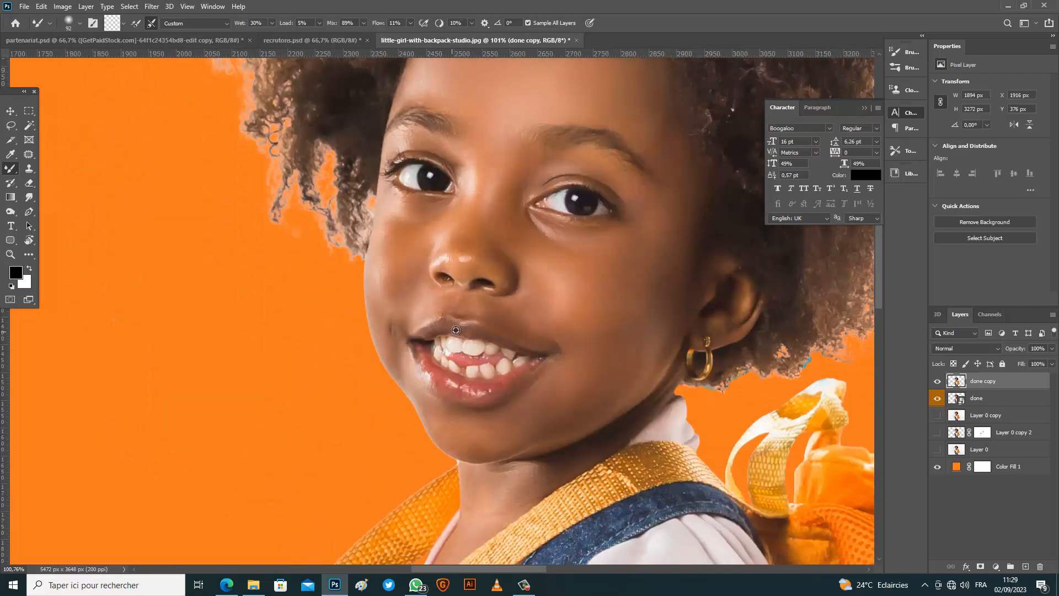
{"action": "scroll", "coordinate": [243, 414], "scroll_direction": "down", "scroll_amount": 1}
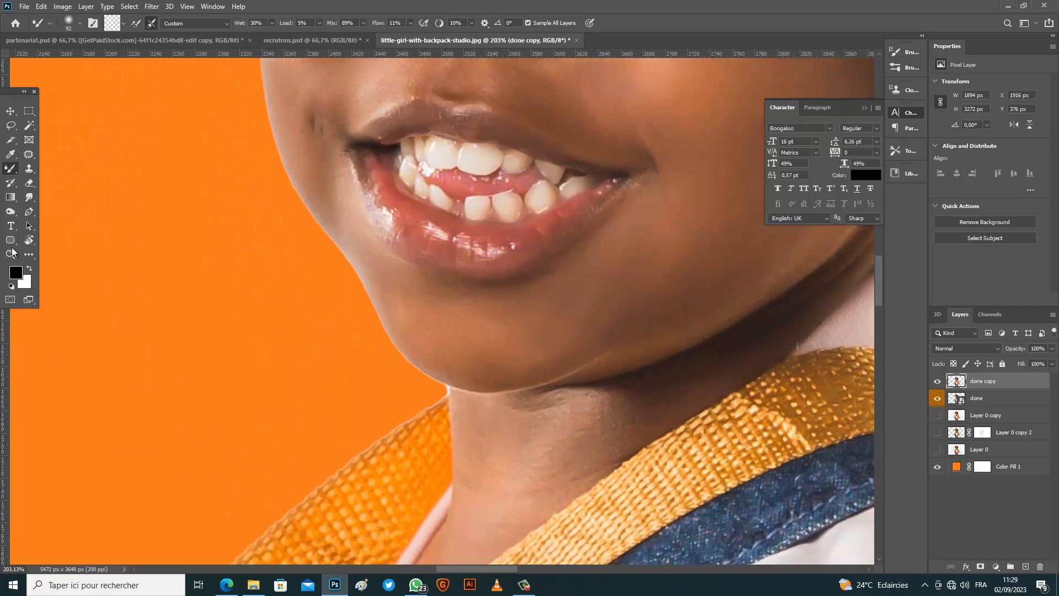
Switch to the regular Brush, try painting over the light fringe below the chin, and undo the stroke.
{"action": "right_click", "coordinate": [15, 170]}
{"action": "left_click", "coordinate": [61, 166]}
{"action": "scroll", "coordinate": [427, 383], "scroll_direction": "up", "scroll_amount": 15}
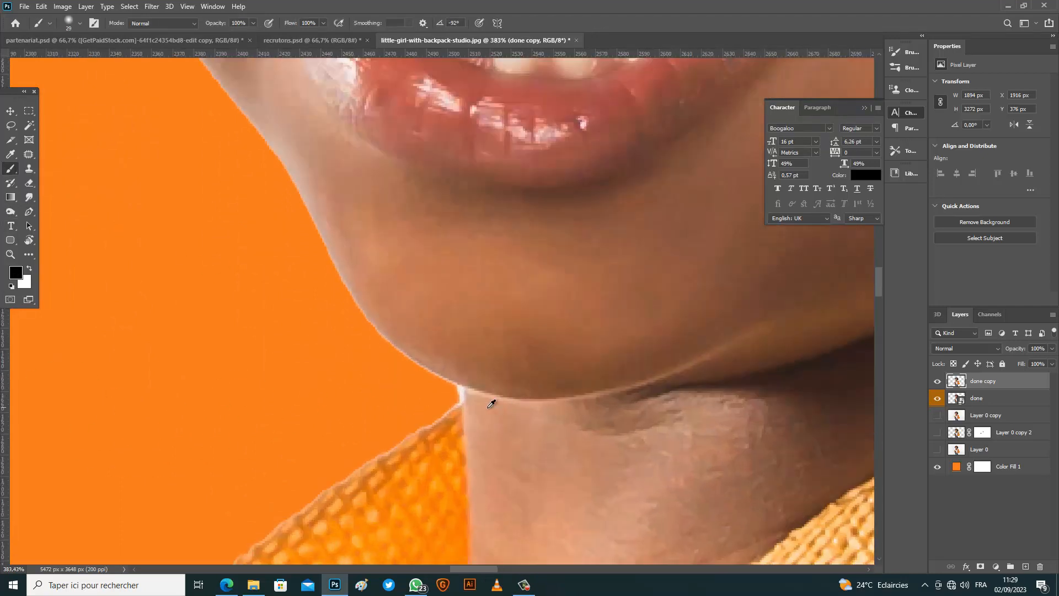
{"action": "mouse_move", "coordinate": [418, 372]}
{"action": "left_mouse_down"}
{"action": "mouse_move", "coordinate": [392, 372]}
{"action": "mouse_move", "coordinate": [439, 364]}
{"action": "mouse_move", "coordinate": [444, 393]}
{"action": "left_mouse_up"}
{"action": "scroll", "coordinate": [429, 365], "scroll_direction": "up", "scroll_amount": 4}
{"action": "key", "text": "ctrl+z"}
Try masking out the white fringe between chin and neck on "done copy", and delete the layer mask.
{"action": "left_click", "coordinate": [980, 566]}
{"action": "scroll", "coordinate": [441, 378], "scroll_direction": "up", "scroll_amount": 2}
{"action": "mouse_move", "coordinate": [422, 353]}
{"action": "left_mouse_down"}
{"action": "mouse_move", "coordinate": [428, 395]}
{"action": "mouse_move", "coordinate": [426, 348]}
{"action": "mouse_move", "coordinate": [435, 382]}
{"action": "left_mouse_up"}
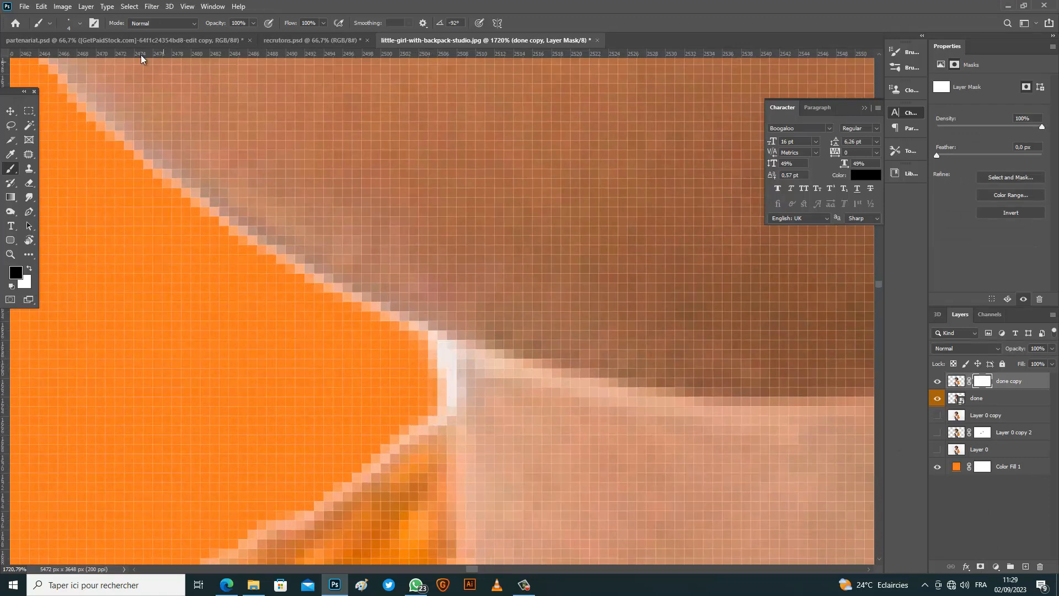
{"action": "scroll", "coordinate": [444, 387], "scroll_direction": "up", "scroll_amount": 4}
{"action": "left_click_drag", "start_coordinate": [449, 353], "coordinate": [432, 338]}
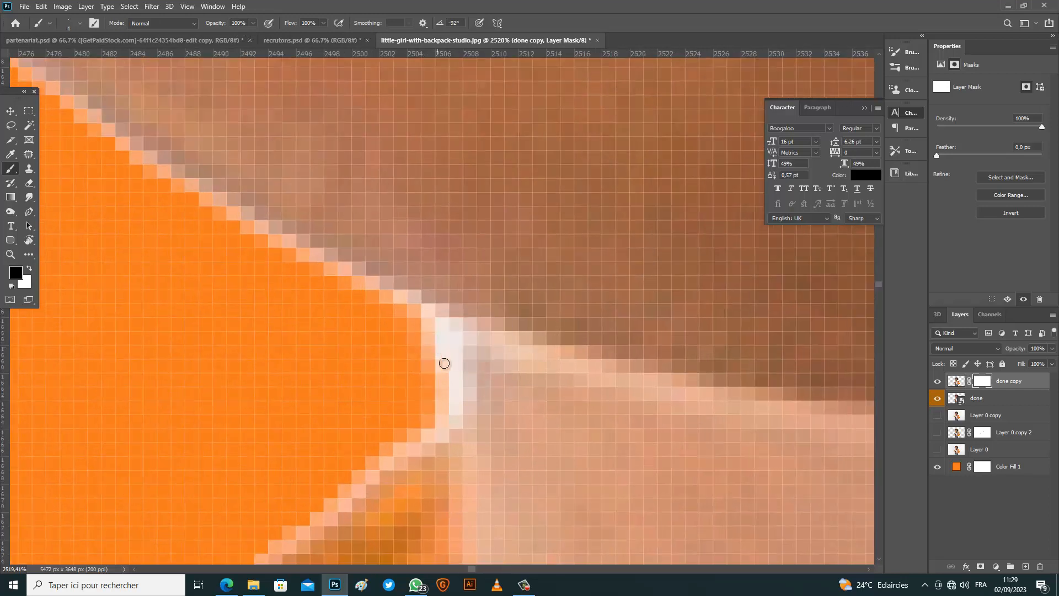
{"action": "scroll", "coordinate": [442, 377], "scroll_direction": "down", "scroll_amount": 20}
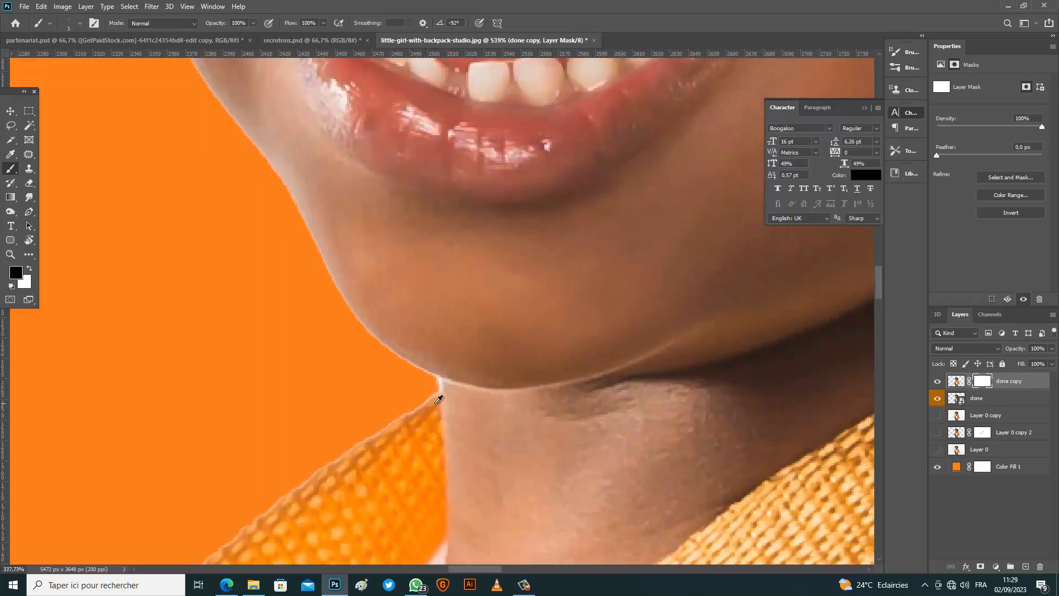
{"action": "right_click", "coordinate": [984, 386]}
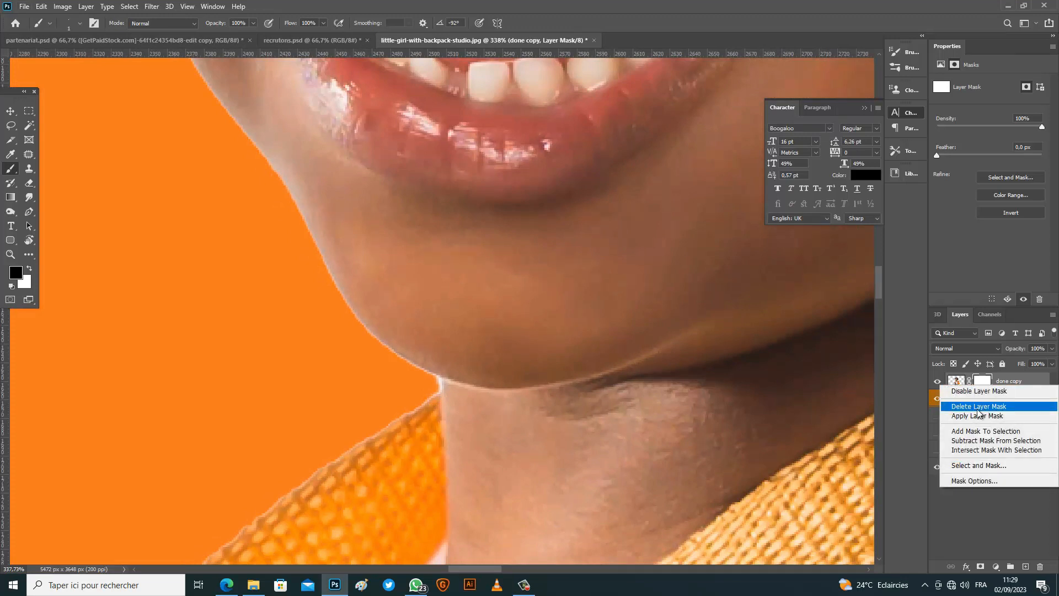
{"action": "left_click", "coordinate": [978, 408]}
Load the "done copy" layer's outline as a selection and contract it by 1 pixel.
{"action": "left_click", "coordinate": [953, 381], "text": "ctrl"}
{"action": "scroll", "coordinate": [221, 182], "scroll_direction": "down", "scroll_amount": 3}
{"action": "left_click", "coordinate": [67, 8]}
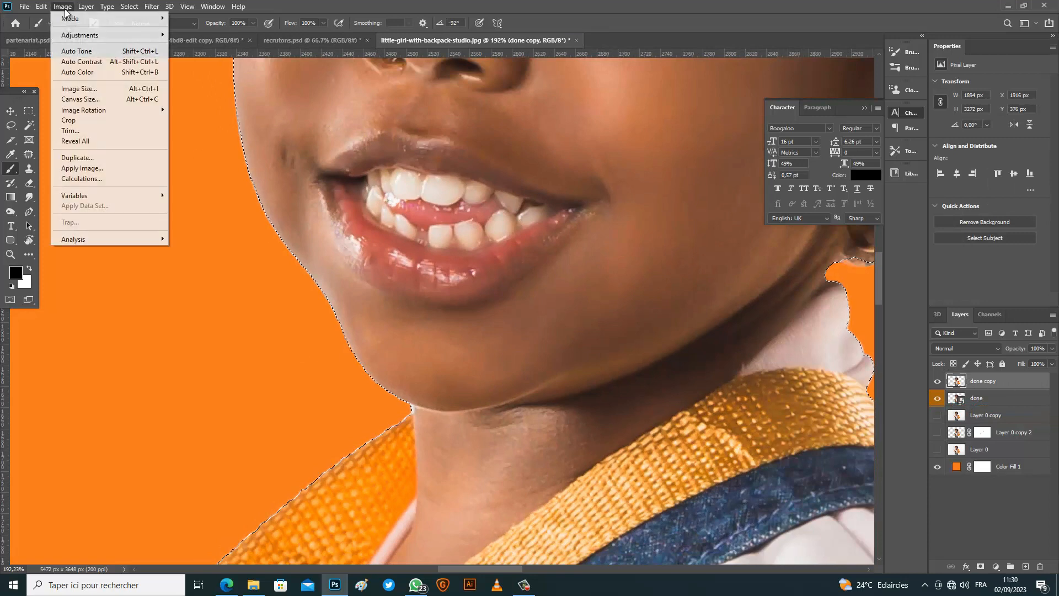
{"action": "left_click", "coordinate": [129, 6]}
{"action": "mouse_move", "coordinate": [155, 170]}
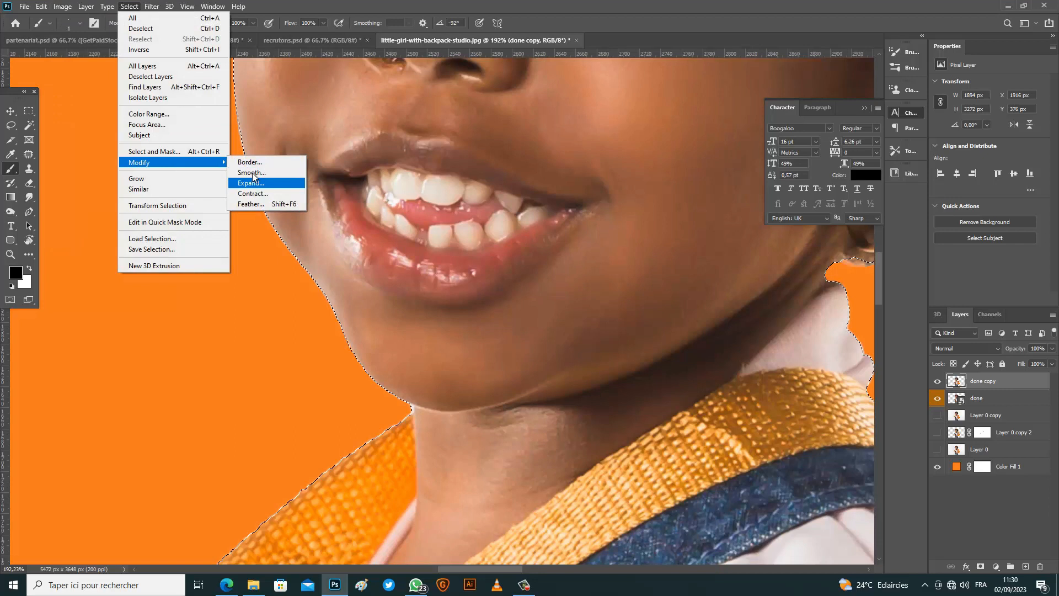
{"action": "left_click", "coordinate": [251, 194]}
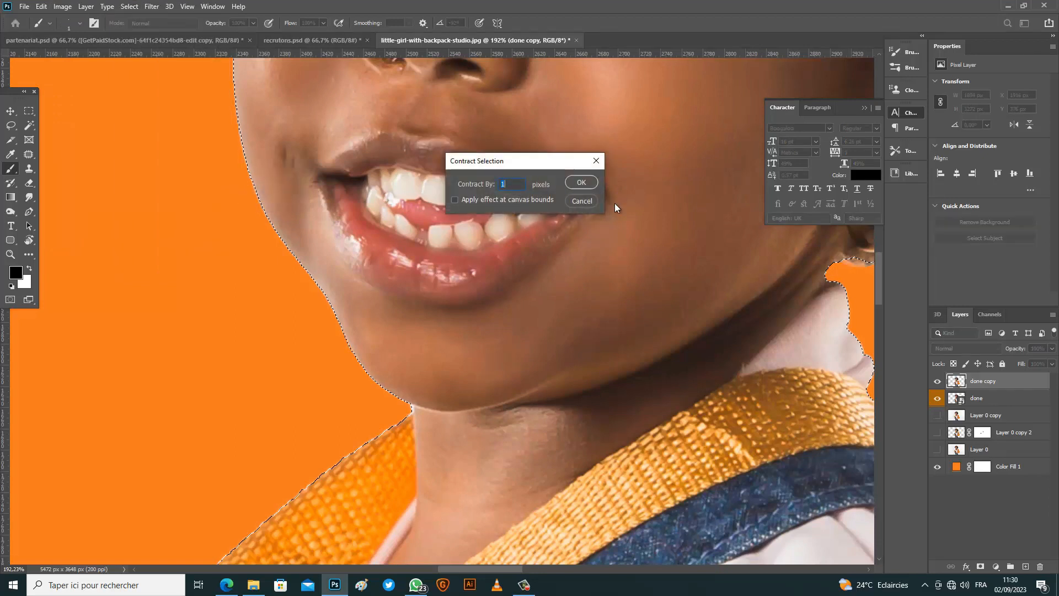
{"action": "left_click", "coordinate": [582, 182]}
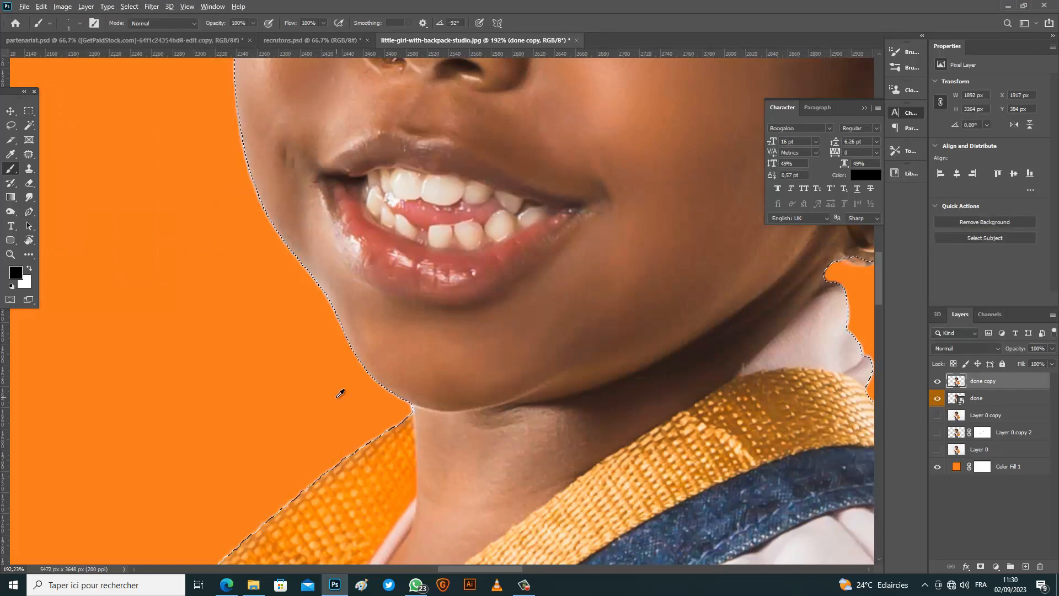
Add a layer mask to "done copy" from the contracted selection.
{"action": "scroll", "coordinate": [341, 392], "scroll_direction": "down", "scroll_amount": 5}
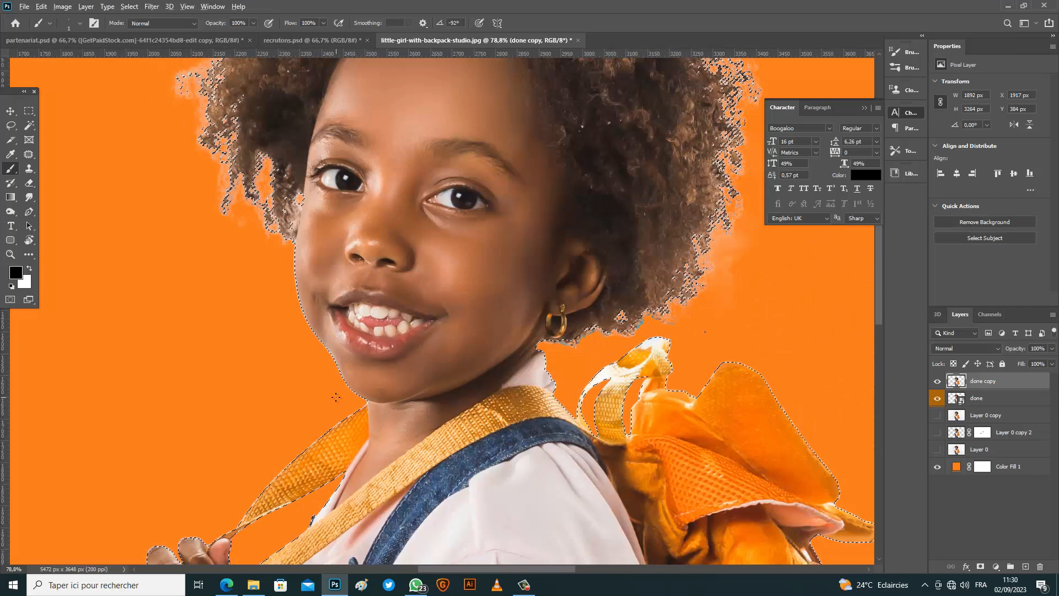
{"action": "scroll", "coordinate": [335, 397], "scroll_direction": "down", "scroll_amount": 4}
{"action": "left_click", "coordinate": [980, 567]}
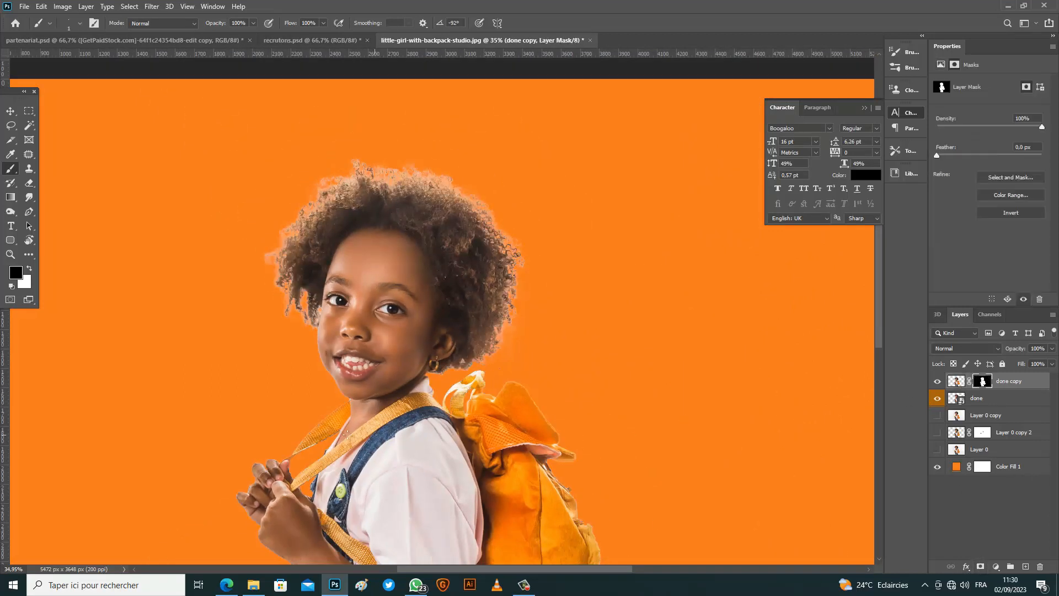
Duplicate the masked "done copy" layer and delete the duplicate's layer mask.
{"action": "scroll", "coordinate": [347, 433], "scroll_direction": "up", "scroll_amount": 2}
{"action": "key", "text": "ctrl+j"}
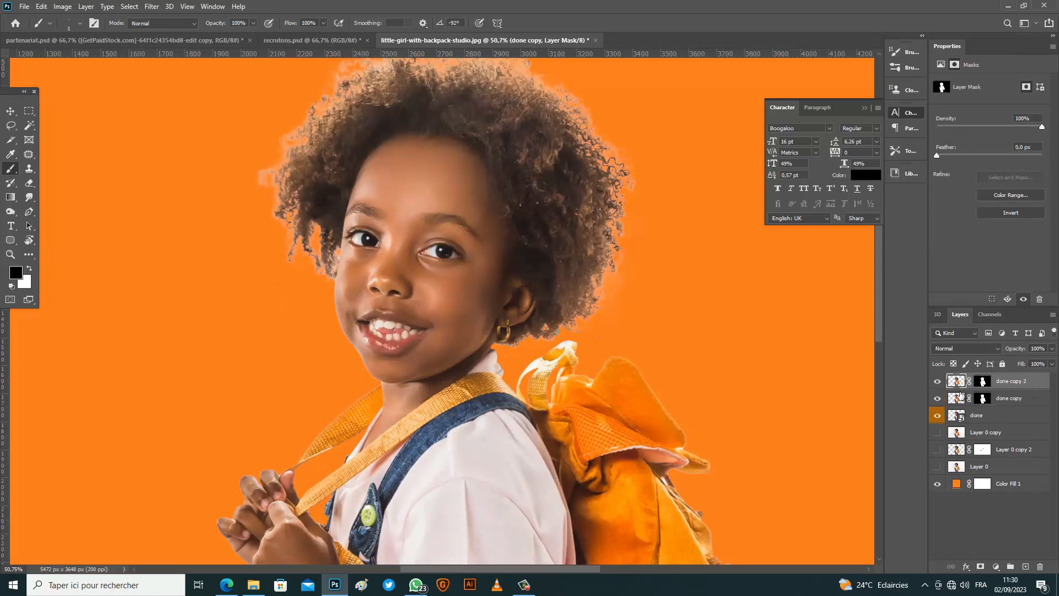
{"action": "right_click", "coordinate": [979, 386]}
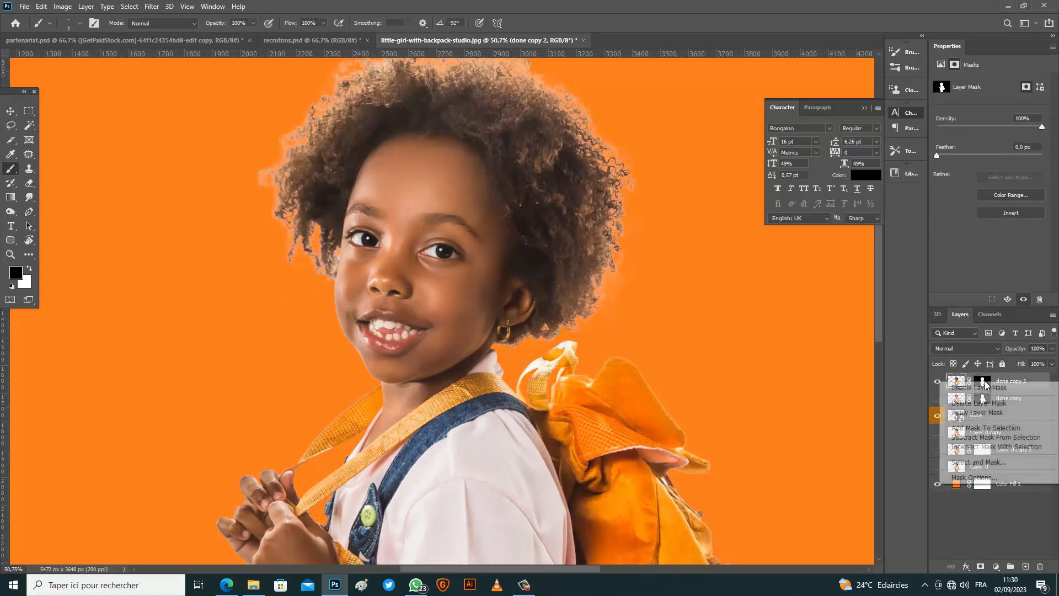
{"action": "left_click", "coordinate": [981, 406]}
Compare the masked and unmasked cutouts by toggling their visibility, leave "done copy 2" hidden and select "done copy".
{"action": "left_click", "coordinate": [937, 398]}
{"action": "left_click", "coordinate": [937, 383]}
{"action": "left_click", "coordinate": [938, 383]}
{"action": "left_click", "coordinate": [938, 383]}
{"action": "left_click", "coordinate": [938, 383]}
{"action": "left_click", "coordinate": [938, 384]}
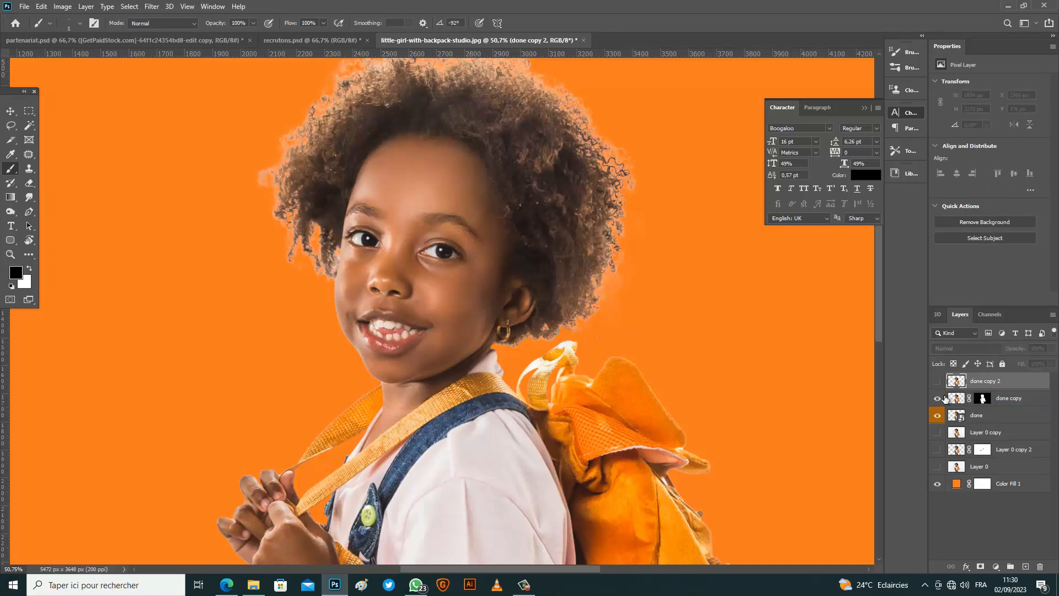
{"action": "left_click", "coordinate": [943, 398]}
{"action": "left_click", "coordinate": [938, 383]}
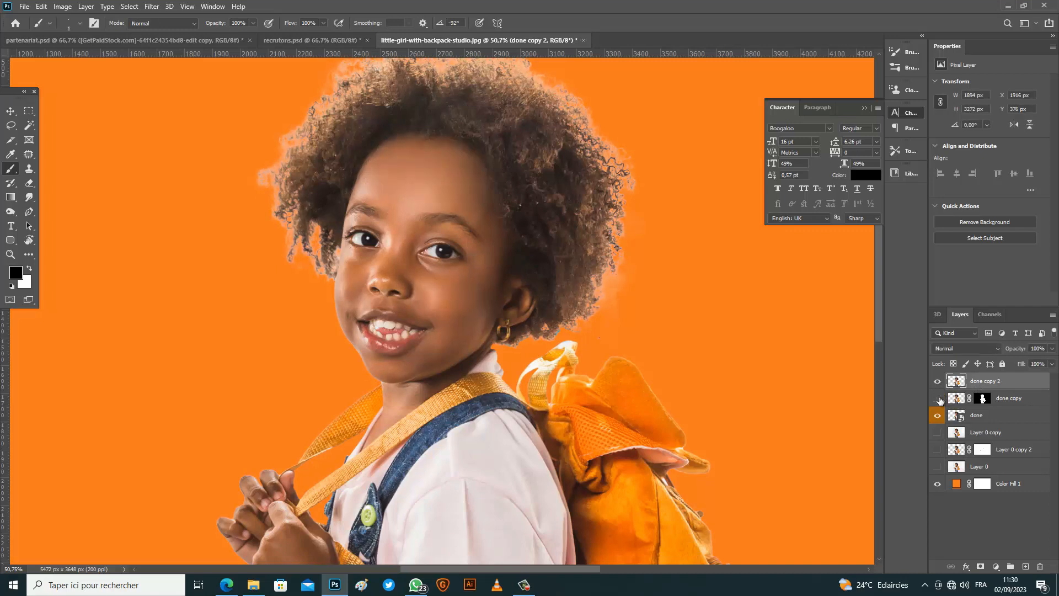
{"action": "left_click", "coordinate": [938, 384]}
{"action": "left_click", "coordinate": [1002, 405]}
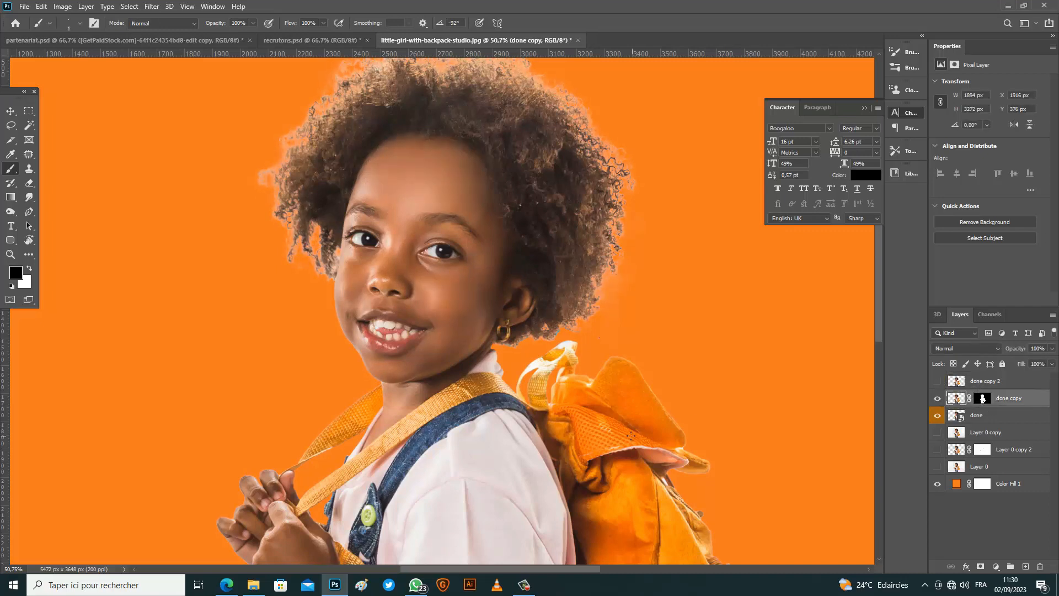
Set the foreground color to white and shrink the brush for the fringe where the chin meets the neck.
{"action": "scroll", "coordinate": [405, 381], "scroll_direction": "up", "scroll_amount": 5}
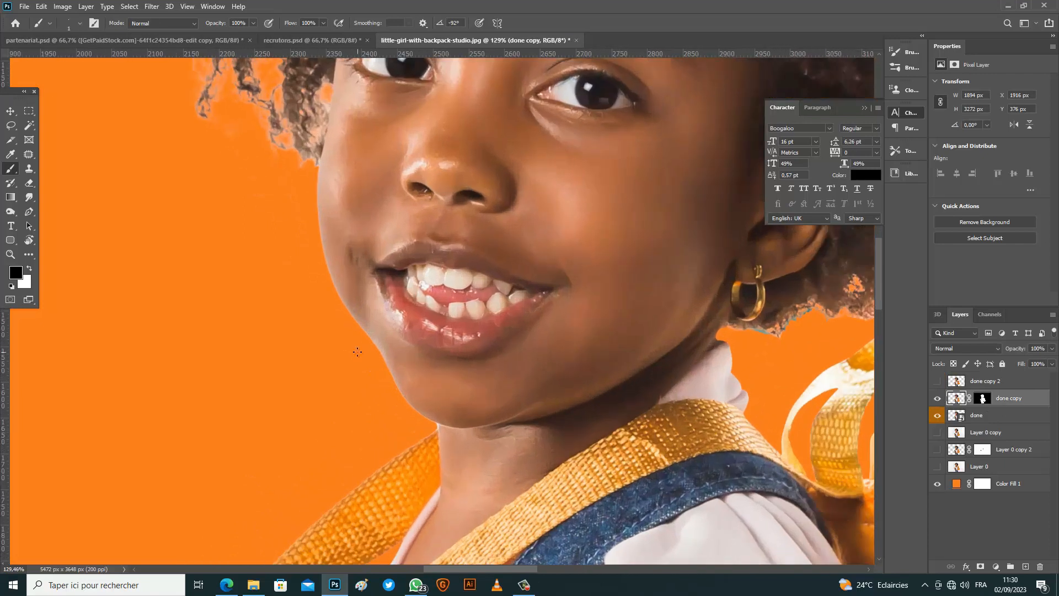
{"action": "scroll", "coordinate": [433, 438], "scroll_direction": "up", "scroll_amount": 2}
{"action": "scroll", "coordinate": [433, 438], "scroll_direction": "down", "scroll_amount": 2}
{"action": "scroll", "coordinate": [318, 397], "scroll_direction": "up", "scroll_amount": 5}
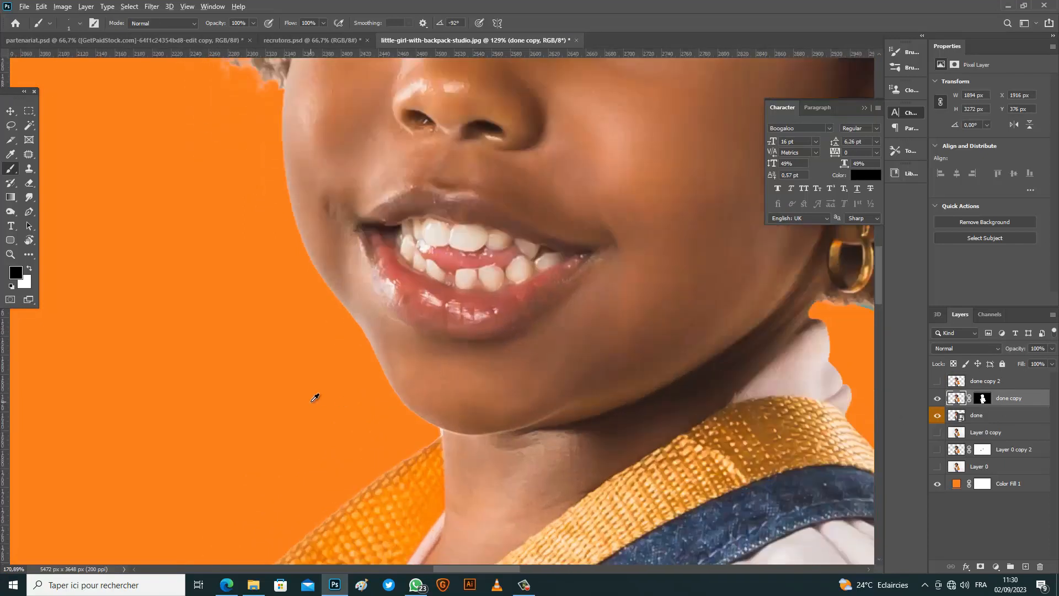
{"action": "left_click", "coordinate": [30, 268]}
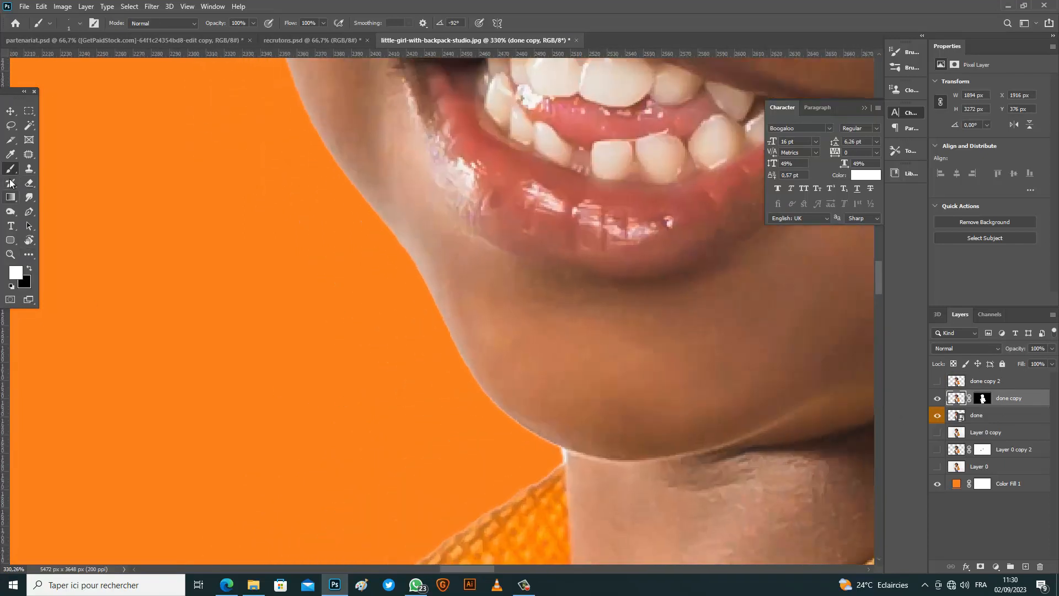
{"action": "scroll", "coordinate": [579, 489], "scroll_direction": "up", "scroll_amount": 8}
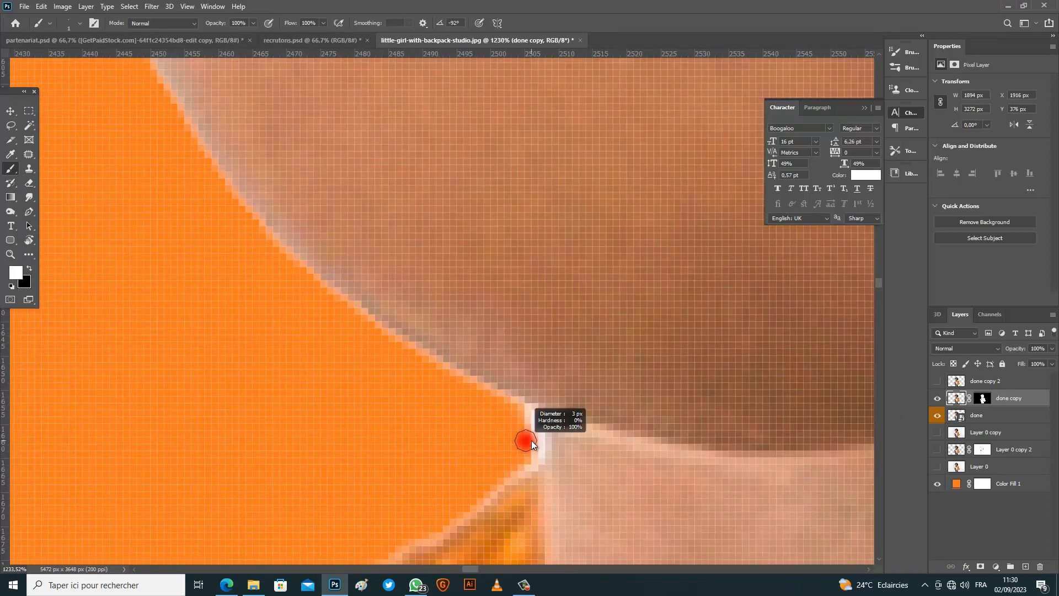
{"action": "key", "text": "bracketleft"}
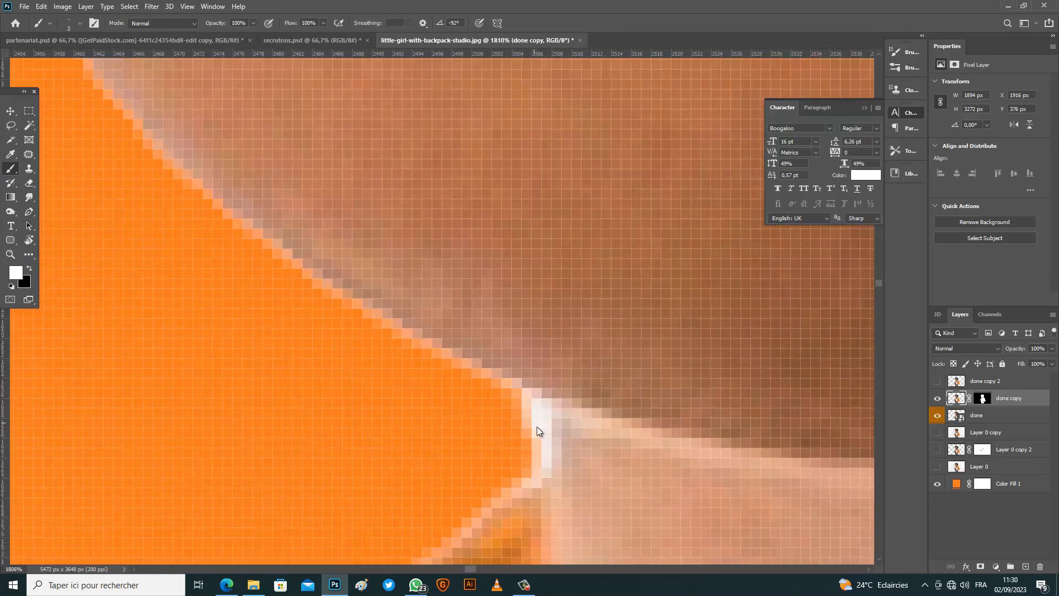
Draw a closed Pen path around the white fringe between chin and neck and convert it to a selection with 0 px feather.
{"action": "left_click", "coordinate": [30, 214]}
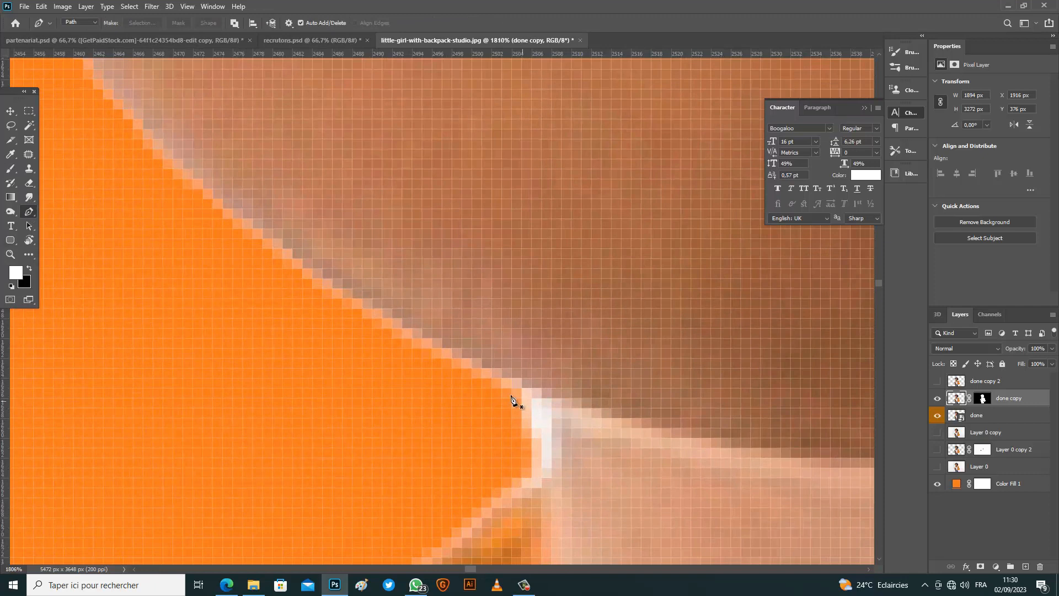
{"action": "left_click_drag", "start_coordinate": [551, 417], "coordinate": [551, 445]}
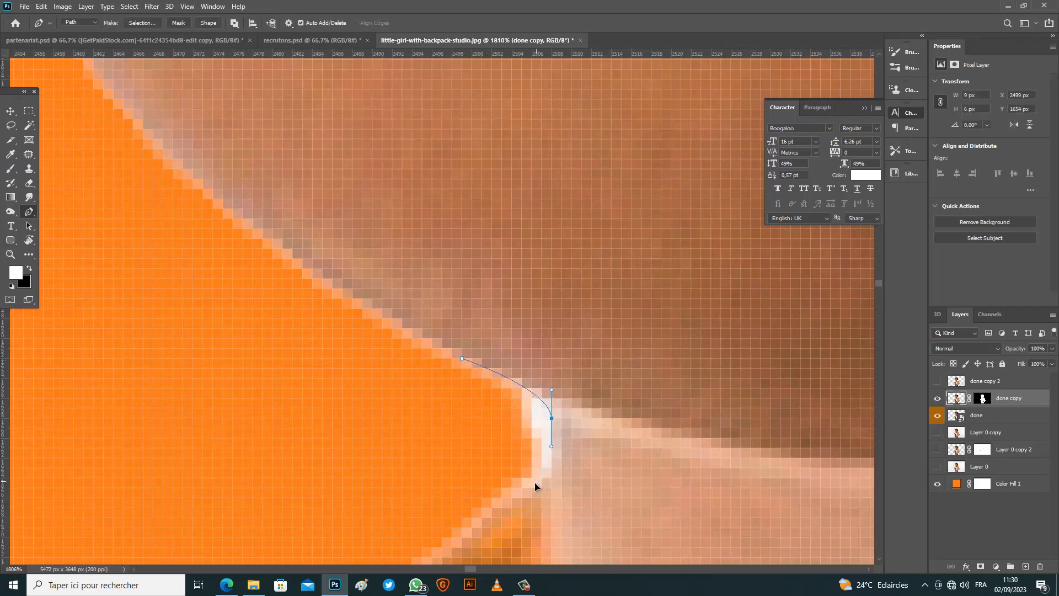
{"action": "key", "text": "ctrl+z"}
{"action": "scroll", "coordinate": [550, 462], "scroll_direction": "down", "scroll_amount": 5}
{"action": "left_click_drag", "start_coordinate": [471, 489], "coordinate": [477, 448]}
{"action": "left_click_drag", "start_coordinate": [483, 445], "coordinate": [488, 443]}
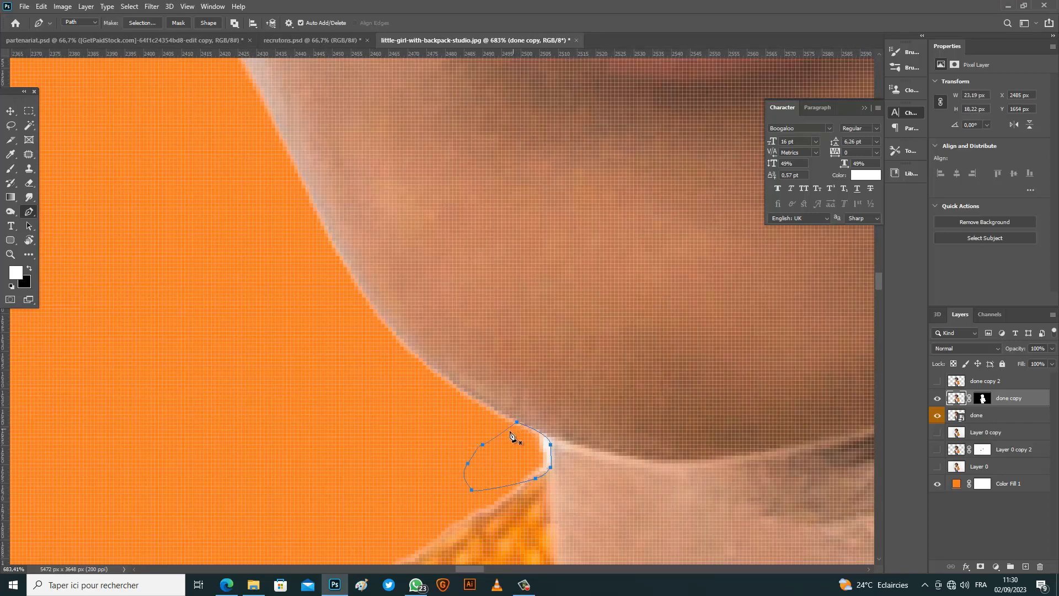
{"action": "left_click", "coordinate": [142, 22]}
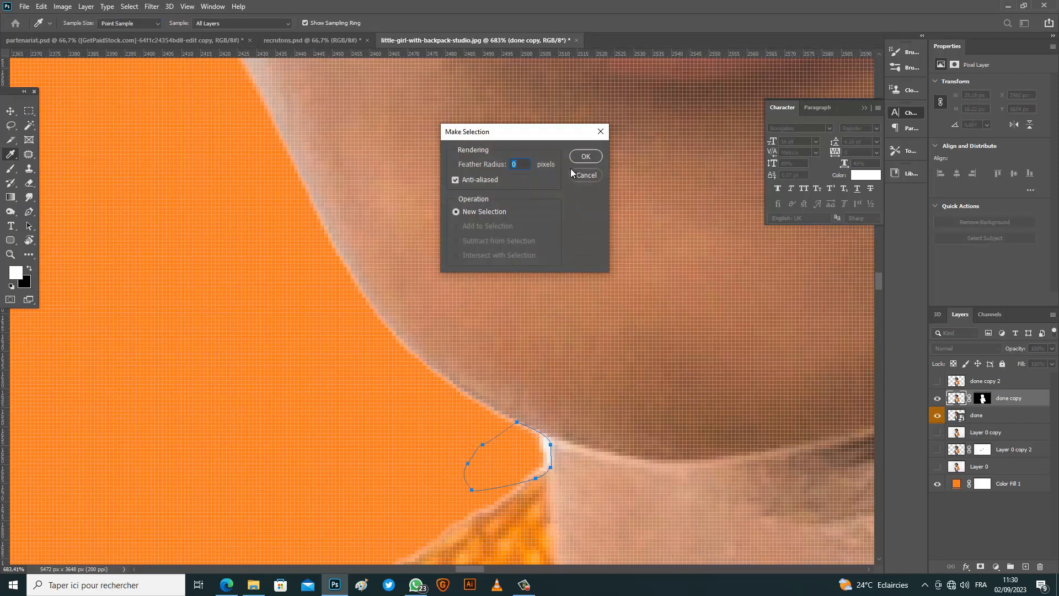
{"action": "left_click", "coordinate": [586, 157]}
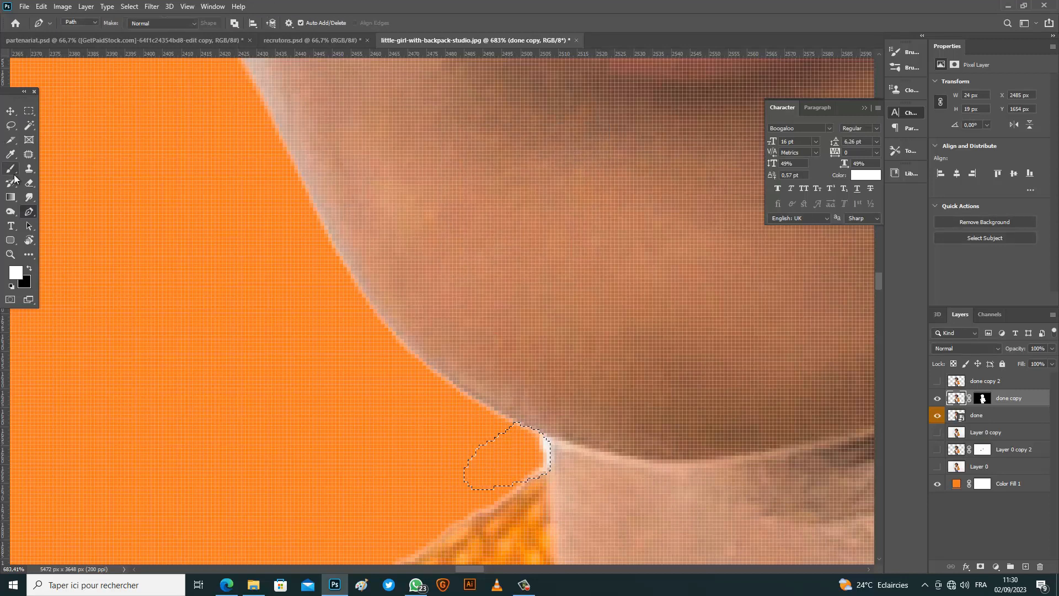
Hide the "done" layer and paint black on the "done copy" mask inside the selection to remove the white fringe.
{"action": "left_click", "coordinate": [12, 170]}
{"action": "right_click", "coordinate": [531, 421], "text": "alt"}
{"action": "left_click_drag", "start_coordinate": [528, 456], "coordinate": [582, 454]}
{"action": "left_click", "coordinate": [29, 268]}
{"action": "key", "text": "ctrl+z"}
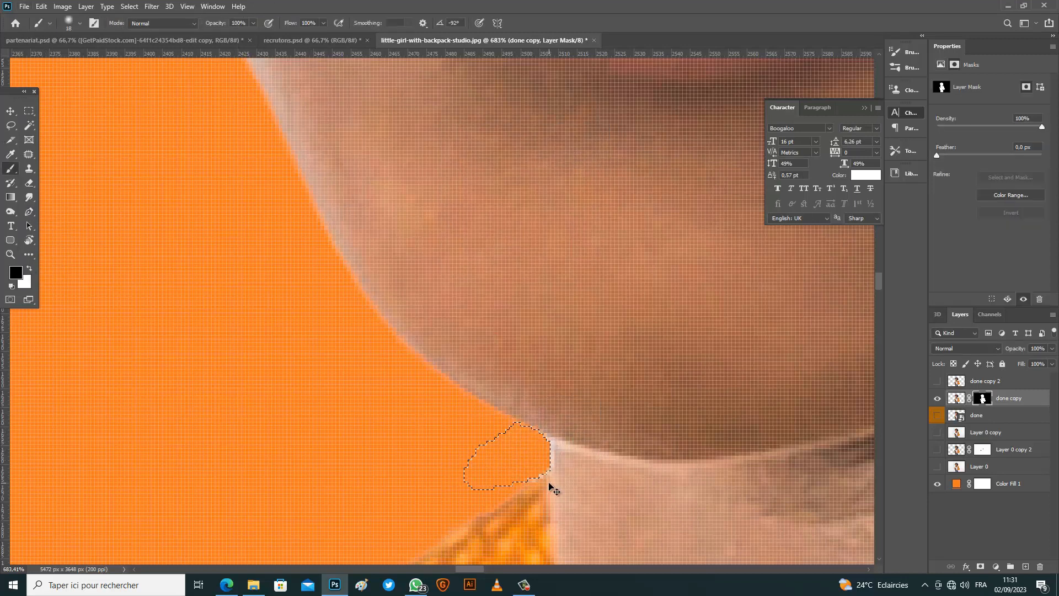
Delete the hidden "done copy 2" layer.
{"action": "scroll", "coordinate": [388, 433], "scroll_direction": "down", "scroll_amount": 10}
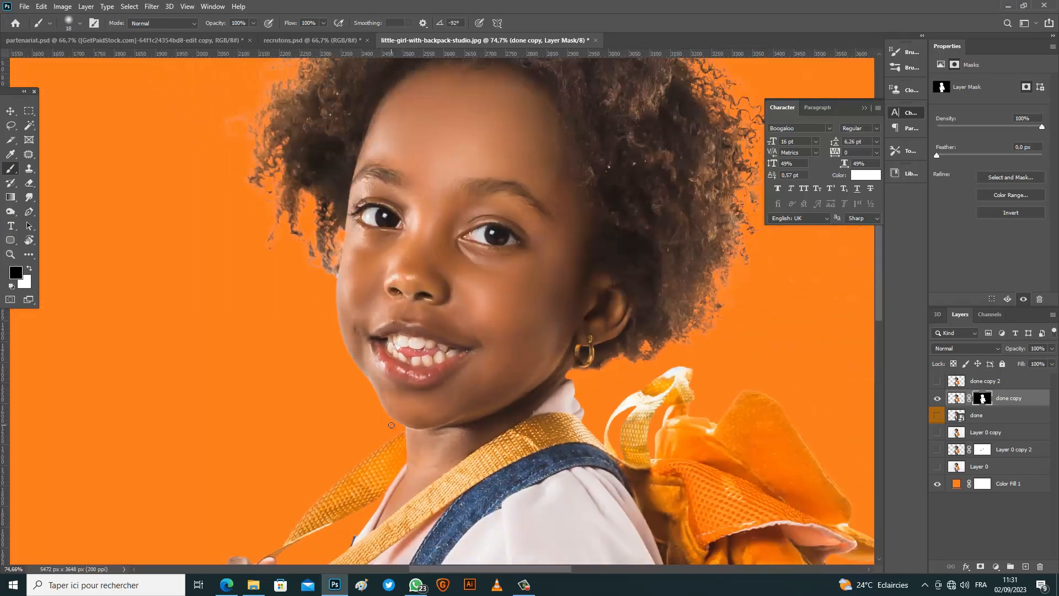
{"action": "scroll", "coordinate": [391, 425], "scroll_direction": "down", "scroll_amount": 1}
{"action": "scroll", "coordinate": [391, 425], "scroll_direction": "down", "scroll_amount": 3}
{"action": "scroll", "coordinate": [391, 426], "scroll_direction": "down", "scroll_amount": 4}
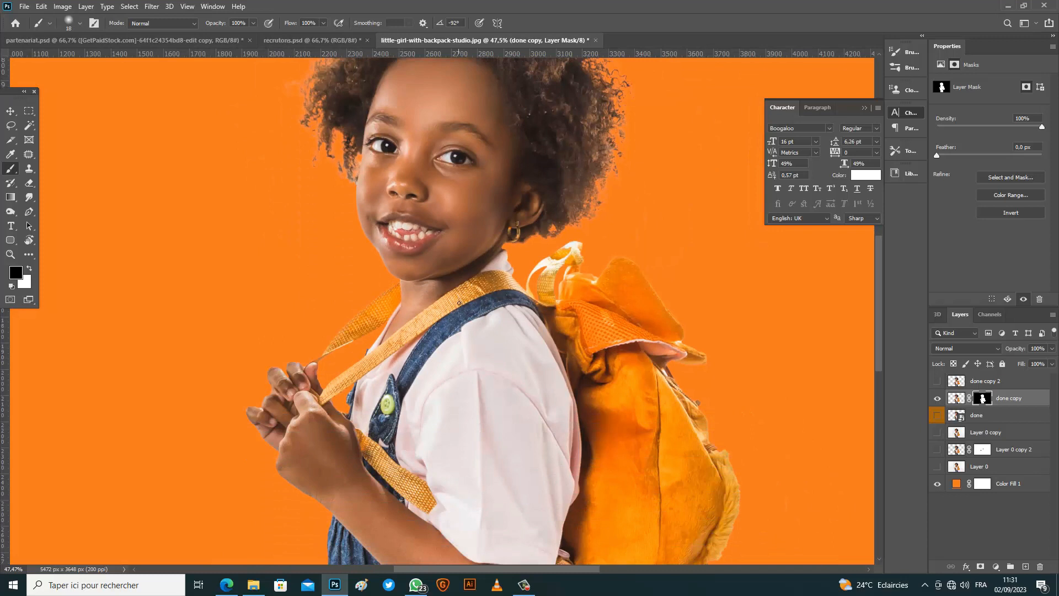
{"action": "key", "text": "v"}
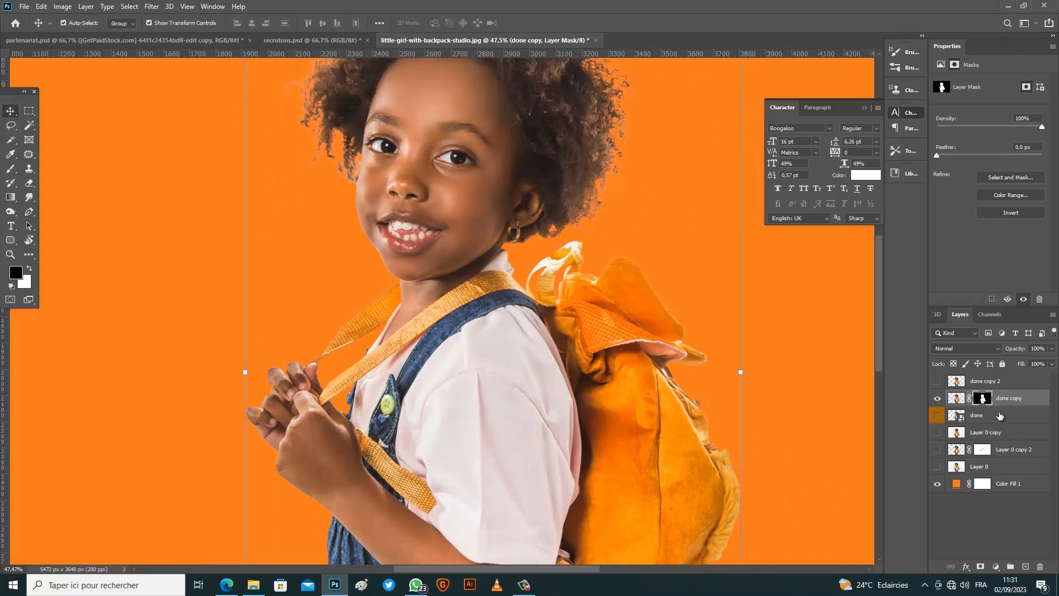
{"action": "left_click", "coordinate": [965, 384]}
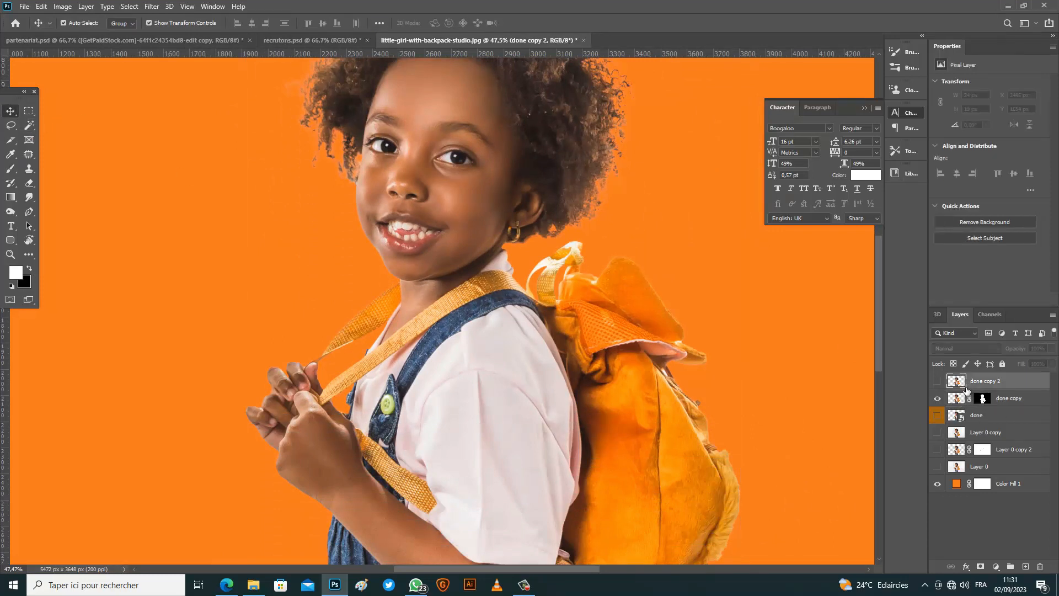
{"action": "key", "text": "Delete"}
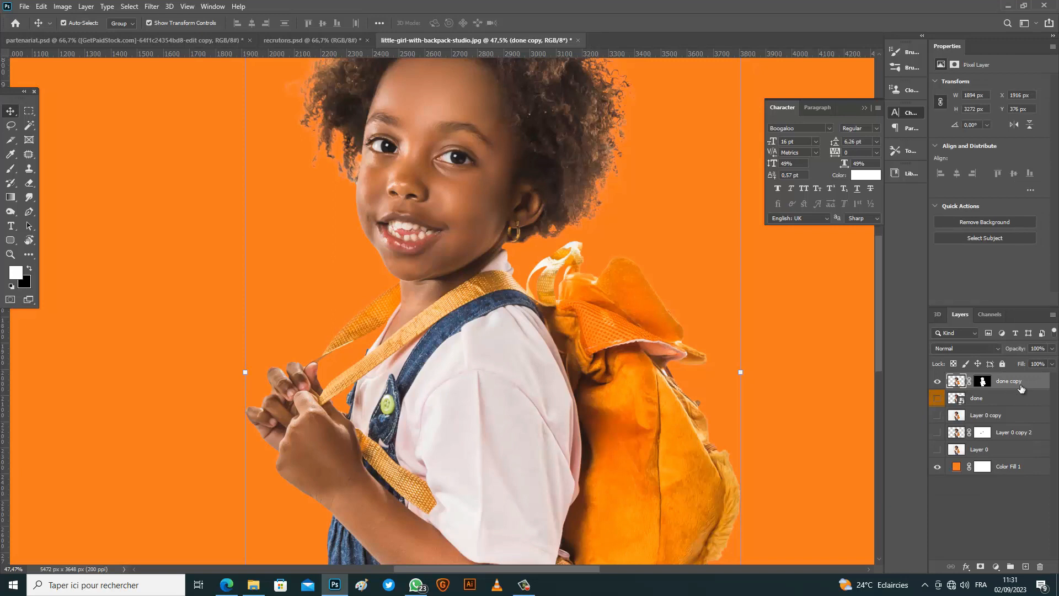
Convert the masked "done copy" layer to a smart object and give it a red color label.
{"action": "scroll", "coordinate": [717, 337], "scroll_direction": "down", "scroll_amount": 2}
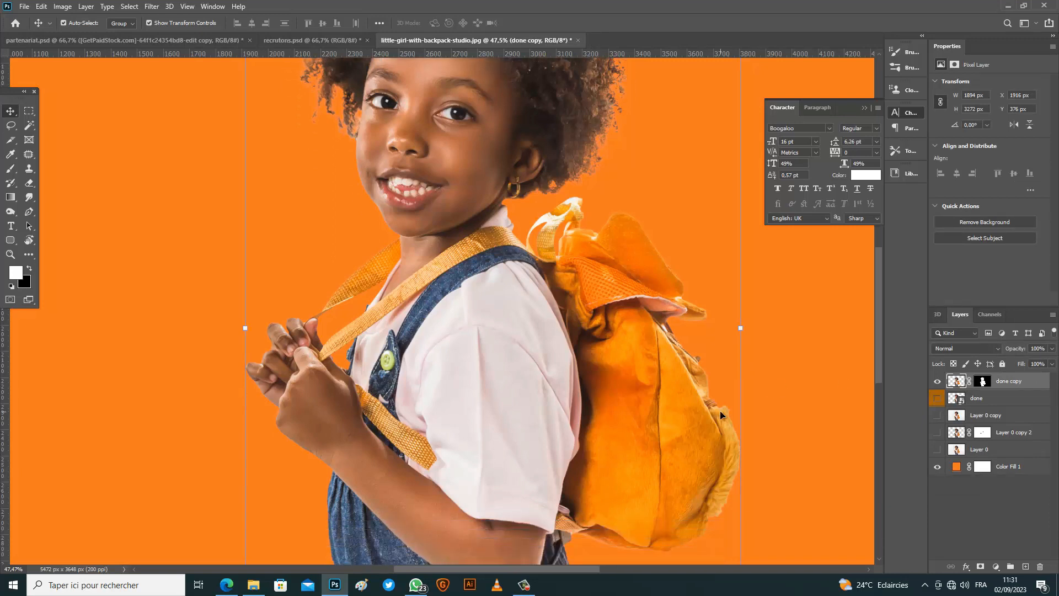
{"action": "scroll", "coordinate": [657, 357], "scroll_direction": "up", "scroll_amount": 2}
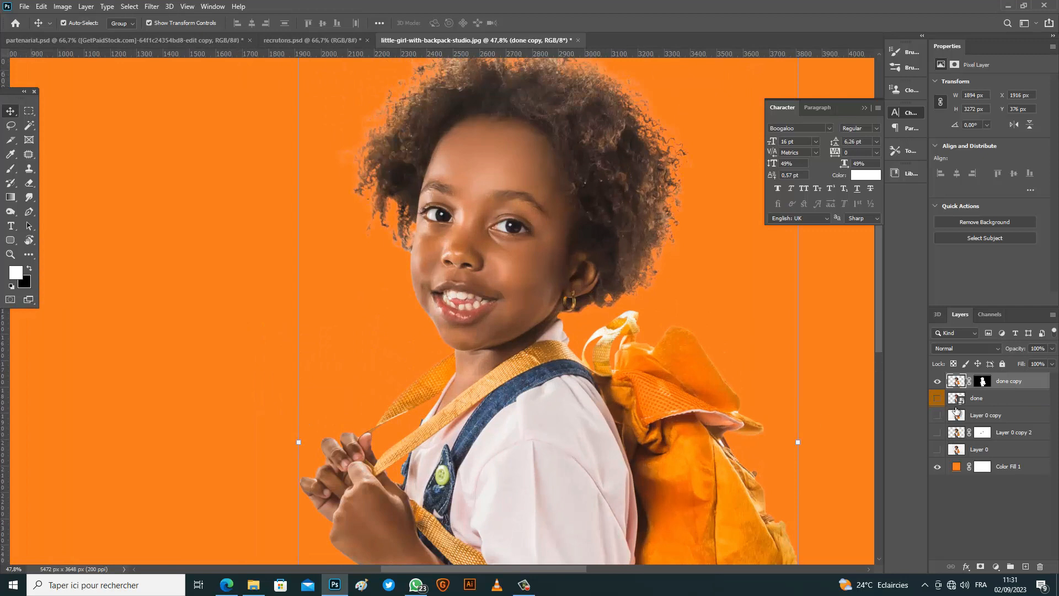
{"action": "right_click", "coordinate": [1017, 382]}
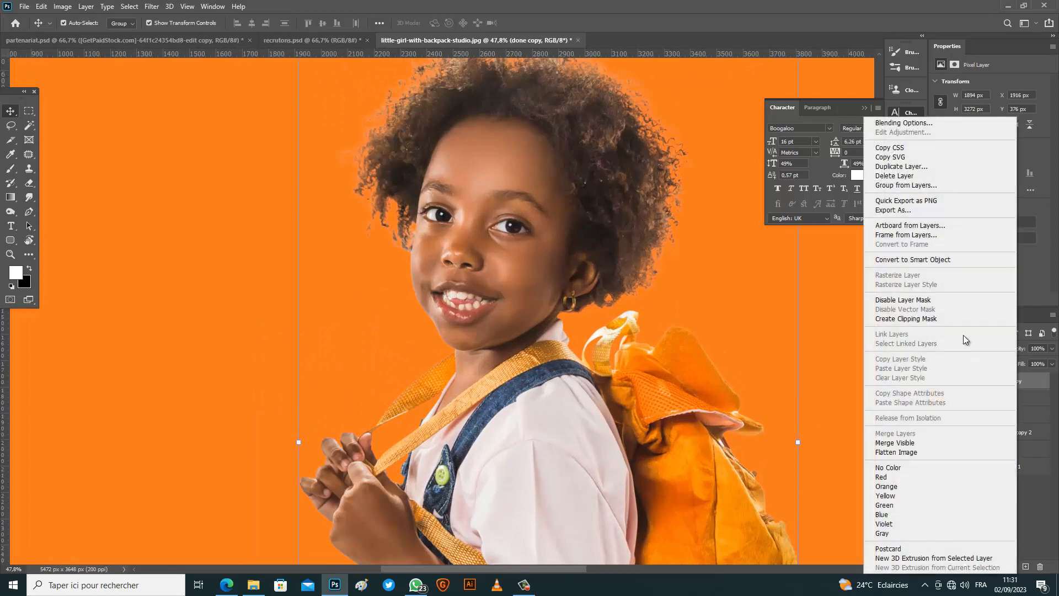
{"action": "left_click", "coordinate": [921, 266]}
{"action": "right_click", "coordinate": [1016, 396]}
{"action": "left_click", "coordinate": [1019, 397]}
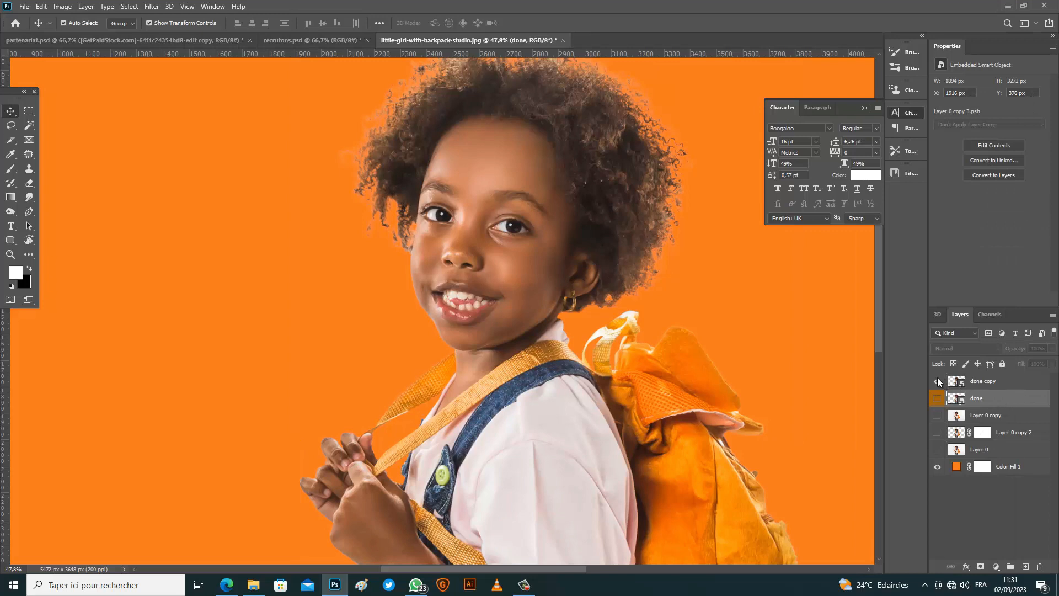
{"action": "right_click", "coordinate": [938, 381]}
{"action": "left_click", "coordinate": [970, 419]}
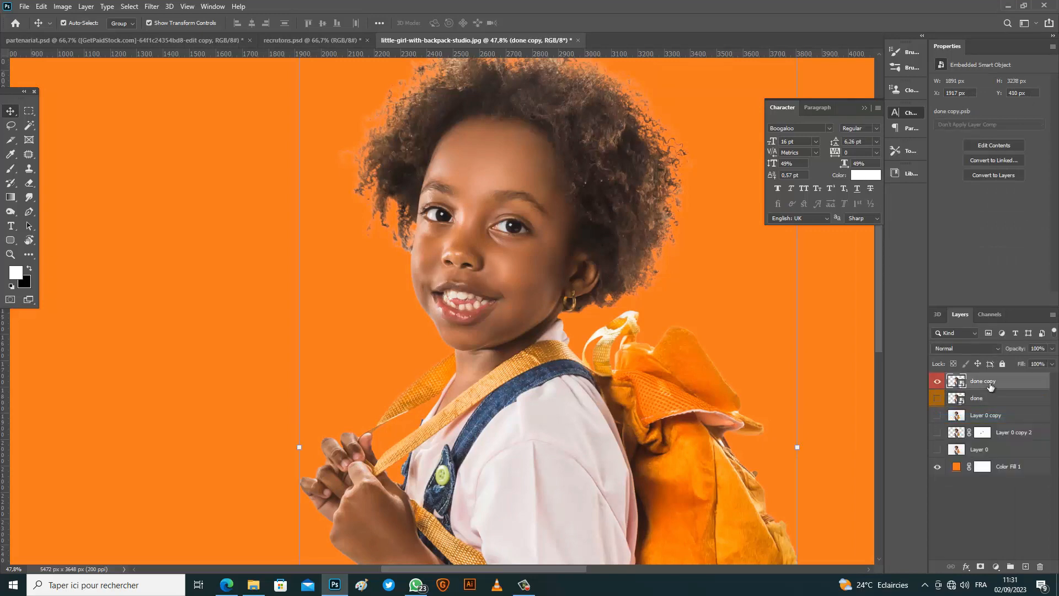
Duplicate the "done copy" smart object and rasterize the duplicate.
{"action": "key", "text": "ctrl+j"}
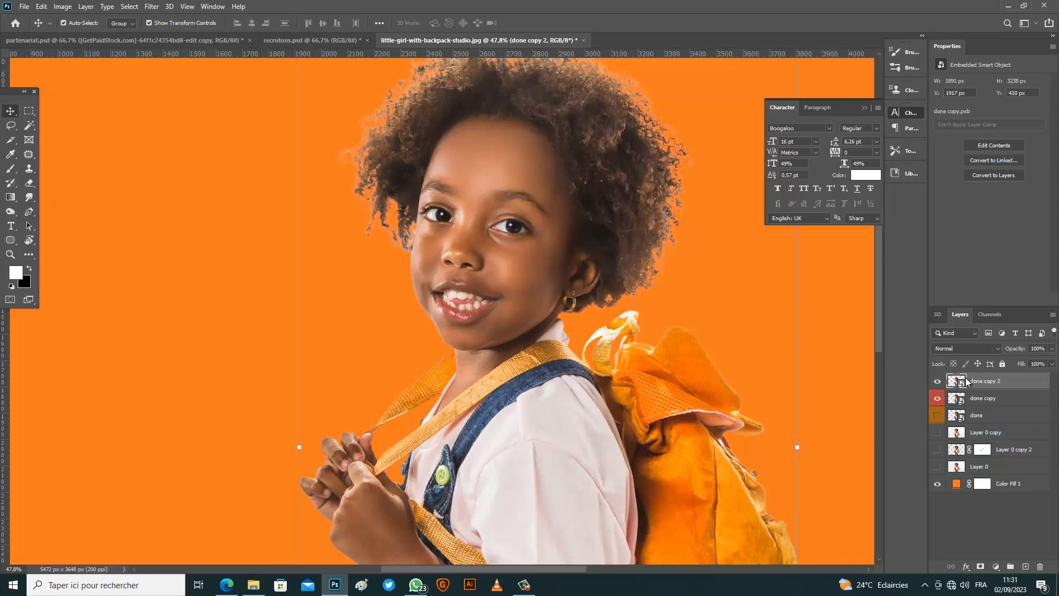
{"action": "right_click", "coordinate": [965, 381]}
{"action": "left_click", "coordinate": [845, 300]}
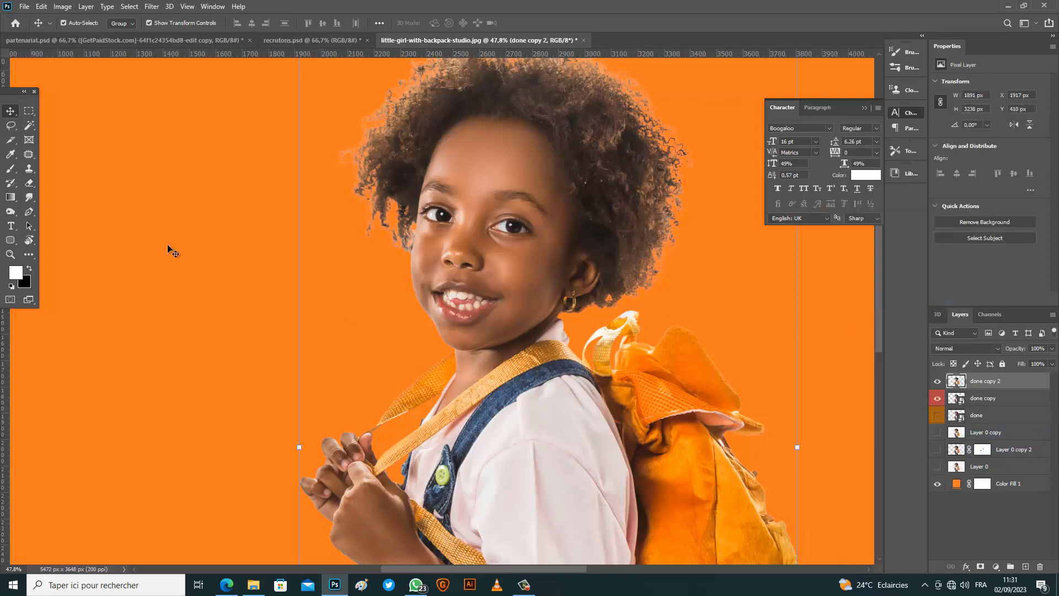
Smooth the skin of the neck below the chin with the Mixer Brush on "done copy 2".
{"action": "left_click", "coordinate": [11, 170]}
{"action": "left_click", "coordinate": [62, 200]}
{"action": "scroll", "coordinate": [434, 400], "scroll_direction": "up", "scroll_amount": 3}
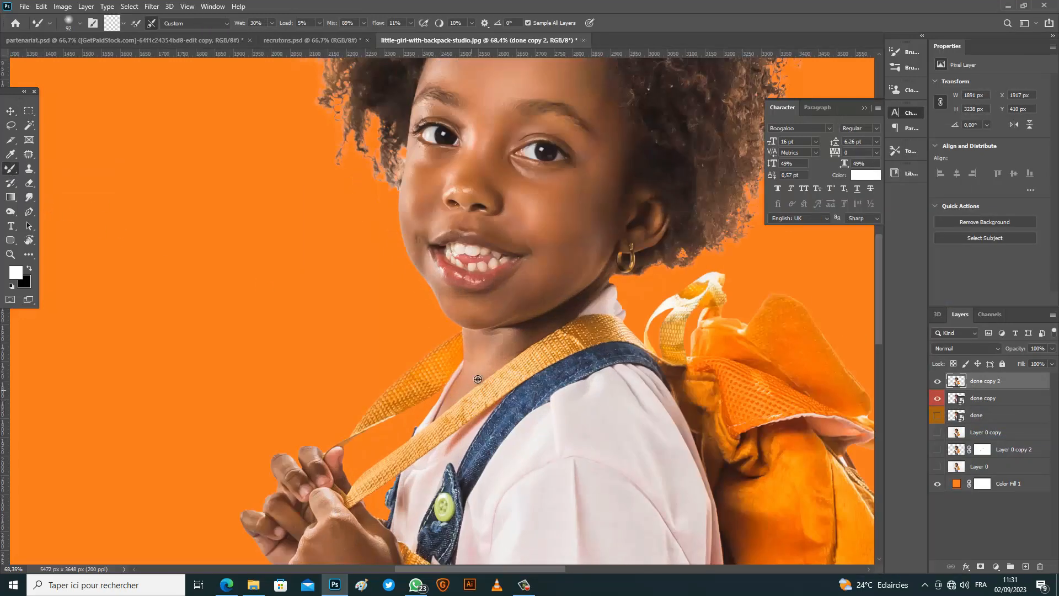
{"action": "scroll", "coordinate": [478, 379], "scroll_direction": "up", "scroll_amount": 5}
{"action": "left_click_drag", "start_coordinate": [503, 336], "coordinate": [460, 270]}
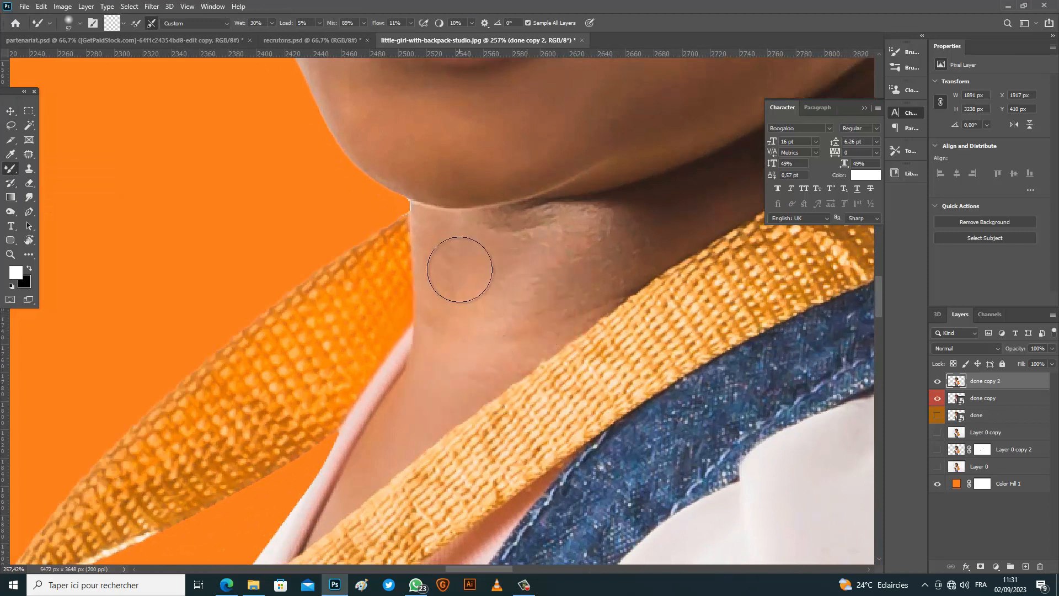
{"action": "mouse_move", "coordinate": [555, 255]}
{"action": "left_mouse_down"}
{"action": "mouse_move", "coordinate": [592, 223]}
{"action": "mouse_move", "coordinate": [581, 228]}
{"action": "mouse_move", "coordinate": [737, 201]}
{"action": "mouse_move", "coordinate": [595, 254]}
{"action": "mouse_move", "coordinate": [517, 311]}
{"action": "mouse_move", "coordinate": [532, 328]}
{"action": "mouse_move", "coordinate": [559, 328]}
{"action": "mouse_move", "coordinate": [520, 336]}
{"action": "left_mouse_up"}
{"action": "scroll", "coordinate": [520, 336], "scroll_direction": "down", "scroll_amount": 2}
{"action": "left_click_drag", "start_coordinate": [608, 249], "coordinate": [648, 234]}
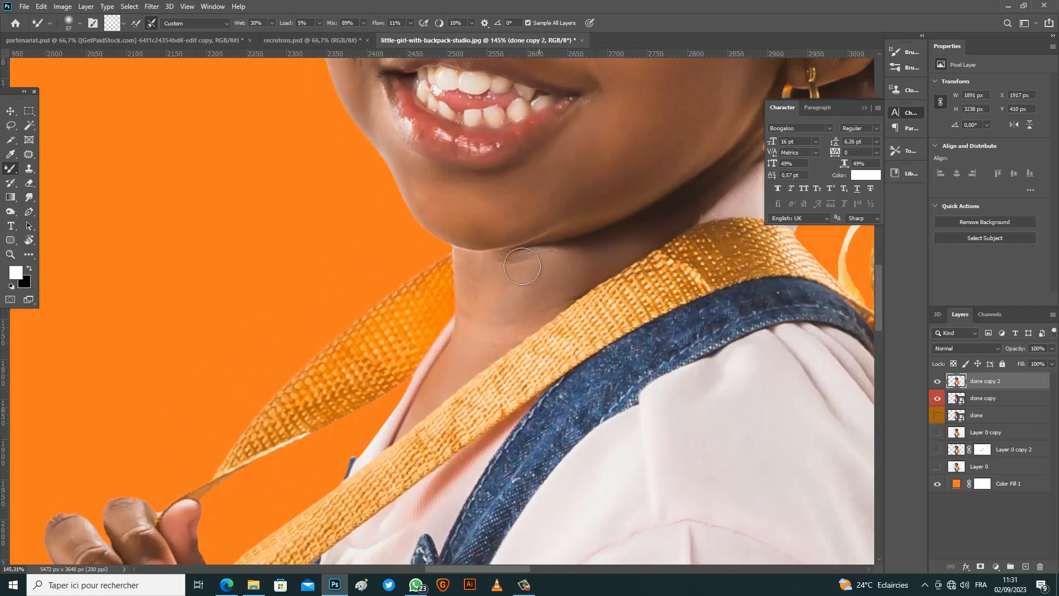
{"action": "scroll", "coordinate": [439, 382], "scroll_direction": "down", "scroll_amount": 2}
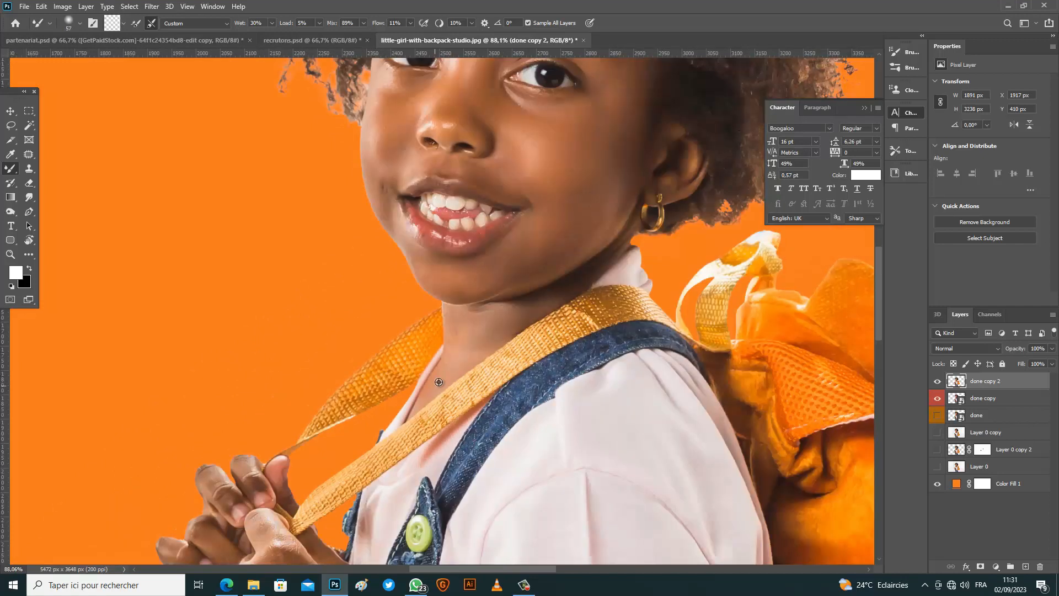
Smooth the skin of the forearm and the back of the hand with the Mixer Brush, enlarging the brush.
{"action": "scroll", "coordinate": [438, 382], "scroll_direction": "down", "scroll_amount": 10}
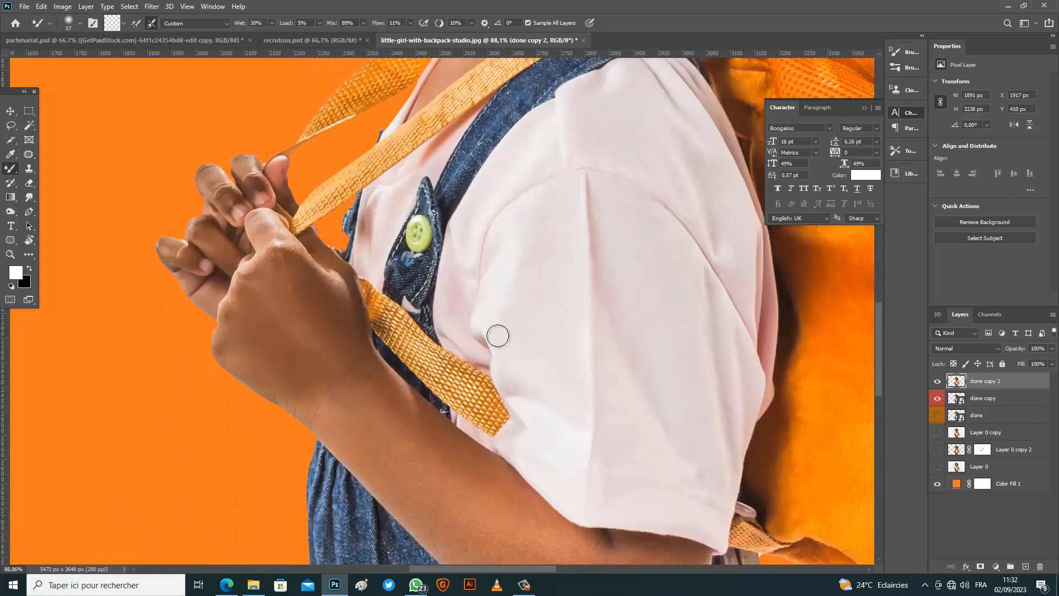
{"action": "scroll", "coordinate": [497, 335], "scroll_direction": "down", "scroll_amount": 4}
{"action": "left_click_drag", "start_coordinate": [472, 404], "coordinate": [558, 462]}
{"action": "mouse_move", "coordinate": [472, 434]}
{"action": "left_mouse_down"}
{"action": "mouse_move", "coordinate": [571, 485]}
{"action": "mouse_move", "coordinate": [537, 478]}
{"action": "mouse_move", "coordinate": [596, 495]}
{"action": "mouse_move", "coordinate": [671, 465]}
{"action": "mouse_move", "coordinate": [661, 441]}
{"action": "mouse_move", "coordinate": [644, 442]}
{"action": "mouse_move", "coordinate": [648, 491]}
{"action": "mouse_move", "coordinate": [661, 478]}
{"action": "mouse_move", "coordinate": [670, 506]}
{"action": "mouse_move", "coordinate": [605, 496]}
{"action": "mouse_move", "coordinate": [601, 444]}
{"action": "mouse_move", "coordinate": [583, 445]}
{"action": "mouse_move", "coordinate": [612, 449]}
{"action": "mouse_move", "coordinate": [589, 446]}
{"action": "mouse_move", "coordinate": [541, 394]}
{"action": "mouse_move", "coordinate": [499, 398]}
{"action": "mouse_move", "coordinate": [572, 455]}
{"action": "mouse_move", "coordinate": [543, 429]}
{"action": "mouse_move", "coordinate": [560, 449]}
{"action": "mouse_move", "coordinate": [529, 471]}
{"action": "mouse_move", "coordinate": [494, 440]}
{"action": "mouse_move", "coordinate": [584, 491]}
{"action": "mouse_move", "coordinate": [640, 497]}
{"action": "mouse_move", "coordinate": [627, 514]}
{"action": "mouse_move", "coordinate": [496, 455]}
{"action": "mouse_move", "coordinate": [520, 474]}
{"action": "mouse_move", "coordinate": [606, 512]}
{"action": "mouse_move", "coordinate": [502, 447]}
{"action": "mouse_move", "coordinate": [571, 420]}
{"action": "mouse_move", "coordinate": [415, 334]}
{"action": "mouse_move", "coordinate": [404, 348]}
{"action": "mouse_move", "coordinate": [509, 448]}
{"action": "mouse_move", "coordinate": [397, 348]}
{"action": "mouse_move", "coordinate": [439, 391]}
{"action": "mouse_move", "coordinate": [360, 337]}
{"action": "mouse_move", "coordinate": [467, 419]}
{"action": "mouse_move", "coordinate": [408, 296]}
{"action": "mouse_move", "coordinate": [495, 351]}
{"action": "mouse_move", "coordinate": [487, 371]}
{"action": "mouse_move", "coordinate": [397, 309]}
{"action": "mouse_move", "coordinate": [532, 404]}
{"action": "mouse_move", "coordinate": [449, 405]}
{"action": "mouse_move", "coordinate": [395, 359]}
{"action": "mouse_move", "coordinate": [502, 450]}
{"action": "mouse_move", "coordinate": [357, 326]}
{"action": "mouse_move", "coordinate": [406, 385]}
{"action": "mouse_move", "coordinate": [407, 362]}
{"action": "mouse_move", "coordinate": [352, 298]}
{"action": "mouse_move", "coordinate": [450, 405]}
{"action": "mouse_move", "coordinate": [393, 338]}
{"action": "mouse_move", "coordinate": [543, 480]}
{"action": "mouse_move", "coordinate": [323, 304]}
{"action": "mouse_move", "coordinate": [333, 287]}
{"action": "mouse_move", "coordinate": [390, 304]}
{"action": "mouse_move", "coordinate": [410, 289]}
{"action": "mouse_move", "coordinate": [517, 373]}
{"action": "mouse_move", "coordinate": [456, 348]}
{"action": "mouse_move", "coordinate": [394, 281]}
{"action": "mouse_move", "coordinate": [547, 459]}
{"action": "mouse_move", "coordinate": [457, 405]}
{"action": "mouse_move", "coordinate": [457, 343]}
{"action": "mouse_move", "coordinate": [538, 450]}
{"action": "mouse_move", "coordinate": [622, 505]}
{"action": "mouse_move", "coordinate": [631, 438]}
{"action": "mouse_move", "coordinate": [612, 434]}
{"action": "mouse_move", "coordinate": [637, 427]}
{"action": "mouse_move", "coordinate": [612, 411]}
{"action": "mouse_move", "coordinate": [667, 430]}
{"action": "mouse_move", "coordinate": [696, 474]}
{"action": "mouse_move", "coordinate": [676, 527]}
{"action": "mouse_move", "coordinate": [640, 534]}
{"action": "mouse_move", "coordinate": [576, 520]}
{"action": "mouse_move", "coordinate": [663, 546]}
{"action": "mouse_move", "coordinate": [697, 440]}
{"action": "mouse_move", "coordinate": [676, 513]}
{"action": "mouse_move", "coordinate": [641, 416]}
{"action": "mouse_move", "coordinate": [653, 431]}
{"action": "mouse_move", "coordinate": [581, 413]}
{"action": "mouse_move", "coordinate": [642, 420]}
{"action": "mouse_move", "coordinate": [513, 365]}
{"action": "mouse_move", "coordinate": [414, 338]}
{"action": "mouse_move", "coordinate": [615, 427]}
{"action": "mouse_move", "coordinate": [351, 386]}
{"action": "left_mouse_up"}
{"action": "scroll", "coordinate": [296, 274], "scroll_direction": "up", "scroll_amount": 2}
{"action": "scroll", "coordinate": [250, 264], "scroll_direction": "up", "scroll_amount": 2}
{"action": "mouse_move", "coordinate": [250, 264]}
{"action": "left_mouse_down", "text": "alt"}
{"action": "mouse_move", "coordinate": [269, 253]}
{"action": "mouse_move", "coordinate": [283, 308]}
{"action": "mouse_move", "coordinate": [337, 307]}
{"action": "mouse_move", "coordinate": [376, 285]}
{"action": "left_mouse_up", "text": "alt"}
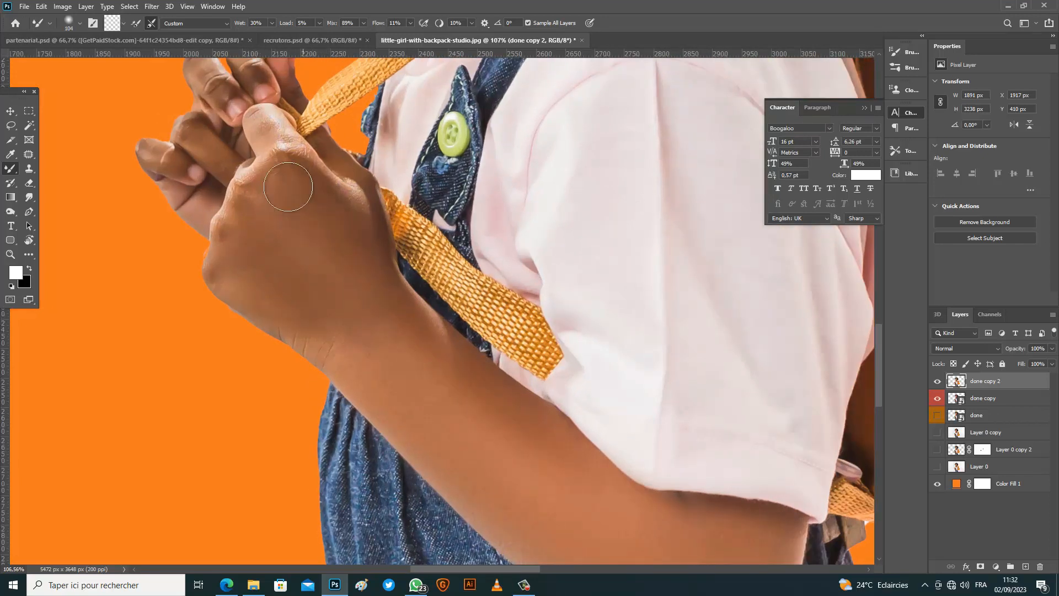
Show the original photo on Layer 0 and hide the "done copy" smart object.
{"action": "scroll", "coordinate": [287, 187], "scroll_direction": "up", "scroll_amount": 2}
{"action": "left_click", "coordinate": [937, 468]}
{"action": "left_click", "coordinate": [11, 114]}
{"action": "left_click", "coordinate": [979, 466]}
{"action": "left_click", "coordinate": [1052, 364]}
{"action": "mouse_move", "coordinate": [1051, 376]}
{"action": "left_mouse_down"}
{"action": "mouse_move", "coordinate": [1020, 376]}
{"action": "mouse_move", "coordinate": [1050, 375]}
{"action": "left_mouse_up"}
{"action": "left_click", "coordinate": [1029, 396]}
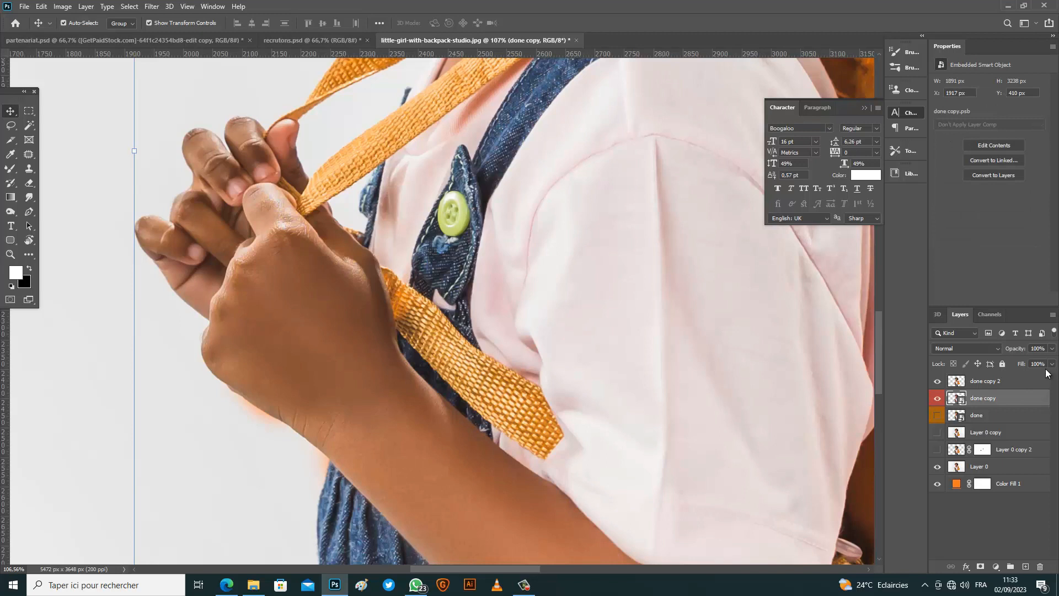
{"action": "left_click", "coordinate": [936, 399]}
Lower the opacity of "done copy 2" to about 39% and set the fill of Layer 0 to 40%.
{"action": "left_click", "coordinate": [991, 386]}
{"action": "left_click", "coordinate": [1052, 364]}
{"action": "left_click", "coordinate": [1004, 467]}
{"action": "left_click", "coordinate": [1003, 468]}
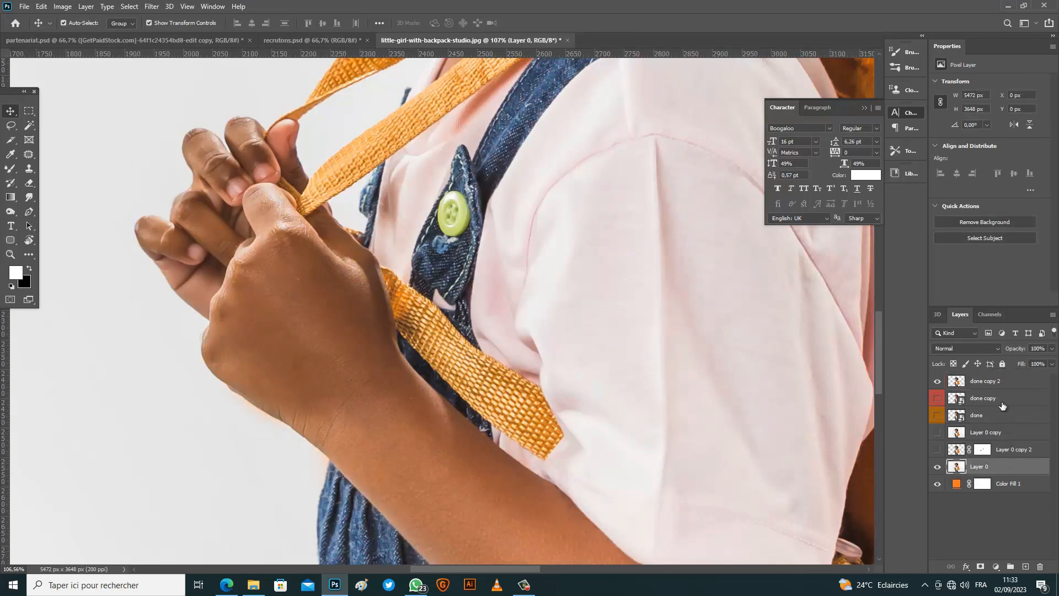
{"action": "left_click", "coordinate": [1029, 380]}
{"action": "left_click", "coordinate": [1051, 363]}
{"action": "left_click_drag", "start_coordinate": [1015, 361], "coordinate": [1024, 361]}
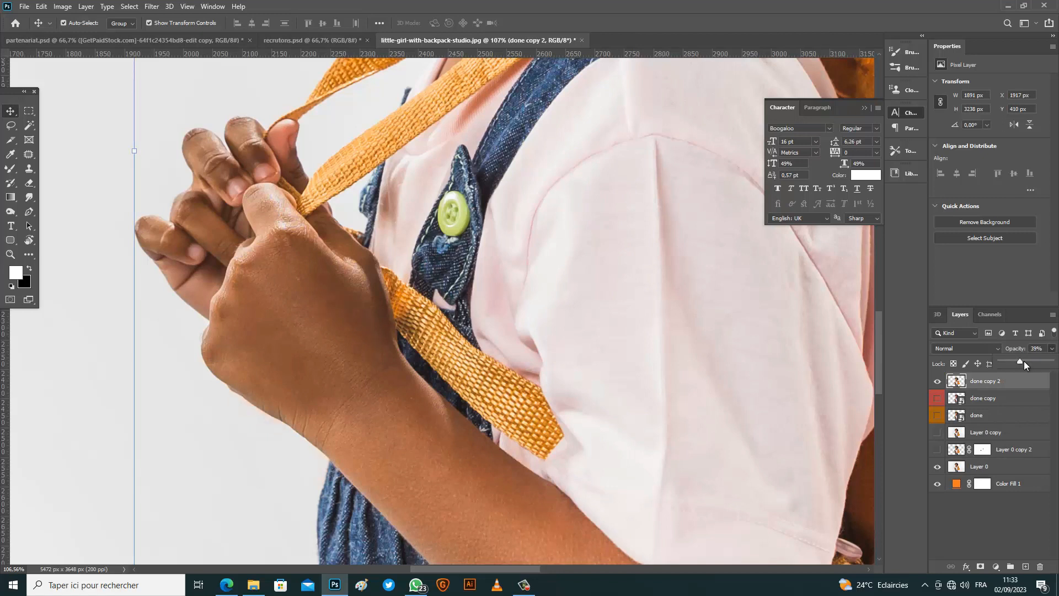
{"action": "left_click", "coordinate": [1013, 467]}
{"action": "left_click_drag", "start_coordinate": [1026, 378], "coordinate": [1021, 378]}
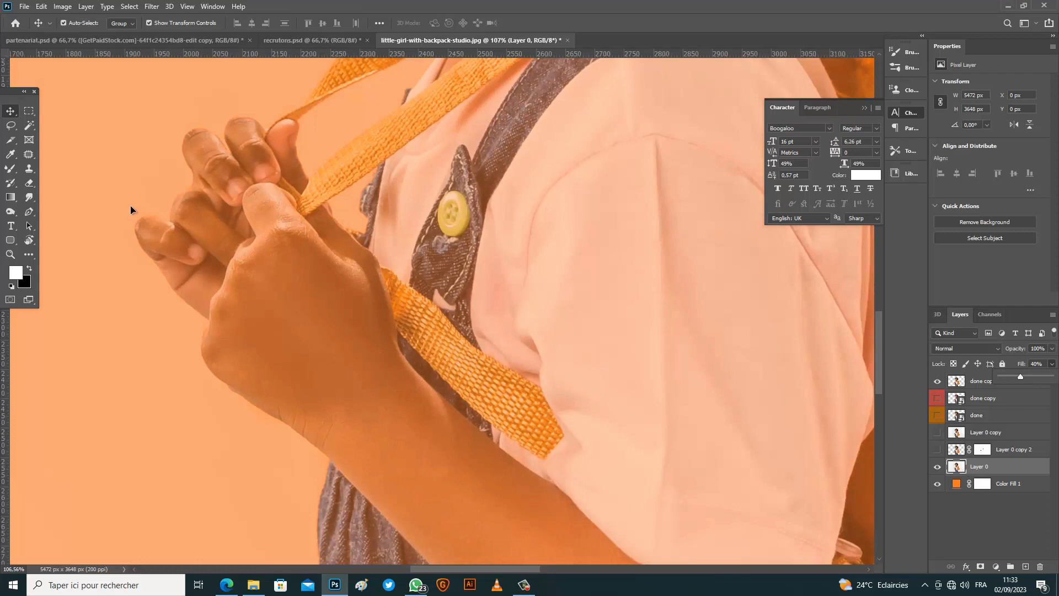
Start a Pen path at the outer edge of the little finger and trace over it and the ring finger to the next finger's base.
{"action": "scroll", "coordinate": [130, 205], "scroll_direction": "up", "scroll_amount": 10}
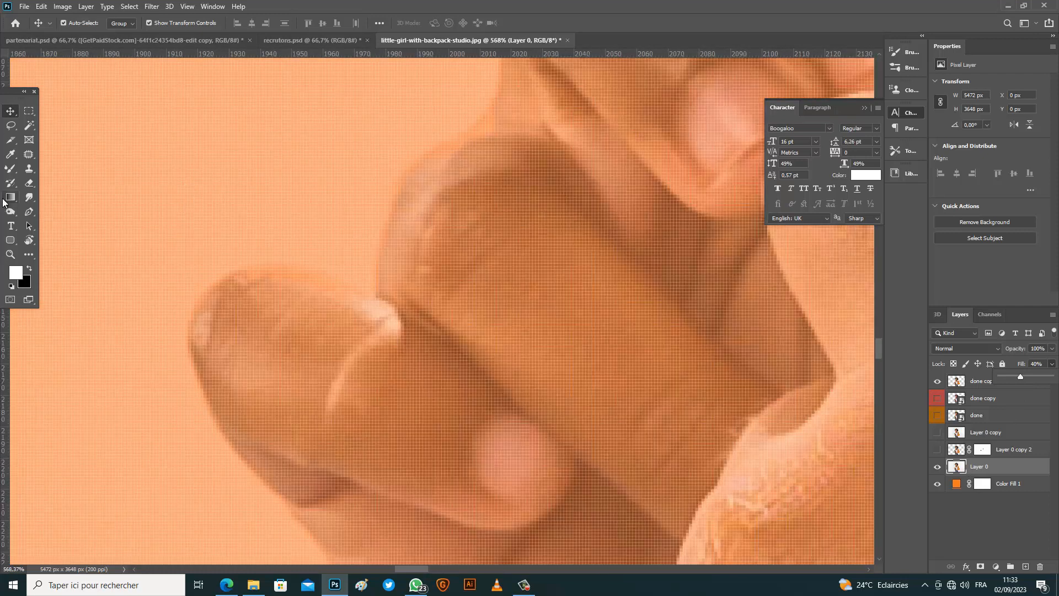
{"action": "left_click", "coordinate": [27, 212]}
{"action": "scroll", "coordinate": [354, 300], "scroll_direction": "down", "scroll_amount": 2}
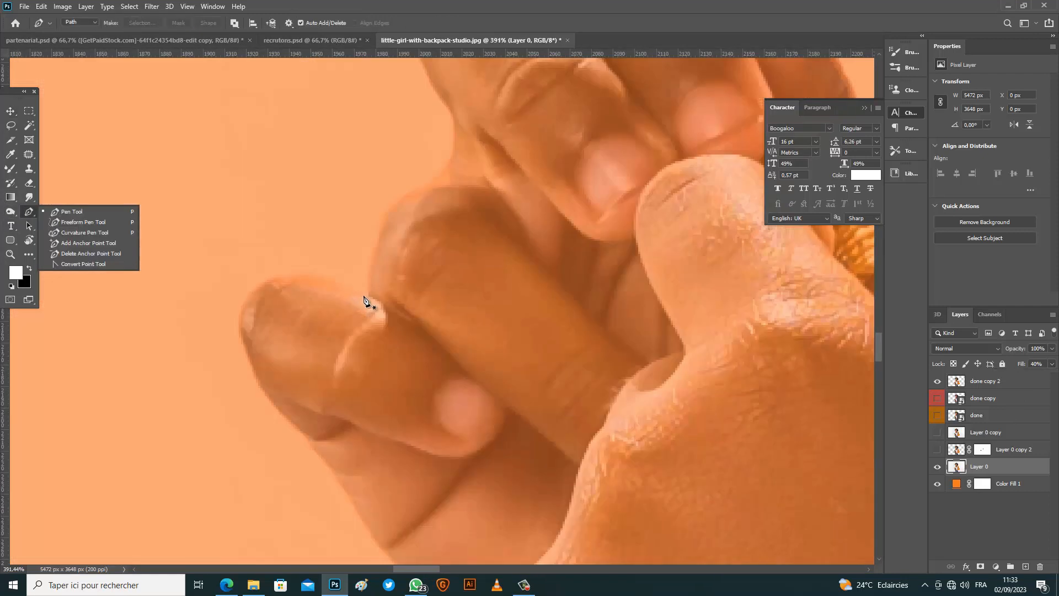
{"action": "left_click", "coordinate": [241, 336]}
{"action": "left_click_drag", "start_coordinate": [347, 272], "coordinate": [385, 318]}
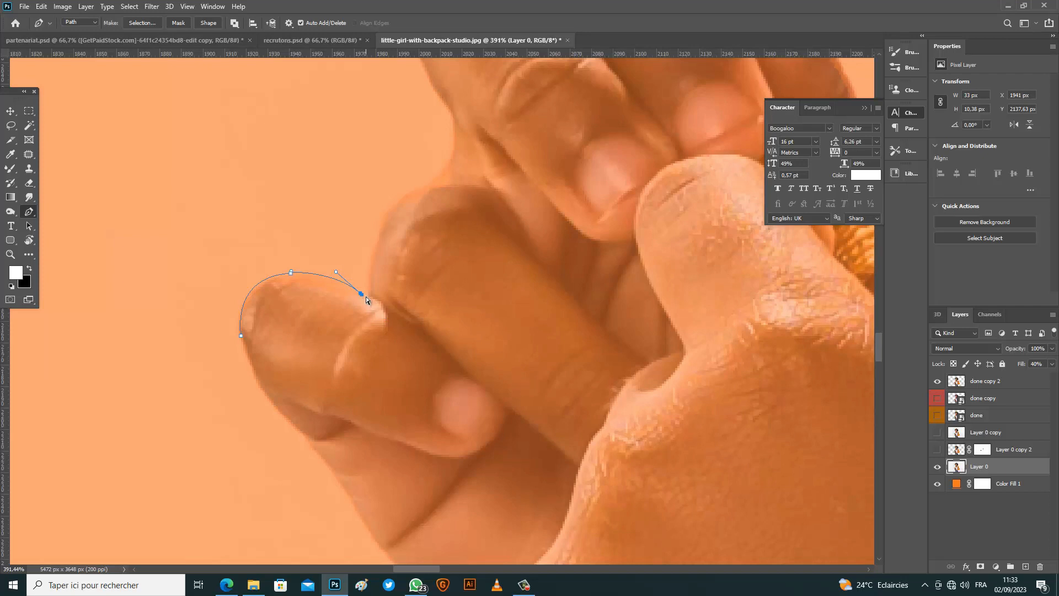
{"action": "left_click", "coordinate": [371, 300]}
{"action": "left_click_drag", "start_coordinate": [437, 174], "coordinate": [455, 170]}
{"action": "key", "text": "ctrl+z"}
{"action": "left_click_drag", "start_coordinate": [453, 116], "coordinate": [439, 87]}
{"action": "scroll", "coordinate": [454, 243], "scroll_direction": "down", "scroll_amount": 5}
{"action": "scroll", "coordinate": [428, 102], "scroll_direction": "up", "scroll_amount": 5}
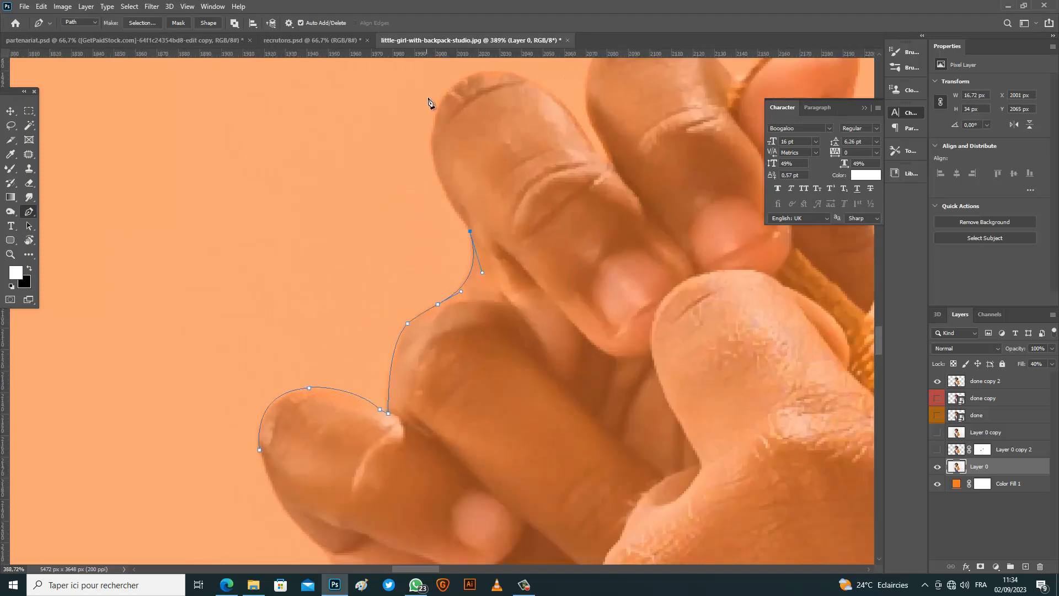
Continue the Pen path around the tip of the middle finger and down to the gap beside the index finger.
{"action": "left_click_drag", "start_coordinate": [435, 127], "coordinate": [446, 88]}
{"action": "left_click_drag", "start_coordinate": [489, 71], "coordinate": [525, 67]}
{"action": "left_click_drag", "start_coordinate": [570, 111], "coordinate": [580, 128]}
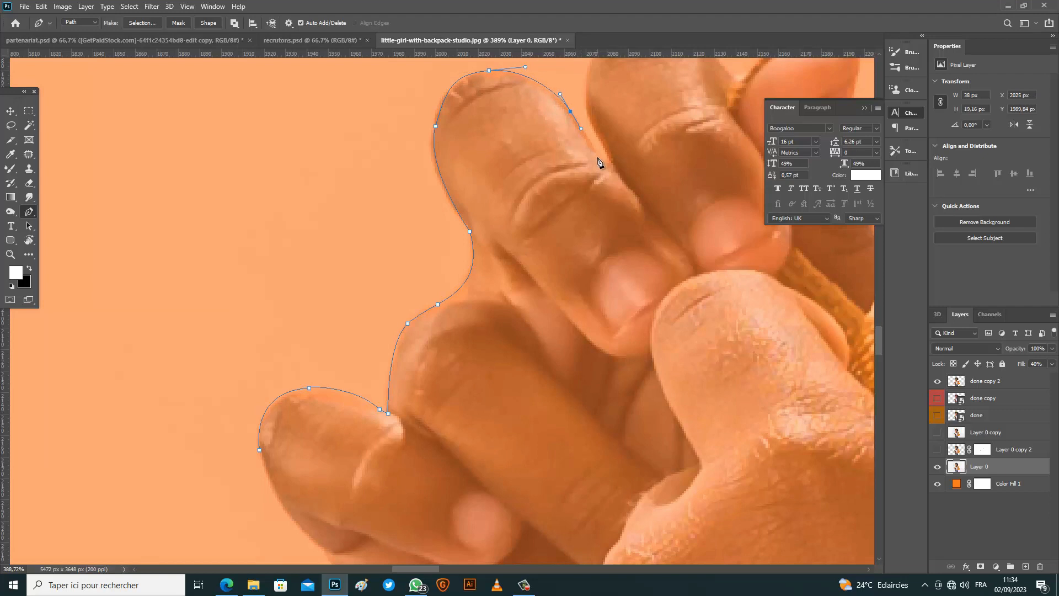
{"action": "left_click", "coordinate": [602, 158]}
{"action": "left_click", "coordinate": [610, 165]}
{"action": "scroll", "coordinate": [615, 182], "scroll_direction": "up", "scroll_amount": 2}
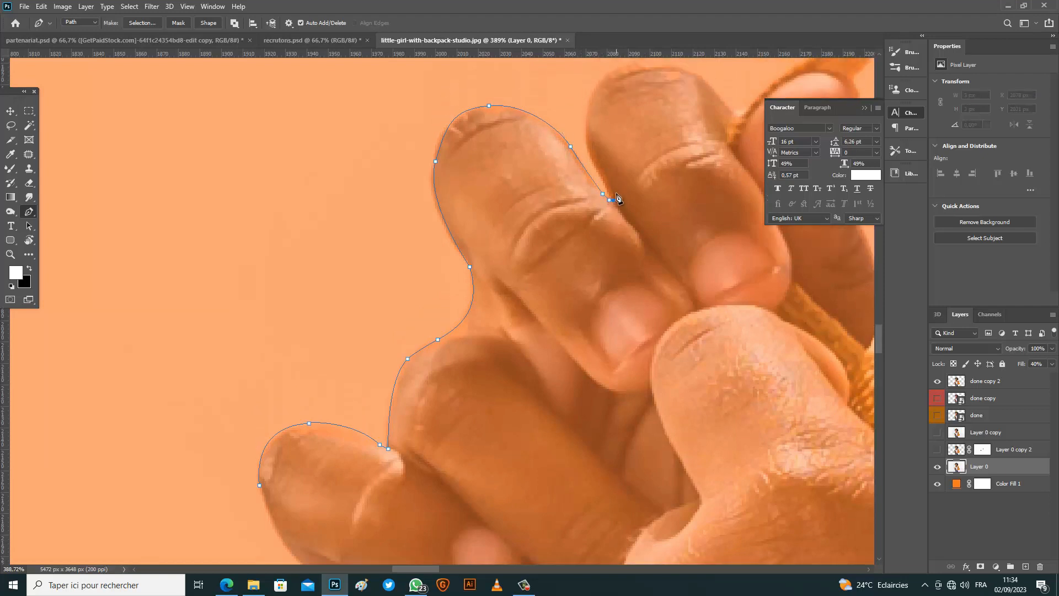
Trace the Pen path around the index fingertip to the backpack strap and adjust its anchors and handles to the contour.
{"action": "left_click_drag", "start_coordinate": [586, 126], "coordinate": [586, 110]}
{"action": "scroll", "coordinate": [587, 100], "scroll_direction": "down", "scroll_amount": 2}
{"action": "scroll", "coordinate": [593, 83], "scroll_direction": "up", "scroll_amount": 1}
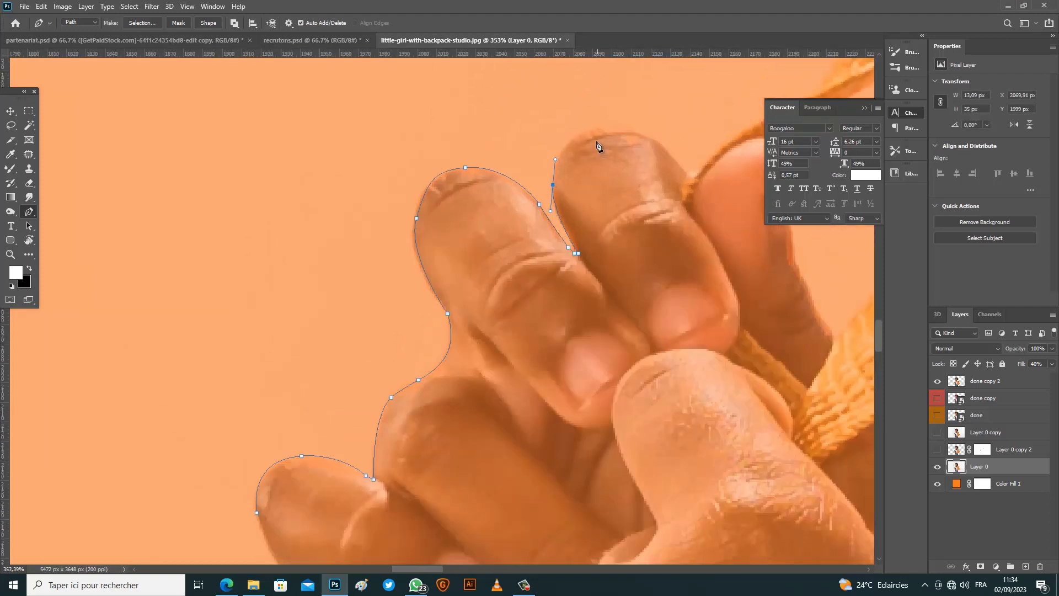
{"action": "left_click", "coordinate": [610, 126]}
{"action": "left_click_drag", "start_coordinate": [611, 129], "coordinate": [664, 118]}
{"action": "left_click", "coordinate": [686, 173]}
{"action": "key", "text": "ctrl+z"}
{"action": "left_click_drag", "start_coordinate": [664, 115], "coordinate": [634, 121], "text": "alt"}
{"action": "mouse_move", "coordinate": [688, 176]}
{"action": "left_mouse_down"}
{"action": "mouse_move", "coordinate": [697, 200]}
{"action": "mouse_move", "coordinate": [688, 177]}
{"action": "left_mouse_up"}
{"action": "left_click_drag", "start_coordinate": [611, 125], "coordinate": [605, 129], "text": "ctrl"}
{"action": "left_click_drag", "start_coordinate": [677, 153], "coordinate": [672, 142], "text": "ctrl"}
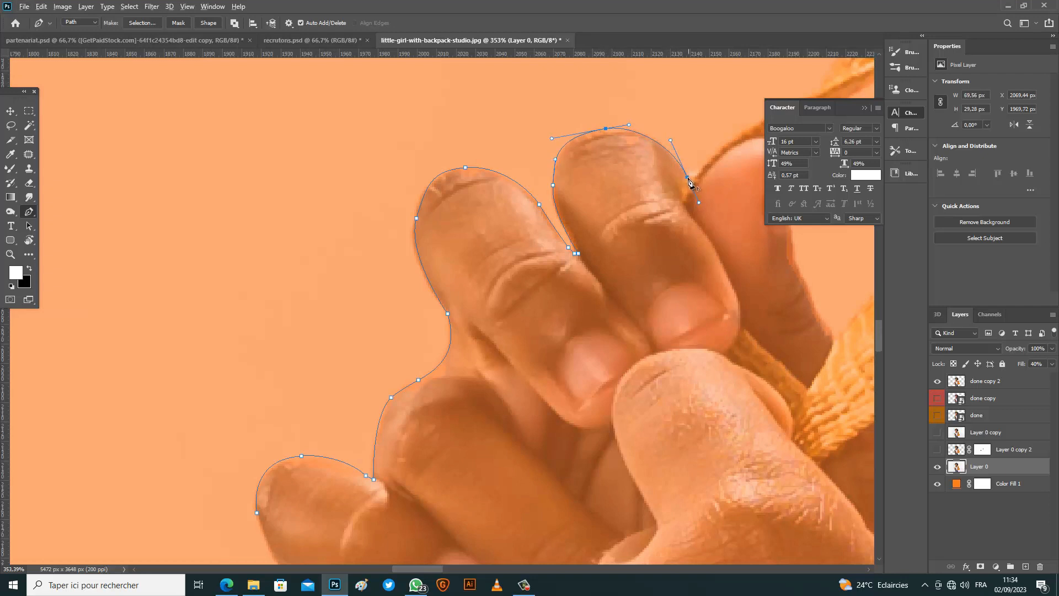
{"action": "scroll", "coordinate": [626, 310], "scroll_direction": "down", "scroll_amount": 2, "text": "alt"}
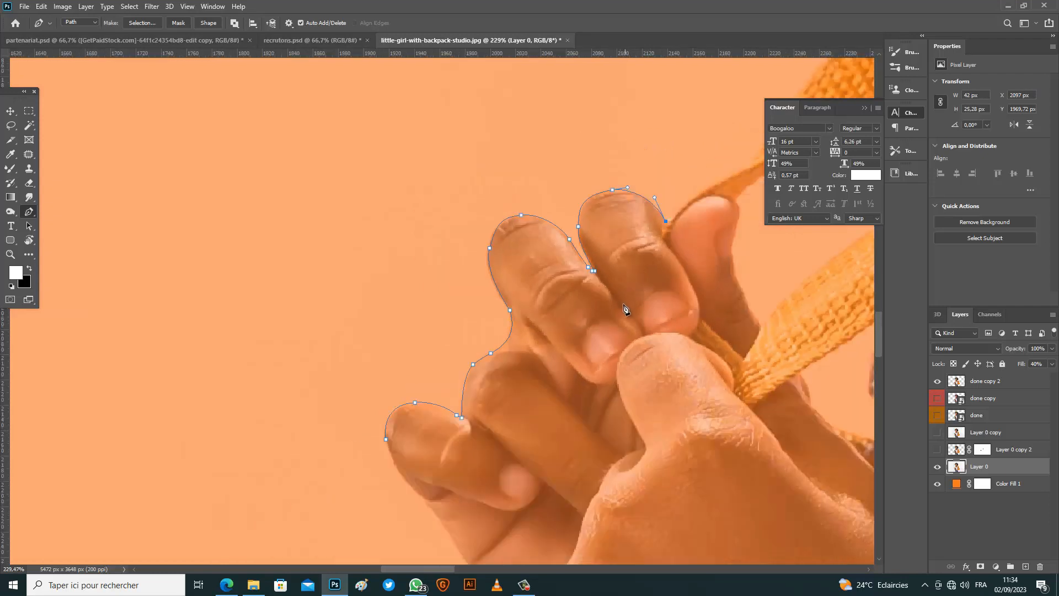
Compare the fingers with and without "done copy 2" by toggling its visibility, leaving the layer hidden.
{"action": "left_click", "coordinate": [938, 381]}
{"action": "left_click", "coordinate": [938, 382]}
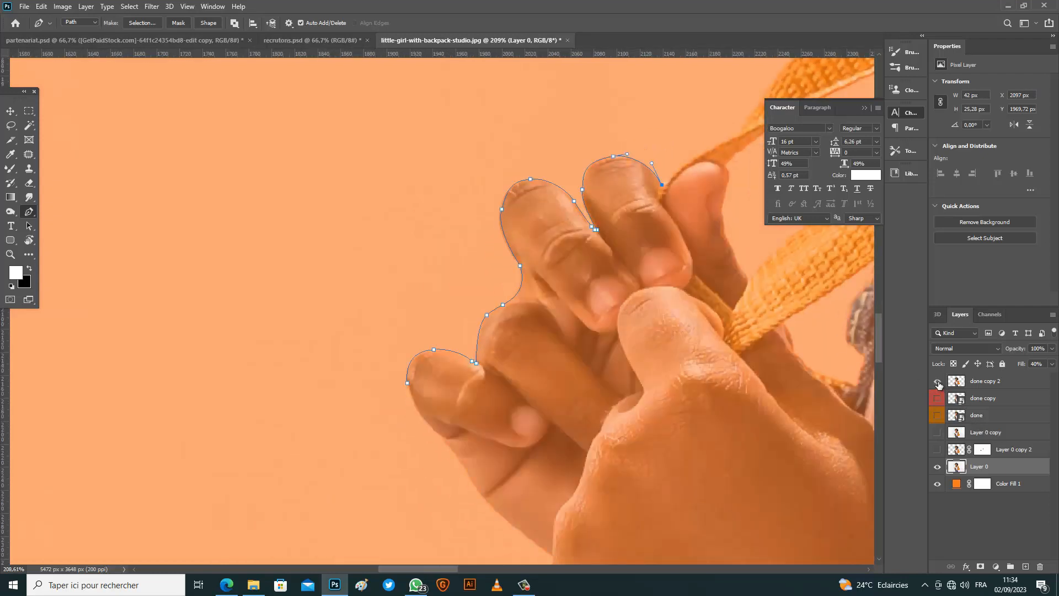
{"action": "left_click", "coordinate": [938, 382]}
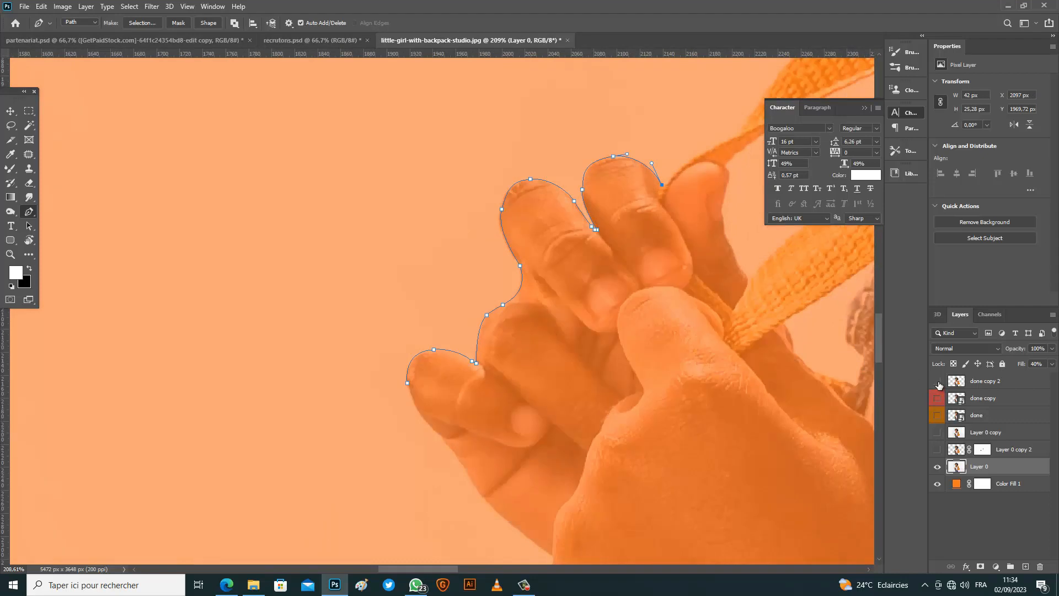
{"action": "left_click", "coordinate": [937, 381]}
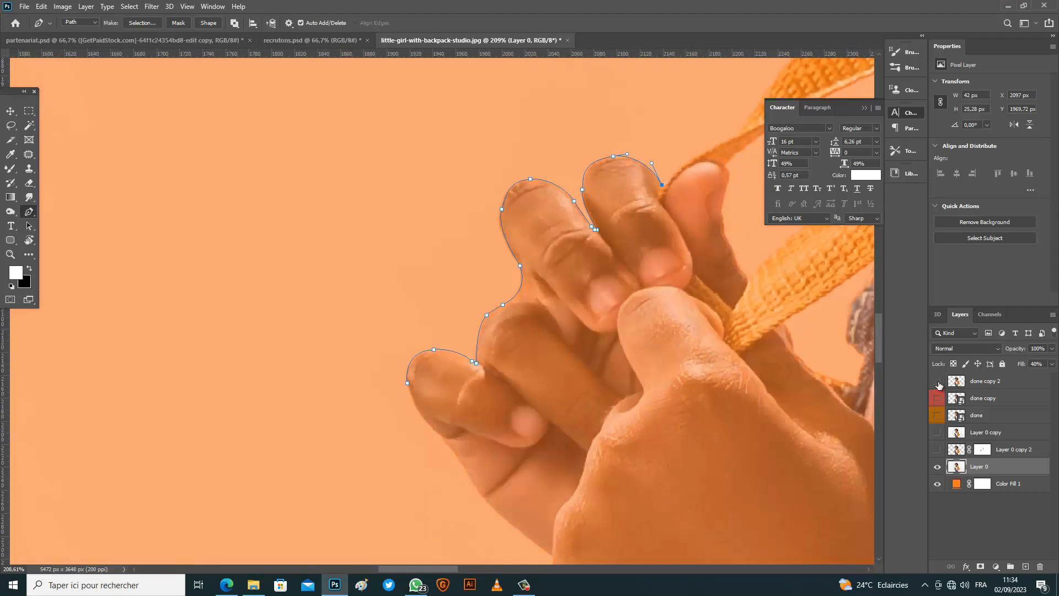
{"action": "left_click", "coordinate": [938, 381]}
{"action": "left_click", "coordinate": [938, 383]}
Continue the Pen path down through the hand and back across beneath the fingers, closing it at its starting anchor on the little finger.
{"action": "left_click_drag", "start_coordinate": [683, 225], "coordinate": [688, 235]}
{"action": "left_click_drag", "start_coordinate": [697, 279], "coordinate": [697, 290]}
{"action": "left_click_drag", "start_coordinate": [686, 360], "coordinate": [691, 380]}
{"action": "left_click_drag", "start_coordinate": [708, 413], "coordinate": [691, 454]}
{"action": "left_click_drag", "start_coordinate": [672, 468], "coordinate": [501, 423]}
{"action": "left_click_drag", "start_coordinate": [467, 418], "coordinate": [443, 415]}
{"action": "left_click_drag", "start_coordinate": [421, 409], "coordinate": [418, 406]}
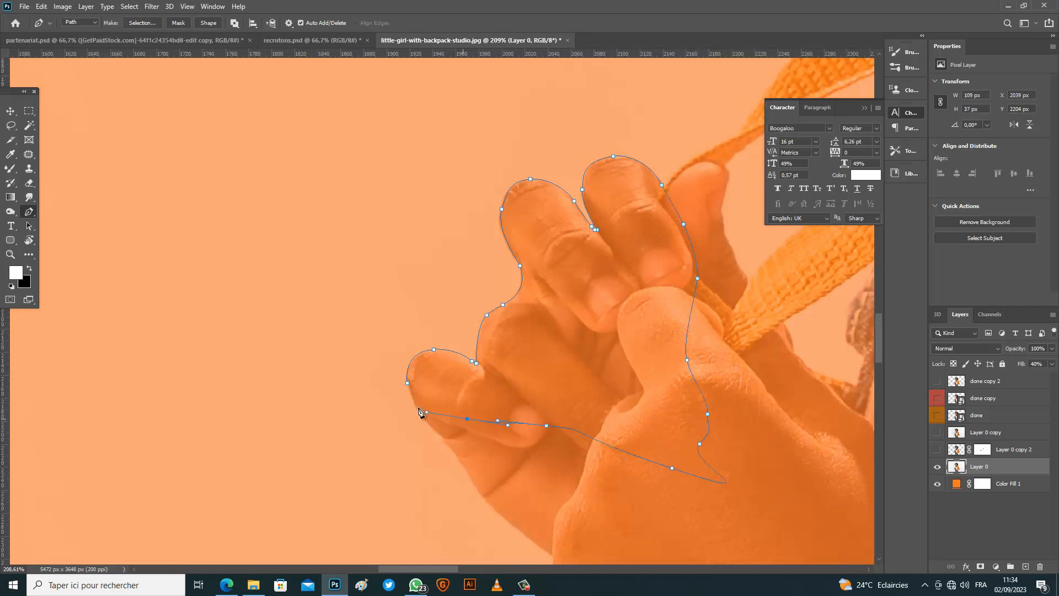
{"action": "left_click", "coordinate": [419, 393]}
{"action": "left_click", "coordinate": [407, 383]}
Convert the closed finger path into a selection and copy the selected fingers onto a new layer.
{"action": "left_click", "coordinate": [143, 23]}
{"action": "key", "text": "Return"}
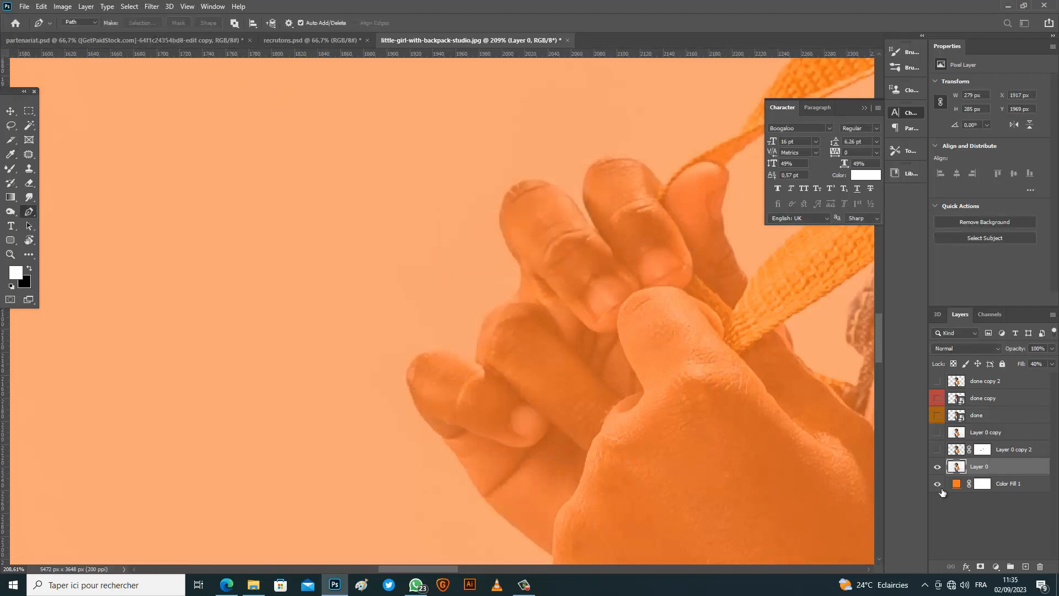
{"action": "key", "text": "ctrl+j"}
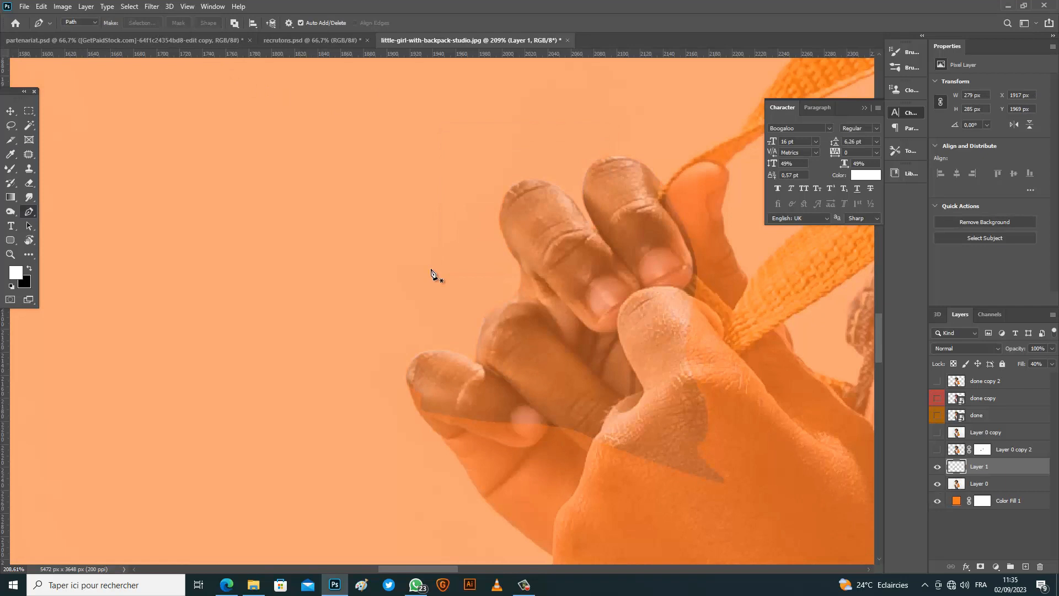
Hide "Layer 0", show "done copy 2", and set the fill of the copied fingers' layer to 100%.
{"action": "left_click", "coordinate": [9, 109]}
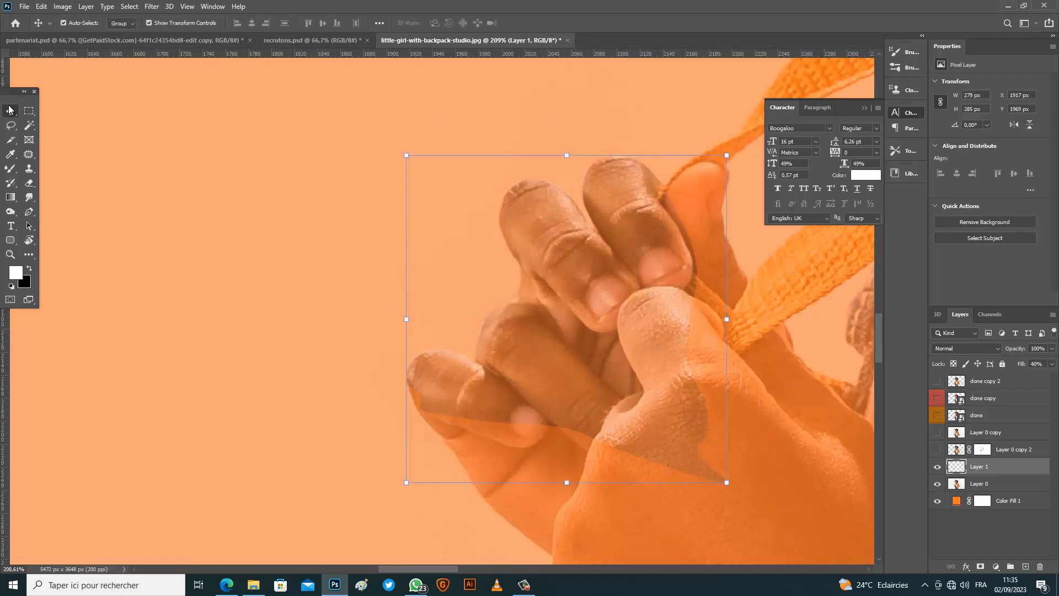
{"action": "left_click", "coordinate": [937, 483]}
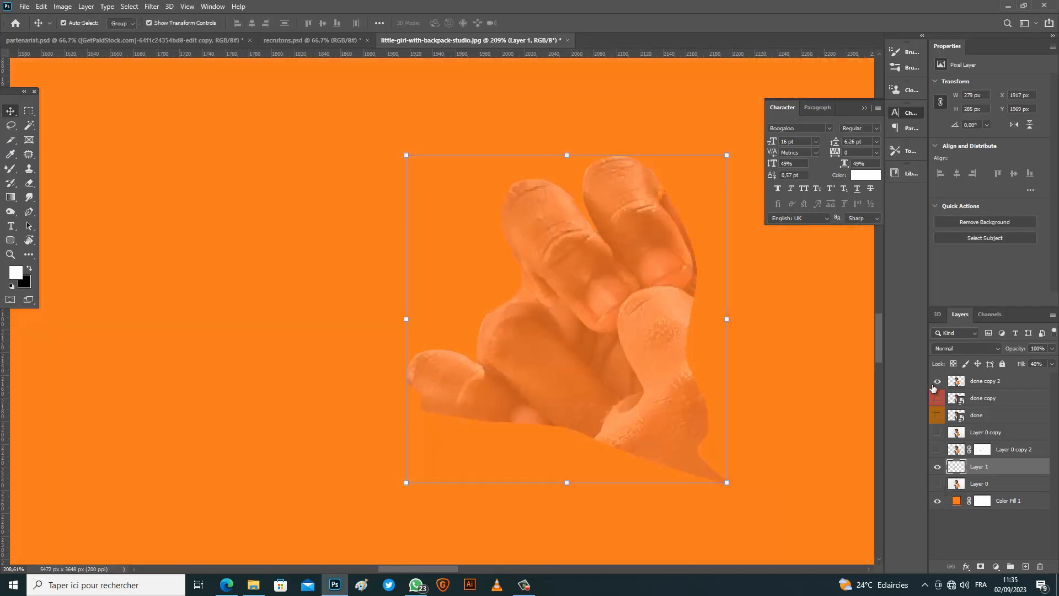
{"action": "left_click", "coordinate": [1052, 364]}
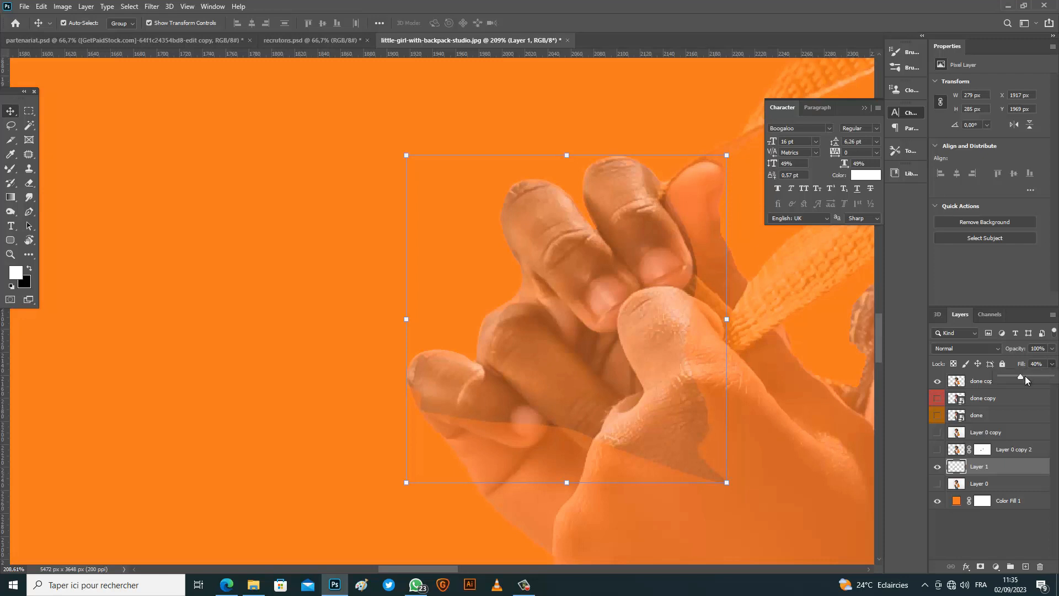
{"action": "left_click_drag", "start_coordinate": [1025, 379], "coordinate": [1051, 376]}
{"action": "left_click", "coordinate": [991, 483]}
{"action": "left_click", "coordinate": [996, 471]}
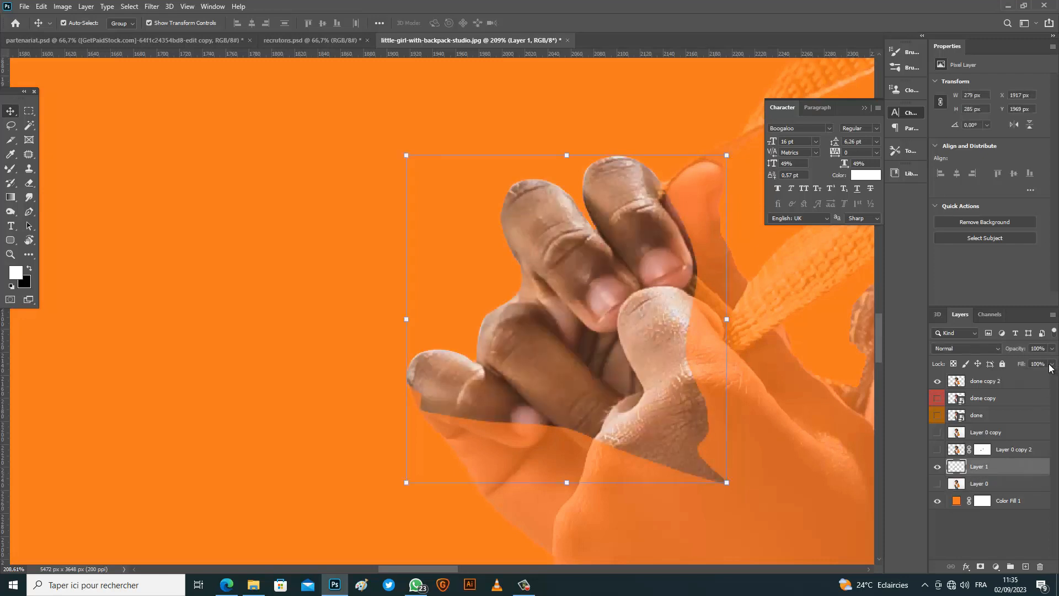
Hide the orange "Color Fill 1" layer and set the fill of "done copy 2" to 100%.
{"action": "left_click", "coordinate": [937, 501]}
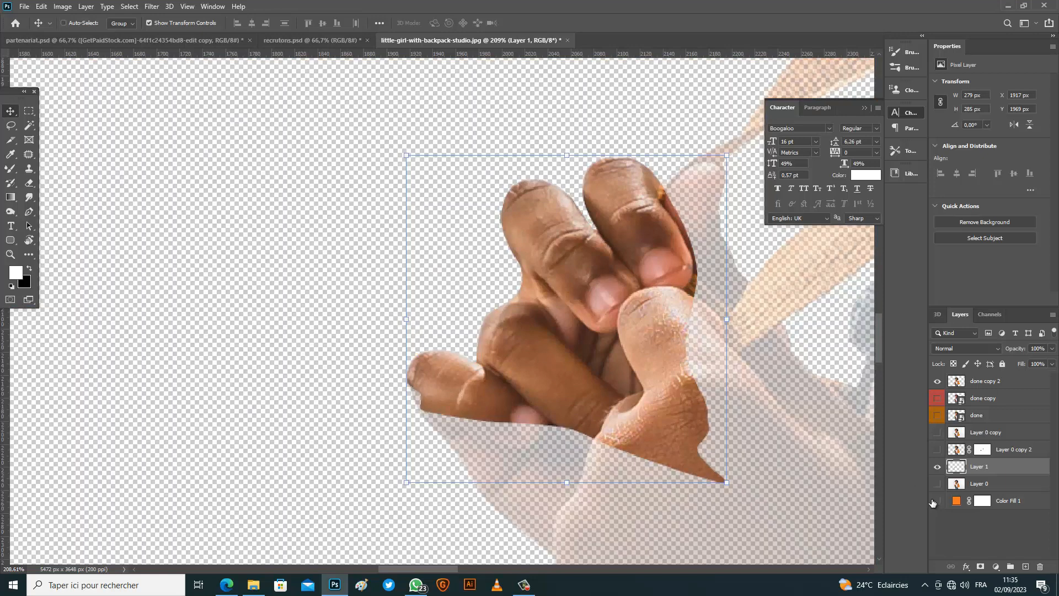
{"action": "key", "text": "ctrl+0"}
{"action": "left_click", "coordinate": [1042, 379]}
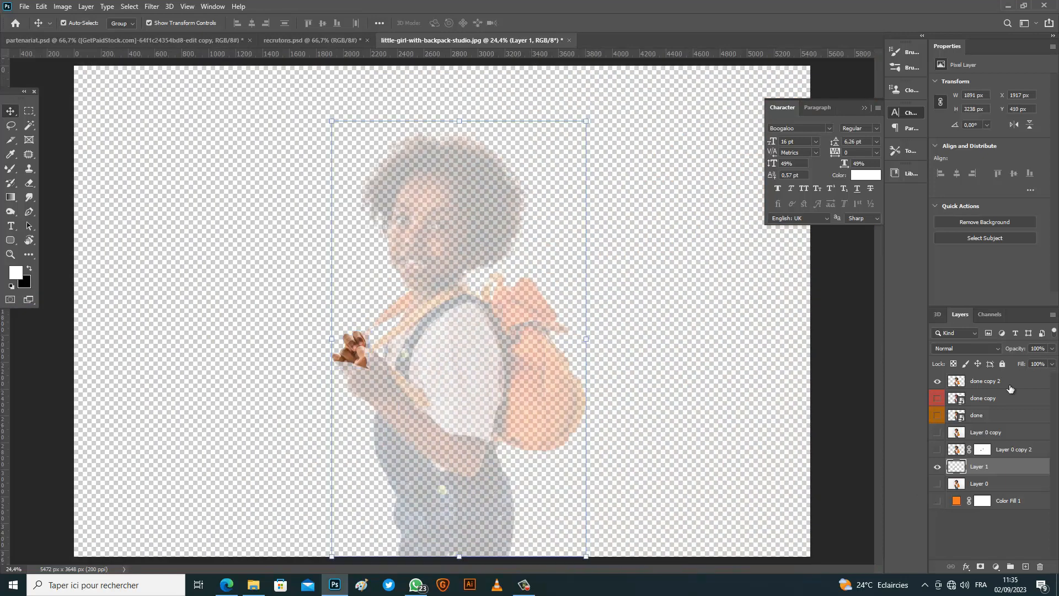
{"action": "left_click_drag", "start_coordinate": [1025, 380], "coordinate": [1058, 378]}
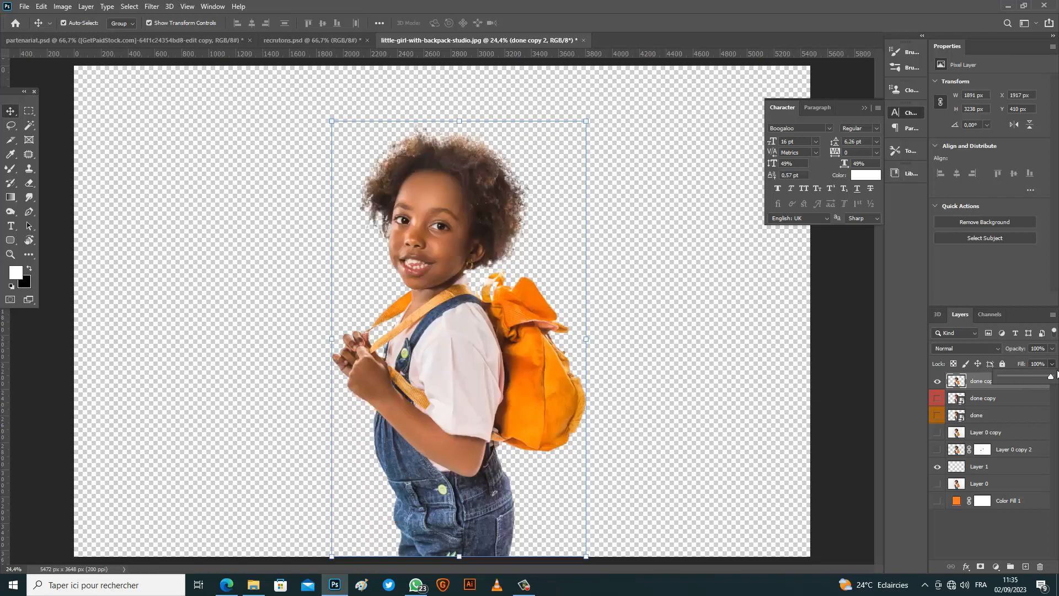
Check the restored fingers, place their layer directly beneath "done copy 2", and merge the two layers.
{"action": "scroll", "coordinate": [359, 337], "scroll_direction": "up", "scroll_amount": 10}
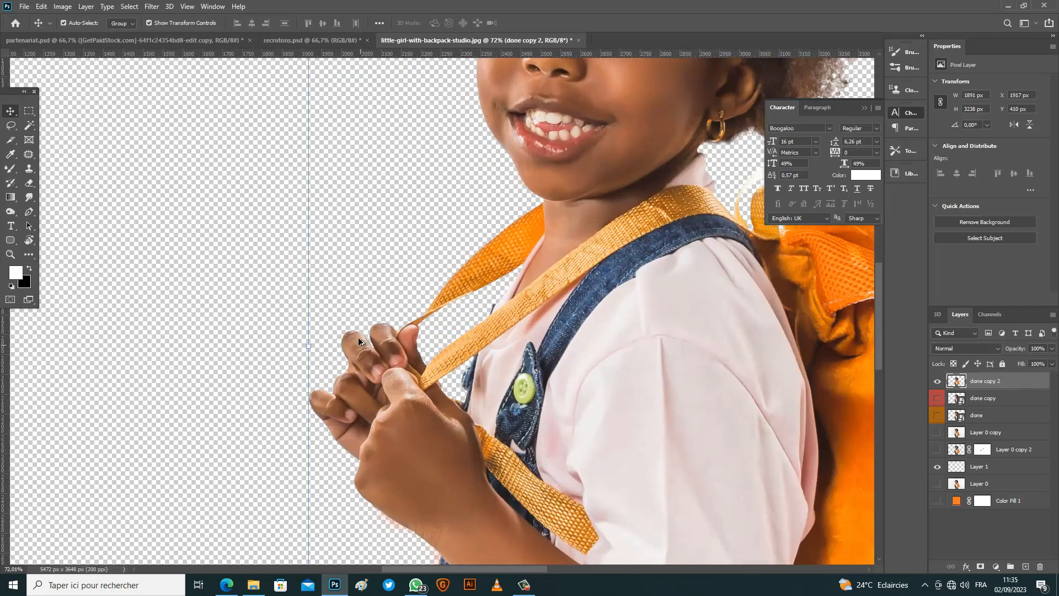
{"action": "scroll", "coordinate": [358, 332], "scroll_direction": "down", "scroll_amount": 2}
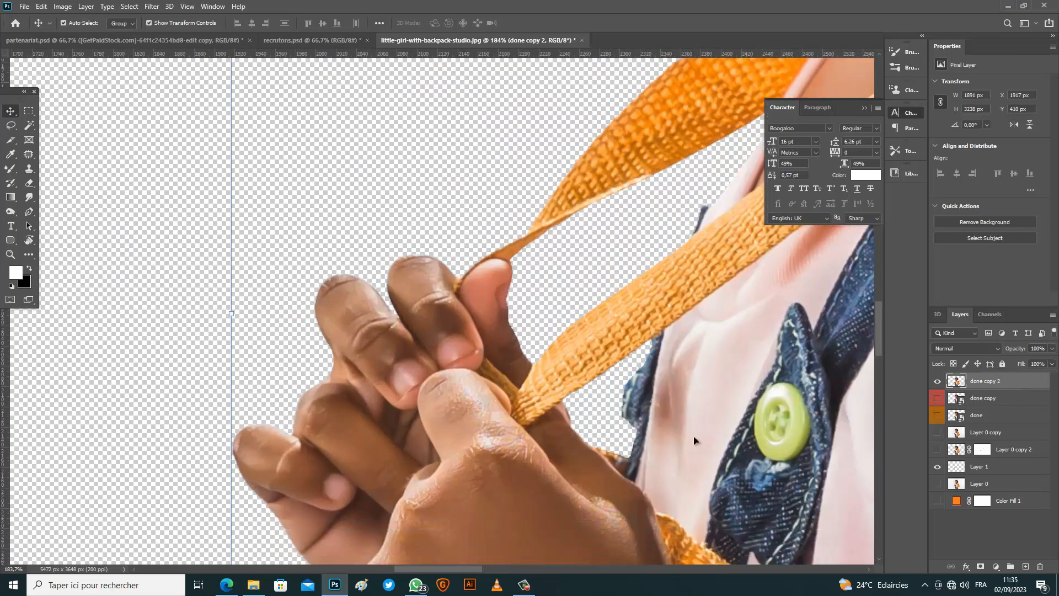
{"action": "left_click", "coordinate": [939, 468]}
{"action": "left_click", "coordinate": [938, 466]}
{"action": "left_click_drag", "start_coordinate": [1000, 470], "coordinate": [985, 387]}
{"action": "left_click", "coordinate": [994, 387], "text": "shift"}
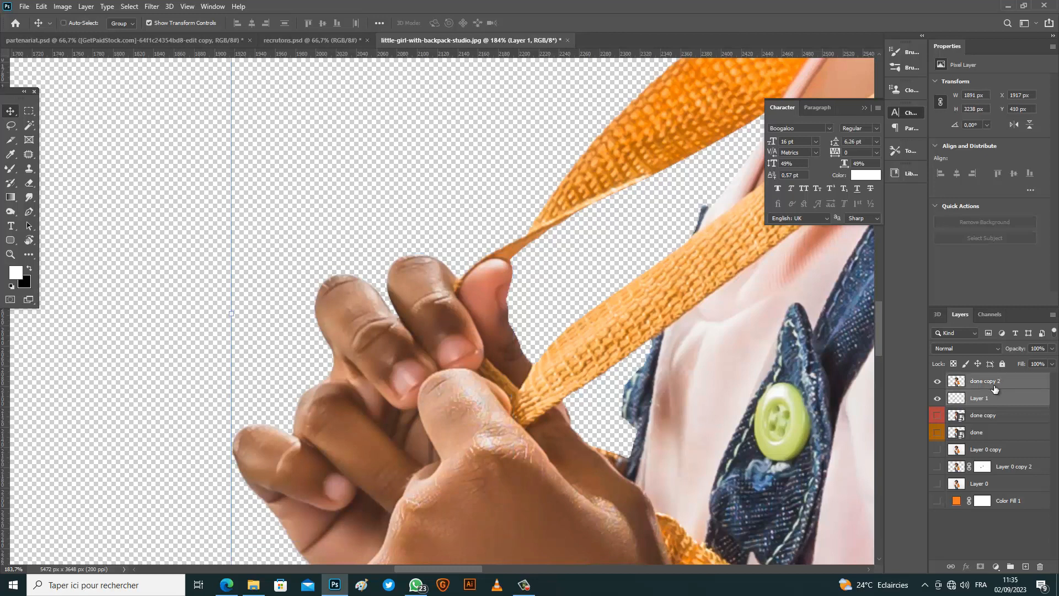
{"action": "key", "text": "ctrl+e"}
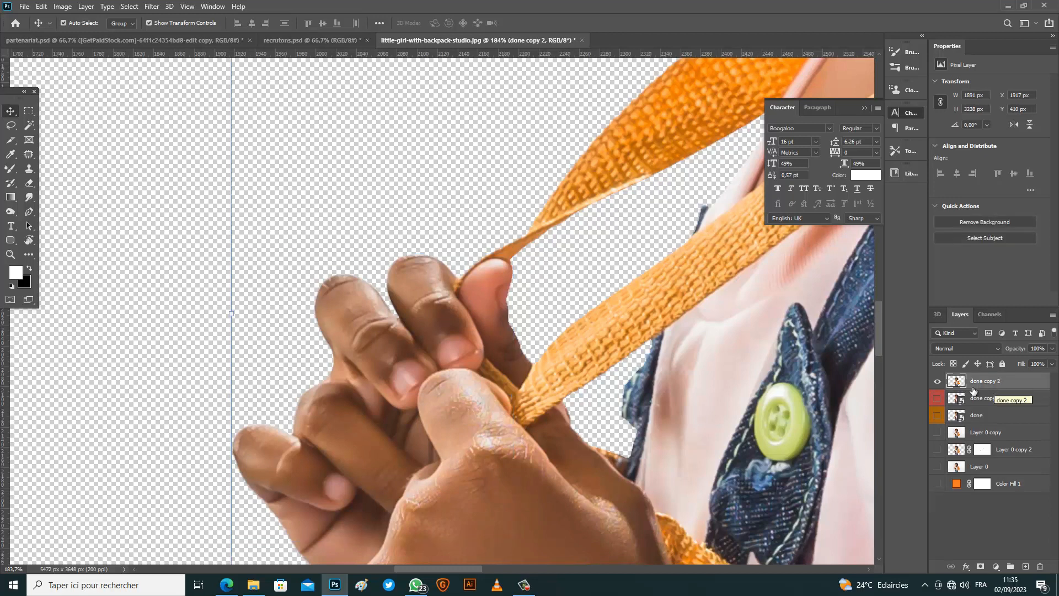
Smooth the skin around the girl's nose, cheeks and upper lip with the Mixer Brush at about 57 px.
{"action": "scroll", "coordinate": [467, 414], "scroll_direction": "down", "scroll_amount": 5}
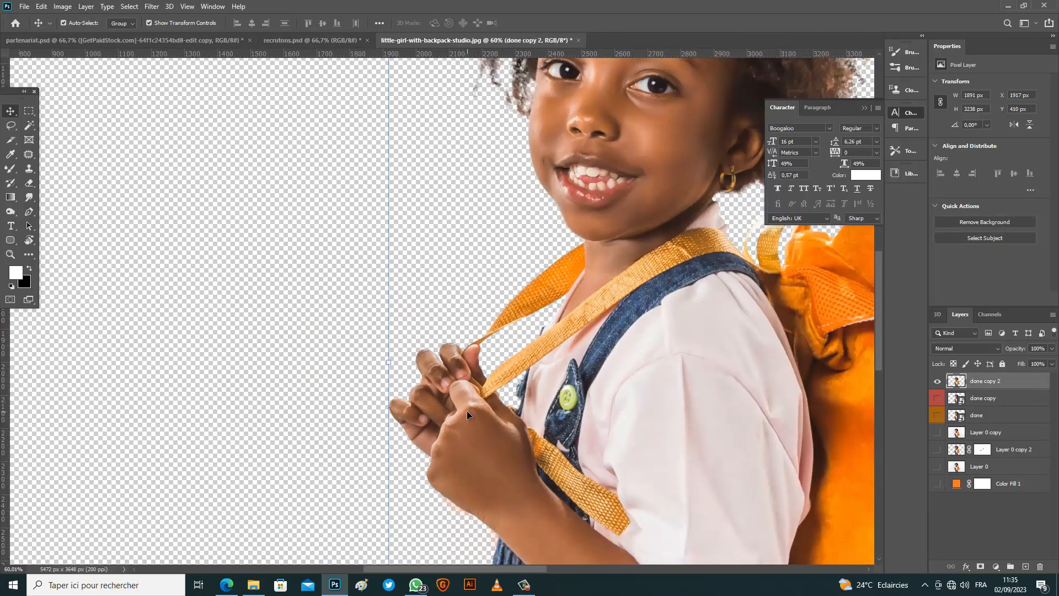
{"action": "scroll", "coordinate": [467, 414], "scroll_direction": "up", "scroll_amount": 3}
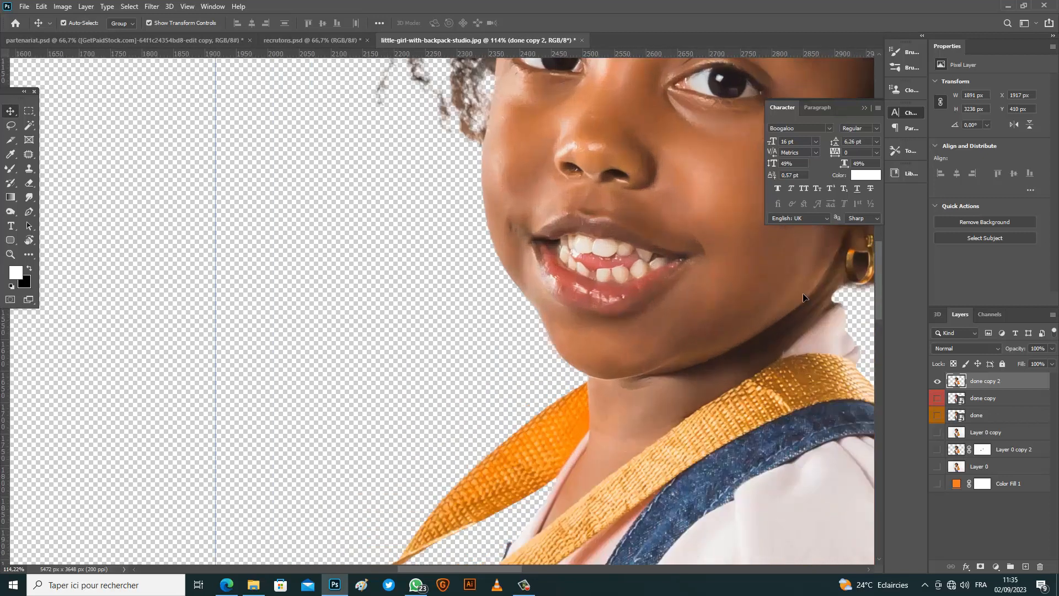
{"action": "key", "text": "b"}
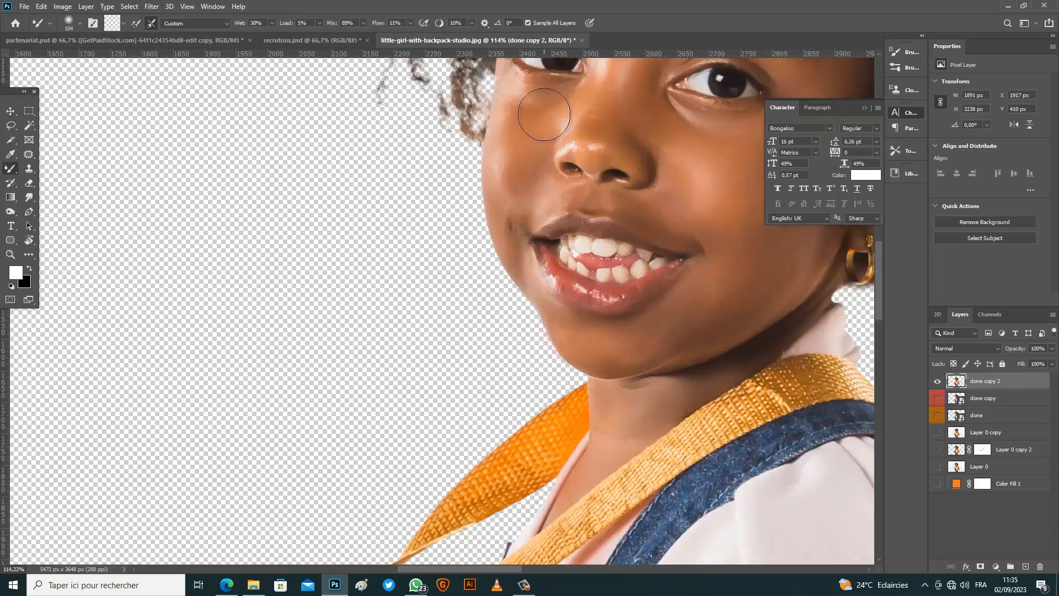
{"action": "scroll", "coordinate": [615, 162], "scroll_direction": "up", "scroll_amount": 3}
{"action": "key", "text": "bracketleft"}
{"action": "key", "text": "bracketleft"}
{"action": "scroll", "coordinate": [615, 162], "scroll_direction": "up", "scroll_amount": 3}
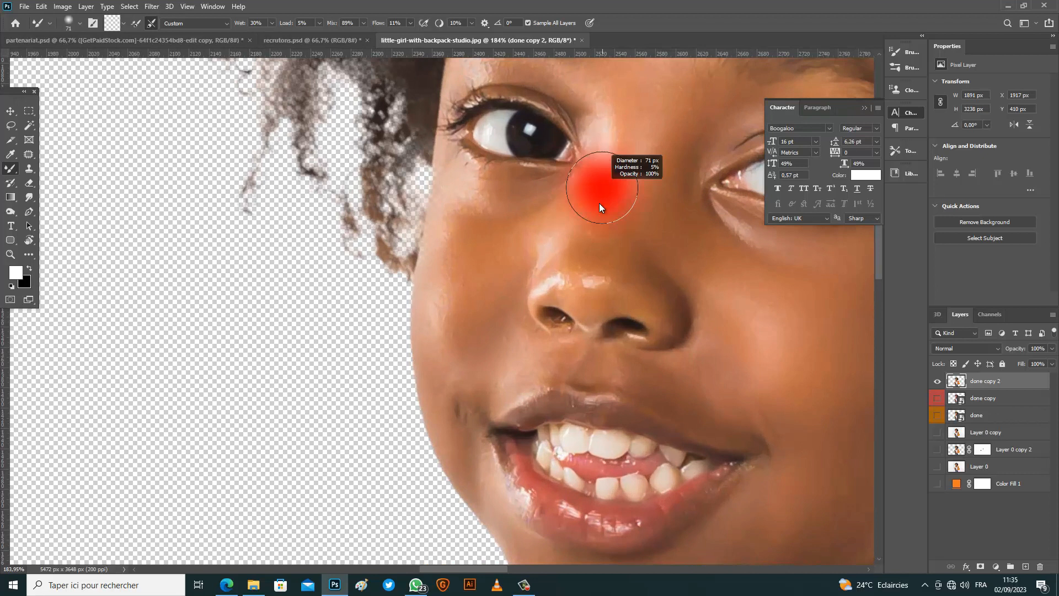
{"action": "key", "text": "bracketleft"}
{"action": "key", "text": "bracketleft"}
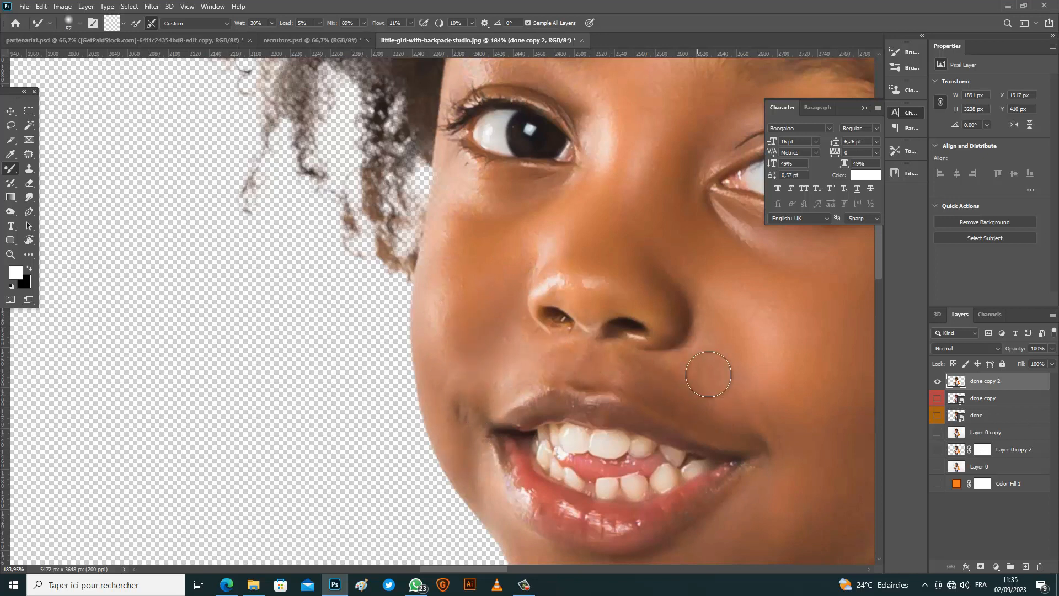
{"action": "scroll", "coordinate": [552, 359], "scroll_direction": "down", "scroll_amount": 3}
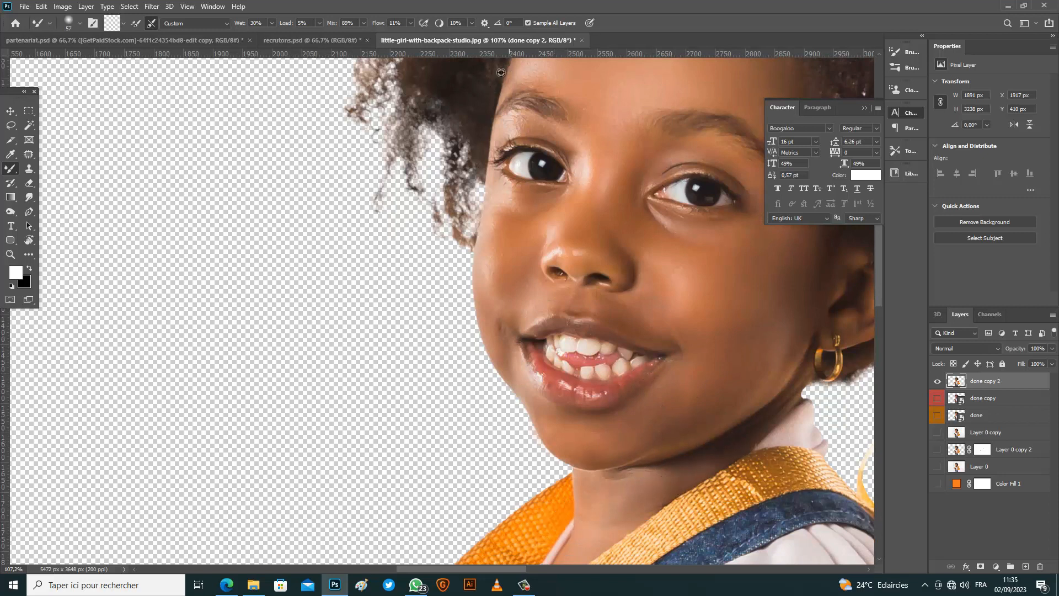
Reduce the Mixer Brush to about 30 px and smooth the finer skin areas around the girl's eyes.
{"action": "scroll", "coordinate": [634, 138], "scroll_direction": "up", "scroll_amount": 4}
{"action": "mouse_move", "coordinate": [582, 204]}
{"action": "left_mouse_down"}
{"action": "mouse_move", "coordinate": [562, 212]}
{"action": "mouse_move", "coordinate": [575, 215]}
{"action": "mouse_move", "coordinate": [549, 199]}
{"action": "mouse_move", "coordinate": [572, 192]}
{"action": "mouse_move", "coordinate": [598, 215]}
{"action": "mouse_move", "coordinate": [579, 197]}
{"action": "left_mouse_up"}
{"action": "scroll", "coordinate": [570, 308], "scroll_direction": "up", "scroll_amount": 2}
{"action": "right_click", "coordinate": [567, 302], "text": "alt"}
{"action": "mouse_move", "coordinate": [572, 310]}
{"action": "left_mouse_down"}
{"action": "mouse_move", "coordinate": [516, 308]}
{"action": "mouse_move", "coordinate": [603, 319]}
{"action": "mouse_move", "coordinate": [537, 290]}
{"action": "mouse_move", "coordinate": [547, 292]}
{"action": "mouse_move", "coordinate": [666, 353]}
{"action": "mouse_move", "coordinate": [631, 365]}
{"action": "mouse_move", "coordinate": [574, 313]}
{"action": "mouse_move", "coordinate": [479, 328]}
{"action": "mouse_move", "coordinate": [528, 297]}
{"action": "mouse_move", "coordinate": [564, 290]}
{"action": "mouse_move", "coordinate": [626, 335]}
{"action": "mouse_move", "coordinate": [646, 372]}
{"action": "mouse_move", "coordinate": [537, 428]}
{"action": "mouse_move", "coordinate": [490, 430]}
{"action": "mouse_move", "coordinate": [557, 452]}
{"action": "mouse_move", "coordinate": [521, 476]}
{"action": "mouse_move", "coordinate": [564, 489]}
{"action": "mouse_move", "coordinate": [493, 483]}
{"action": "mouse_move", "coordinate": [477, 466]}
{"action": "mouse_move", "coordinate": [527, 487]}
{"action": "mouse_move", "coordinate": [618, 456]}
{"action": "mouse_move", "coordinate": [629, 439]}
{"action": "mouse_move", "coordinate": [474, 406]}
{"action": "left_mouse_up"}
{"action": "scroll", "coordinate": [474, 405], "scroll_direction": "down", "scroll_amount": 5}
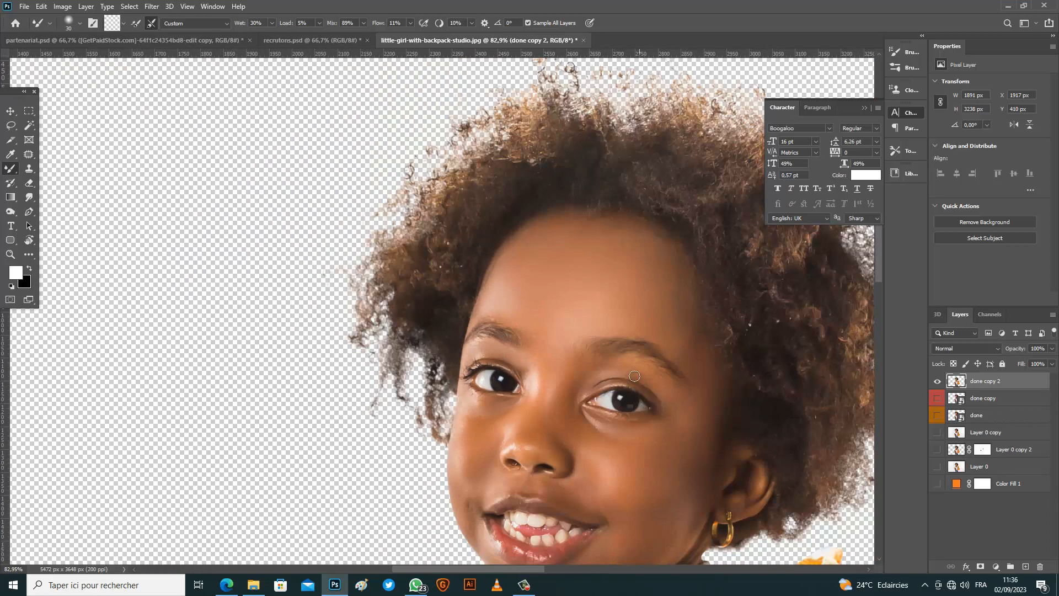
Smooth the fabric of the girl's T-shirt with a larger Mixer Brush and check the backpack and overalls.
{"action": "scroll", "coordinate": [634, 375], "scroll_direction": "down", "scroll_amount": 3}
{"action": "scroll", "coordinate": [632, 342], "scroll_direction": "down", "scroll_amount": 6}
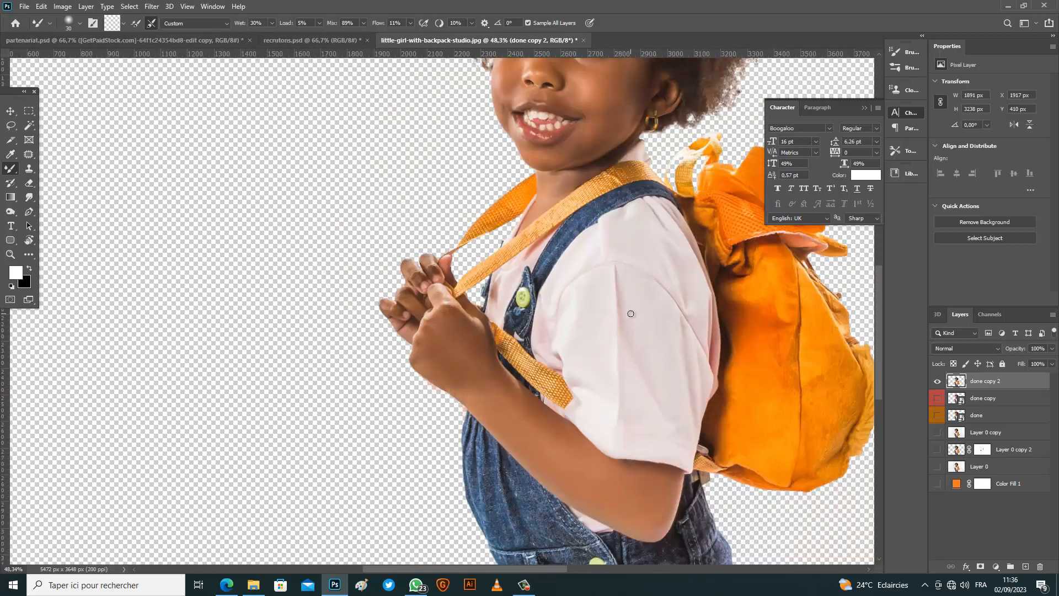
{"action": "scroll", "coordinate": [630, 314], "scroll_direction": "up", "scroll_amount": 5}
{"action": "right_click", "coordinate": [679, 259], "text": "alt"}
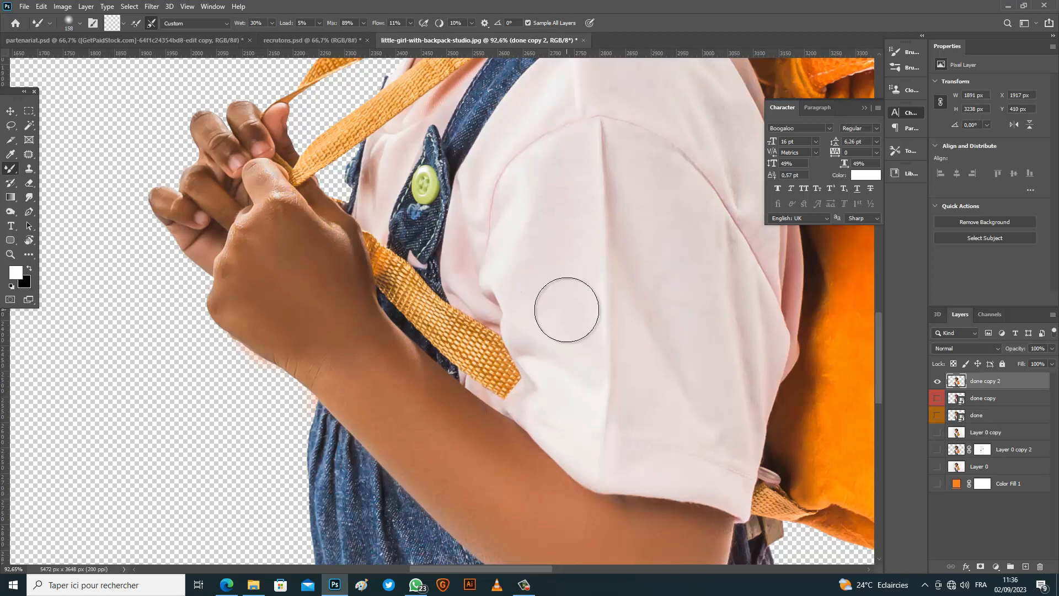
{"action": "scroll", "coordinate": [567, 310], "scroll_direction": "down", "scroll_amount": 3}
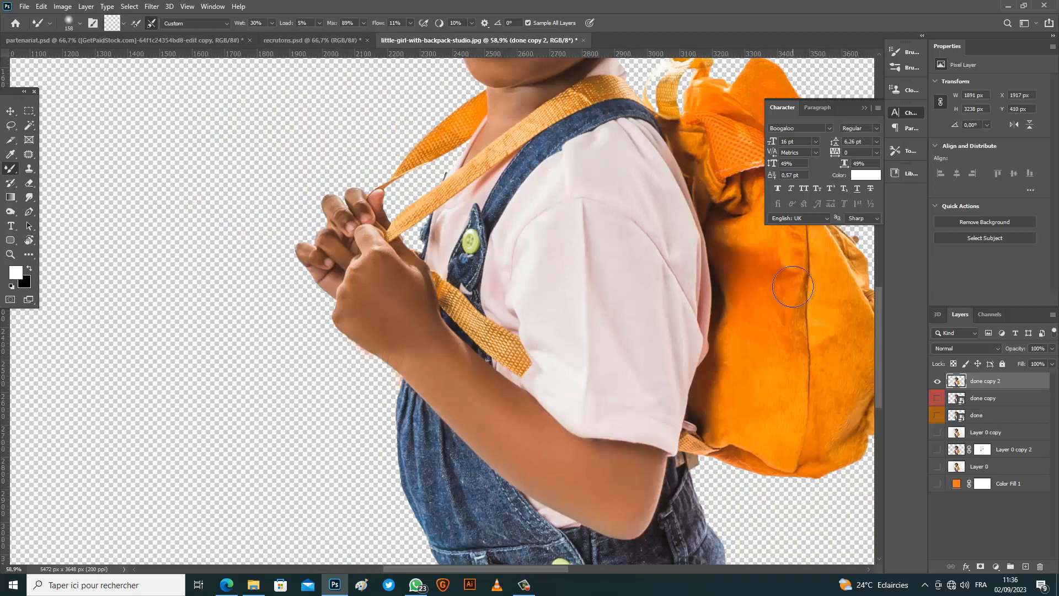
{"action": "scroll", "coordinate": [520, 414], "scroll_direction": "down", "scroll_amount": 3}
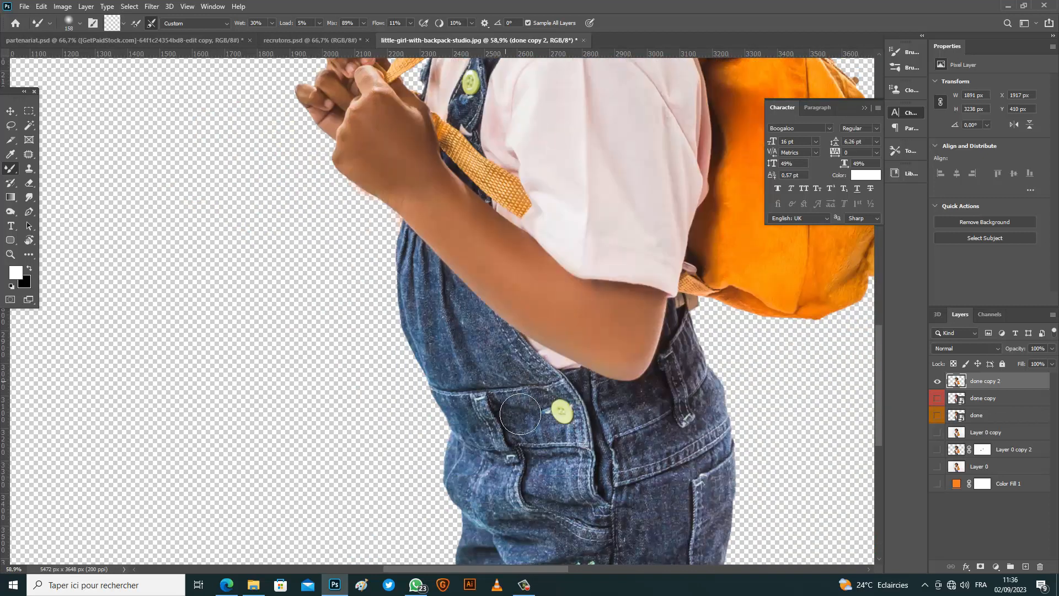
{"action": "scroll", "coordinate": [520, 413], "scroll_direction": "down", "scroll_amount": 3}
Rename the merged layer "done copy 2" as "okay".
{"action": "right_click", "coordinate": [1007, 384]}
{"action": "left_click", "coordinate": [1010, 384]}
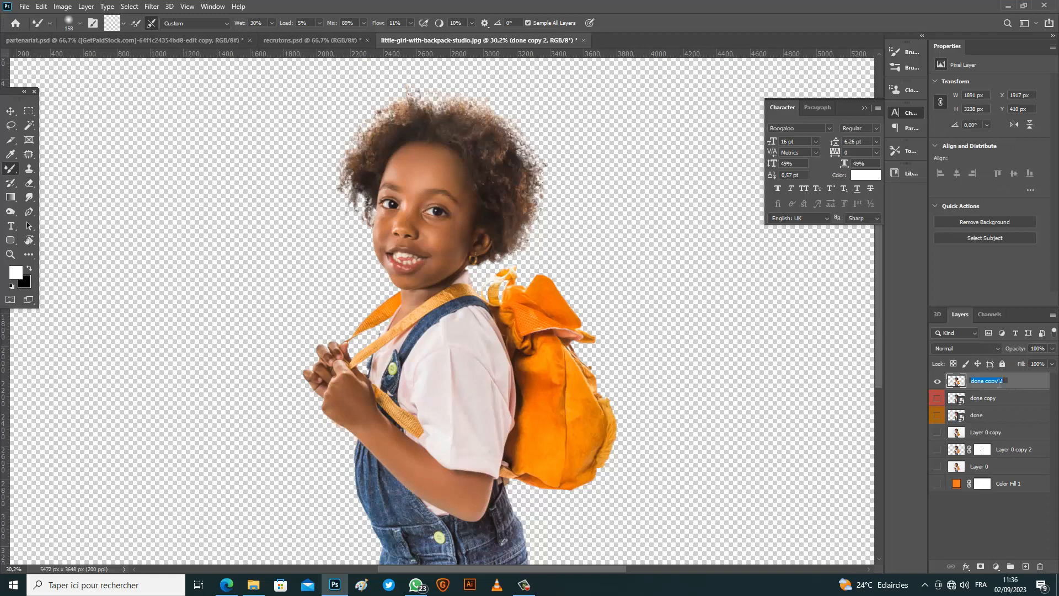
{"action": "type", "text": "okay"}
{"action": "key", "text": "Return"}
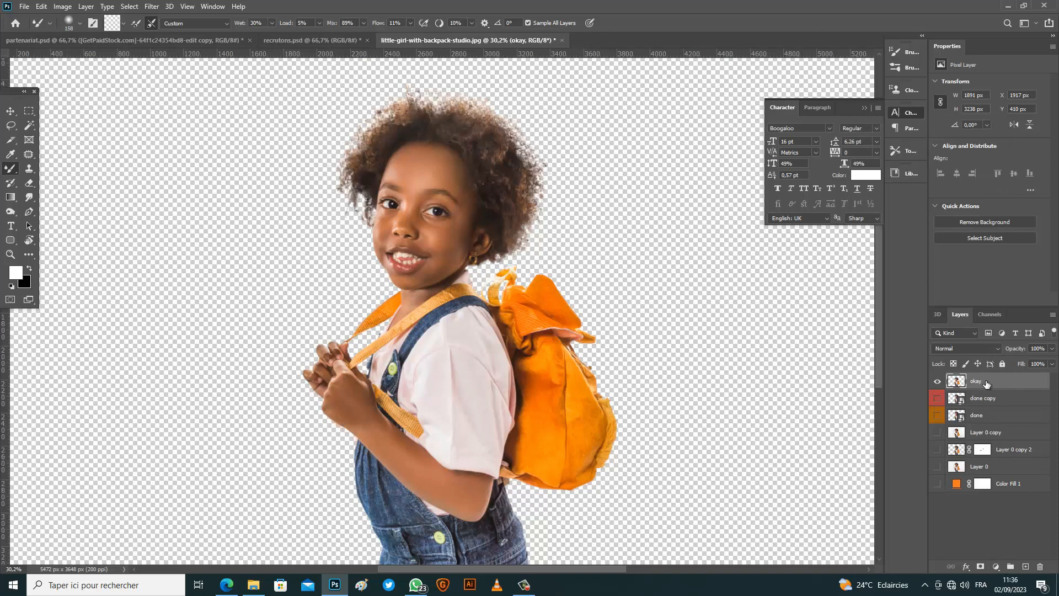
Give the "okay" layer a green color label and duplicate it.
{"action": "left_click", "coordinate": [938, 380]}
{"action": "left_click", "coordinate": [938, 381]}
{"action": "right_click", "coordinate": [937, 380]}
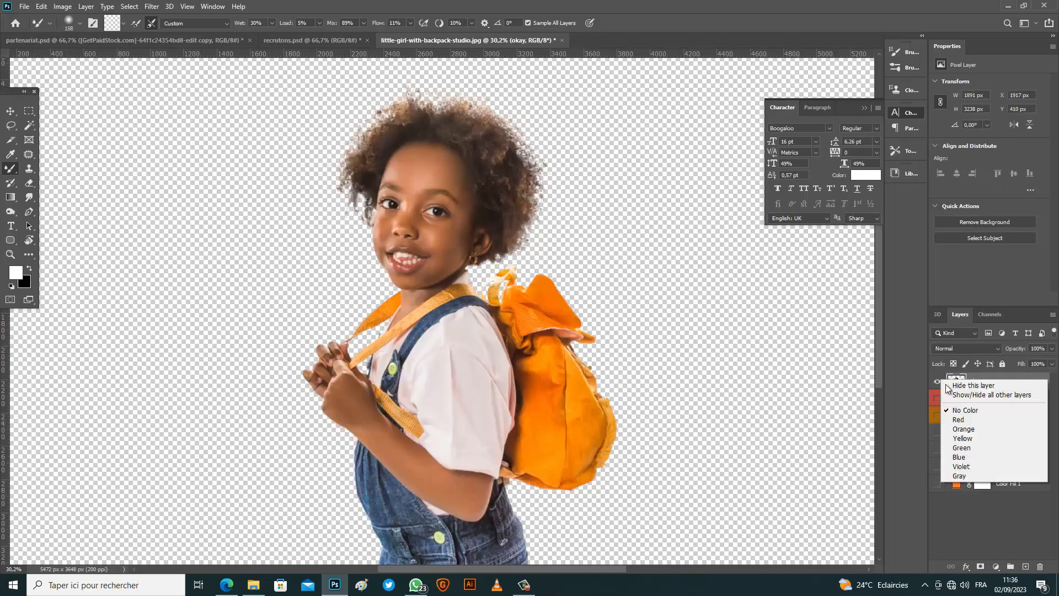
{"action": "left_click", "coordinate": [961, 448]}
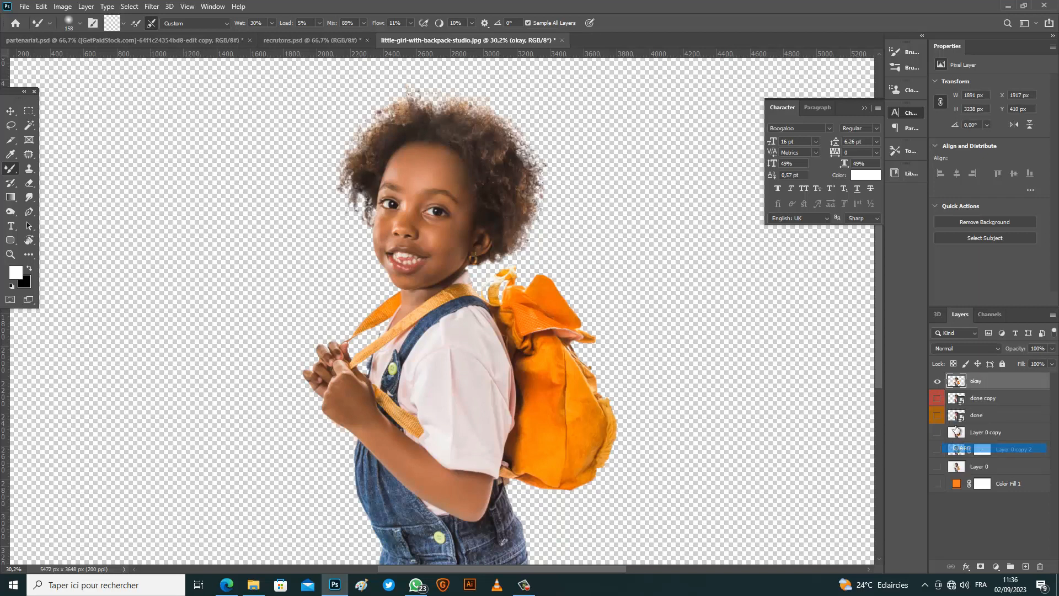
{"action": "key", "text": "ctrl+j"}
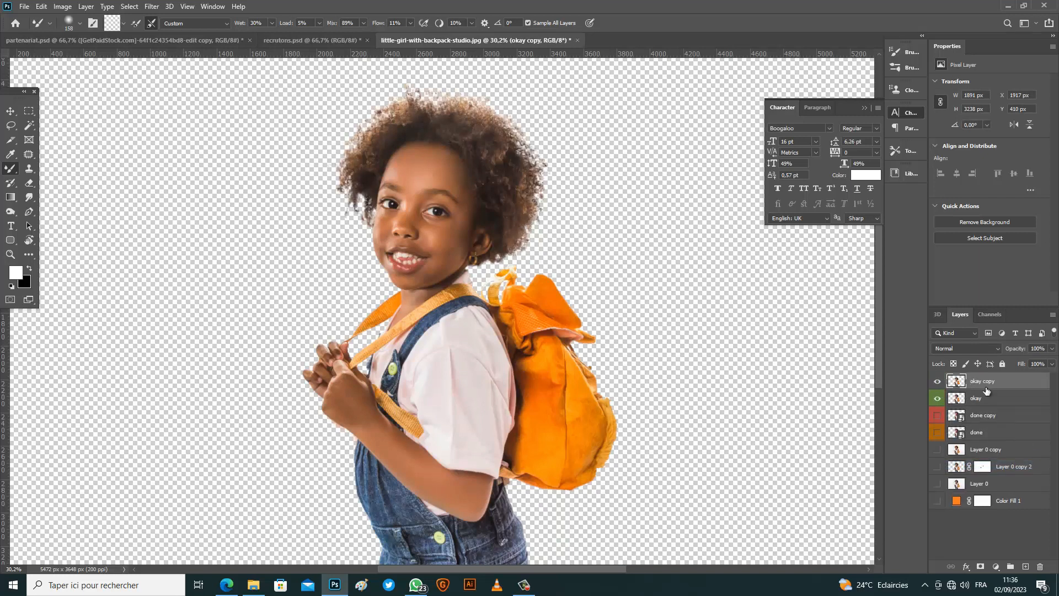
Apply a small-radius High Pass filter to "okay copy" and set the layer's blend mode to Overlay.
{"action": "left_click", "coordinate": [152, 7]}
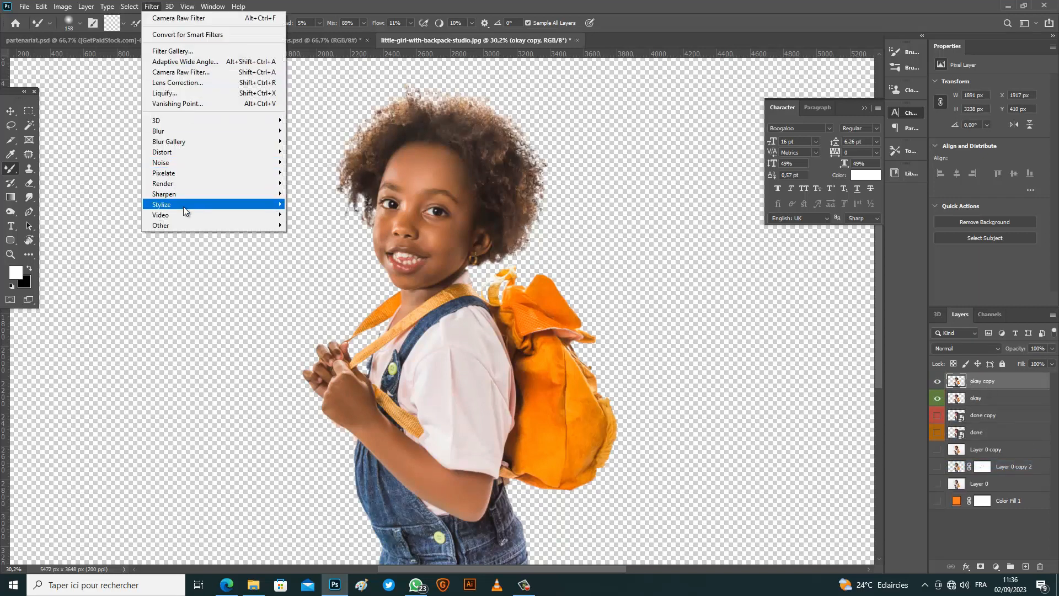
{"action": "mouse_move", "coordinate": [182, 223]}
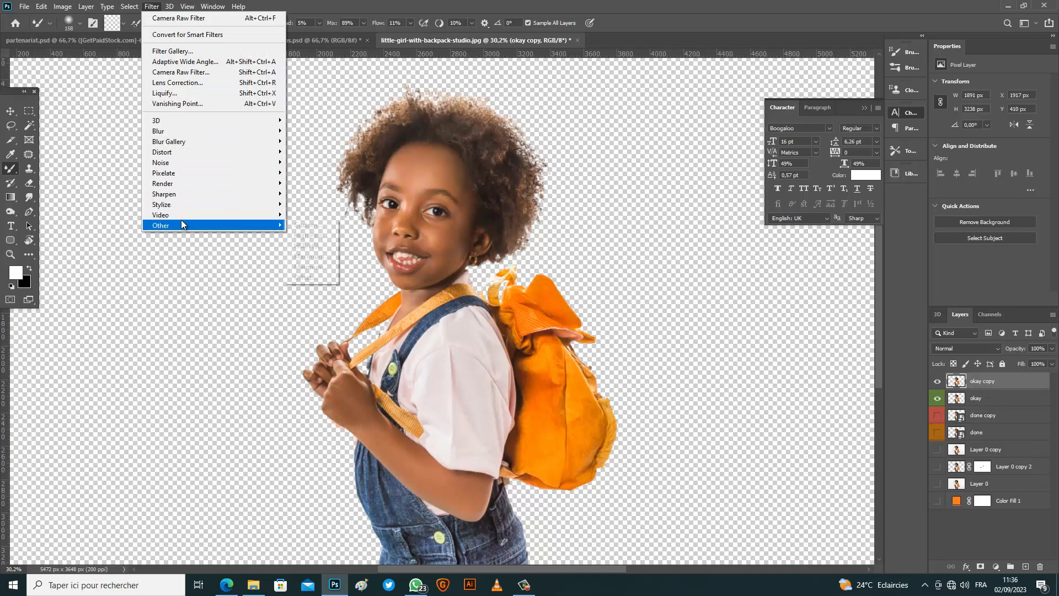
{"action": "left_click", "coordinate": [317, 236]}
{"action": "left_click_drag", "start_coordinate": [531, 126], "coordinate": [746, 161]}
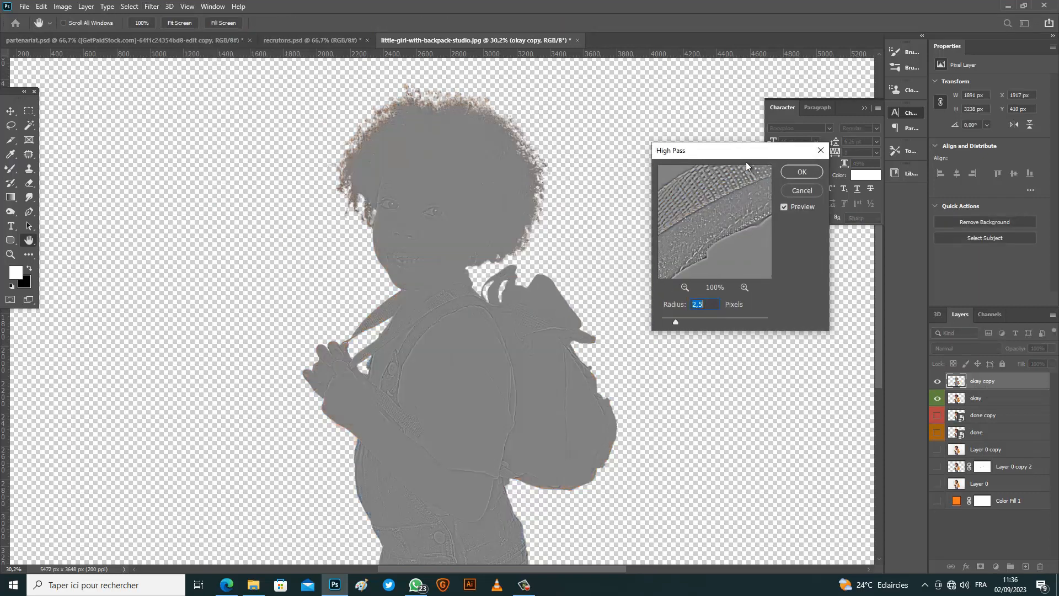
{"action": "left_click_drag", "start_coordinate": [693, 322], "coordinate": [677, 319]}
{"action": "left_click", "coordinate": [789, 176]}
{"action": "left_click", "coordinate": [999, 352]}
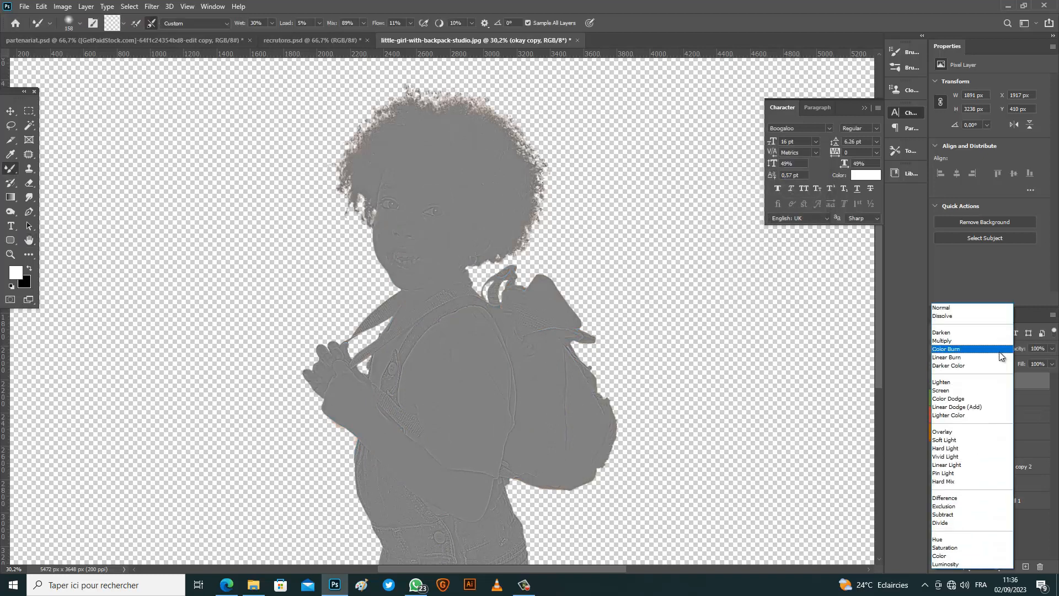
{"action": "left_click", "coordinate": [938, 432]}
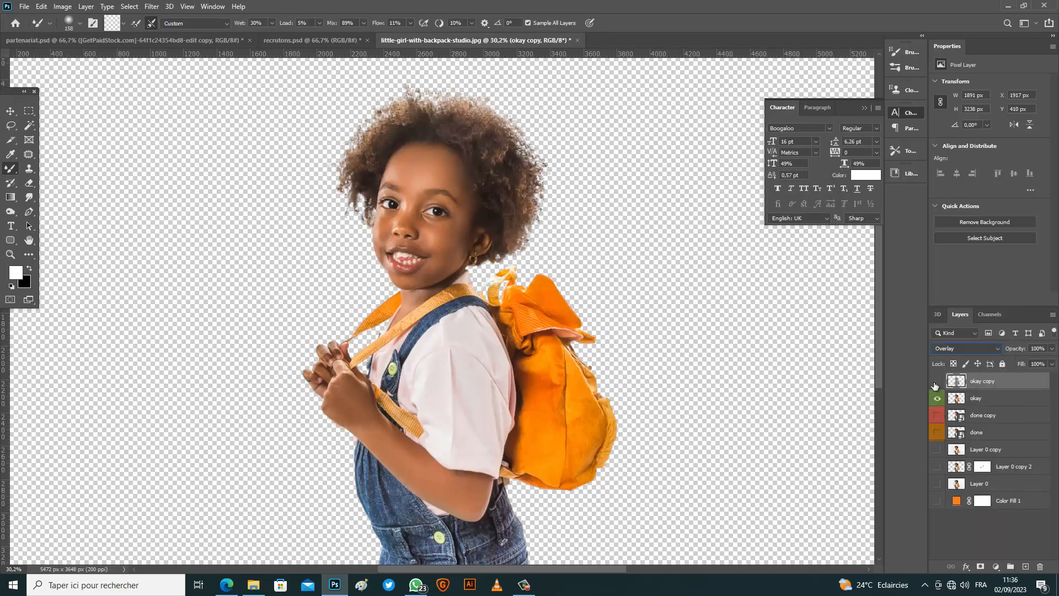
Compare the girl's face and hair with and without the "okay copy" sharpening layer.
{"action": "left_click", "coordinate": [935, 385]}
{"action": "left_click", "coordinate": [934, 385]}
{"action": "left_click", "coordinate": [934, 384]}
{"action": "left_click", "coordinate": [934, 384]}
{"action": "scroll", "coordinate": [414, 182], "scroll_direction": "up", "scroll_amount": 5}
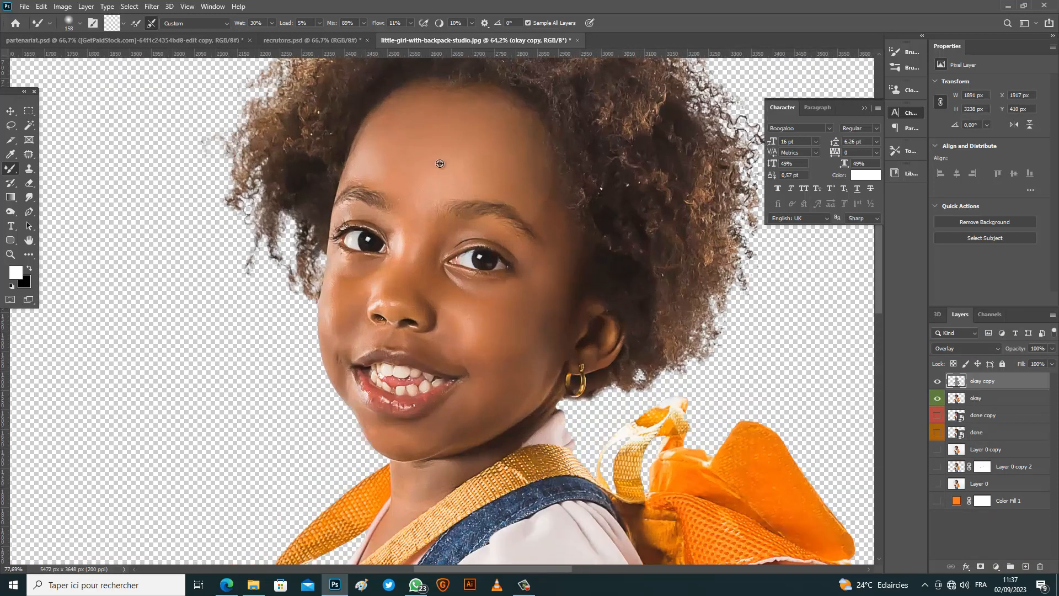
{"action": "scroll", "coordinate": [440, 164], "scroll_direction": "up", "scroll_amount": 2}
{"action": "left_click", "coordinate": [937, 382]}
{"action": "left_click", "coordinate": [937, 383]}
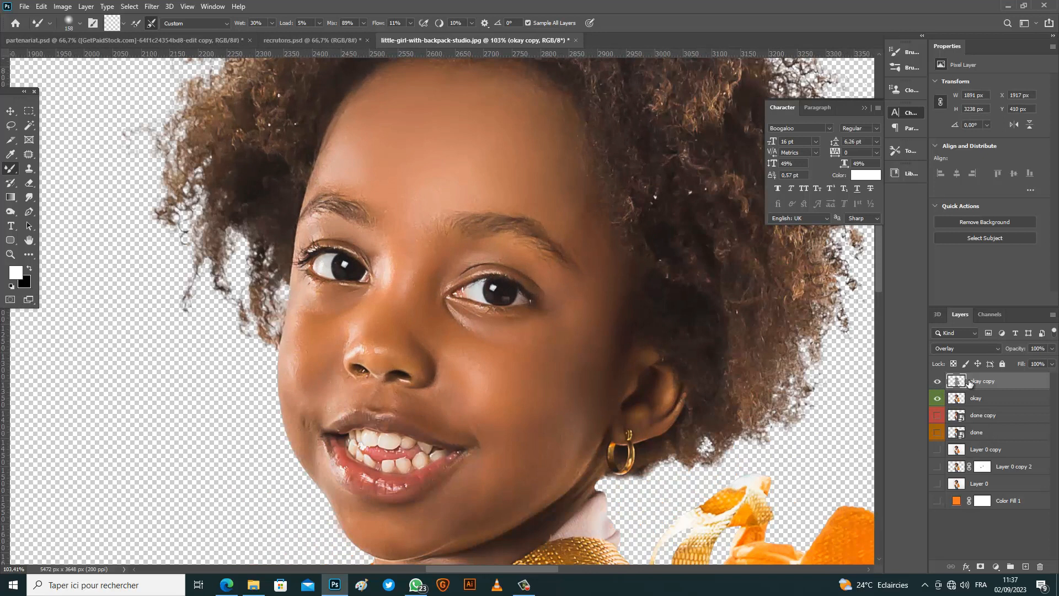
Duplicate the "okay copy" layer to strengthen the sharpening effect.
{"action": "key", "text": "ctrl+j"}
{"action": "scroll", "coordinate": [485, 325], "scroll_direction": "down", "scroll_amount": 7}
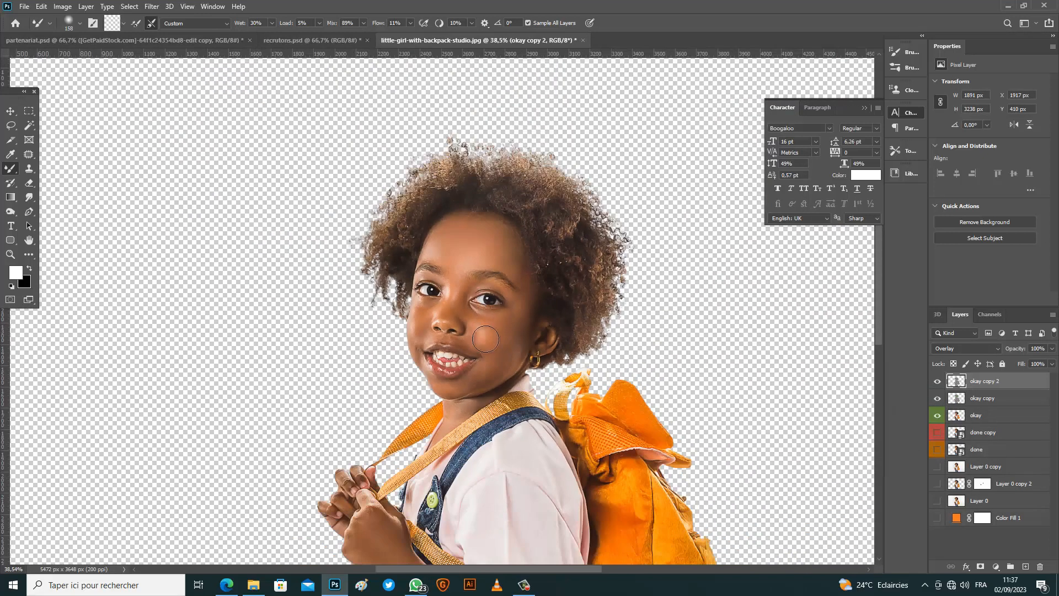
{"action": "scroll", "coordinate": [485, 338], "scroll_direction": "down", "scroll_amount": 5}
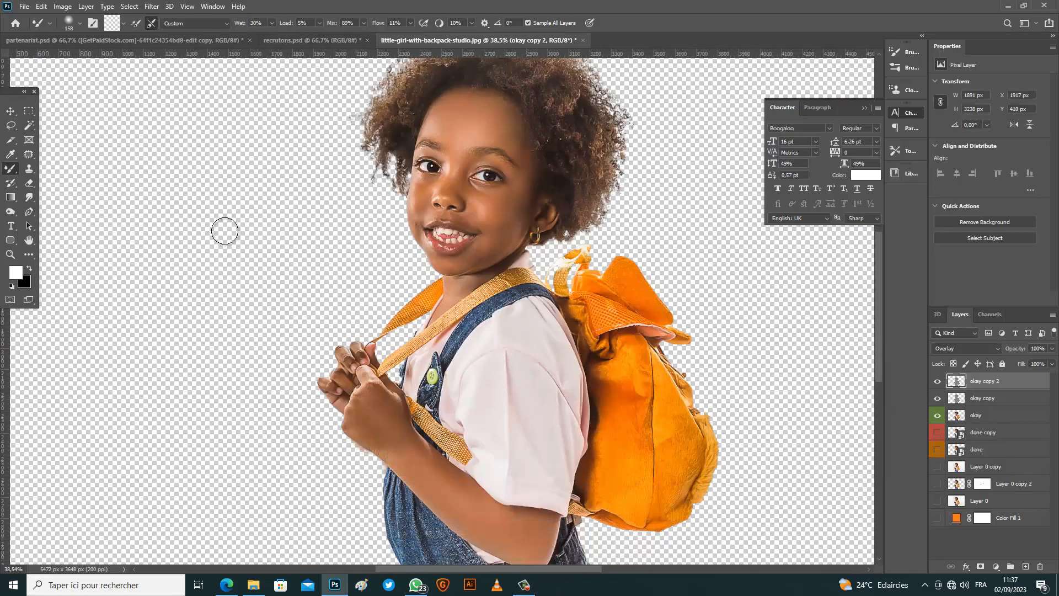
Hide the "okay copy" and "okay copy 2" layers and show the Color Fill 1 layer.
{"action": "left_click", "coordinate": [937, 381]}
{"action": "left_click", "coordinate": [937, 399]}
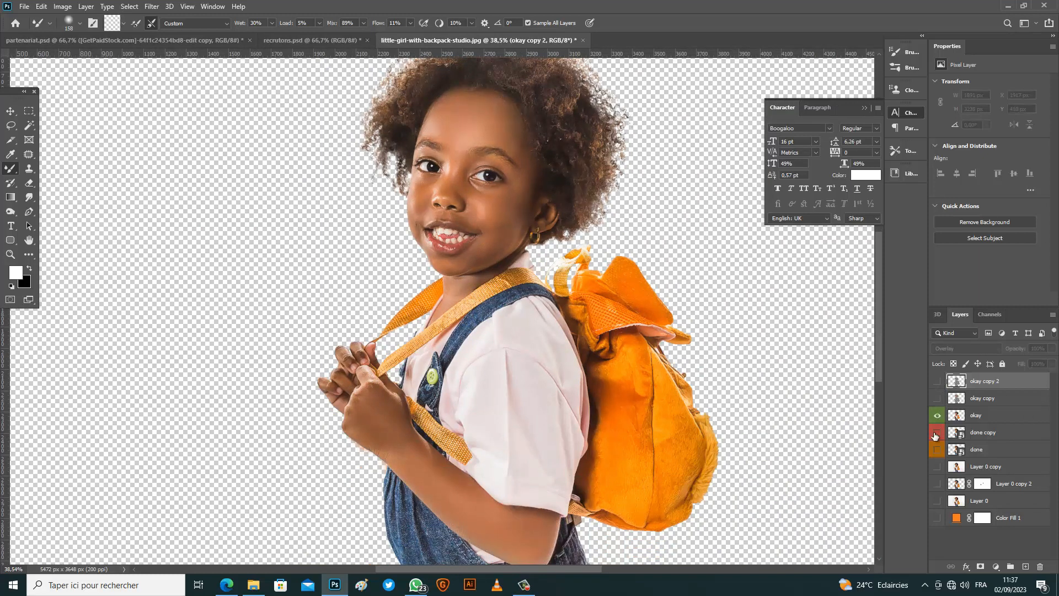
{"action": "left_click", "coordinate": [937, 416]}
{"action": "left_click", "coordinate": [938, 518]}
Change the Color Fill 1 layer's color to black (000000).
{"action": "double_click", "coordinate": [956, 518]}
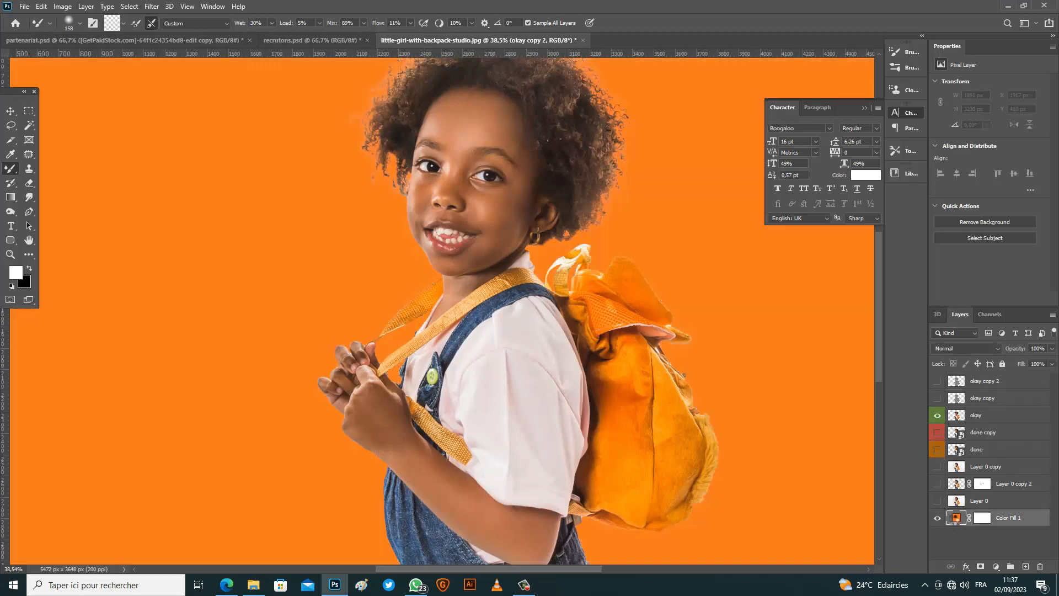
{"action": "left_click", "coordinate": [709, 427]}
{"action": "mouse_move", "coordinate": [689, 459]}
{"action": "left_mouse_down"}
{"action": "mouse_move", "coordinate": [679, 475]}
{"action": "mouse_move", "coordinate": [711, 458]}
{"action": "left_mouse_up"}
{"action": "left_click_drag", "start_coordinate": [618, 538], "coordinate": [609, 547]}
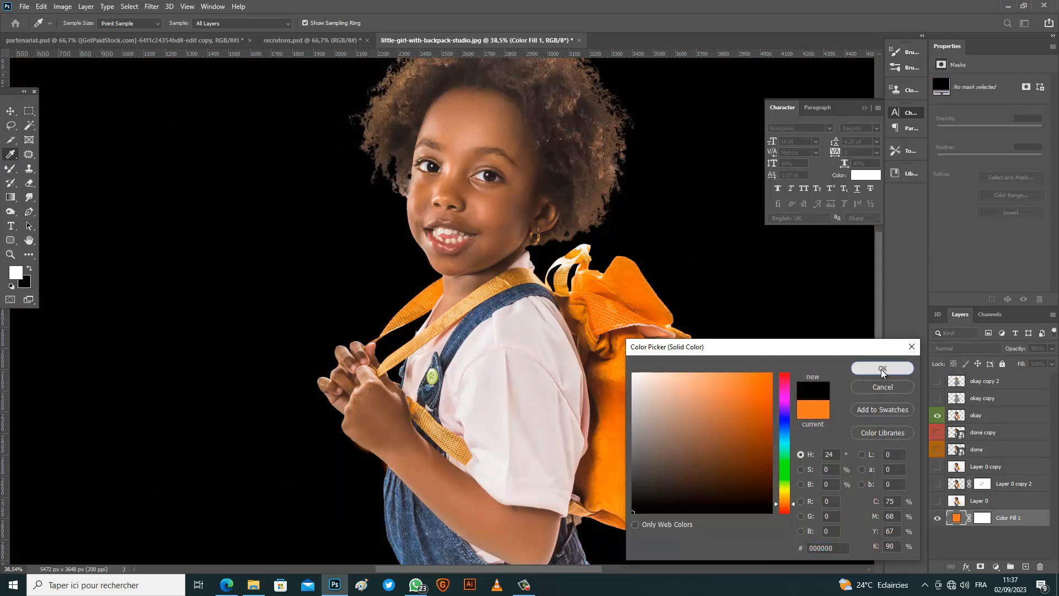
{"action": "left_click", "coordinate": [882, 368]}
On the "okay" layer, trace the underside of the wrist with the Pen tool, starting from the overalls.
{"action": "scroll", "coordinate": [617, 311], "scroll_direction": "down", "scroll_amount": 2}
{"action": "scroll", "coordinate": [617, 311], "scroll_direction": "down", "scroll_amount": 1}
{"action": "left_click", "coordinate": [10, 111]}
{"action": "scroll", "coordinate": [438, 434], "scroll_direction": "up", "scroll_amount": 6}
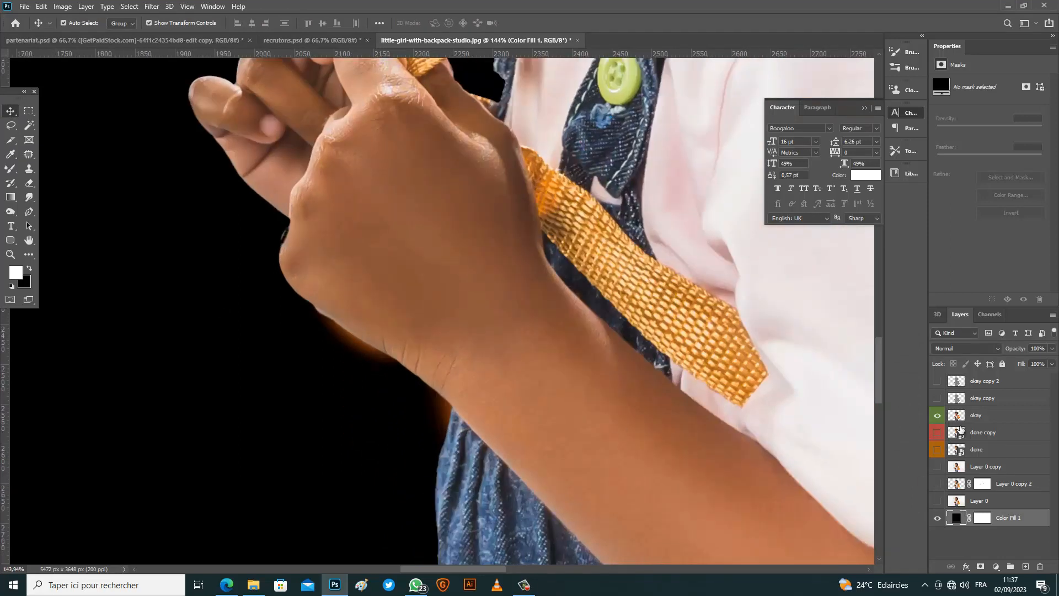
{"action": "left_click", "coordinate": [966, 417]}
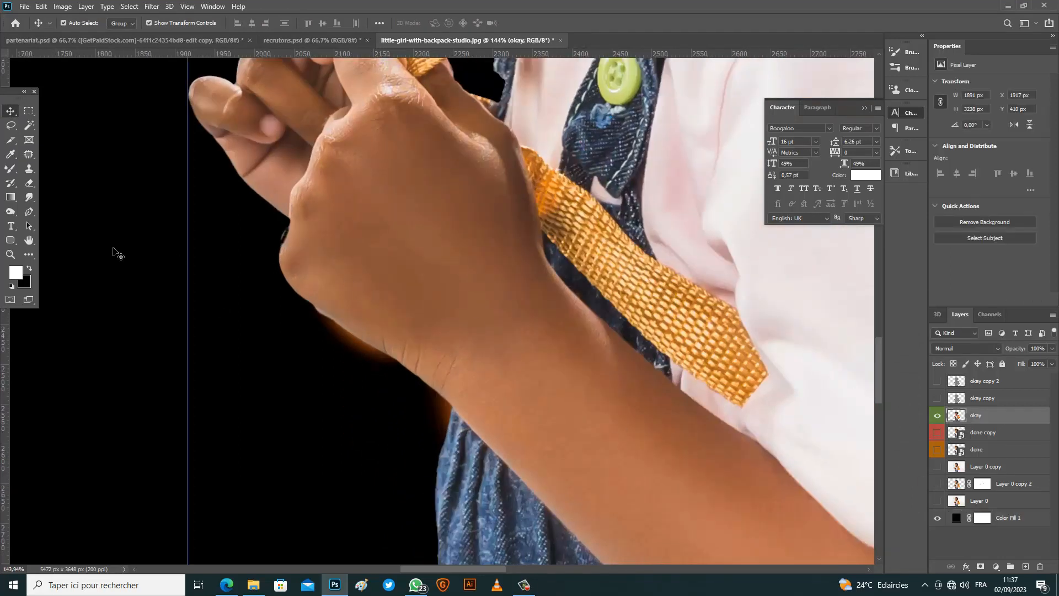
{"action": "left_click", "coordinate": [9, 171]}
{"action": "right_click", "coordinate": [9, 170]}
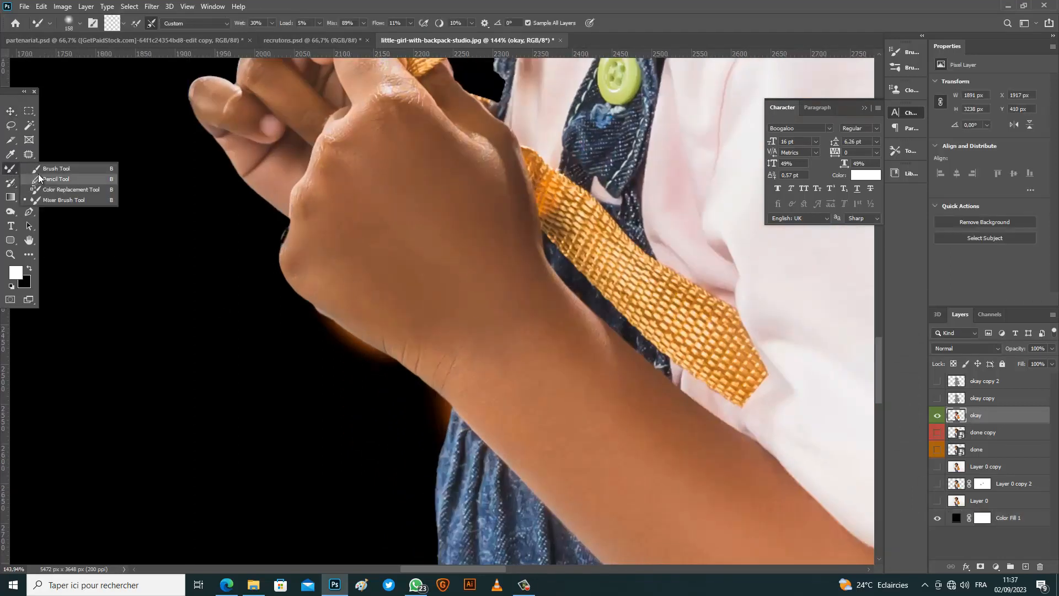
{"action": "left_click", "coordinate": [31, 212]}
{"action": "scroll", "coordinate": [397, 374], "scroll_direction": "up", "scroll_amount": 3}
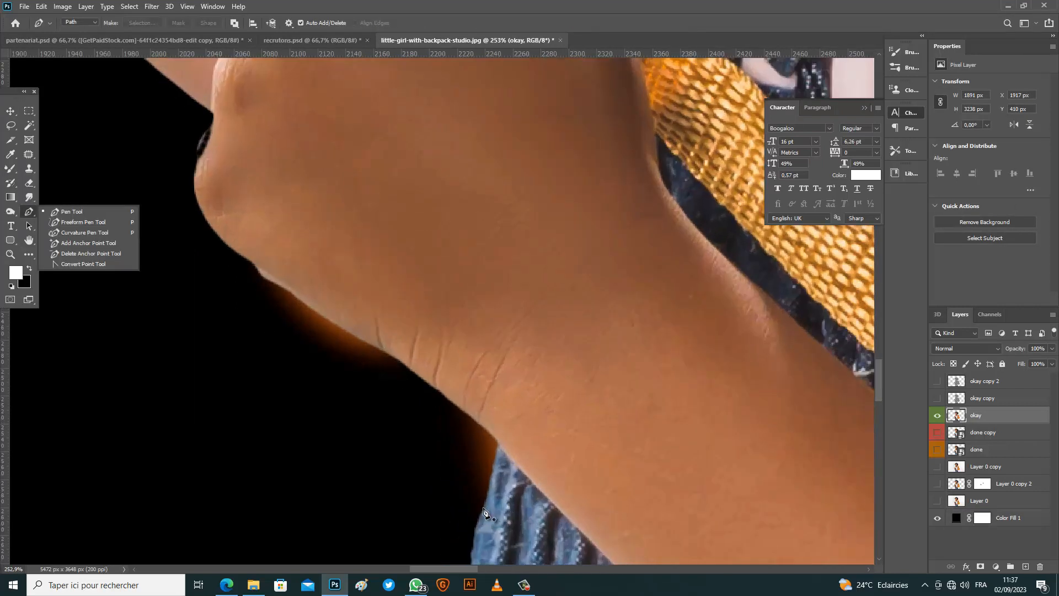
{"action": "left_click", "coordinate": [481, 514]}
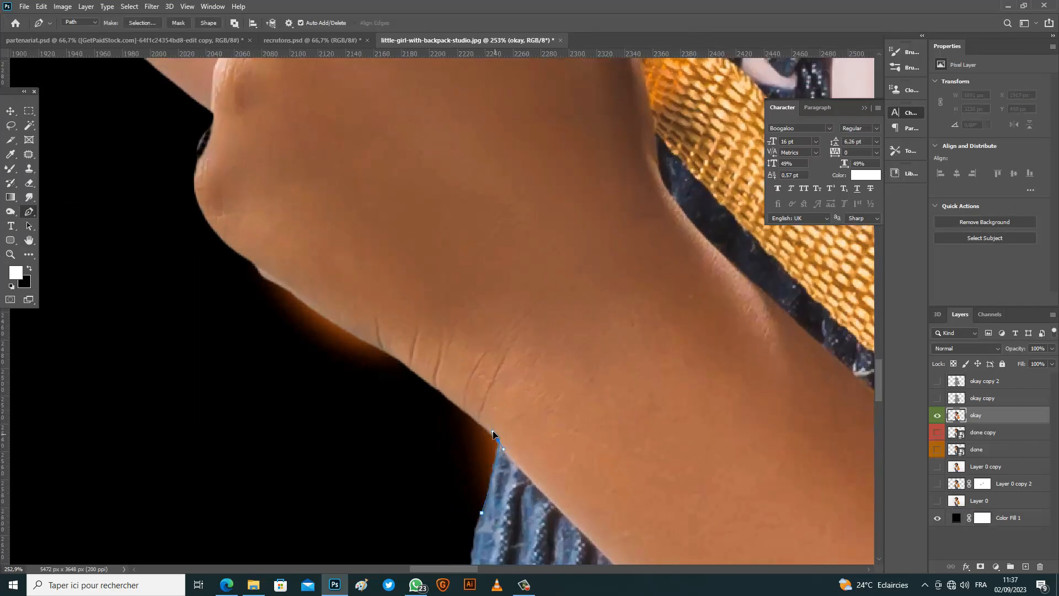
{"action": "left_click", "coordinate": [492, 432]}
{"action": "left_click_drag", "start_coordinate": [424, 380], "coordinate": [413, 372]}
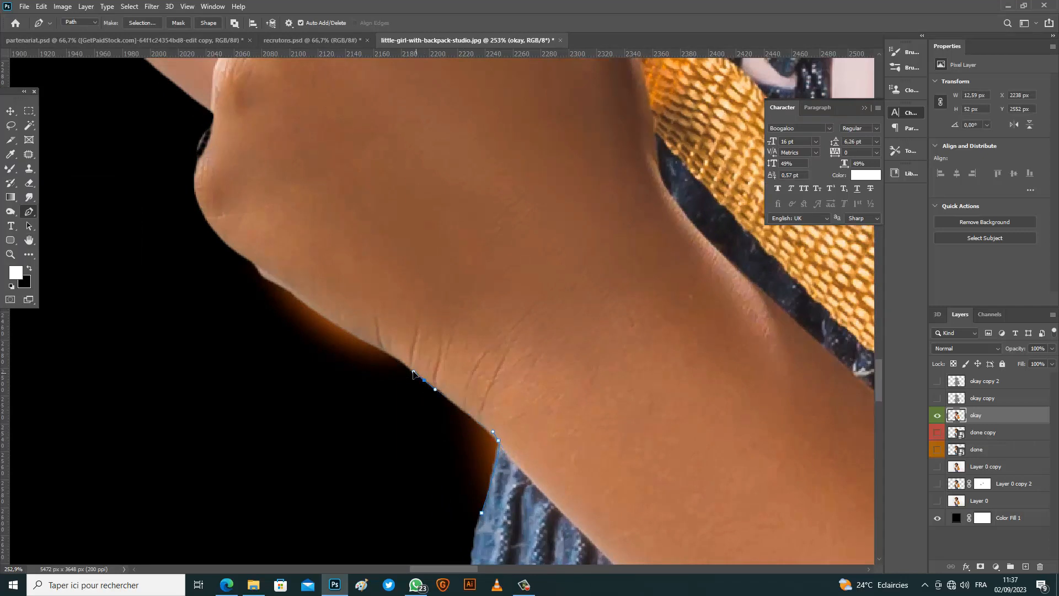
{"action": "left_click", "coordinate": [361, 339]}
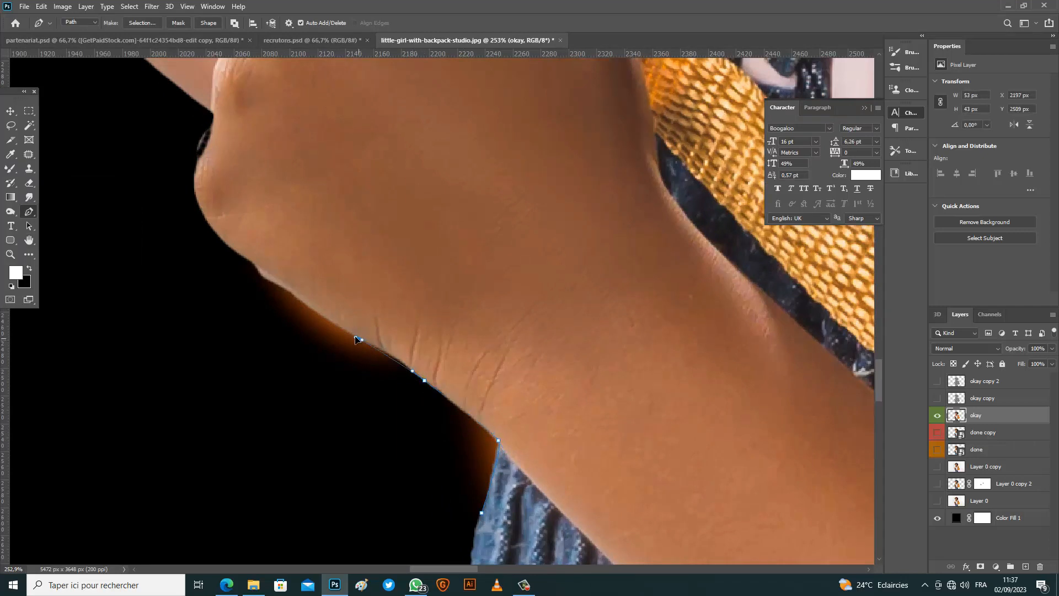
{"action": "left_click", "coordinate": [282, 286]}
Close the path around the orange fringe below the wrist and convert it into a selection.
{"action": "left_click", "coordinate": [258, 274]}
{"action": "left_click_drag", "start_coordinate": [258, 286], "coordinate": [297, 354]}
{"action": "left_click_drag", "start_coordinate": [321, 367], "coordinate": [336, 367]}
{"action": "left_click_drag", "start_coordinate": [363, 382], "coordinate": [433, 441]}
{"action": "left_click_drag", "start_coordinate": [431, 459], "coordinate": [435, 503]}
{"action": "left_click", "coordinate": [481, 514]}
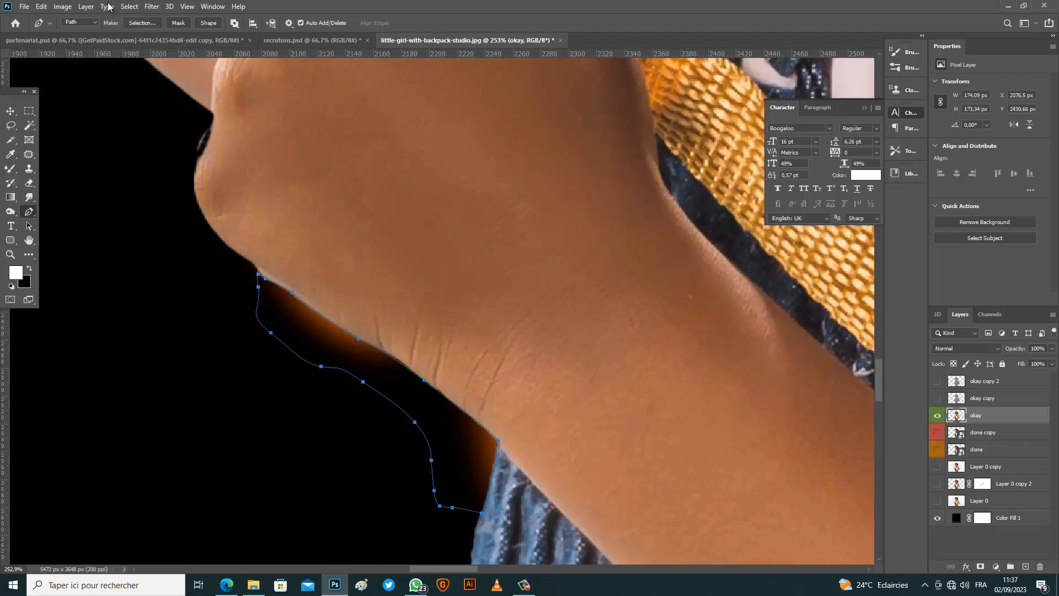
{"action": "left_click", "coordinate": [145, 25]}
{"action": "left_click", "coordinate": [586, 159]}
{"action": "left_click", "coordinate": [11, 168]}
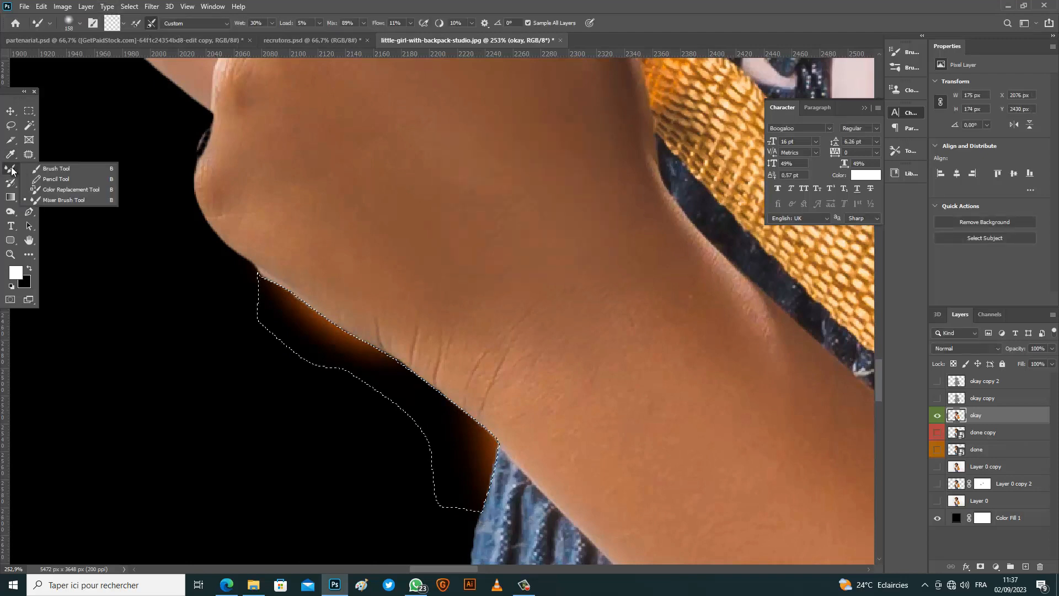
{"action": "left_click", "coordinate": [54, 173]}
{"action": "left_click_drag", "start_coordinate": [271, 294], "coordinate": [447, 381]}
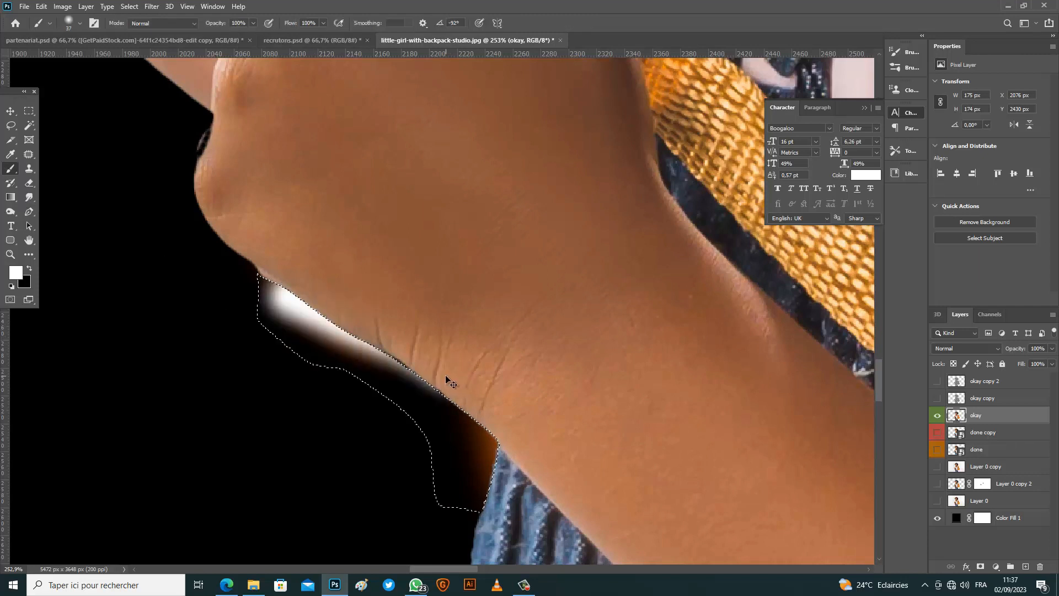
{"action": "key", "text": "ctrl+z"}
Add a layer mask to "okay" from the selection and invert it to hide the orange fringe.
{"action": "left_click", "coordinate": [981, 567]}
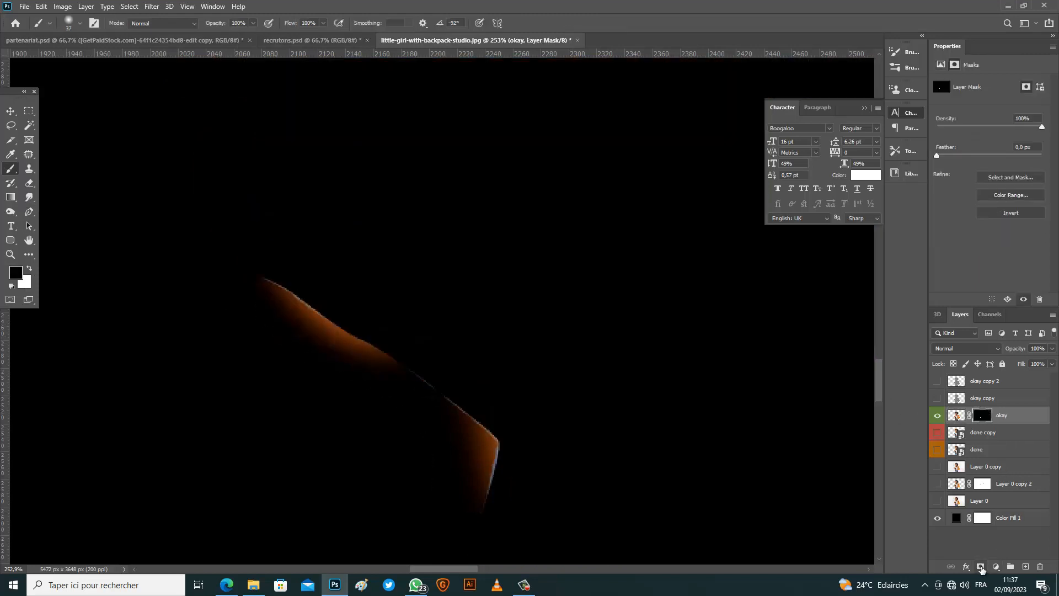
{"action": "key", "text": "ctrl+i"}
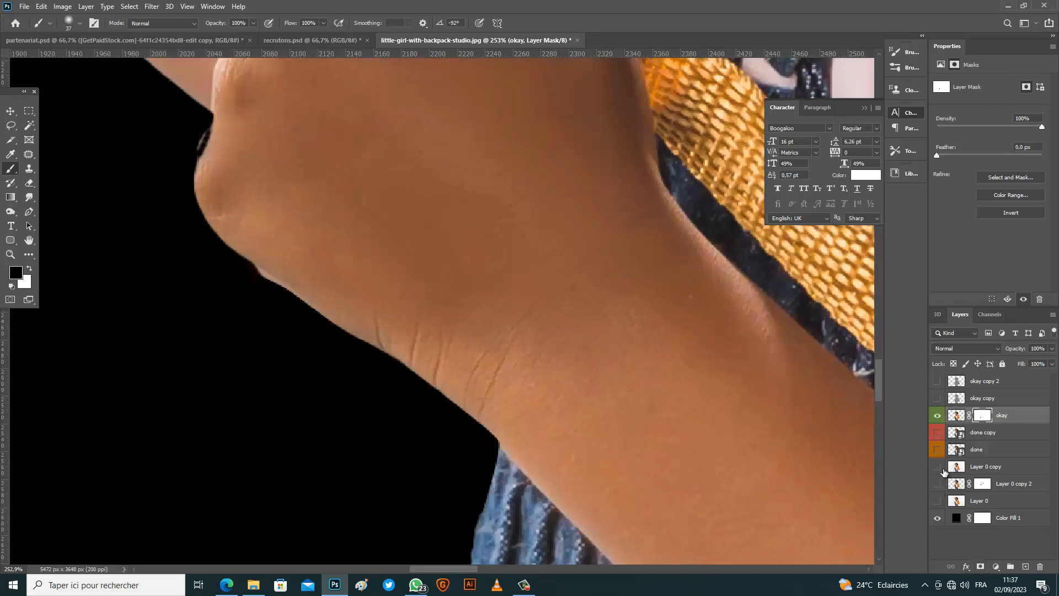
Show Layer 0 behind the cutout to compare the hand, and set Layer 0's fill to 100%.
{"action": "left_click", "coordinate": [937, 502]}
{"action": "left_click", "coordinate": [937, 503]}
{"action": "left_click", "coordinate": [937, 502]}
{"action": "left_click", "coordinate": [938, 415]}
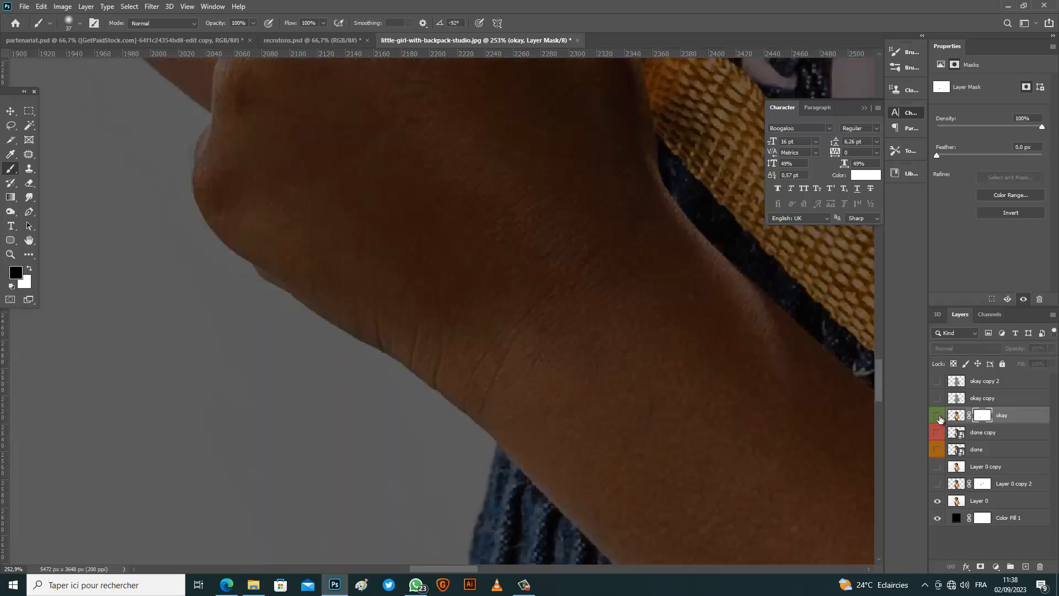
{"action": "left_click", "coordinate": [938, 415]}
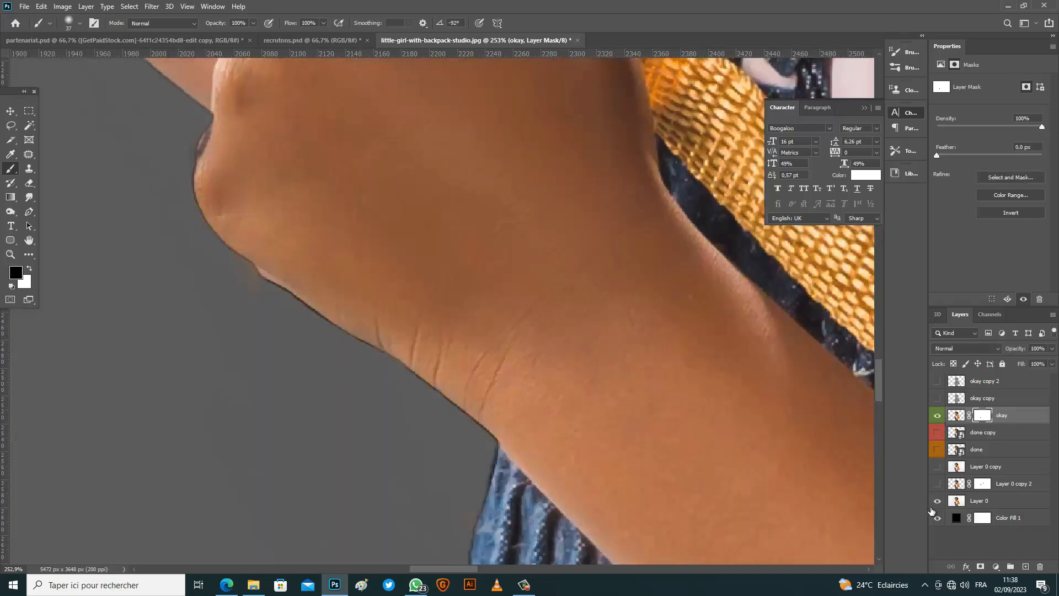
{"action": "left_click", "coordinate": [936, 506]}
{"action": "left_click", "coordinate": [956, 502]}
{"action": "left_click", "coordinate": [1052, 364]}
{"action": "left_click_drag", "start_coordinate": [1020, 377], "coordinate": [1051, 377]}
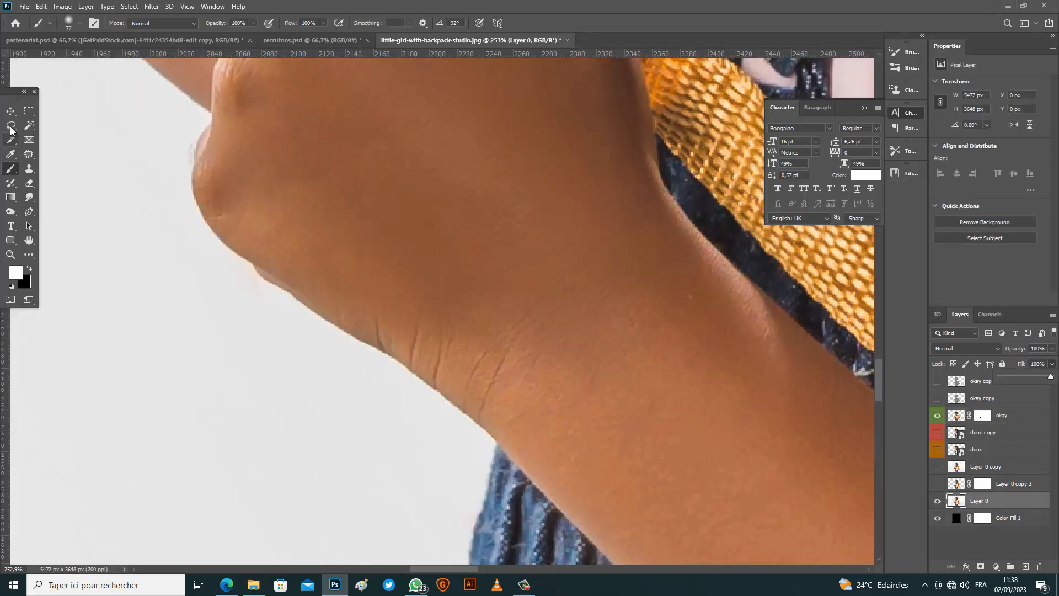
Draw a closed Pen path on Layer 0 around the missing edge above the hand's outer knuckle.
{"action": "left_click", "coordinate": [29, 211]}
{"action": "scroll", "coordinate": [223, 126], "scroll_direction": "up", "scroll_amount": 4}
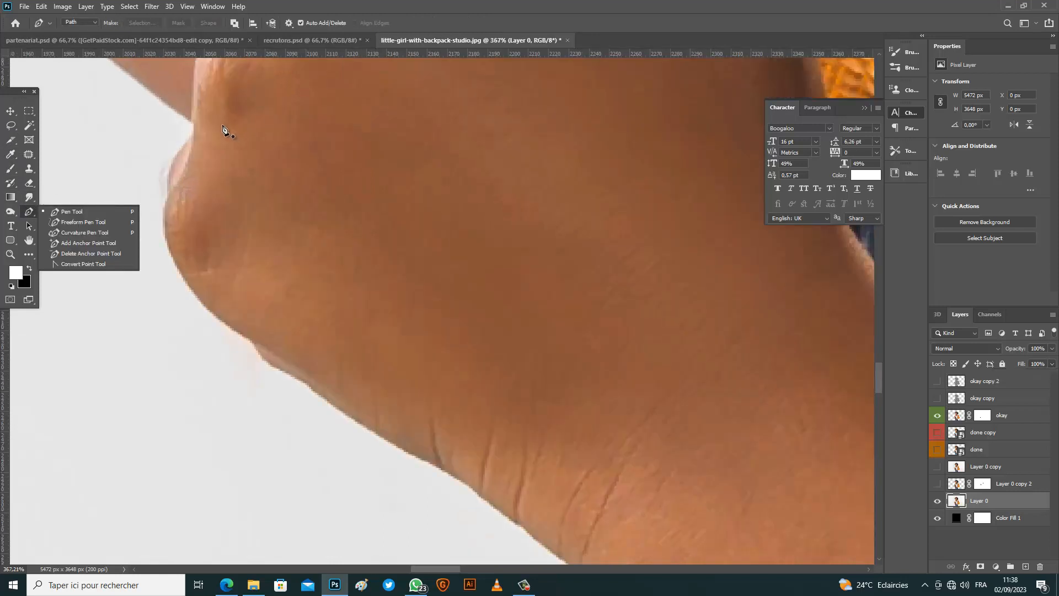
{"action": "scroll", "coordinate": [222, 125], "scroll_direction": "up", "scroll_amount": 4}
{"action": "scroll", "coordinate": [217, 136], "scroll_direction": "down", "scroll_amount": 5}
{"action": "scroll", "coordinate": [182, 120], "scroll_direction": "up", "scroll_amount": 1}
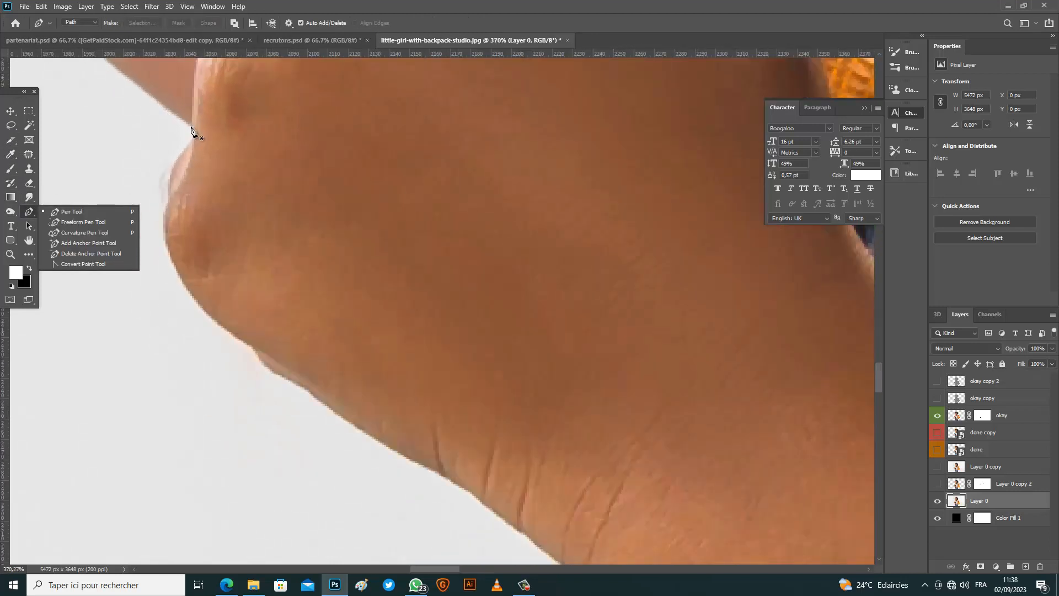
{"action": "left_click_drag", "start_coordinate": [194, 126], "coordinate": [179, 153]}
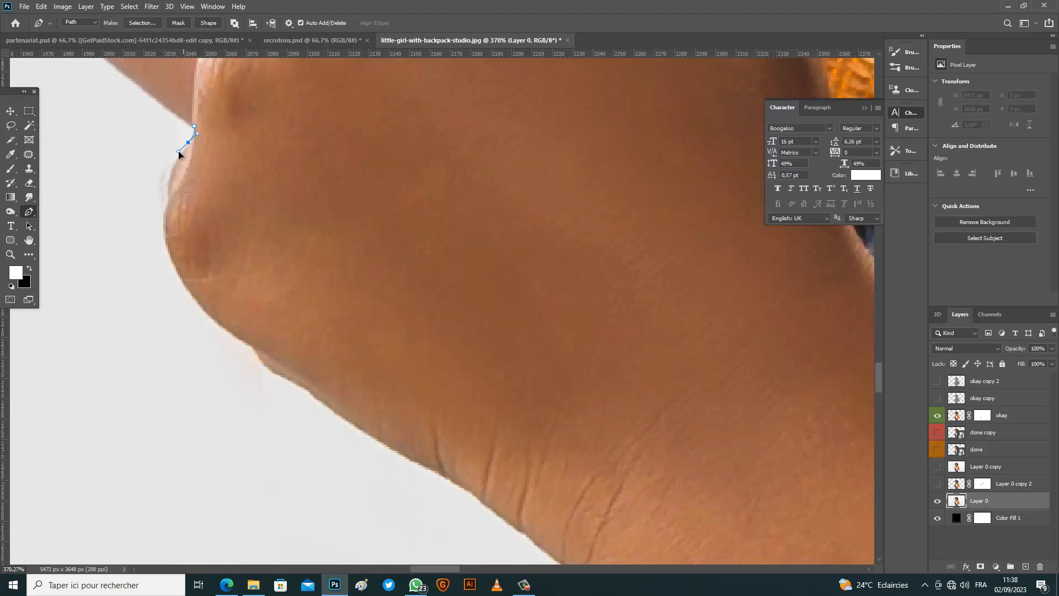
{"action": "left_click_drag", "start_coordinate": [168, 208], "coordinate": [164, 219]}
{"action": "key", "text": "ctrl+z"}
{"action": "scroll", "coordinate": [162, 226], "scroll_direction": "up", "scroll_amount": 3}
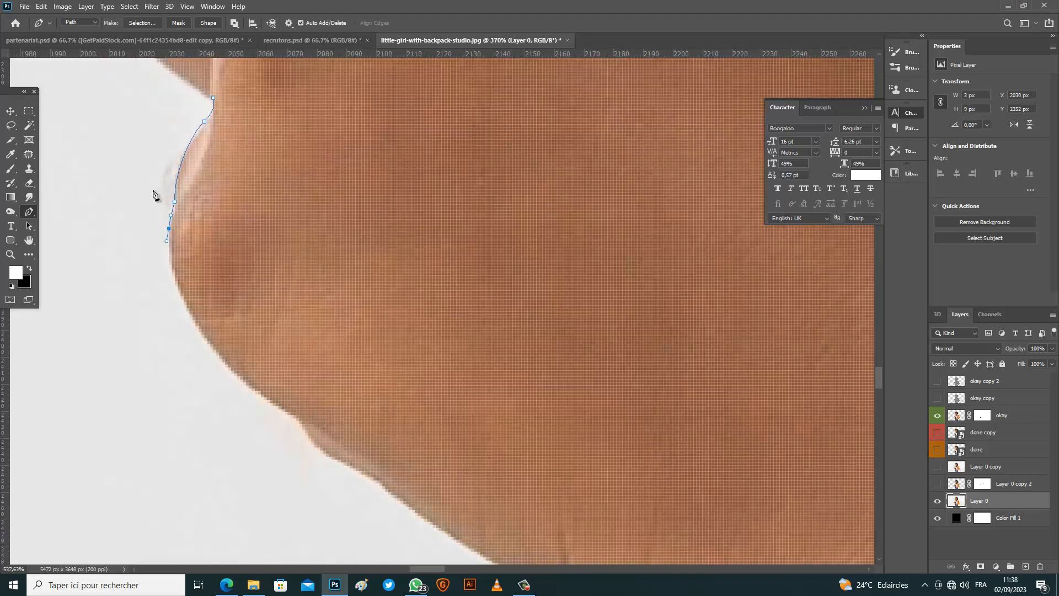
{"action": "left_click_drag", "start_coordinate": [169, 234], "coordinate": [170, 239]}
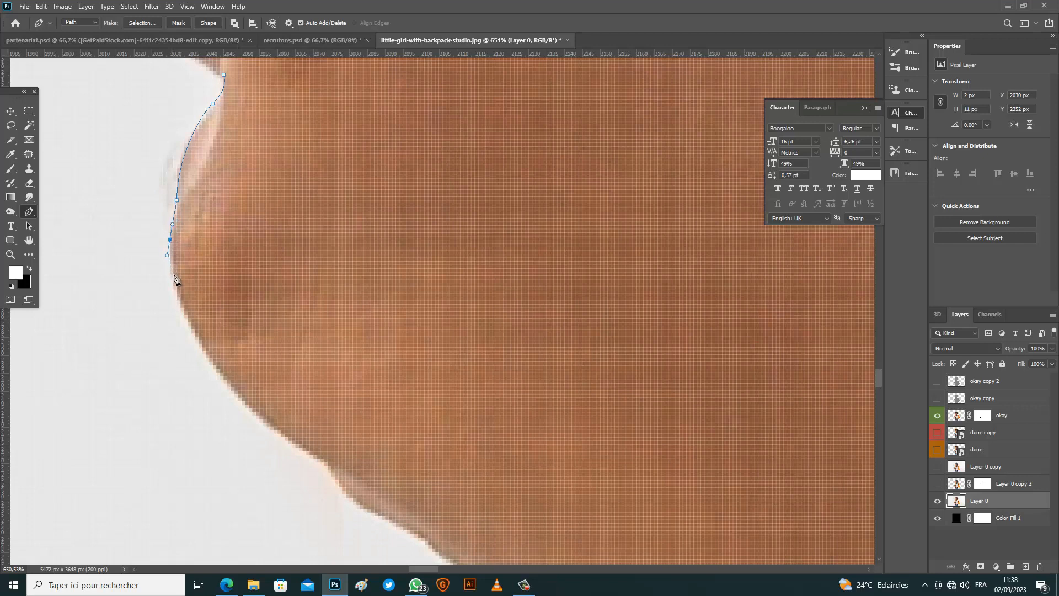
{"action": "left_click", "coordinate": [220, 228]}
{"action": "left_click", "coordinate": [267, 161]}
{"action": "left_click", "coordinate": [248, 117]}
{"action": "left_click", "coordinate": [223, 74]}
Convert the path into a selection, copy that area of Layer 0 to a new layer and hide Layer 0.
{"action": "left_click", "coordinate": [143, 23]}
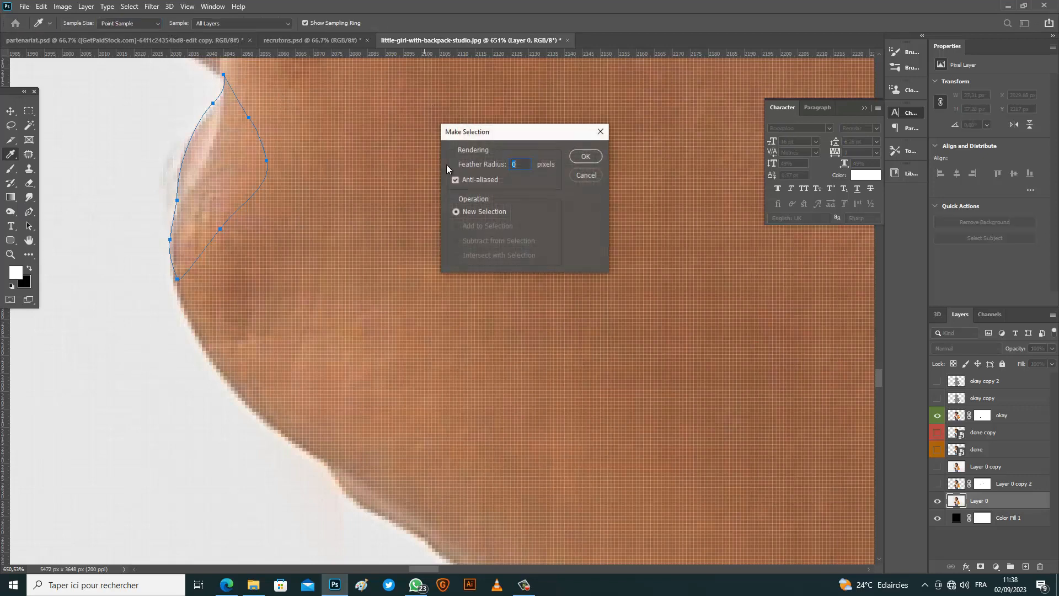
{"action": "left_click", "coordinate": [589, 157]}
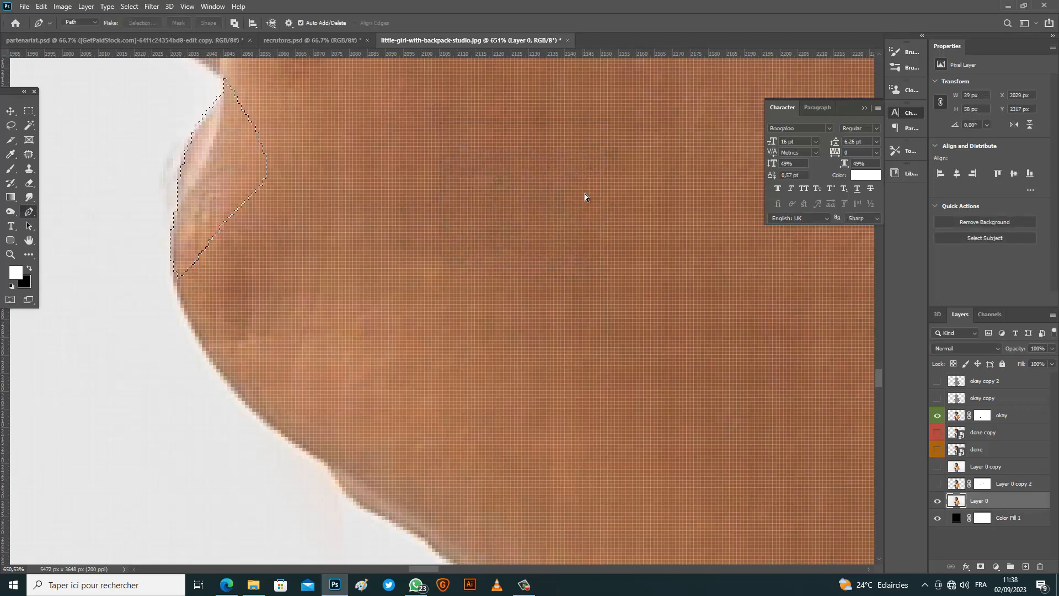
{"action": "key", "text": "ctrl+j"}
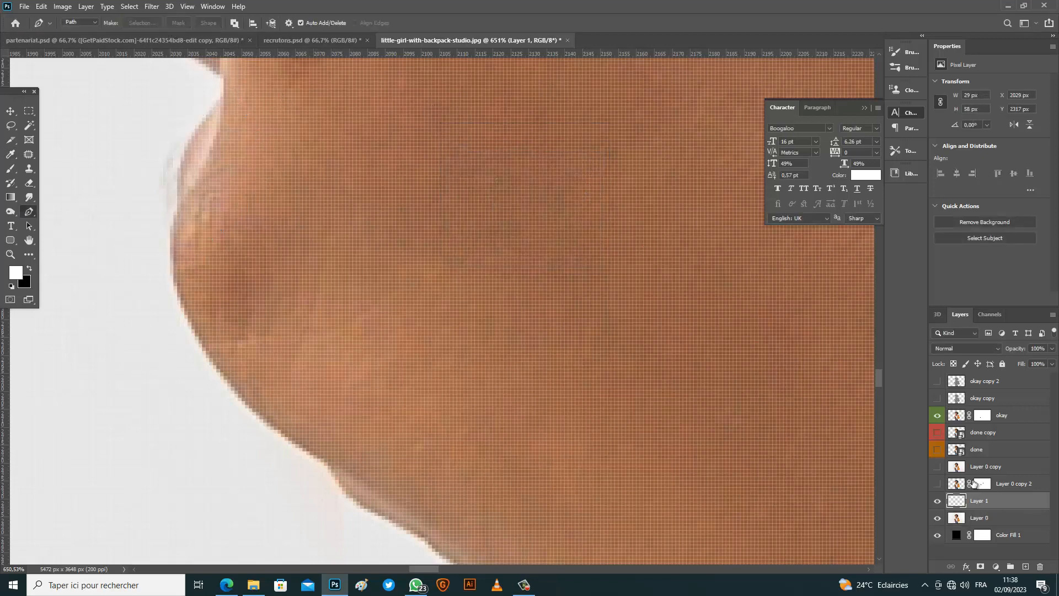
{"action": "left_click", "coordinate": [938, 519]}
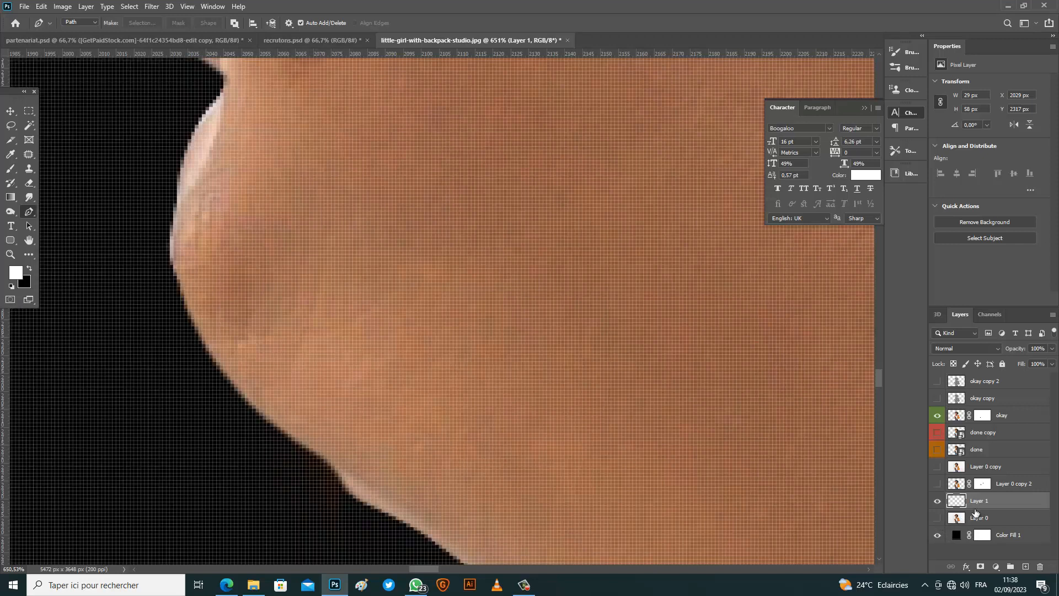
Delete the "okay copy 2" and "okay copy" layers.
{"action": "left_click", "coordinate": [11, 111]}
{"action": "left_click", "coordinate": [1007, 387]}
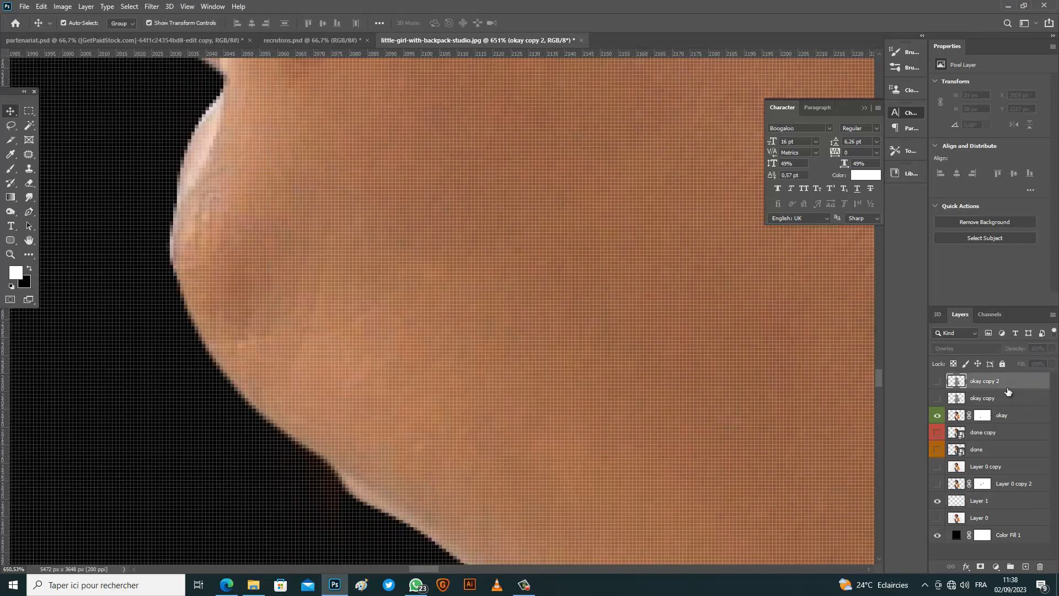
{"action": "key", "text": "Delete"}
{"action": "key", "text": "Delete"}
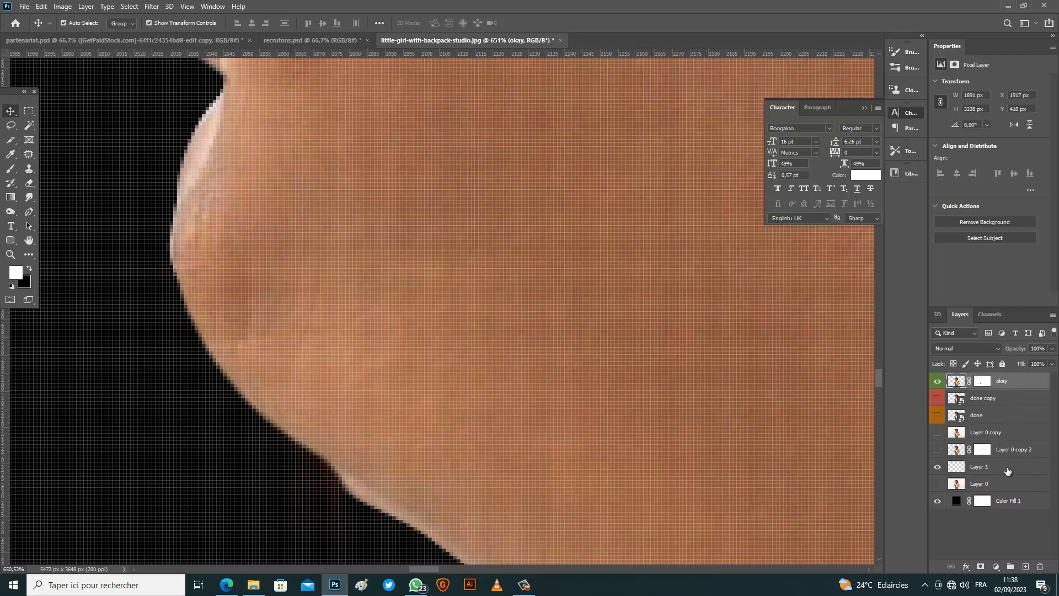
Convert the masked "okay" layer to a smart object and merge it with Layer 1 placed directly beneath it.
{"action": "right_click", "coordinate": [1005, 385]}
{"action": "left_click", "coordinate": [901, 263]}
{"action": "left_click_drag", "start_coordinate": [1004, 471], "coordinate": [996, 392]}
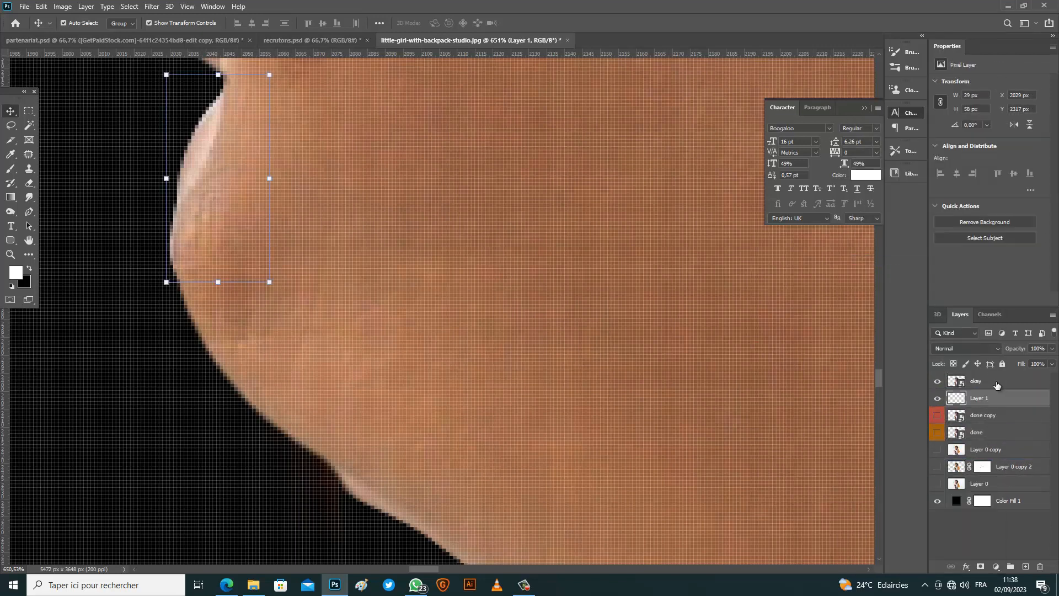
{"action": "left_click", "coordinate": [996, 384], "text": "shift"}
{"action": "key", "text": "ctrl+e"}
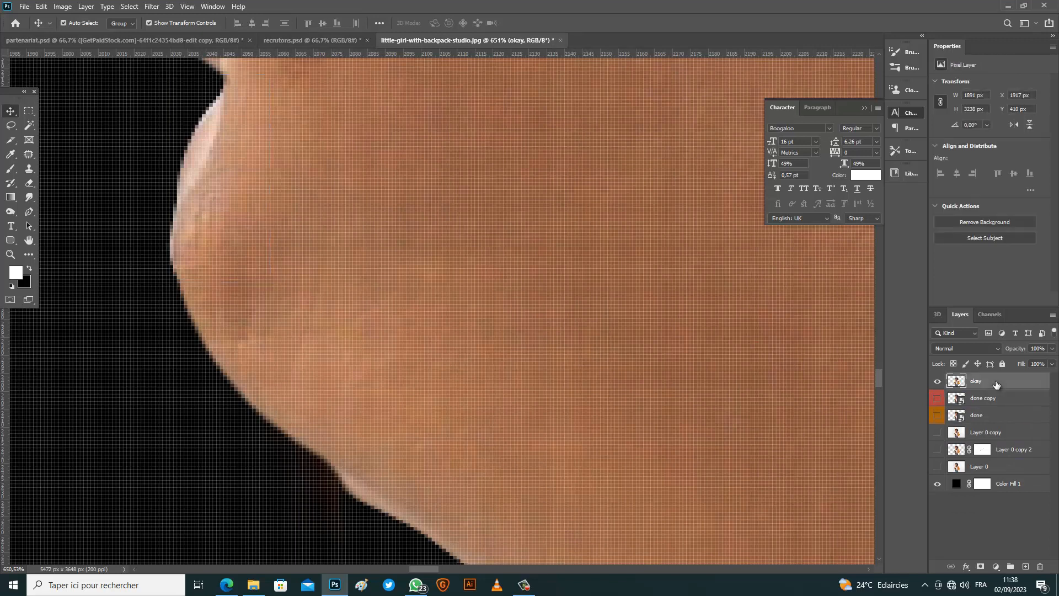
Label the "okay" layer green and duplicate it.
{"action": "key", "text": "ctrl+0"}
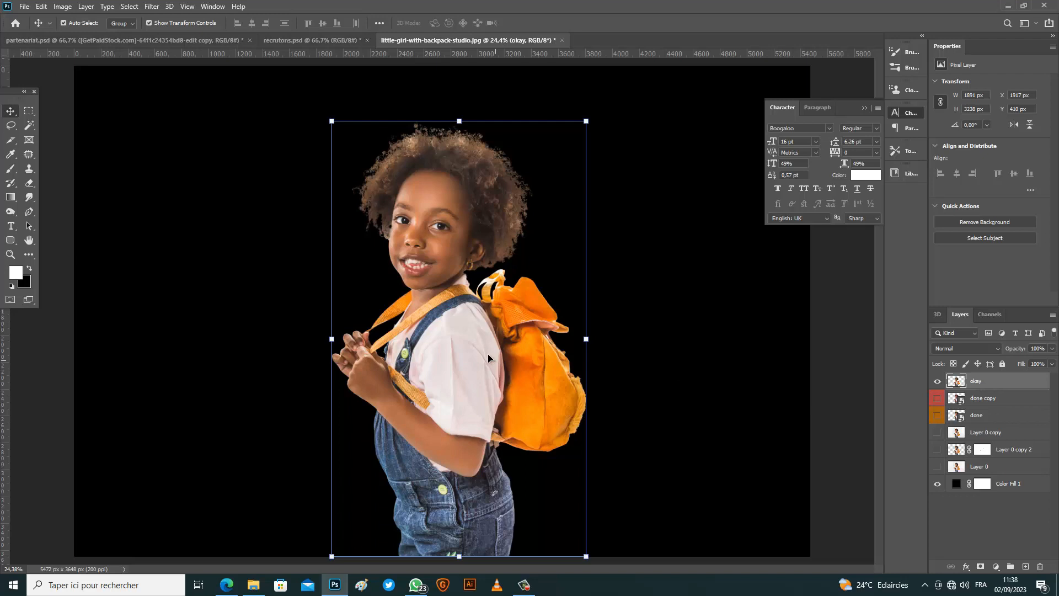
{"action": "right_click", "coordinate": [932, 382]}
{"action": "left_click", "coordinate": [959, 447]}
{"action": "key", "text": "ctrl+j"}
{"action": "scroll", "coordinate": [352, 244], "scroll_direction": "up", "scroll_amount": 2}
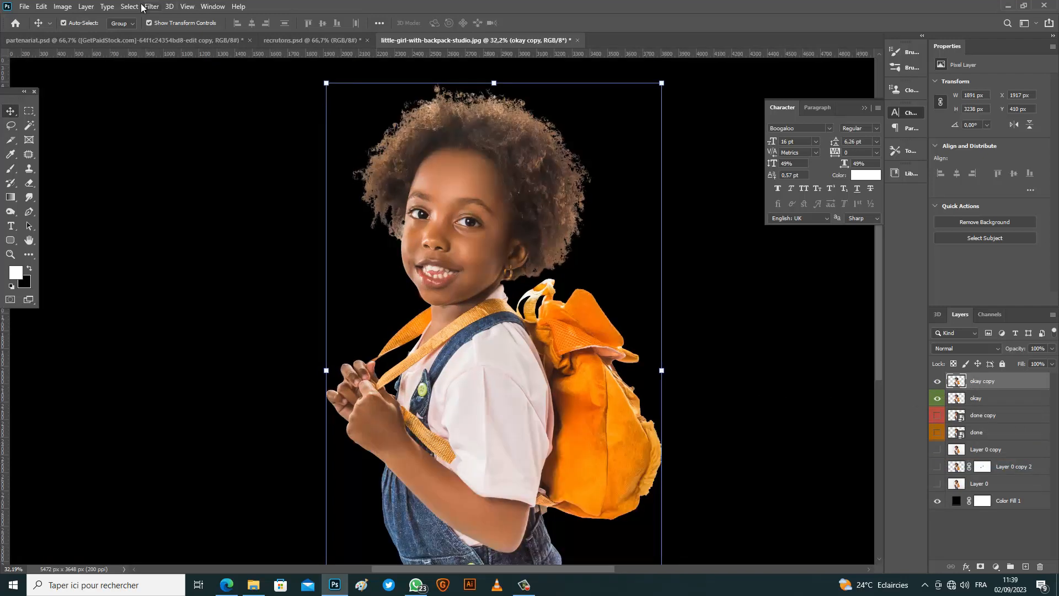
Apply a High Pass filter with a small radius of a few pixels to the "okay copy" layer.
{"action": "left_click", "coordinate": [127, 7]}
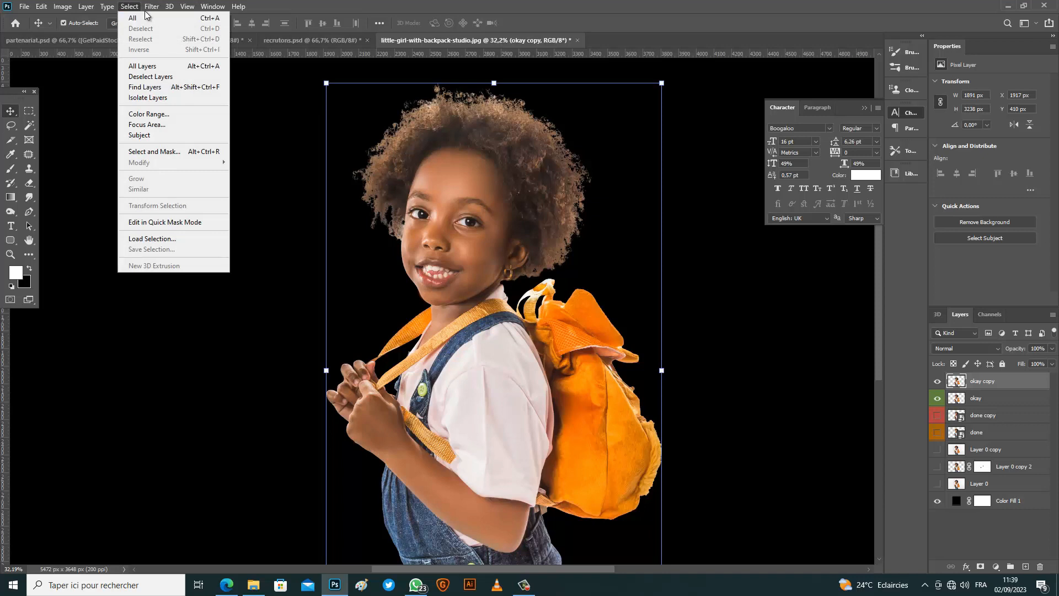
{"action": "mouse_move", "coordinate": [152, 7]}
{"action": "mouse_move", "coordinate": [249, 226]}
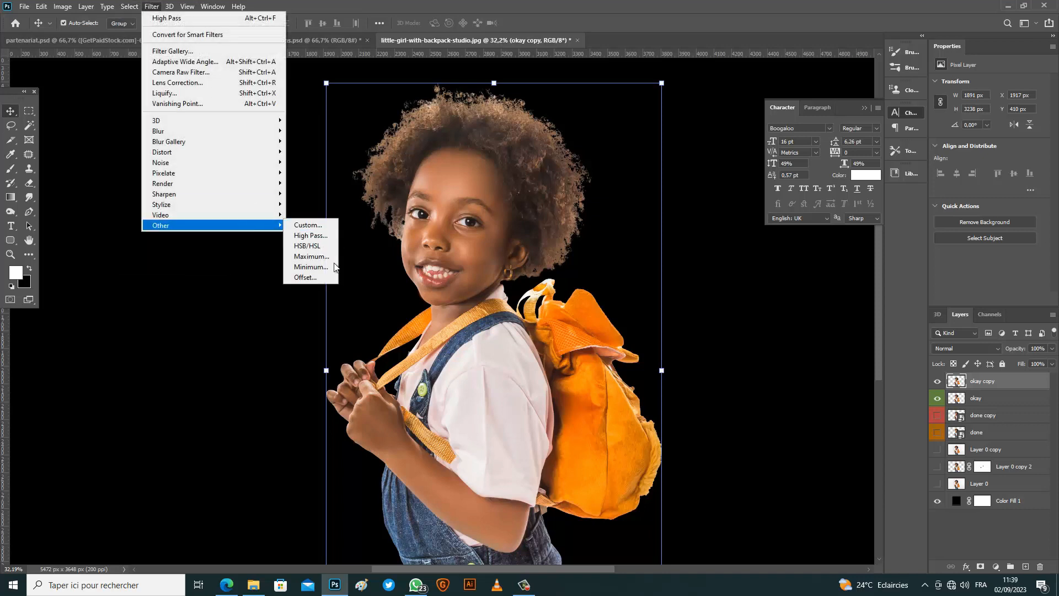
{"action": "left_click", "coordinate": [320, 238]}
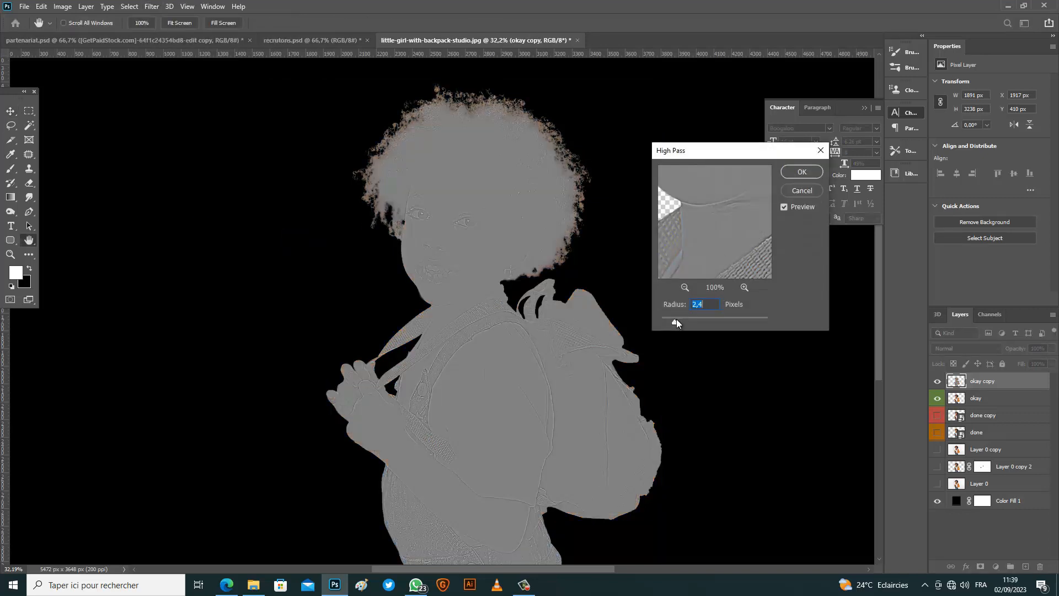
{"action": "left_click_drag", "start_coordinate": [677, 321], "coordinate": [679, 320]}
{"action": "left_click", "coordinate": [785, 176]}
{"action": "key", "text": "v"}
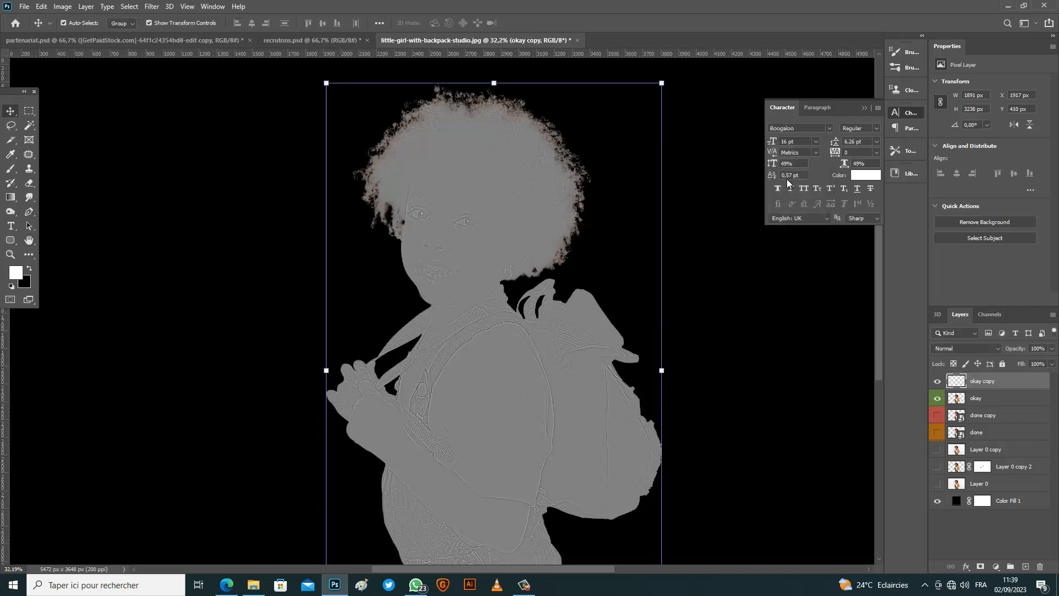
Set the "okay copy" layer's blend mode to Overlay and inspect the sharpening on the girl's face.
{"action": "left_click", "coordinate": [973, 349]}
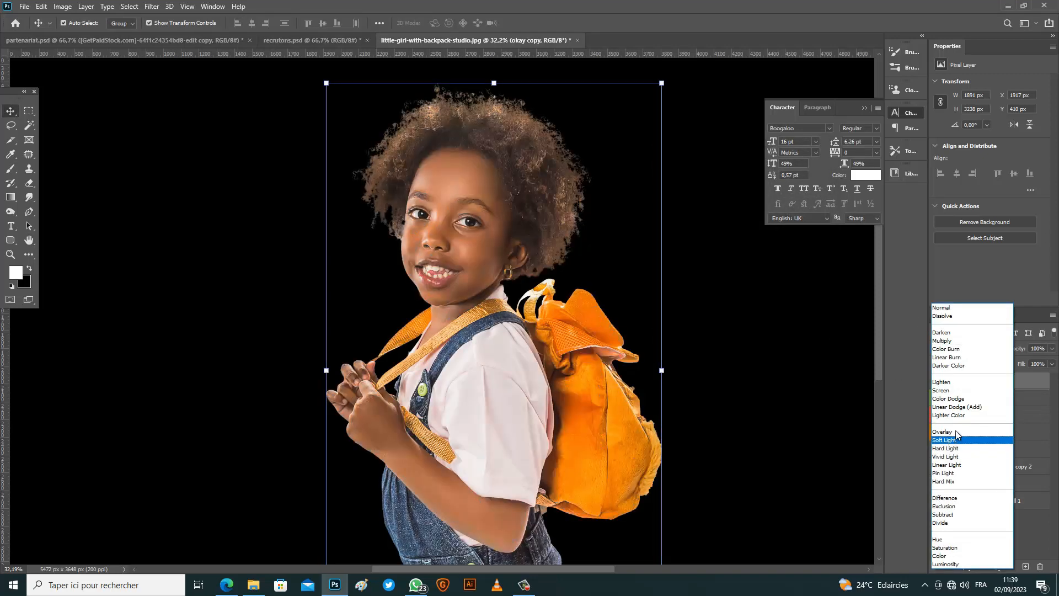
{"action": "left_click", "coordinate": [956, 432]}
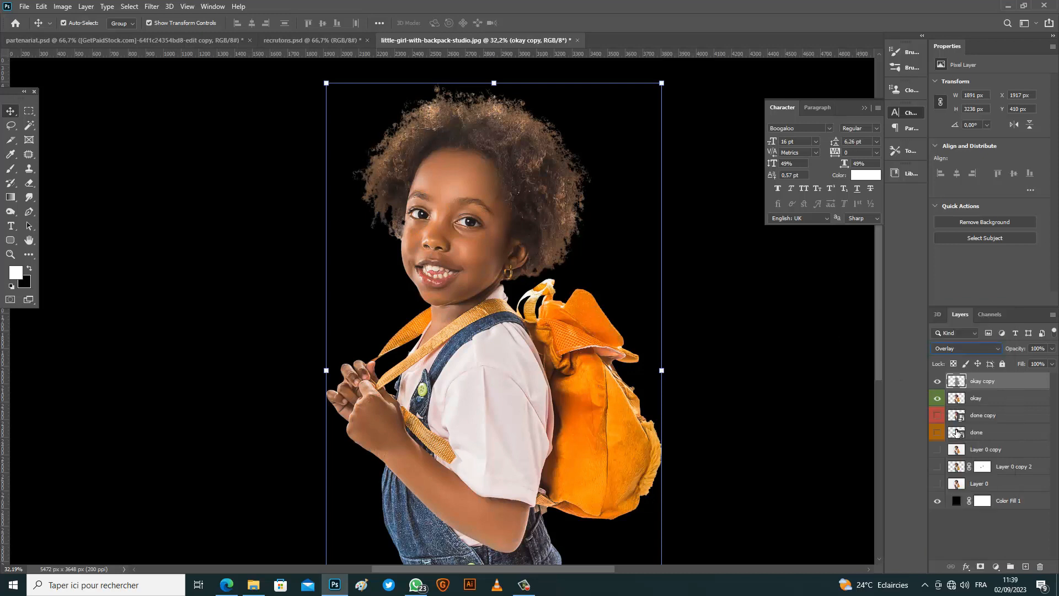
{"action": "scroll", "coordinate": [364, 253], "scroll_direction": "down", "scroll_amount": 2}
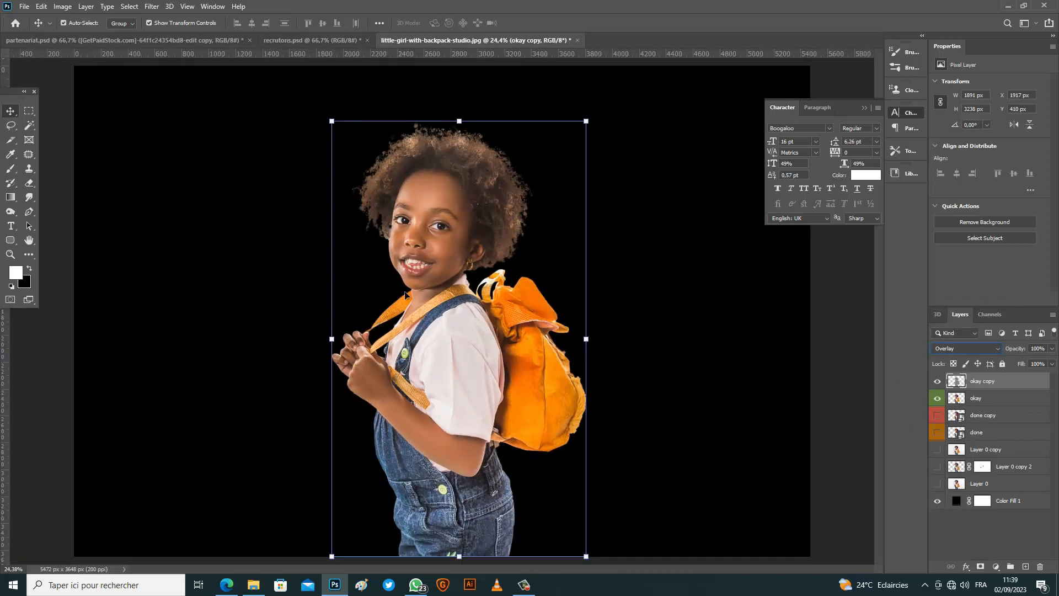
{"action": "left_click", "coordinate": [711, 366]}
{"action": "scroll", "coordinate": [434, 231], "scroll_direction": "up", "scroll_amount": 9}
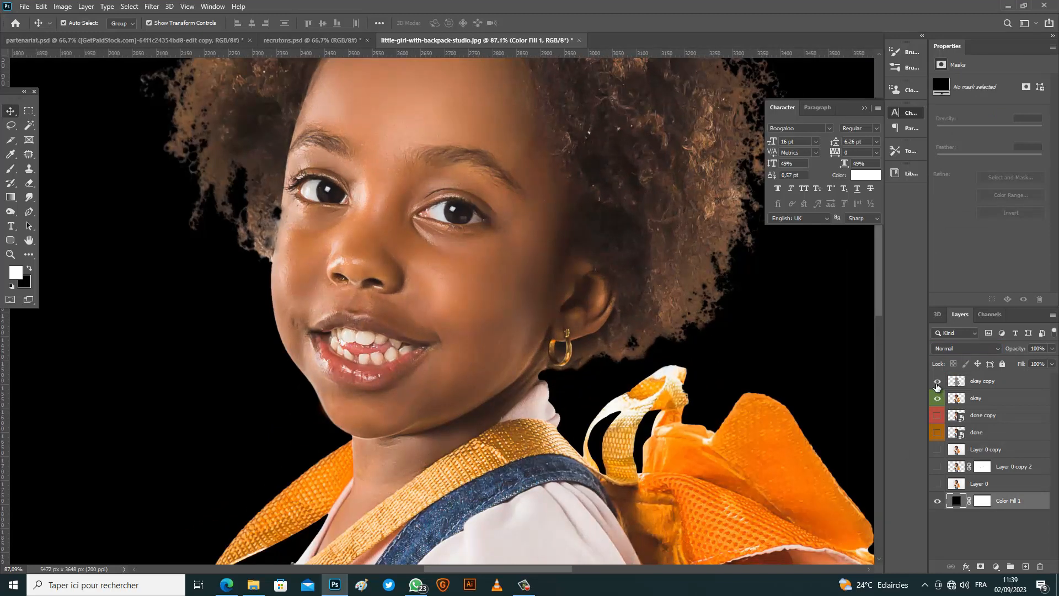
{"action": "scroll", "coordinate": [502, 376], "scroll_direction": "down", "scroll_amount": 8}
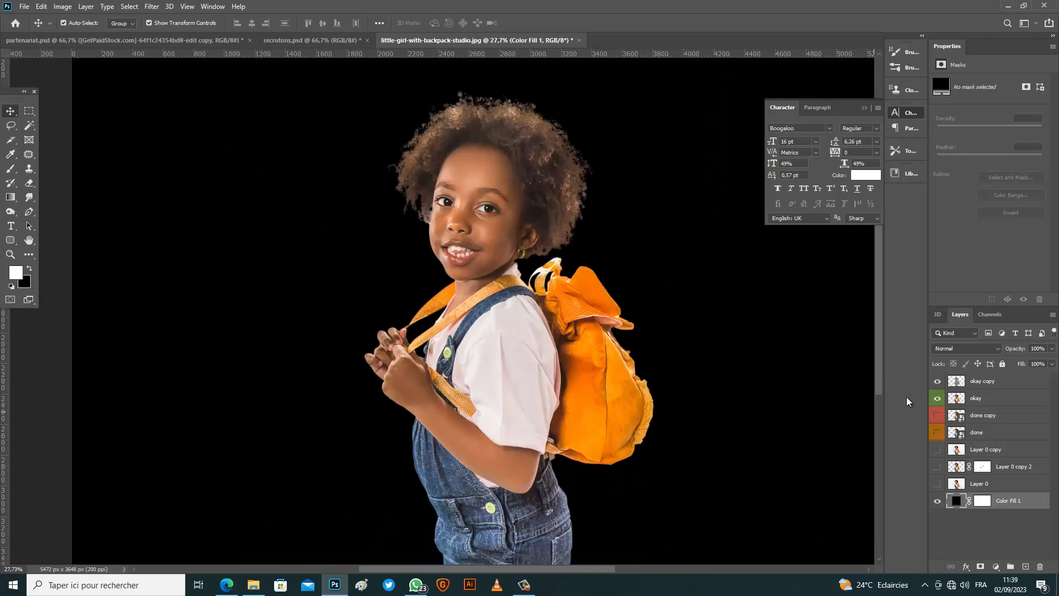
Load the girl's outline as a selection, fill it with gray on a new layer above "okay copy", and deselect.
{"action": "left_click", "coordinate": [998, 382]}
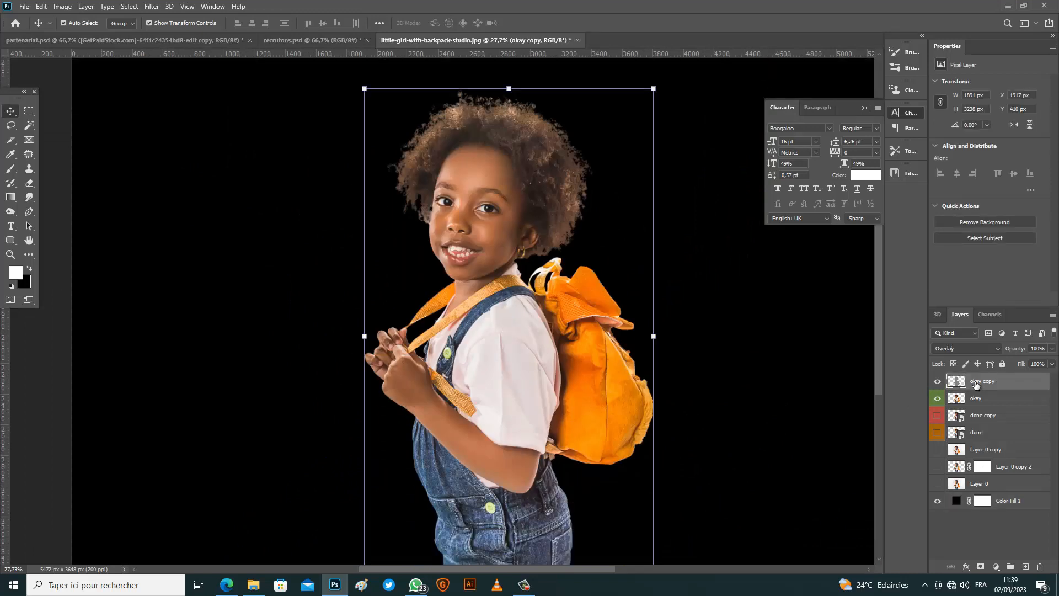
{"action": "left_click", "coordinate": [964, 400], "text": "ctrl"}
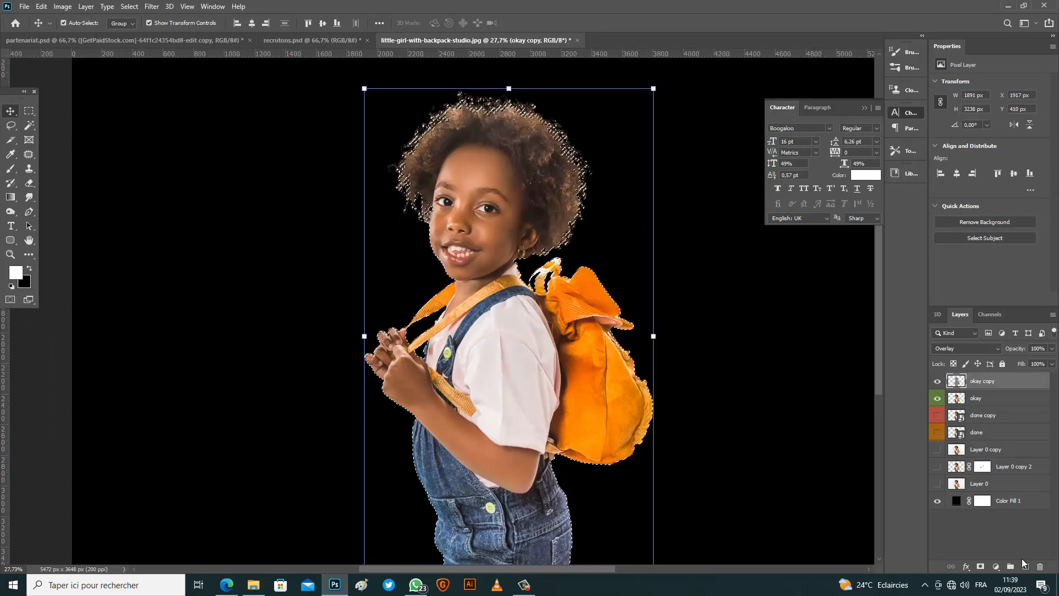
{"action": "left_click", "coordinate": [1024, 566]}
{"action": "left_click", "coordinate": [41, 7]}
{"action": "left_click", "coordinate": [75, 180]}
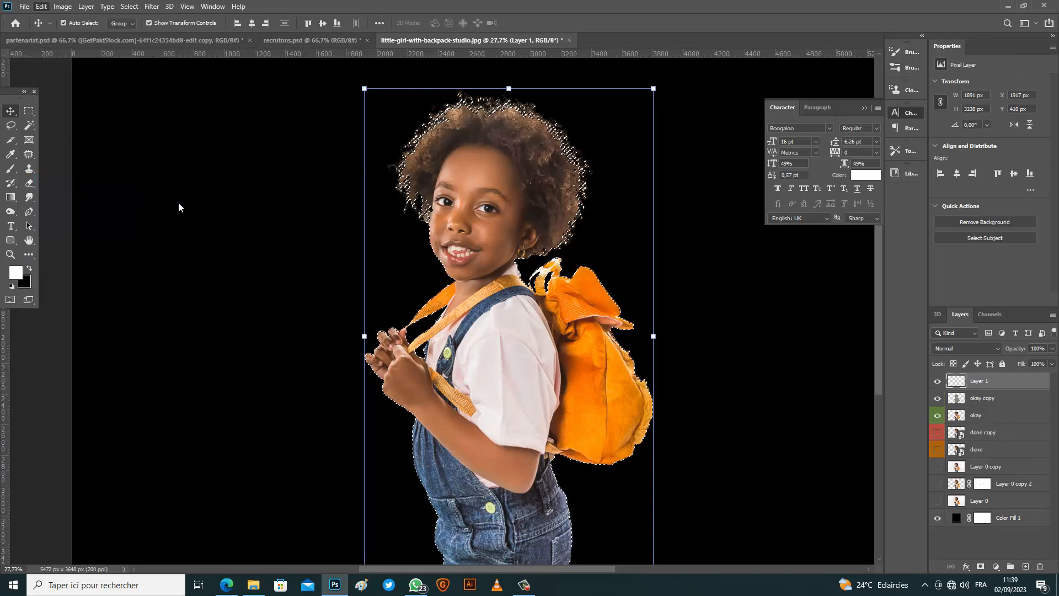
{"action": "left_click", "coordinate": [598, 155]}
{"action": "key", "text": "v"}
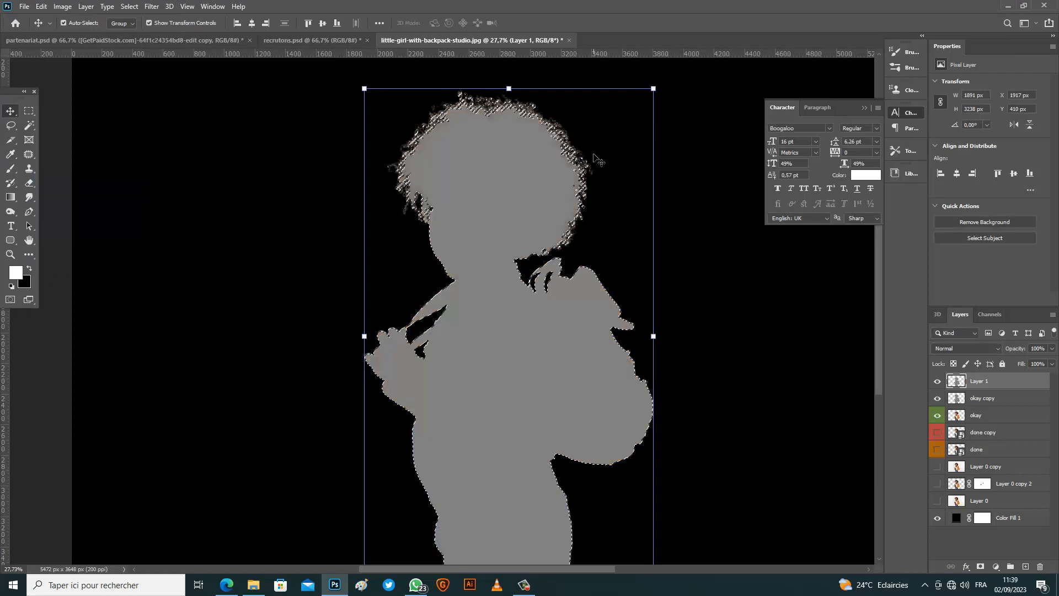
{"action": "key", "text": "ctrl+d"}
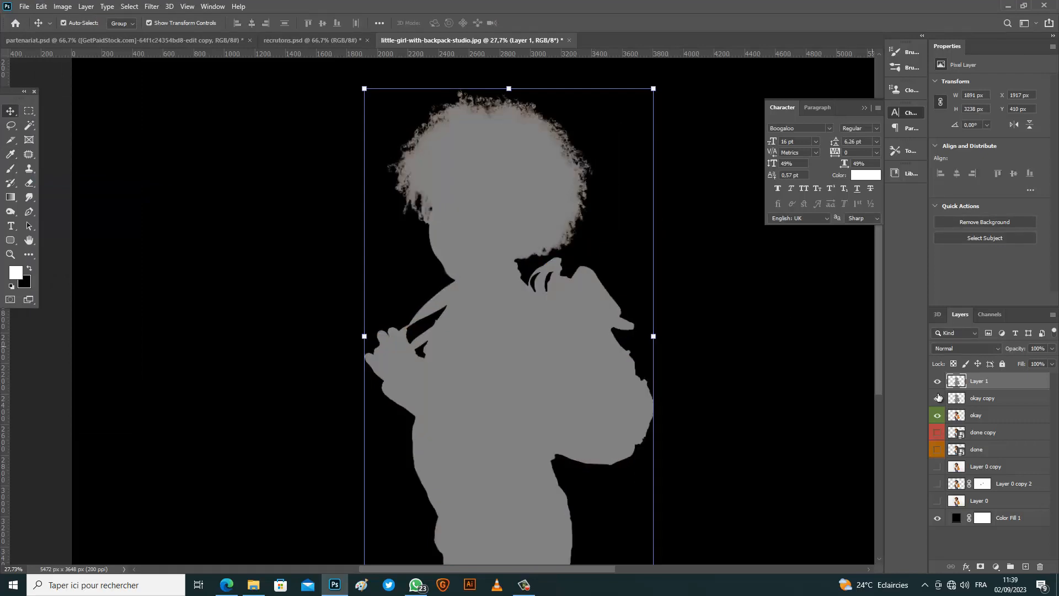
Rename the gray layer as "dodge" and set its blend mode to Overlay.
{"action": "double_click", "coordinate": [979, 381]}
{"action": "key", "text": "Return"}
{"action": "left_click", "coordinate": [990, 349]}
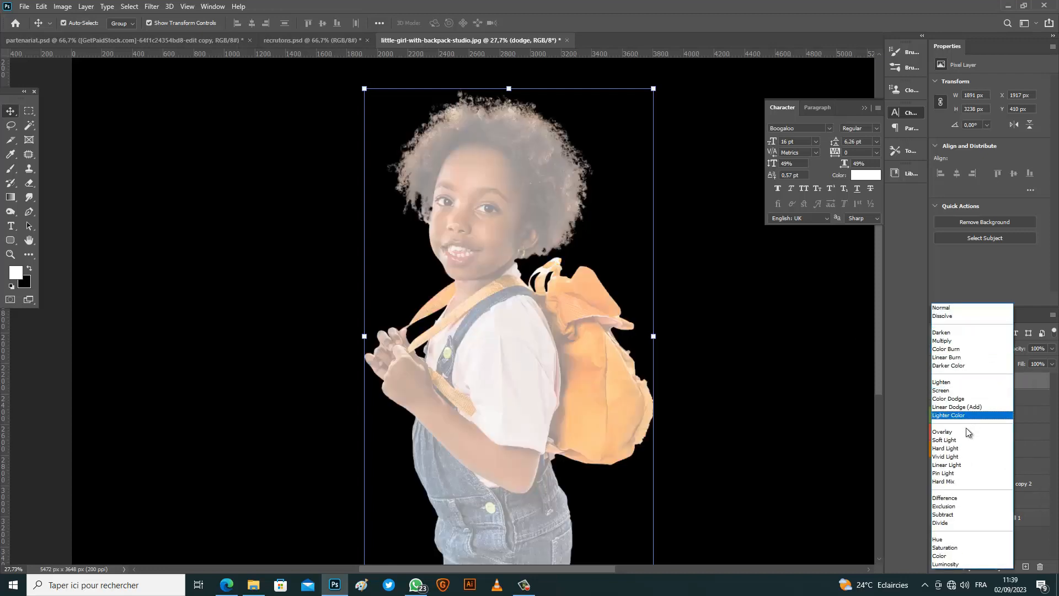
{"action": "left_click", "coordinate": [965, 432]}
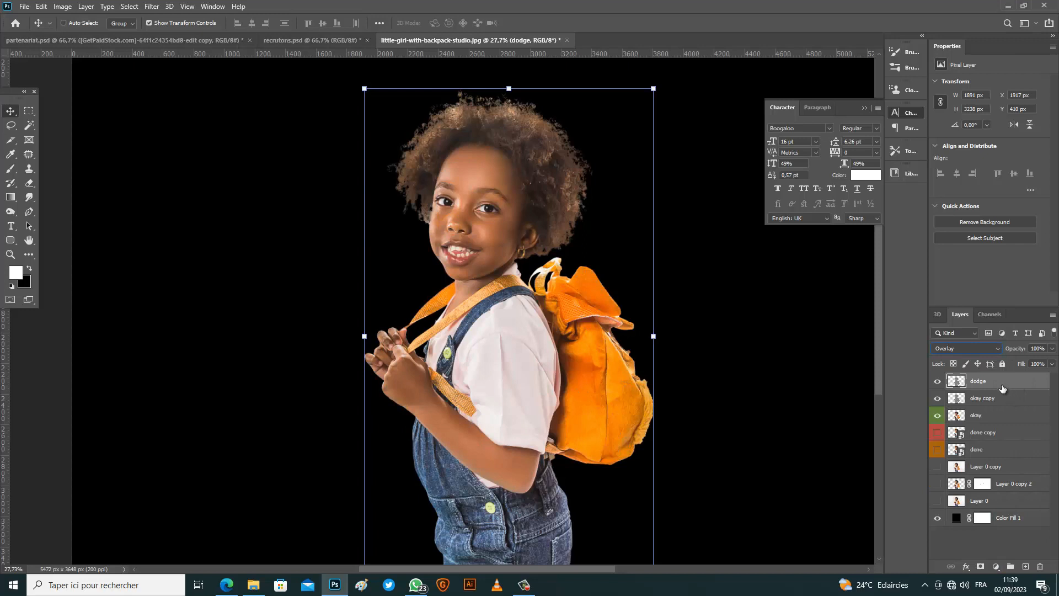
Duplicate the "dodge" layer and name the copy "burn".
{"action": "key", "text": "ctrl+j"}
{"action": "double_click", "coordinate": [982, 385]}
{"action": "type", "text": "bu"}
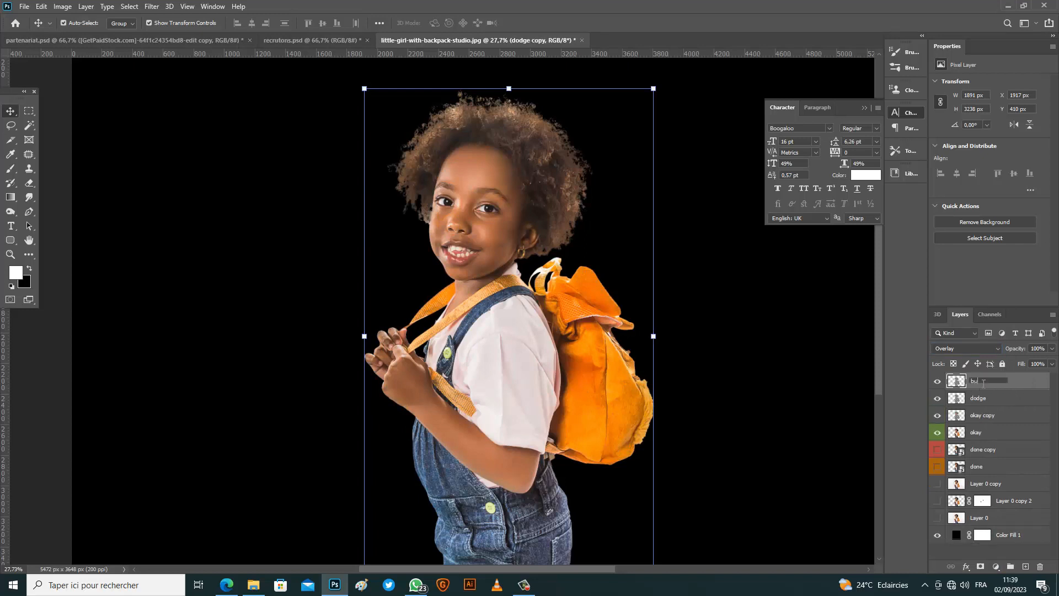
{"action": "type", "text": "rn"}
{"action": "key", "text": "Return"}
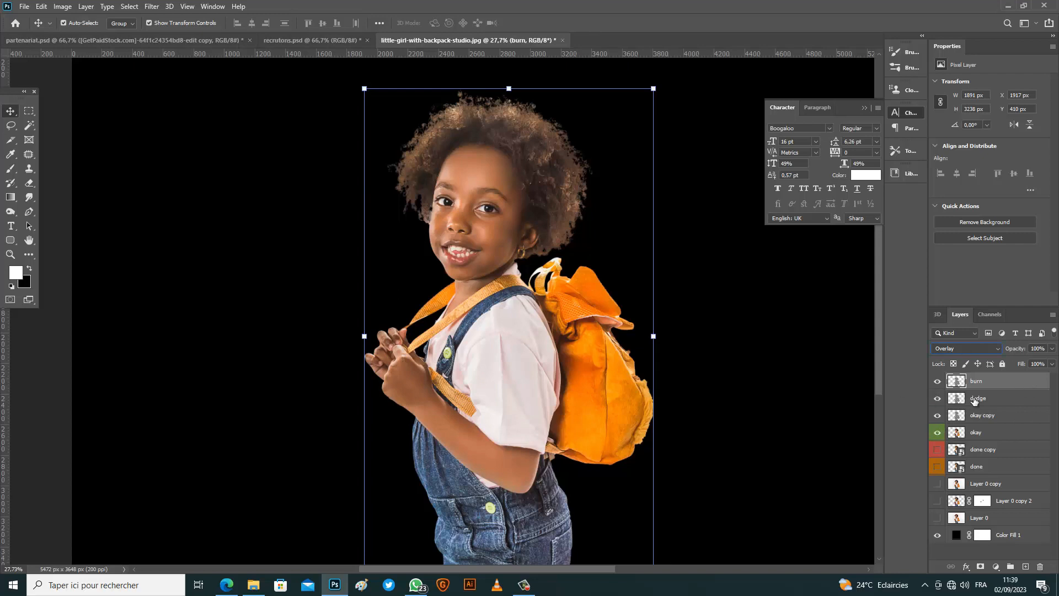
Add a Black & White adjustment layer above "burn" and set its Reds to -48.
{"action": "left_click", "coordinate": [997, 568]}
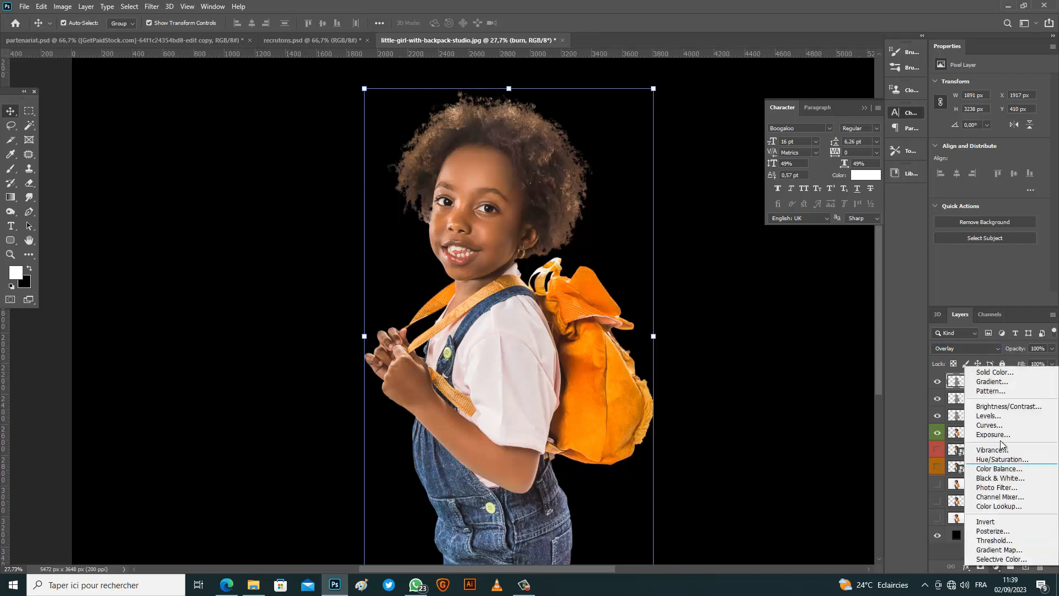
{"action": "left_click", "coordinate": [990, 477]}
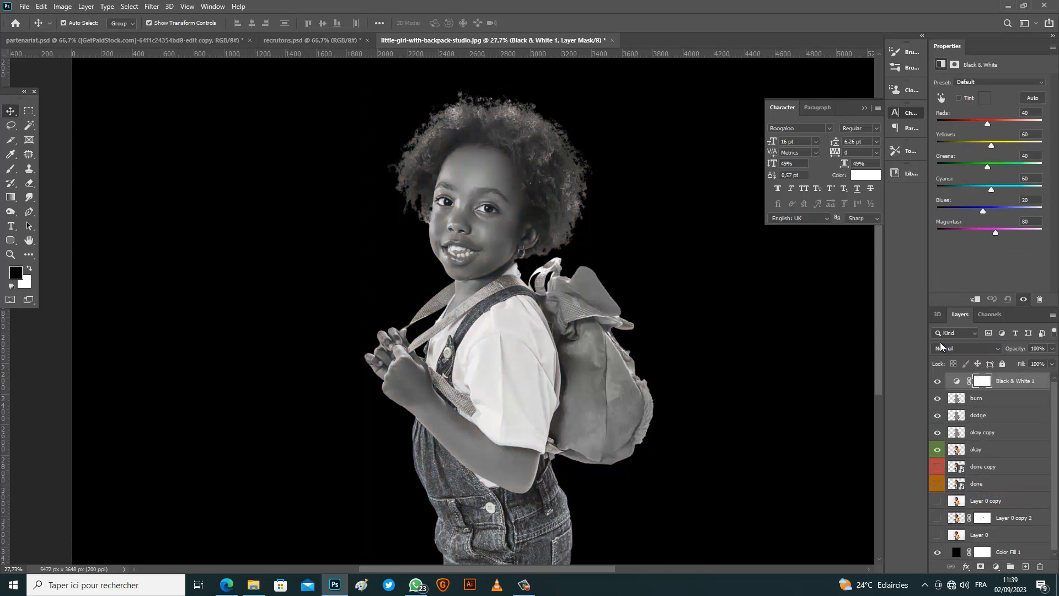
{"action": "left_click_drag", "start_coordinate": [984, 126], "coordinate": [969, 123]}
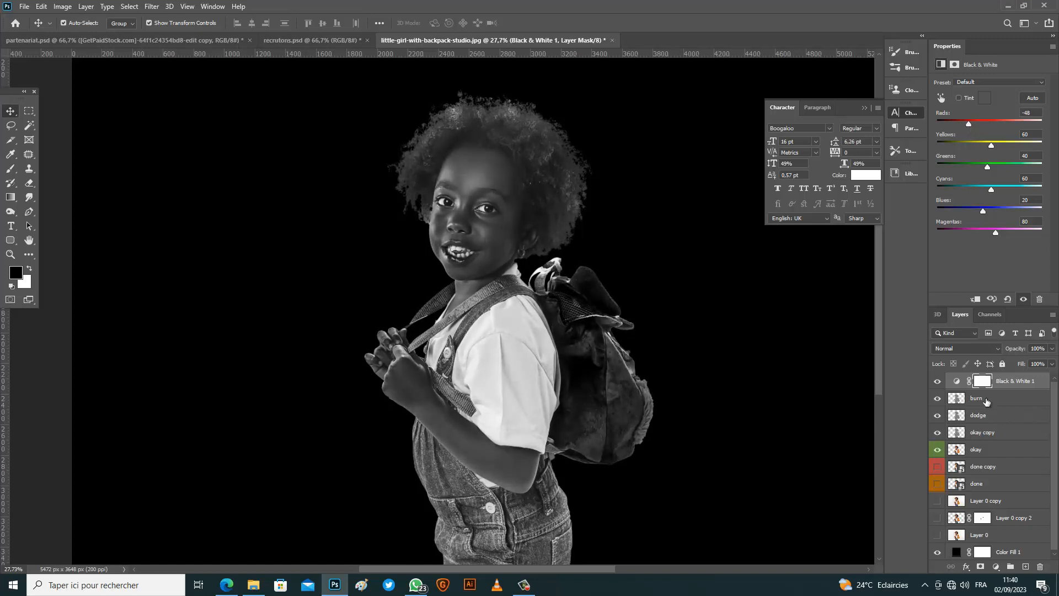
Select the "dodge" layer and activate the Dodge tool for working on the girl's face.
{"action": "left_click", "coordinate": [979, 415]}
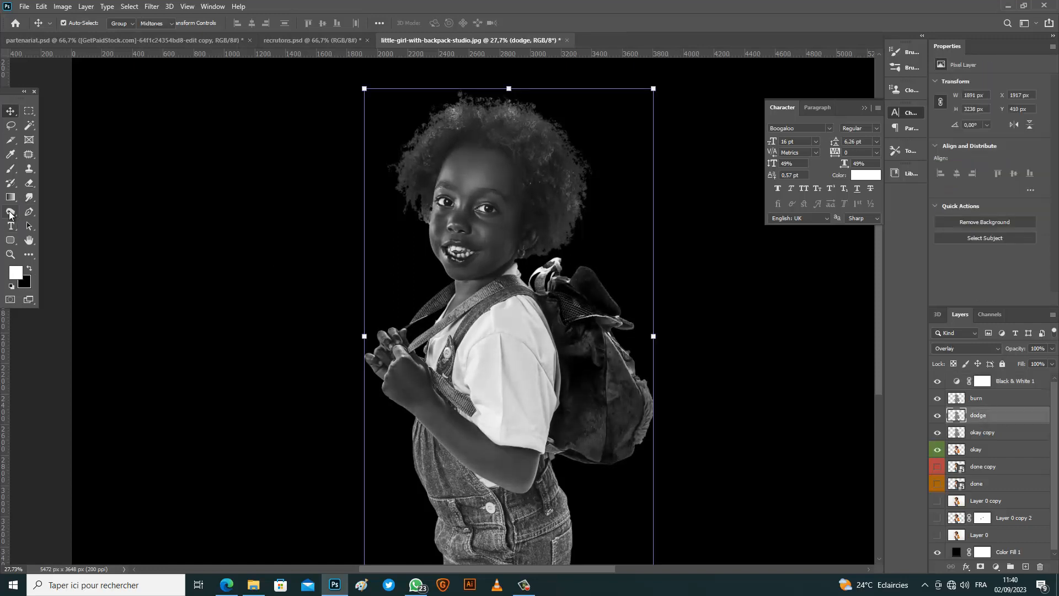
{"action": "left_click", "coordinate": [10, 212]}
{"action": "left_click", "coordinate": [49, 212]}
{"action": "scroll", "coordinate": [452, 169], "scroll_direction": "up", "scroll_amount": 3}
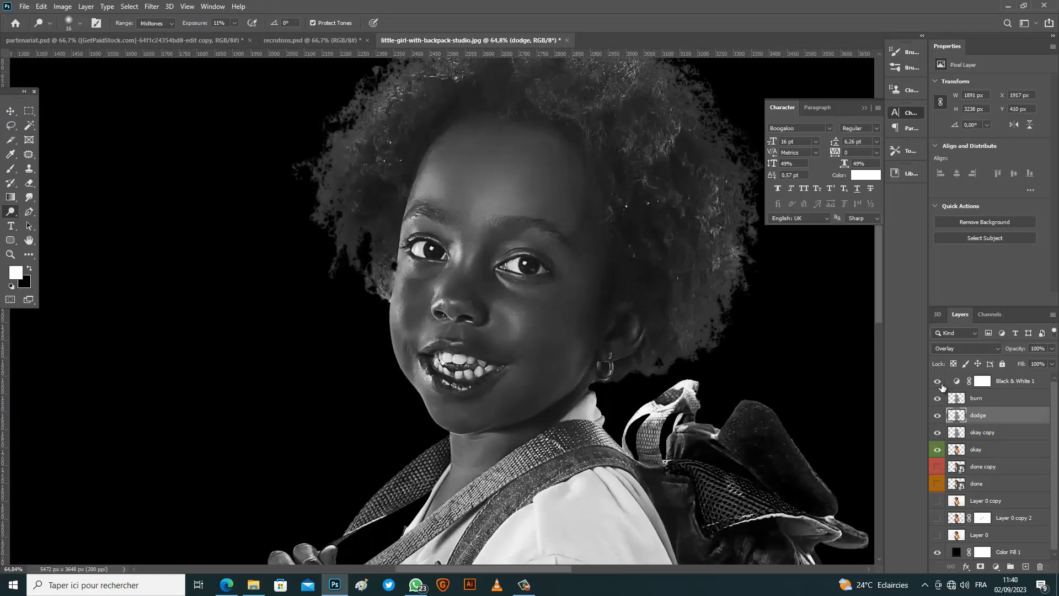
{"action": "scroll", "coordinate": [455, 253], "scroll_direction": "up", "scroll_amount": 1}
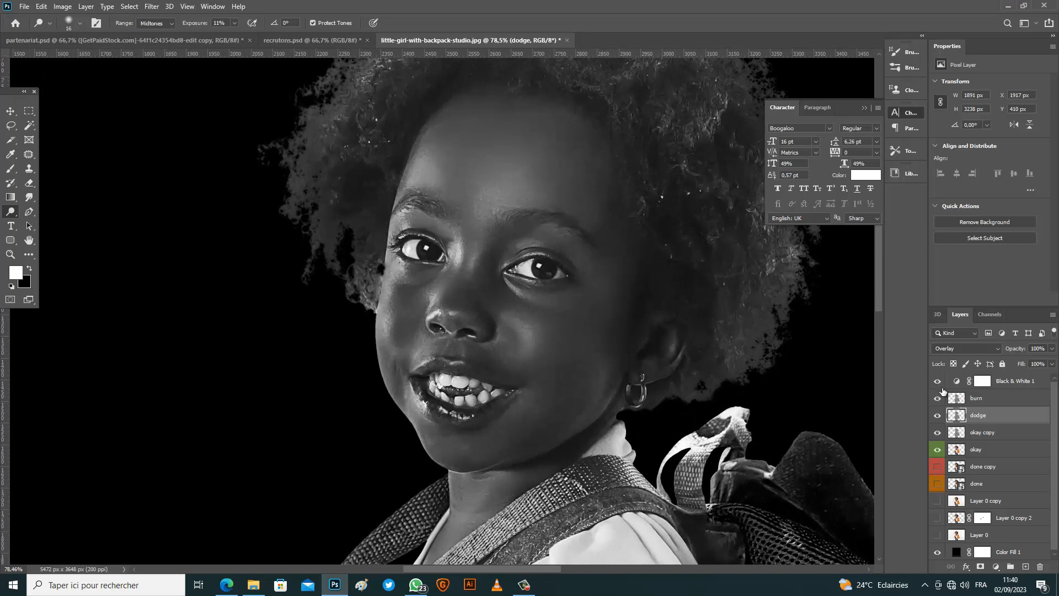
Dodge the forehead highlights above both eyebrows on the dodge layer at 11% midtone exposure, checking them in black and white.
{"action": "scroll", "coordinate": [422, 168], "scroll_direction": "up", "scroll_amount": 1}
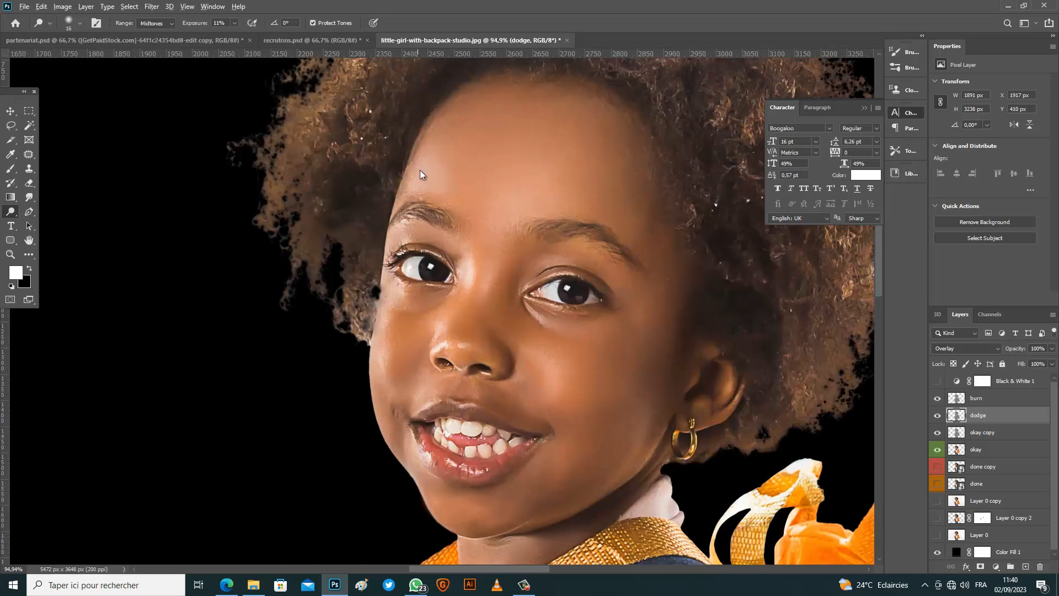
{"action": "scroll", "coordinate": [422, 163], "scroll_direction": "up", "scroll_amount": 1}
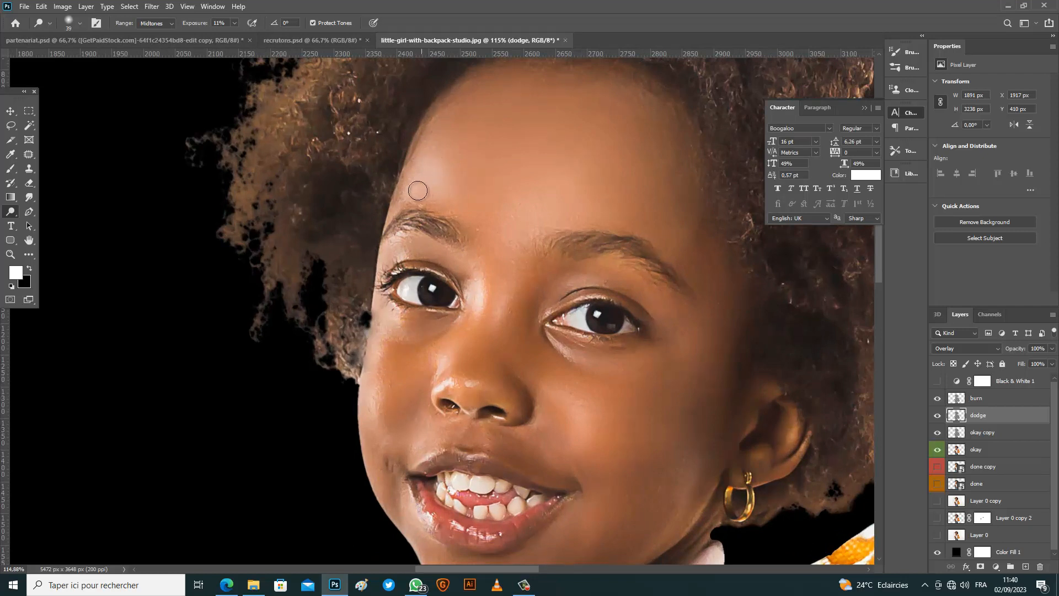
{"action": "mouse_move", "coordinate": [429, 162]}
{"action": "left_mouse_down"}
{"action": "mouse_move", "coordinate": [447, 192]}
{"action": "mouse_move", "coordinate": [431, 158]}
{"action": "mouse_move", "coordinate": [446, 197]}
{"action": "mouse_move", "coordinate": [406, 194]}
{"action": "mouse_move", "coordinate": [425, 174]}
{"action": "mouse_move", "coordinate": [417, 190]}
{"action": "mouse_move", "coordinate": [447, 187]}
{"action": "mouse_move", "coordinate": [427, 183]}
{"action": "mouse_move", "coordinate": [430, 169]}
{"action": "mouse_move", "coordinate": [429, 193]}
{"action": "left_mouse_up"}
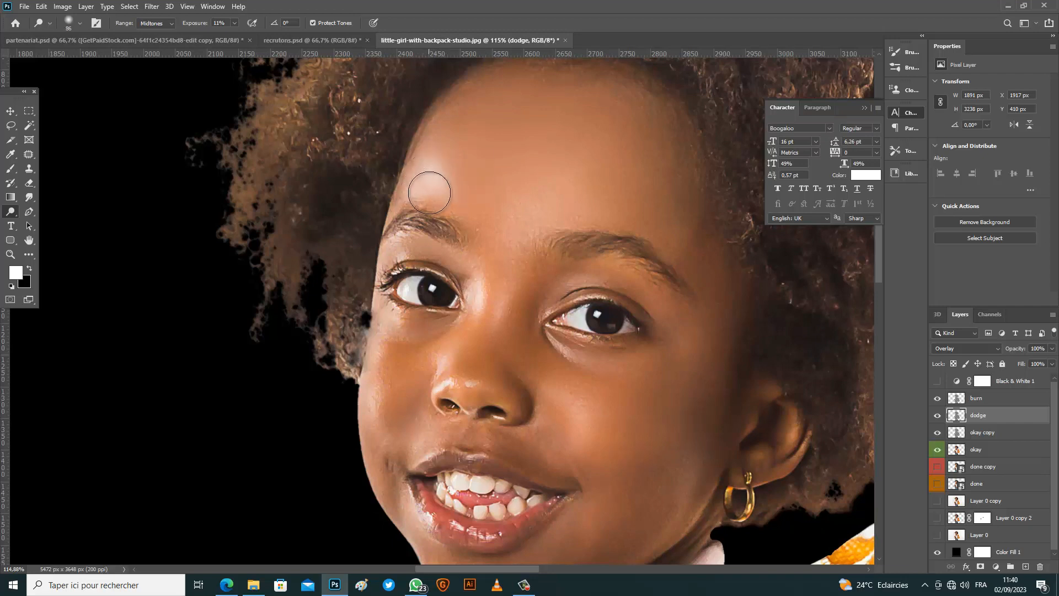
{"action": "left_click", "coordinate": [935, 381]}
{"action": "mouse_move", "coordinate": [531, 227]}
{"action": "left_mouse_down"}
{"action": "mouse_move", "coordinate": [525, 234]}
{"action": "mouse_move", "coordinate": [540, 200]}
{"action": "mouse_move", "coordinate": [584, 210]}
{"action": "mouse_move", "coordinate": [530, 241]}
{"action": "left_mouse_up"}
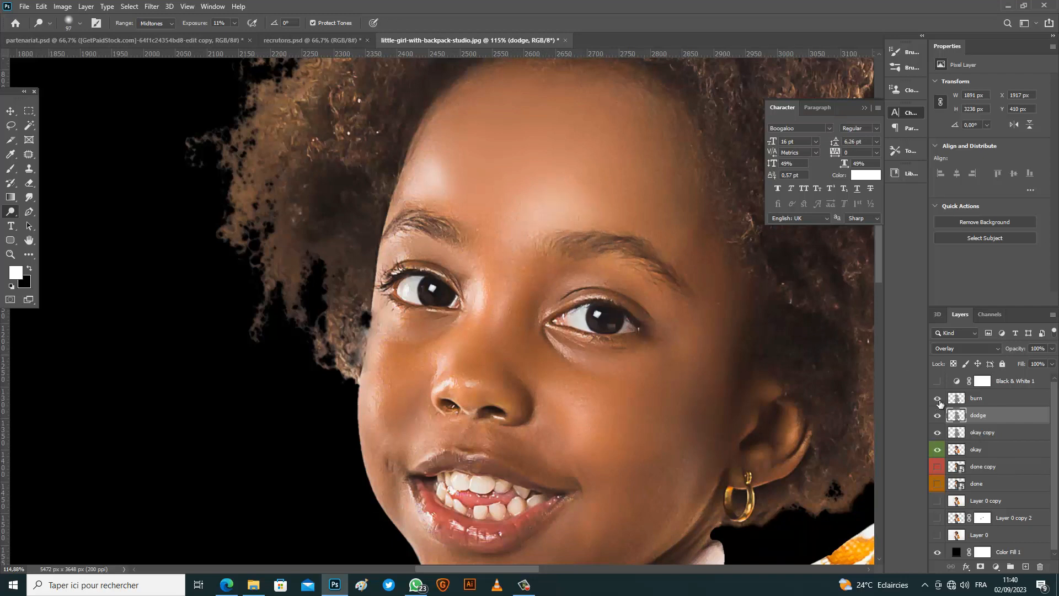
{"action": "left_click", "coordinate": [936, 382]}
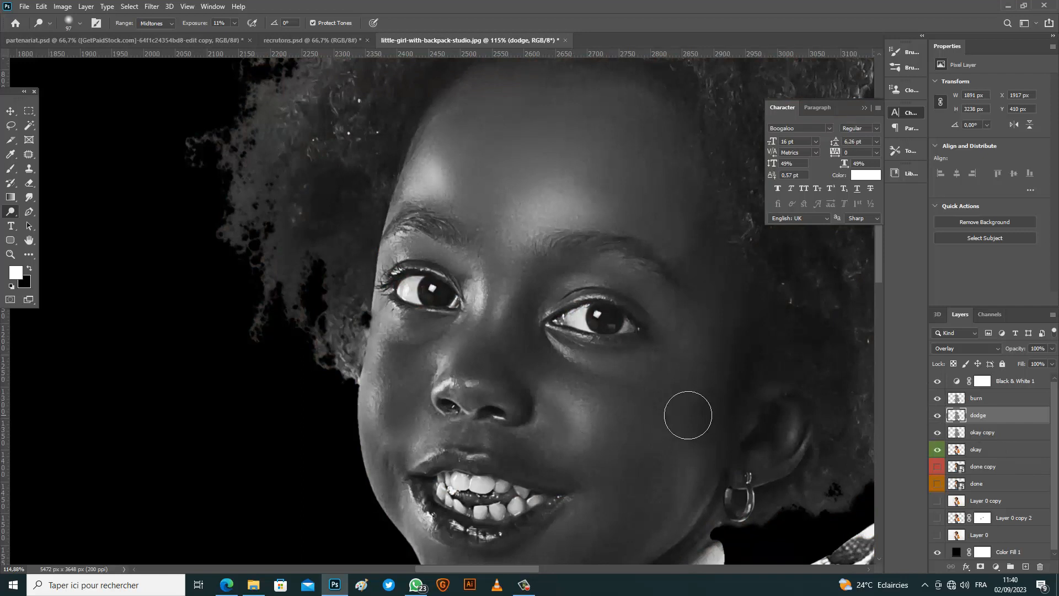
{"action": "left_click", "coordinate": [940, 383]}
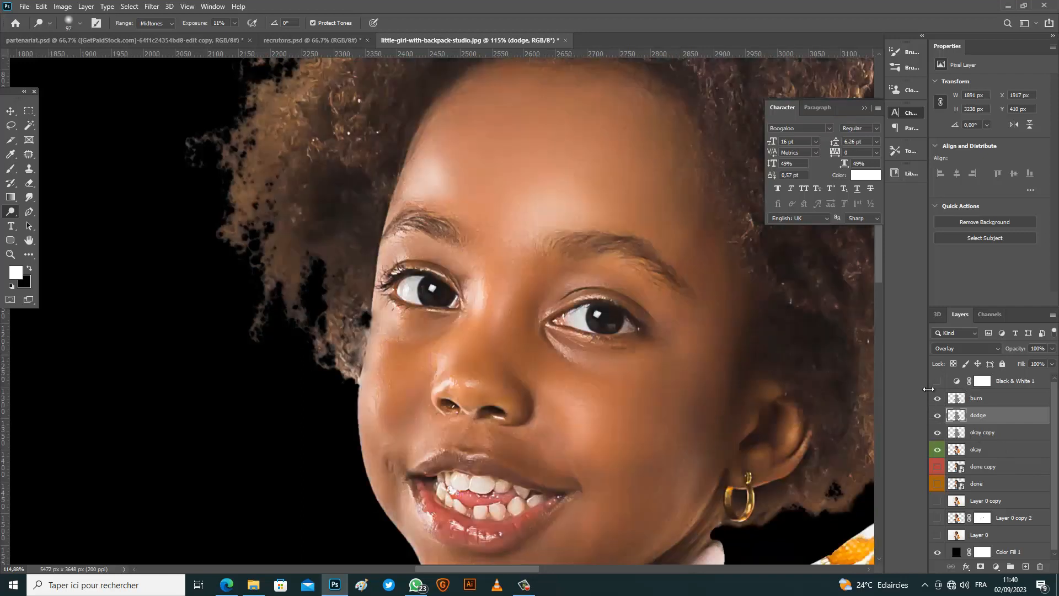
Dodge a soft highlight onto her left cheek and check it through the Black & White adjustment layer.
{"action": "mouse_move", "coordinate": [574, 432]}
{"action": "left_mouse_down"}
{"action": "mouse_move", "coordinate": [574, 412]}
{"action": "mouse_move", "coordinate": [581, 421]}
{"action": "left_mouse_up"}
{"action": "right_click", "coordinate": [578, 424], "text": "alt"}
{"action": "mouse_move", "coordinate": [570, 397]}
{"action": "left_mouse_down"}
{"action": "mouse_move", "coordinate": [581, 425]}
{"action": "mouse_move", "coordinate": [570, 451]}
{"action": "mouse_move", "coordinate": [564, 396]}
{"action": "mouse_move", "coordinate": [588, 433]}
{"action": "left_mouse_up"}
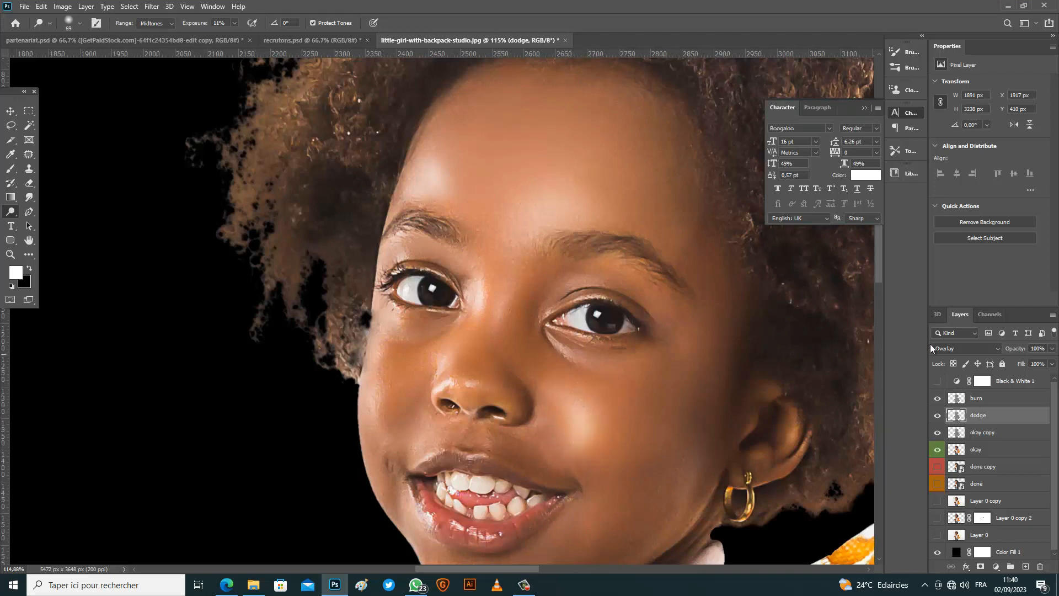
{"action": "left_click", "coordinate": [937, 381]}
{"action": "left_click", "coordinate": [937, 381]}
{"action": "left_click", "coordinate": [937, 380]}
Dodge the inner corner of her right eye and the forehead above her left eyebrow, with the burn layer hidden.
{"action": "scroll", "coordinate": [460, 298], "scroll_direction": "up", "scroll_amount": 2}
{"action": "left_click_drag", "start_coordinate": [461, 294], "coordinate": [454, 297]}
{"action": "left_click", "coordinate": [937, 380]}
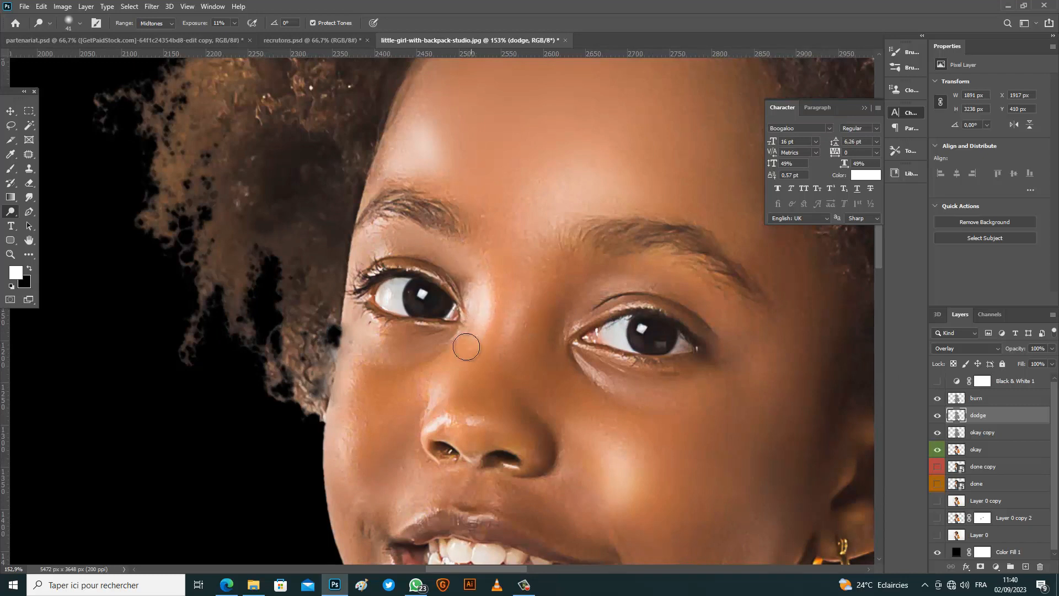
{"action": "mouse_move", "coordinate": [569, 206]}
{"action": "left_mouse_down"}
{"action": "mouse_move", "coordinate": [634, 196]}
{"action": "mouse_move", "coordinate": [662, 204]}
{"action": "mouse_move", "coordinate": [606, 194]}
{"action": "mouse_move", "coordinate": [631, 204]}
{"action": "mouse_move", "coordinate": [618, 184]}
{"action": "left_mouse_up"}
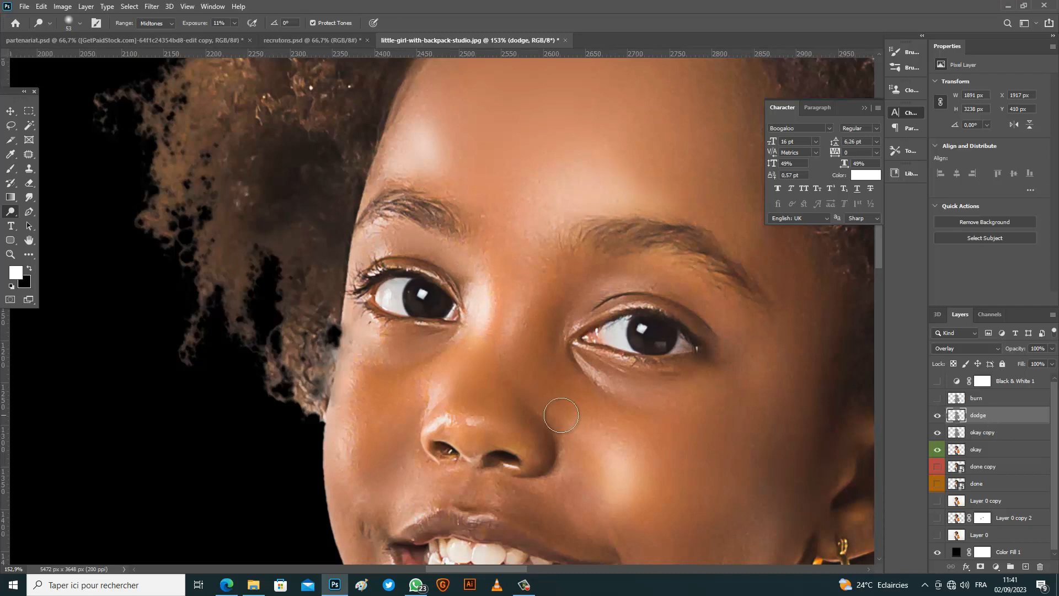
{"action": "scroll", "coordinate": [484, 366], "scroll_direction": "down", "scroll_amount": 6}
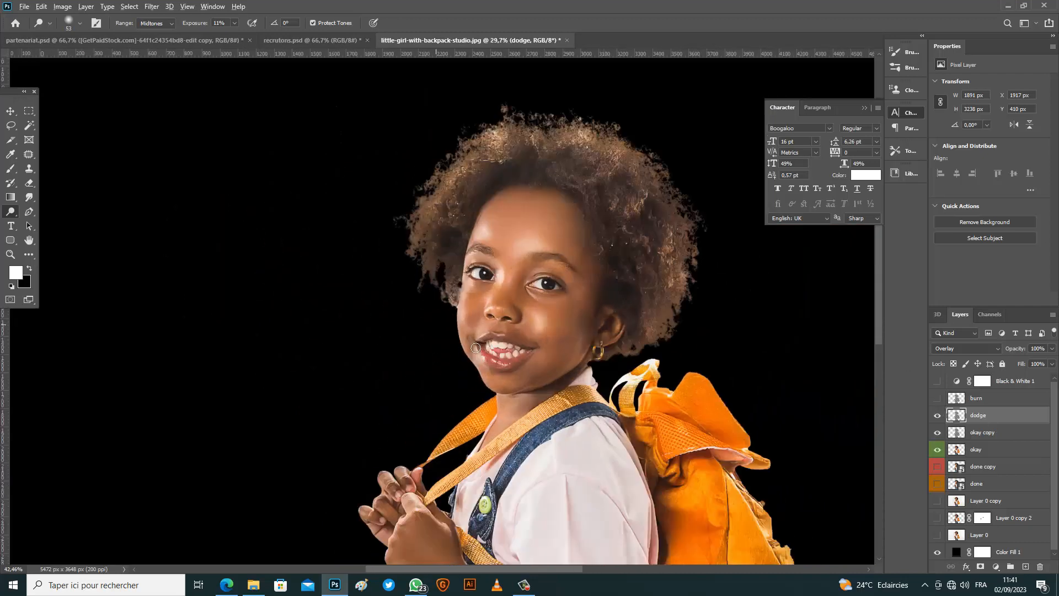
{"action": "scroll", "coordinate": [475, 348], "scroll_direction": "up", "scroll_amount": 4}
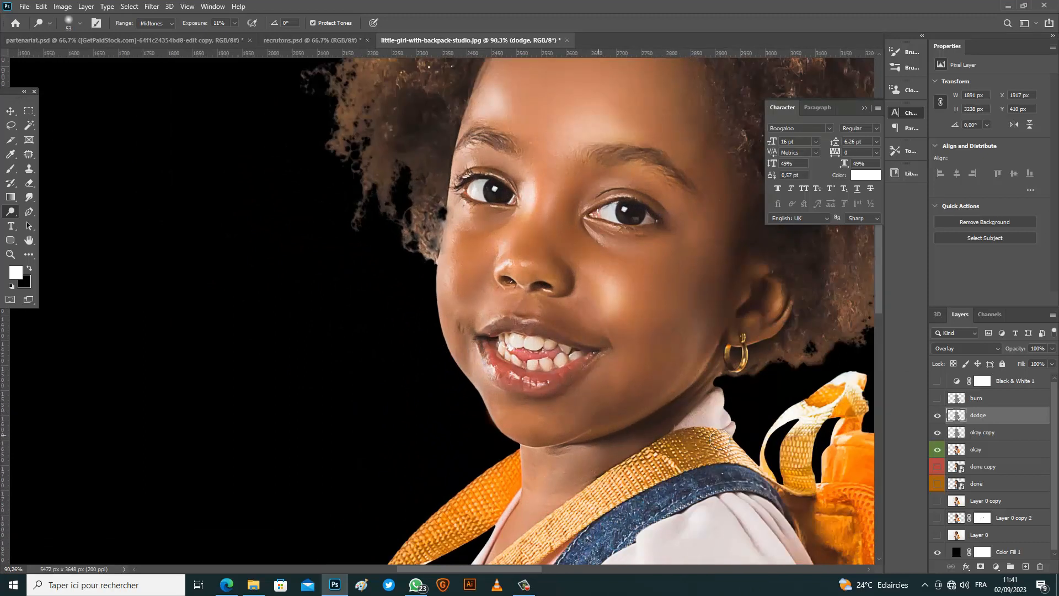
{"action": "left_click", "coordinate": [937, 381]}
{"action": "left_click", "coordinate": [937, 382]}
{"action": "left_click", "coordinate": [937, 382]}
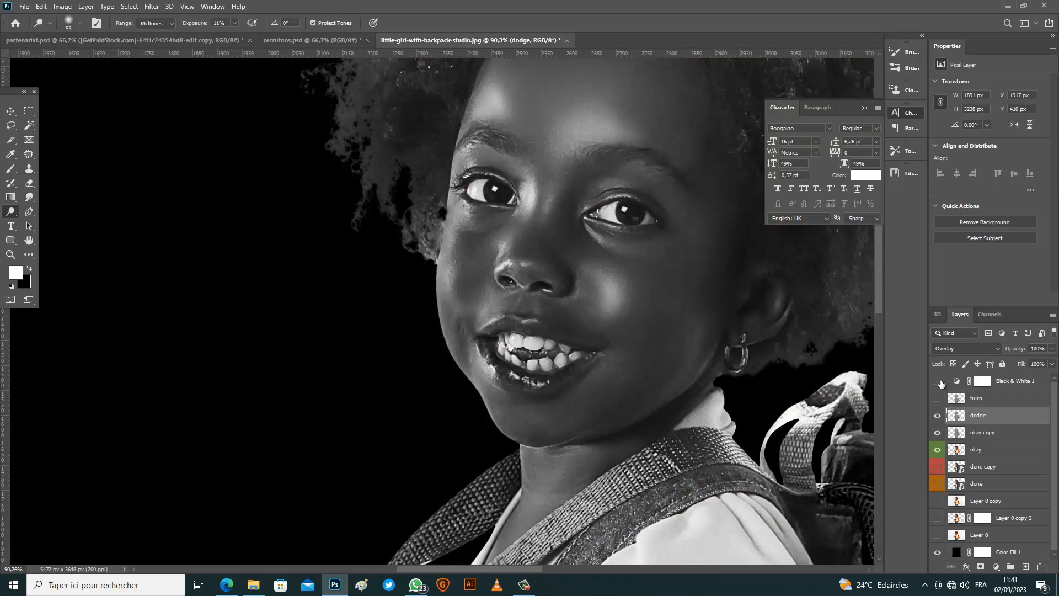
{"action": "left_click", "coordinate": [937, 382]}
Dodge her right cheek and the skin around her mouth, comparing the face with the dodge layer off and on.
{"action": "scroll", "coordinate": [480, 301], "scroll_direction": "up", "scroll_amount": 2}
{"action": "mouse_move", "coordinate": [431, 274]}
{"action": "left_mouse_down"}
{"action": "mouse_move", "coordinate": [446, 302]}
{"action": "mouse_move", "coordinate": [448, 269]}
{"action": "mouse_move", "coordinate": [440, 324]}
{"action": "left_mouse_up"}
{"action": "right_click", "coordinate": [448, 374], "text": "alt"}
{"action": "left_click_drag", "start_coordinate": [513, 452], "coordinate": [531, 472]}
{"action": "left_click", "coordinate": [937, 416]}
{"action": "left_click", "coordinate": [937, 415]}
{"action": "scroll", "coordinate": [560, 294], "scroll_direction": "down", "scroll_amount": 4}
{"action": "left_click", "coordinate": [937, 381]}
{"action": "left_click", "coordinate": [937, 381]}
Dodge a highlight along the forearm, checking it with the Black & White adjustment layer.
{"action": "scroll", "coordinate": [667, 530], "scroll_direction": "up", "scroll_amount": 2}
{"action": "left_click_drag", "start_coordinate": [670, 546], "coordinate": [732, 428]}
{"action": "left_click", "coordinate": [937, 381]}
{"action": "left_click", "coordinate": [937, 381]}
{"action": "right_click", "coordinate": [650, 425], "text": "alt"}
{"action": "left_click_drag", "start_coordinate": [650, 425], "coordinate": [618, 417]}
Dodge the back of the front hand and the wrist with a small brush, checking the tones in black and white.
{"action": "scroll", "coordinate": [367, 240], "scroll_direction": "up", "scroll_amount": 5}
{"action": "right_click", "coordinate": [515, 251], "text": "alt"}
{"action": "left_click_drag", "start_coordinate": [515, 251], "coordinate": [498, 228]}
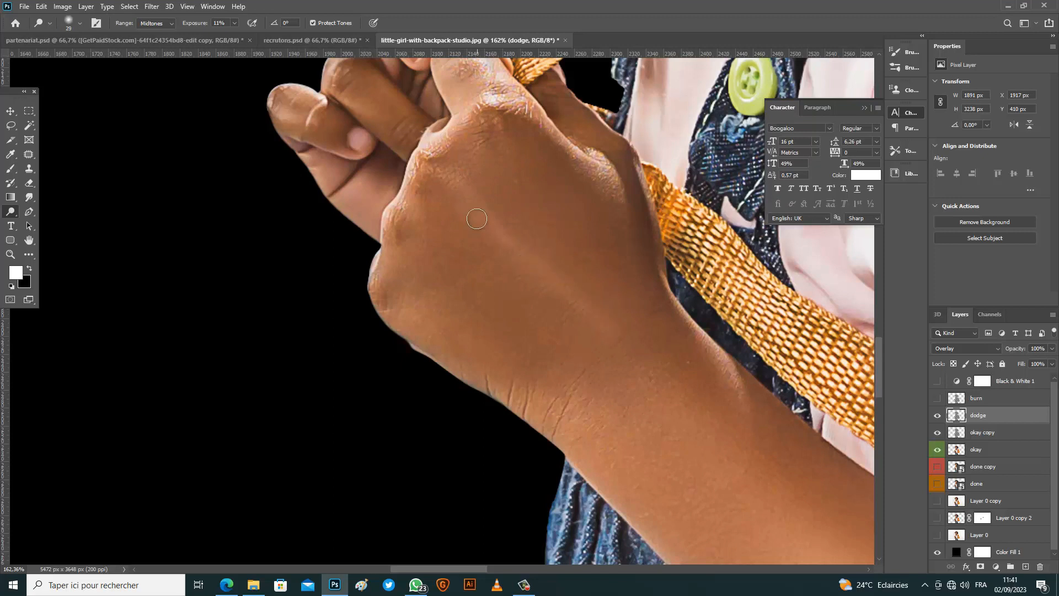
{"action": "scroll", "coordinate": [477, 219], "scroll_direction": "down", "scroll_amount": 4}
{"action": "right_click", "coordinate": [693, 432], "text": "alt"}
{"action": "left_click", "coordinate": [937, 381]}
{"action": "left_click", "coordinate": [937, 381]}
Examine the highlights on the hands and the whole figure in black and white and in color.
{"action": "scroll", "coordinate": [607, 432], "scroll_direction": "down", "scroll_amount": 4}
{"action": "scroll", "coordinate": [523, 338], "scroll_direction": "up", "scroll_amount": 8}
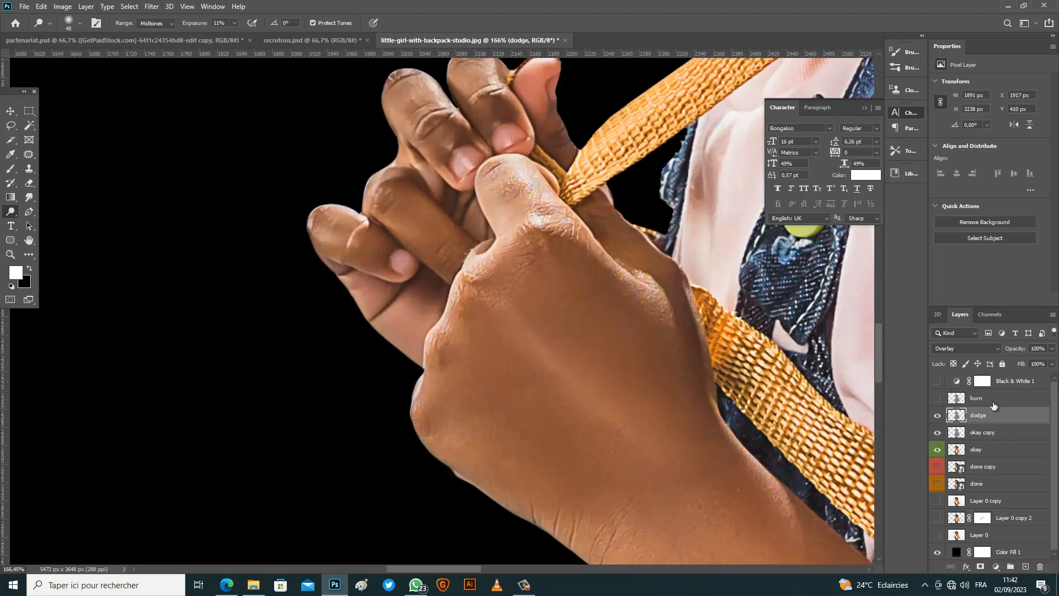
{"action": "left_click", "coordinate": [937, 382]}
{"action": "left_click", "coordinate": [938, 382]}
{"action": "scroll", "coordinate": [515, 356], "scroll_direction": "down", "scroll_amount": 8}
{"action": "left_click", "coordinate": [938, 381]}
{"action": "left_click", "coordinate": [937, 381]}
{"action": "scroll", "coordinate": [704, 354], "scroll_direction": "up", "scroll_amount": 2}
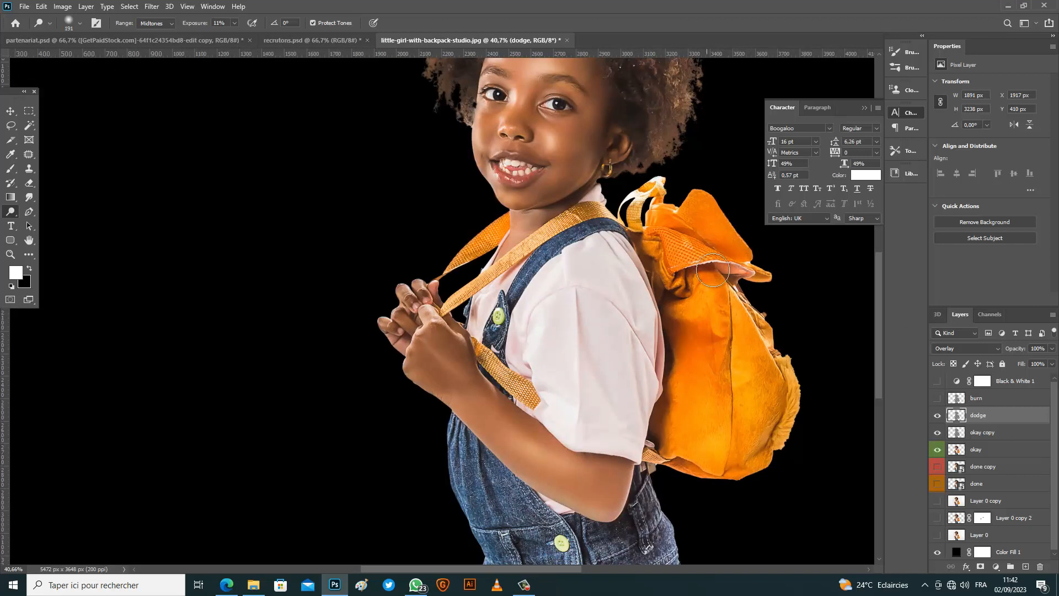
Strengthen the highlight on her left cheek with a larger Dodge brush.
{"action": "scroll", "coordinate": [634, 259], "scroll_direction": "up", "scroll_amount": 2}
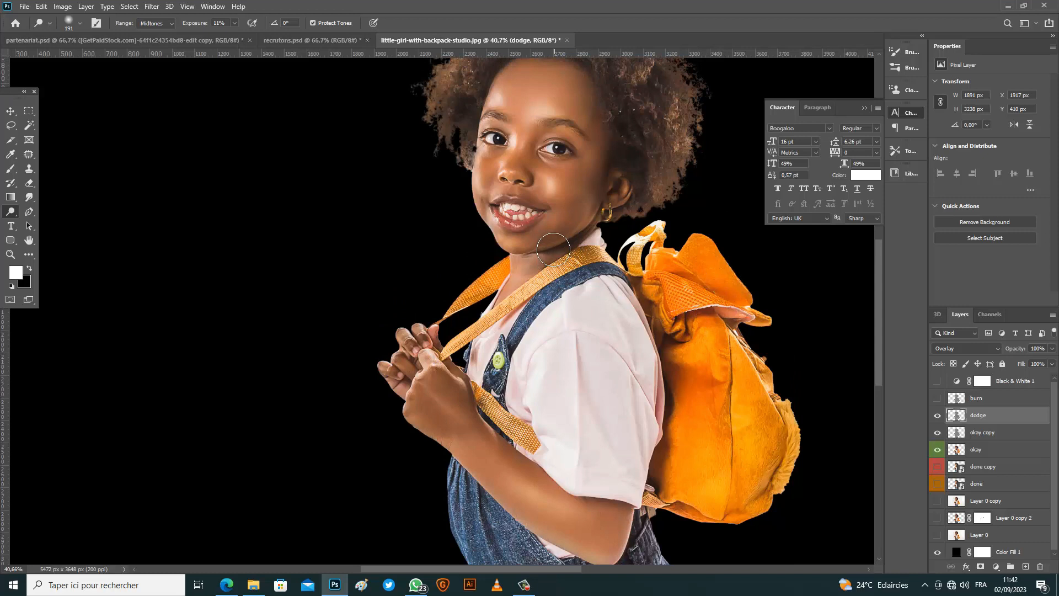
{"action": "scroll", "coordinate": [551, 232], "scroll_direction": "up", "scroll_amount": 3}
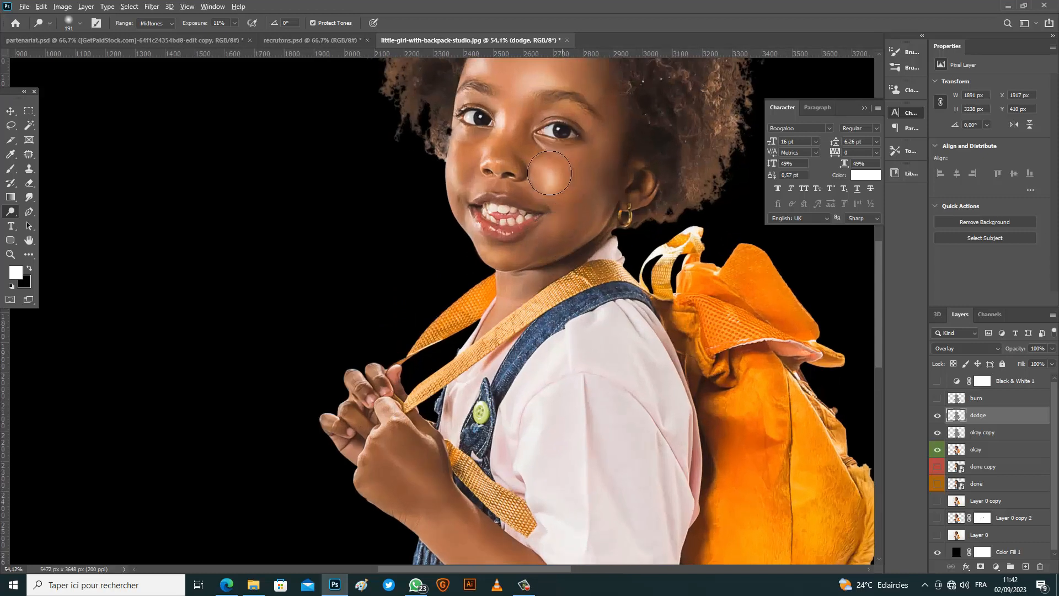
{"action": "left_click", "coordinate": [936, 381]}
{"action": "scroll", "coordinate": [549, 182], "scroll_direction": "up", "scroll_amount": 2}
{"action": "mouse_move", "coordinate": [544, 176]}
{"action": "left_mouse_down"}
{"action": "mouse_move", "coordinate": [554, 197]}
{"action": "mouse_move", "coordinate": [545, 163]}
{"action": "mouse_move", "coordinate": [561, 194]}
{"action": "mouse_move", "coordinate": [549, 202]}
{"action": "mouse_move", "coordinate": [560, 174]}
{"action": "mouse_move", "coordinate": [543, 160]}
{"action": "mouse_move", "coordinate": [561, 206]}
{"action": "mouse_move", "coordinate": [534, 217]}
{"action": "mouse_move", "coordinate": [570, 209]}
{"action": "mouse_move", "coordinate": [544, 218]}
{"action": "left_mouse_up"}
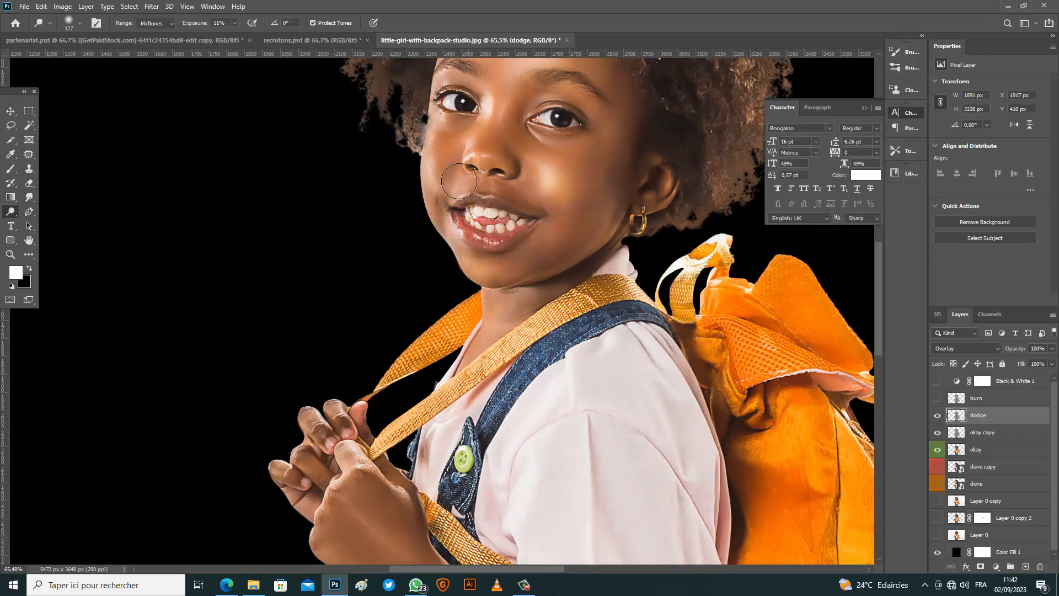
Dodge the tip and side of the nose with a small brush to bring out its highlights.
{"action": "scroll", "coordinate": [480, 133], "scroll_direction": "up", "scroll_amount": 1}
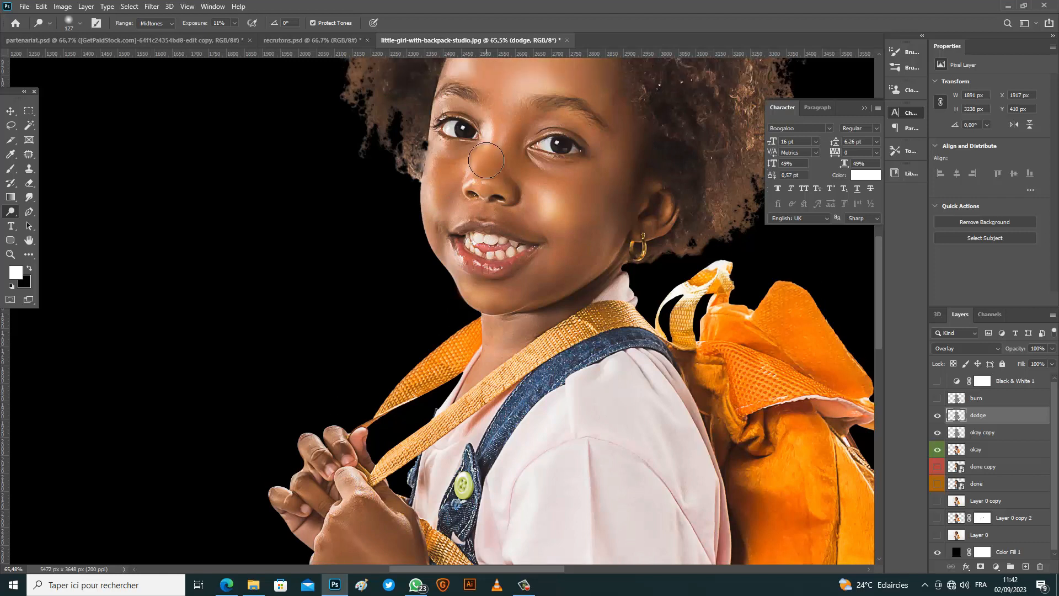
{"action": "scroll", "coordinate": [488, 196], "scroll_direction": "up", "scroll_amount": 1}
{"action": "scroll", "coordinate": [478, 191], "scroll_direction": "up", "scroll_amount": 2}
{"action": "mouse_move", "coordinate": [474, 174]}
{"action": "left_mouse_down"}
{"action": "mouse_move", "coordinate": [447, 177]}
{"action": "mouse_move", "coordinate": [470, 181]}
{"action": "left_mouse_up"}
{"action": "scroll", "coordinate": [456, 182], "scroll_direction": "up", "scroll_amount": 2}
{"action": "scroll", "coordinate": [456, 184], "scroll_direction": "up", "scroll_amount": 1}
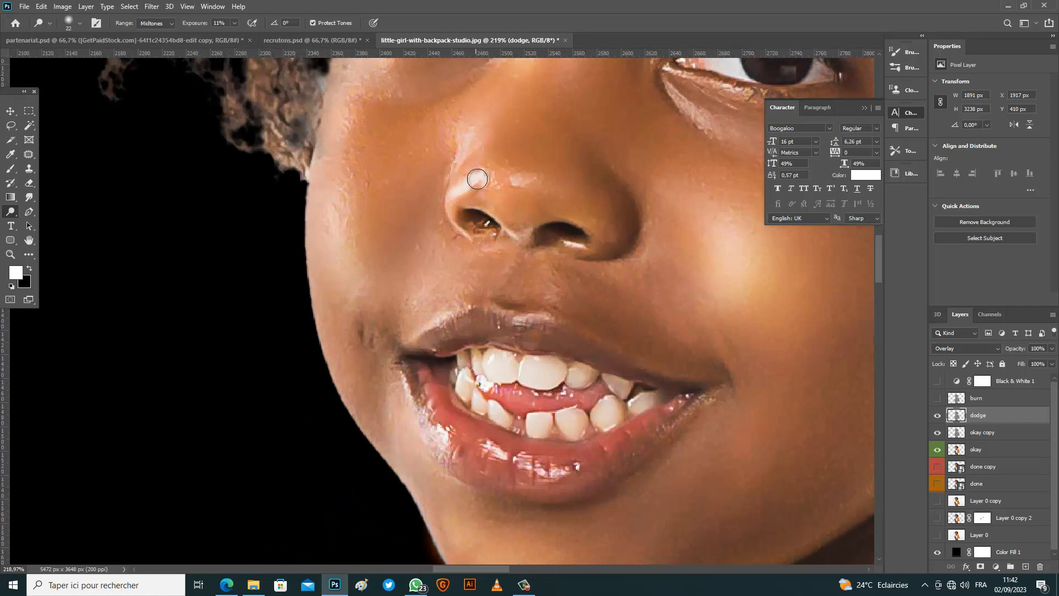
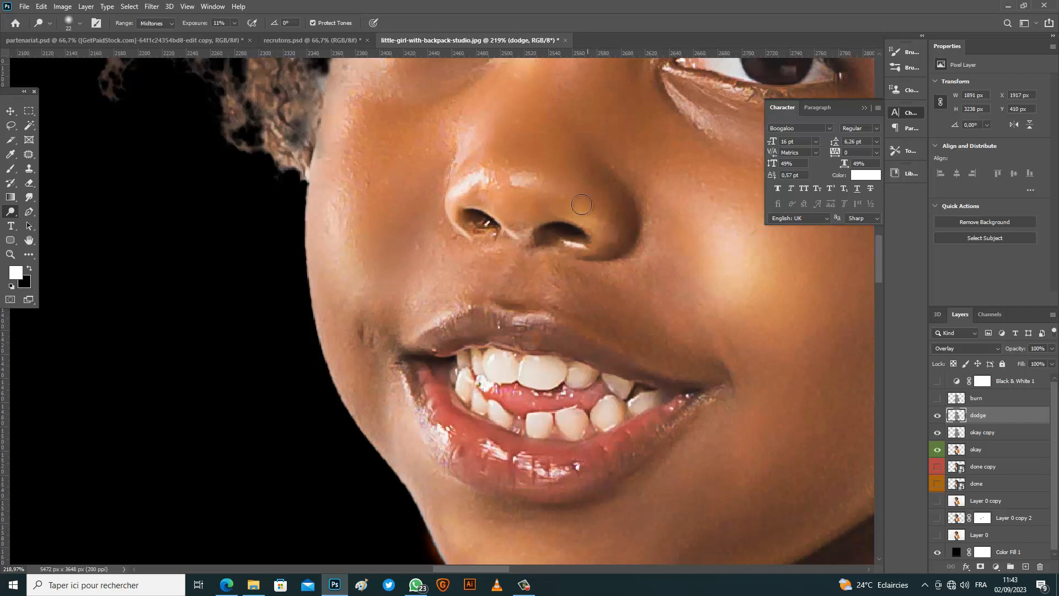
Dodge the forehead and her right cheek with a larger brush, and hide the dodge layer to compare.
{"action": "scroll", "coordinate": [499, 247], "scroll_direction": "down", "scroll_amount": 5}
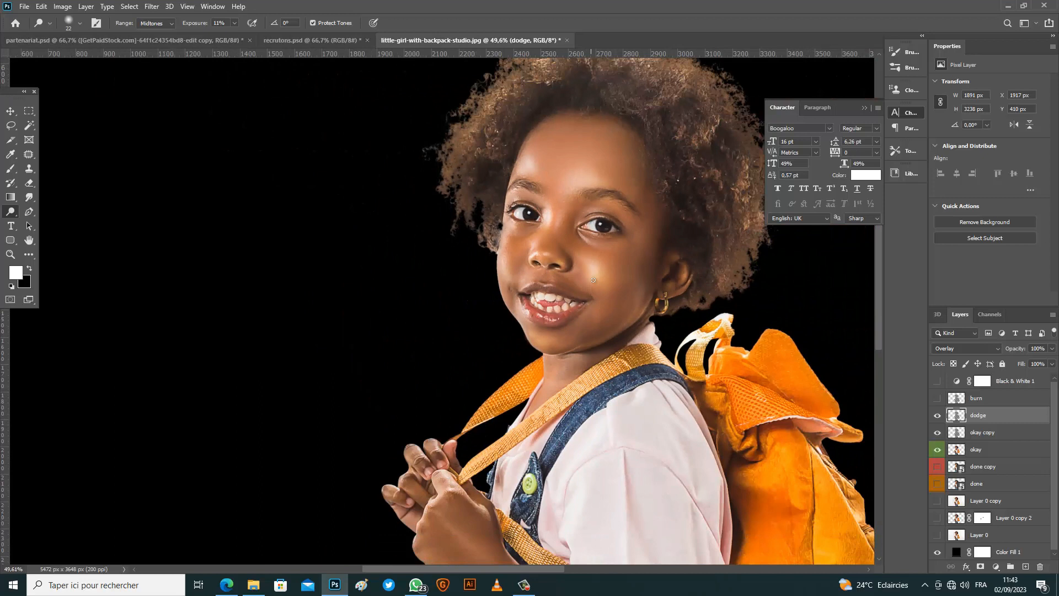
{"action": "scroll", "coordinate": [594, 170], "scroll_direction": "up", "scroll_amount": 2}
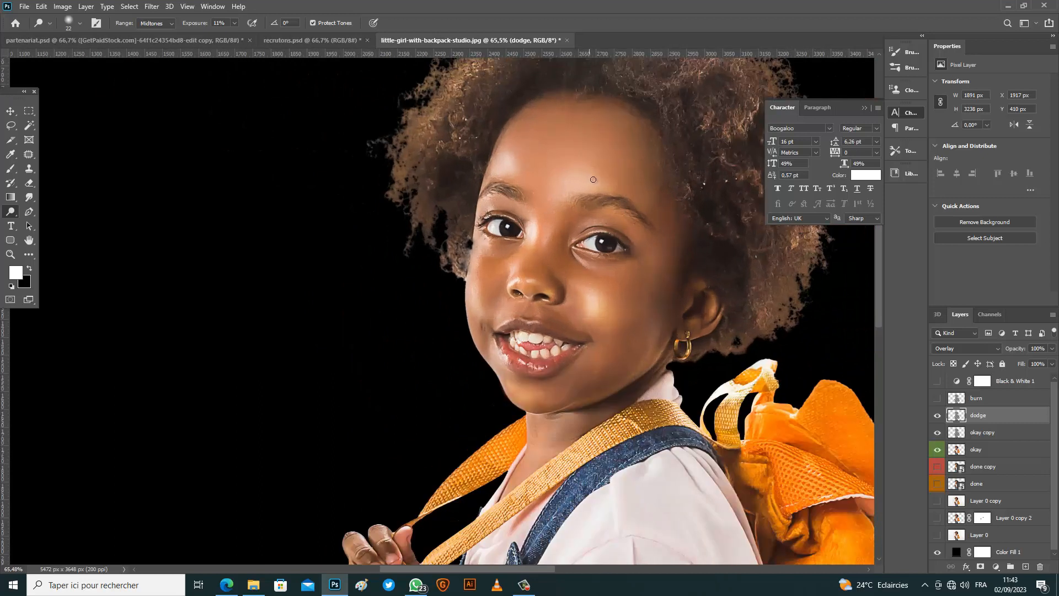
{"action": "mouse_move", "coordinate": [598, 181]}
{"action": "left_mouse_down"}
{"action": "mouse_move", "coordinate": [574, 177]}
{"action": "mouse_move", "coordinate": [593, 179]}
{"action": "left_mouse_up"}
{"action": "mouse_move", "coordinate": [504, 265]}
{"action": "left_mouse_down"}
{"action": "mouse_move", "coordinate": [485, 254]}
{"action": "mouse_move", "coordinate": [486, 269]}
{"action": "left_mouse_up"}
{"action": "scroll", "coordinate": [490, 335], "scroll_direction": "down", "scroll_amount": 3}
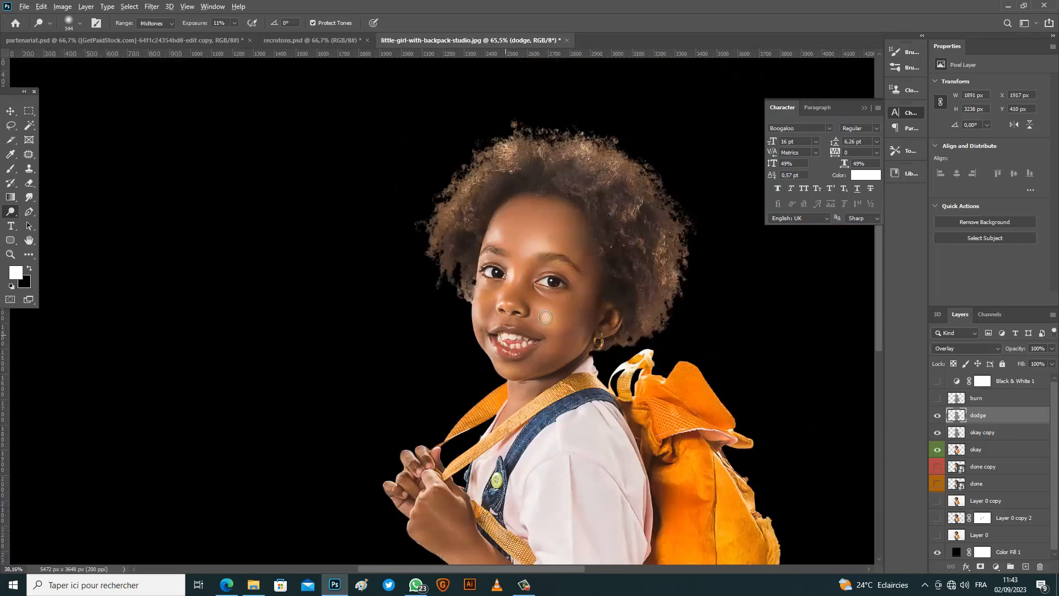
{"action": "scroll", "coordinate": [639, 288], "scroll_direction": "down", "scroll_amount": 2}
{"action": "scroll", "coordinate": [406, 311], "scroll_direction": "up", "scroll_amount": 2}
{"action": "left_click", "coordinate": [937, 415]}
Add a Selective Color adjustment above the okay layer with Yellows at cyan -100, magenta -8, yellow -4 and black -9.
{"action": "left_click", "coordinate": [985, 451]}
{"action": "left_click", "coordinate": [996, 567]}
{"action": "left_click", "coordinate": [1004, 566]}
{"action": "left_click_drag", "start_coordinate": [989, 139], "coordinate": [997, 183]}
{"action": "mouse_move", "coordinate": [1042, 118]}
{"action": "left_mouse_down"}
{"action": "mouse_move", "coordinate": [937, 118]}
{"action": "mouse_move", "coordinate": [964, 118]}
{"action": "left_mouse_up"}
{"action": "left_click", "coordinate": [937, 415]}
{"action": "left_click_drag", "start_coordinate": [998, 183], "coordinate": [988, 160]}
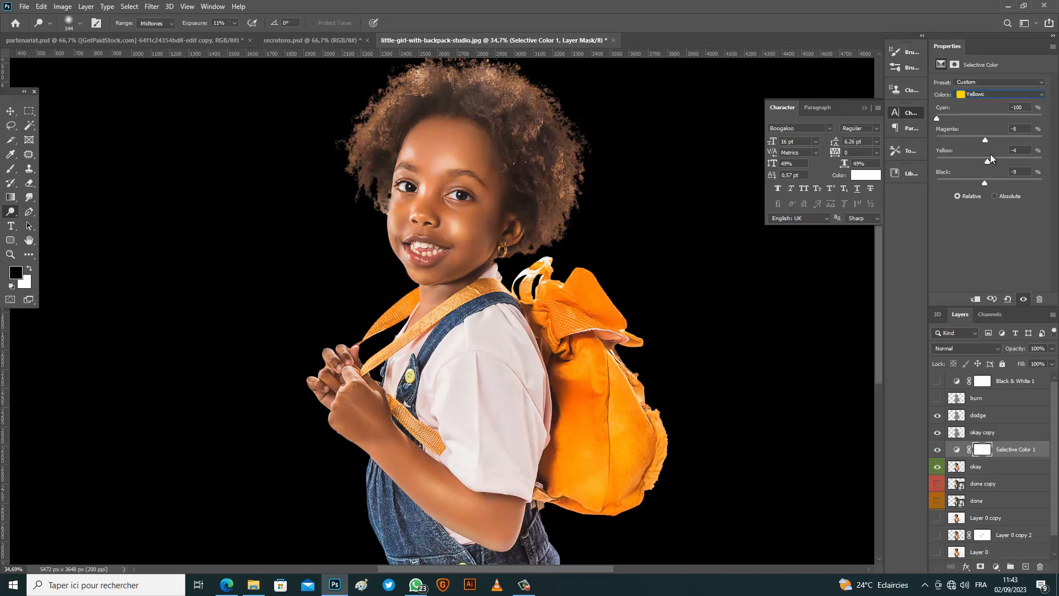
Raise cyan and magenta and lower black for the Yellows in the Selective Color adjustment.
{"action": "left_click_drag", "start_coordinate": [936, 118], "coordinate": [960, 118]}
{"action": "left_click_drag", "start_coordinate": [985, 140], "coordinate": [1010, 140]}
{"action": "left_click_drag", "start_coordinate": [984, 182], "coordinate": [974, 183]}
Compare the image with and without the Selective Color adjustment, leaving it hidden and the dodge layer active.
{"action": "left_click", "coordinate": [986, 418]}
{"action": "left_click", "coordinate": [936, 381]}
{"action": "left_click", "coordinate": [937, 381]}
{"action": "left_click", "coordinate": [938, 449]}
{"action": "left_click", "coordinate": [938, 449]}
{"action": "left_click", "coordinate": [939, 448]}
Try to smooth the skin near her left temple on the dodge layer with the Mixer Brush.
{"action": "right_click", "coordinate": [11, 168]}
{"action": "left_click", "coordinate": [38, 200]}
{"action": "scroll", "coordinate": [477, 192], "scroll_direction": "up", "scroll_amount": 5}
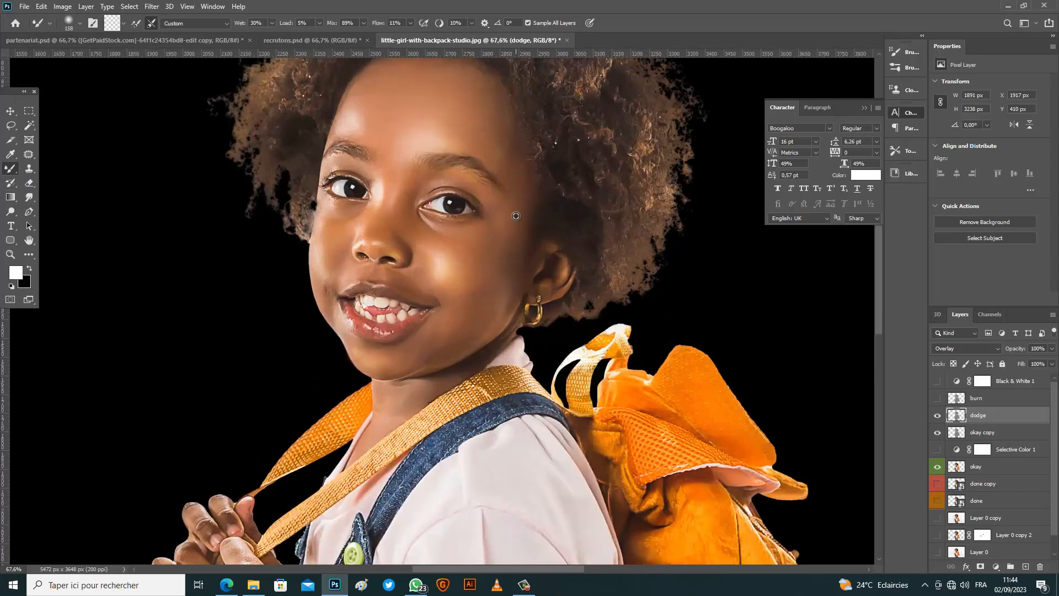
{"action": "left_click", "coordinate": [936, 381]}
{"action": "left_click", "coordinate": [936, 381]}
{"action": "key", "text": "bracketleft"}
{"action": "left_click_drag", "start_coordinate": [505, 144], "coordinate": [506, 159]}
{"action": "key", "text": "ctrl+z"}
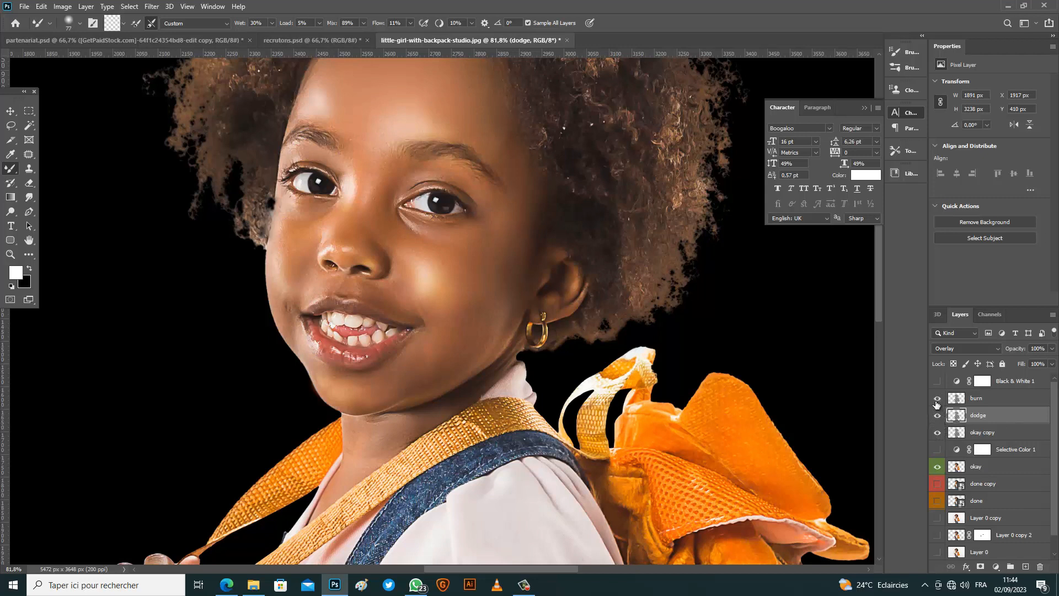
Activate the visible burn layer, try a Mixer Brush stroke near her left temple, and undo the stroke.
{"action": "left_click", "coordinate": [956, 400]}
{"action": "left_click_drag", "start_coordinate": [497, 140], "coordinate": [508, 171]}
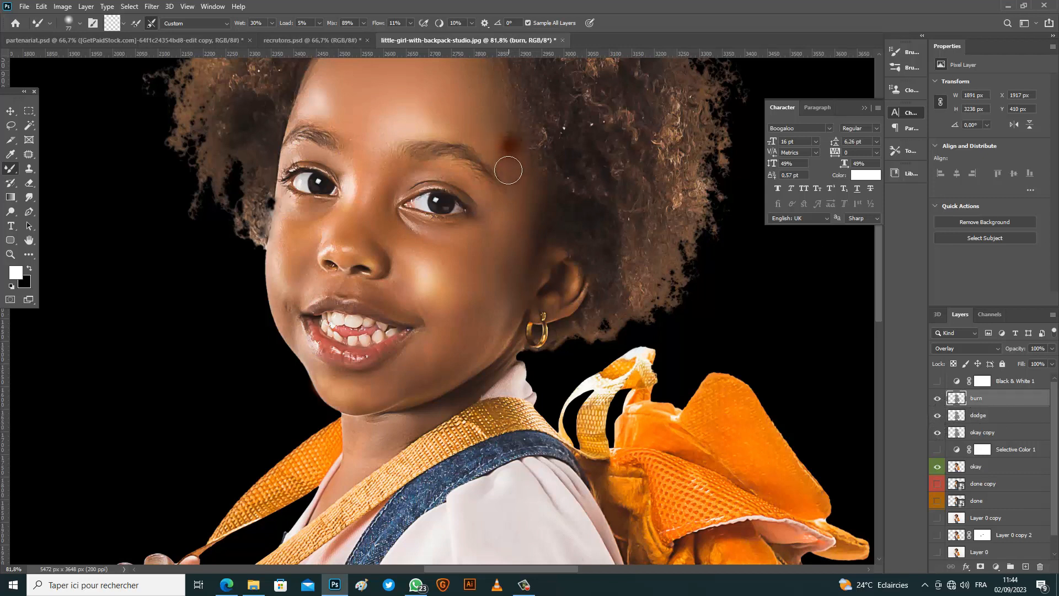
{"action": "key", "text": "ctrl+z"}
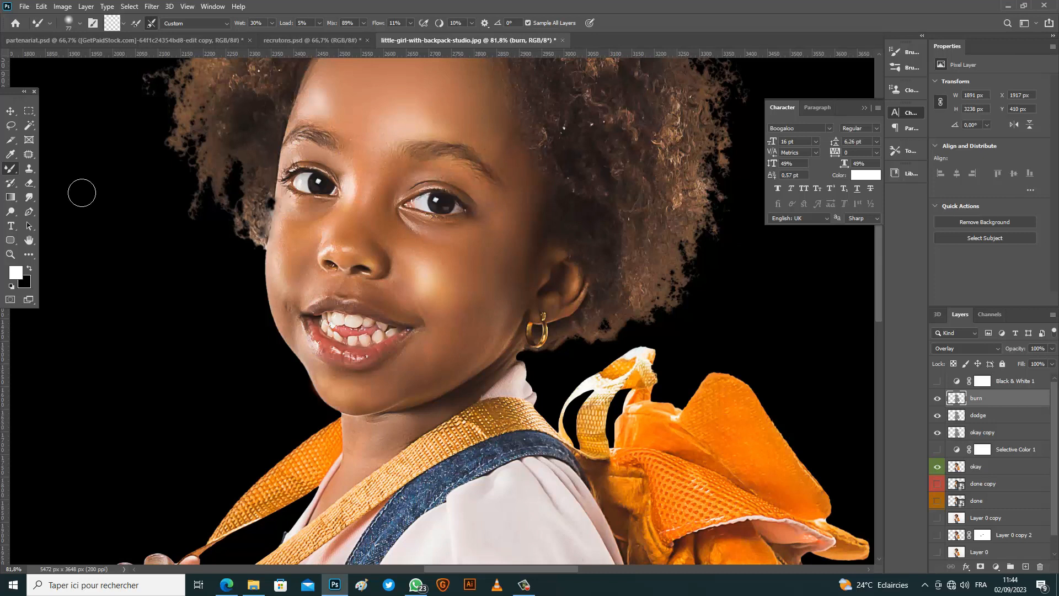
Darken her left temple along the hairline on the burn layer using the Burn tool at 3% midtone exposure.
{"action": "left_click", "coordinate": [10, 212]}
{"action": "left_click", "coordinate": [10, 216]}
{"action": "left_click", "coordinate": [54, 221]}
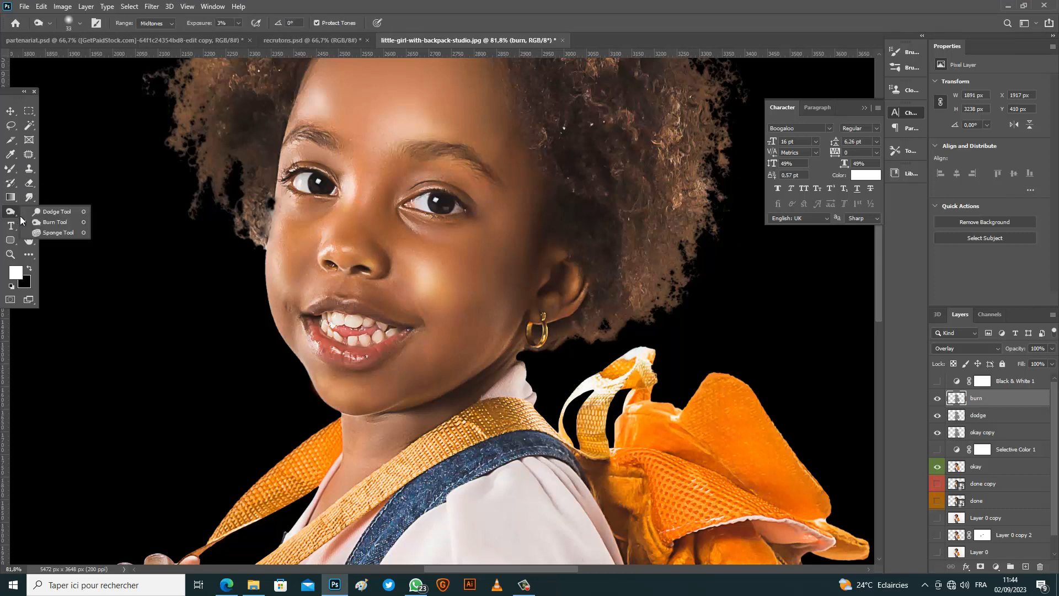
{"action": "key", "text": "bracketright"}
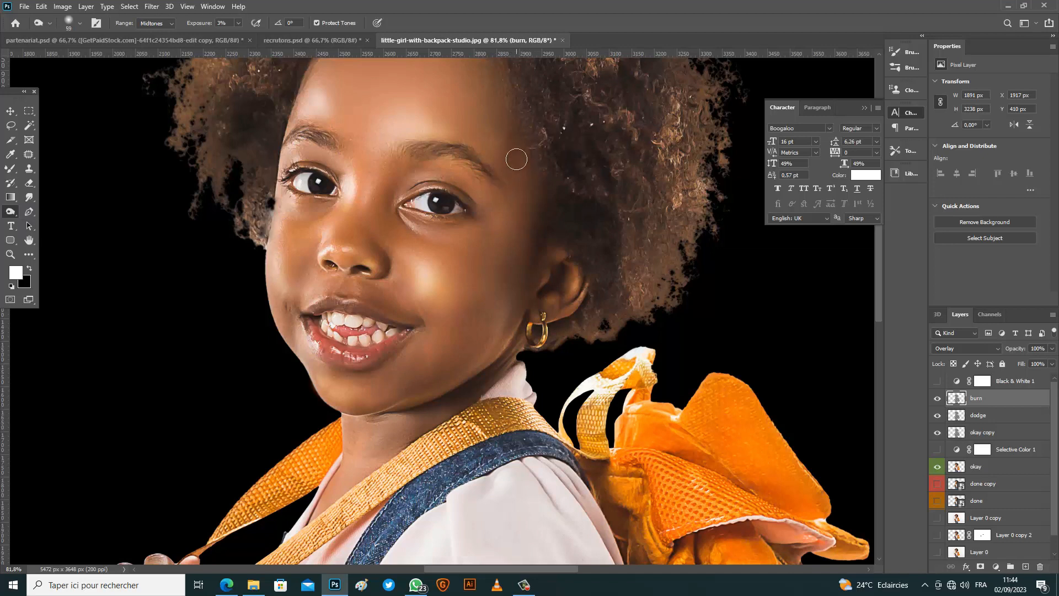
{"action": "left_click_drag", "start_coordinate": [546, 197], "coordinate": [553, 198]}
{"action": "left_click", "coordinate": [937, 399]}
{"action": "left_click", "coordinate": [936, 400]}
Burn the outer side of her left cheek toward the ear and jaw with a larger brush, checking the shading.
{"action": "left_click_drag", "start_coordinate": [516, 292], "coordinate": [532, 292]}
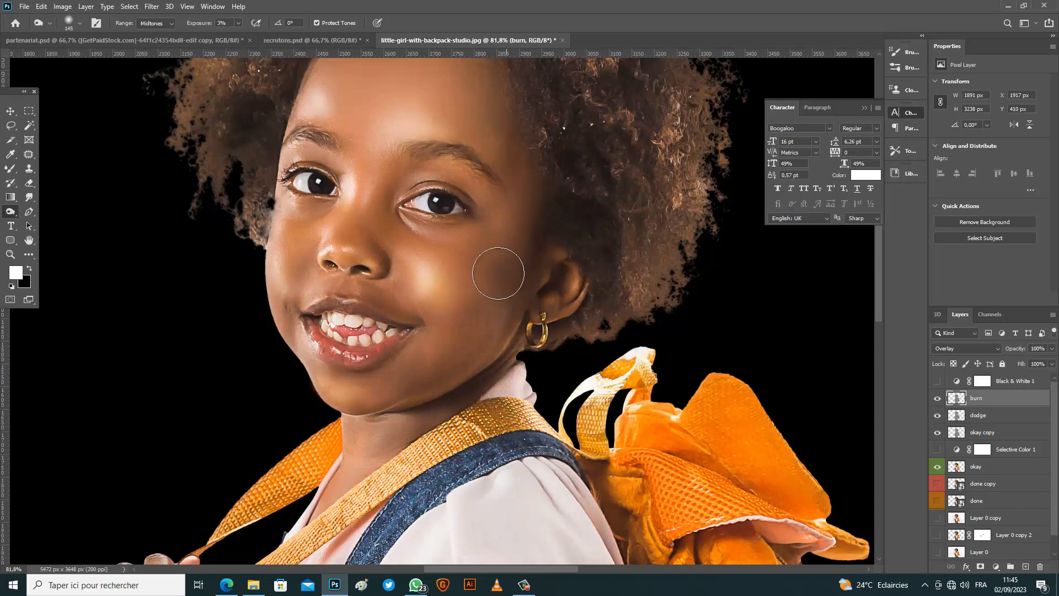
{"action": "left_click_drag", "start_coordinate": [476, 271], "coordinate": [492, 321]}
{"action": "left_click", "coordinate": [936, 381]}
{"action": "left_click", "coordinate": [936, 381]}
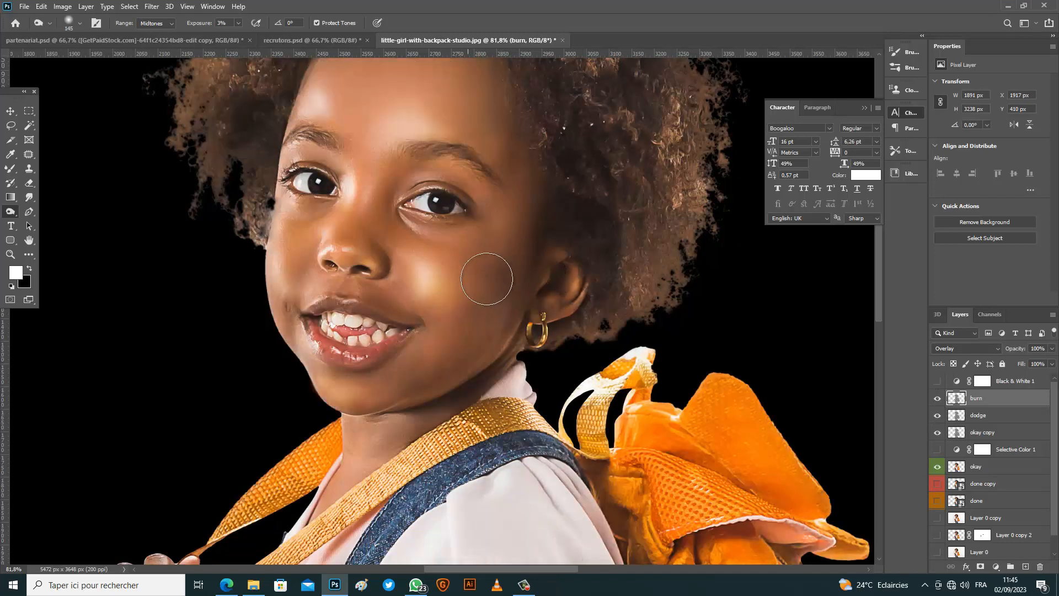
{"action": "mouse_move", "coordinate": [493, 309]}
{"action": "left_mouse_down"}
{"action": "mouse_move", "coordinate": [477, 303]}
{"action": "mouse_move", "coordinate": [486, 329]}
{"action": "mouse_move", "coordinate": [495, 279]}
{"action": "mouse_move", "coordinate": [532, 243]}
{"action": "left_mouse_up"}
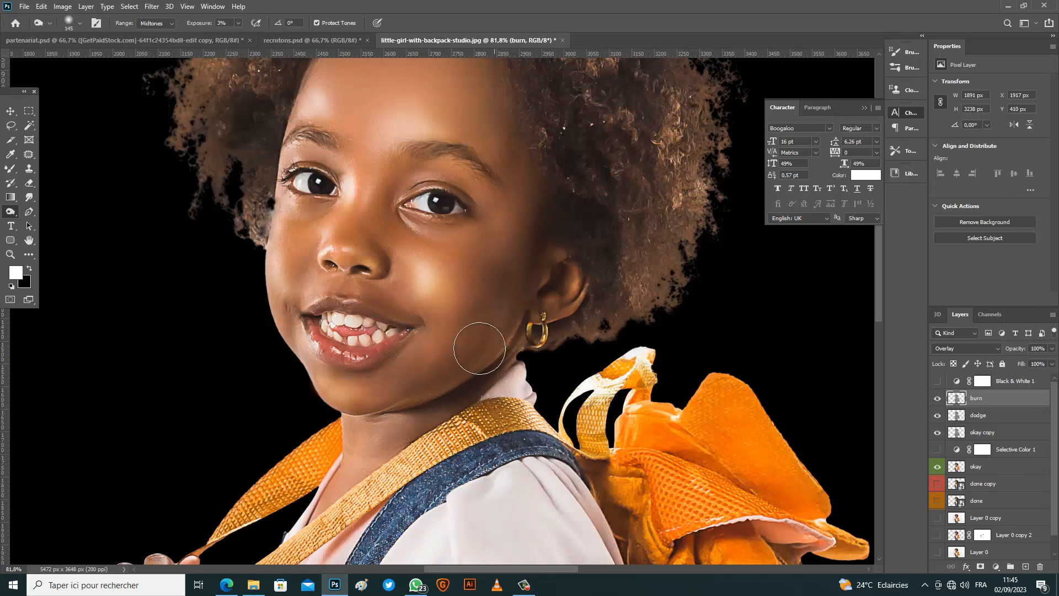
{"action": "scroll", "coordinate": [466, 381], "scroll_direction": "down", "scroll_amount": 3}
{"action": "scroll", "coordinate": [467, 385], "scroll_direction": "down", "scroll_amount": 2}
{"action": "scroll", "coordinate": [497, 312], "scroll_direction": "up", "scroll_amount": 5}
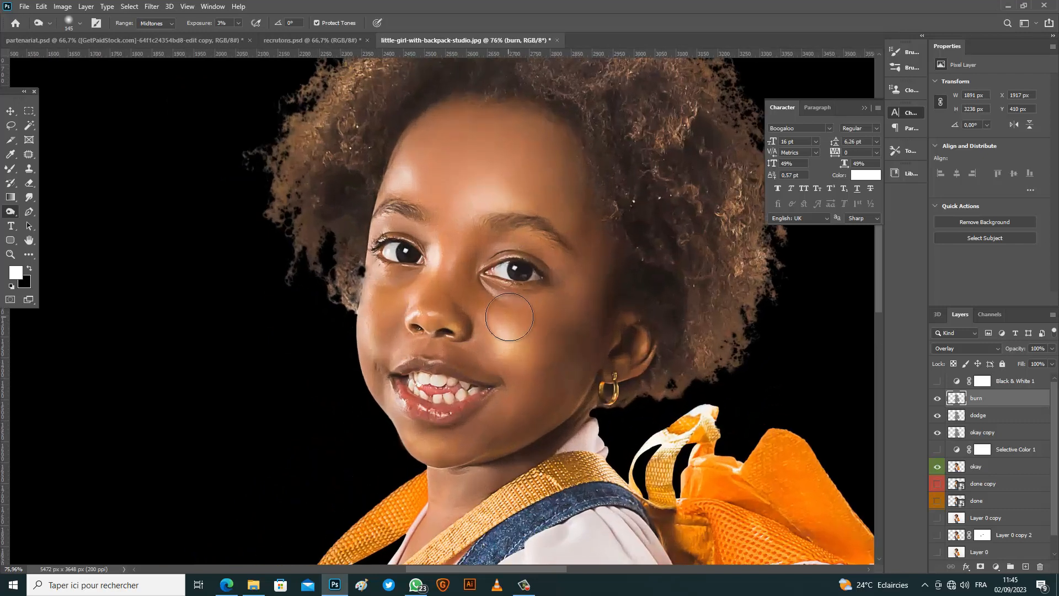
Burn the skin beneath her left eye with a smaller brush, checking the tones in black and white.
{"action": "left_click", "coordinate": [938, 381]}
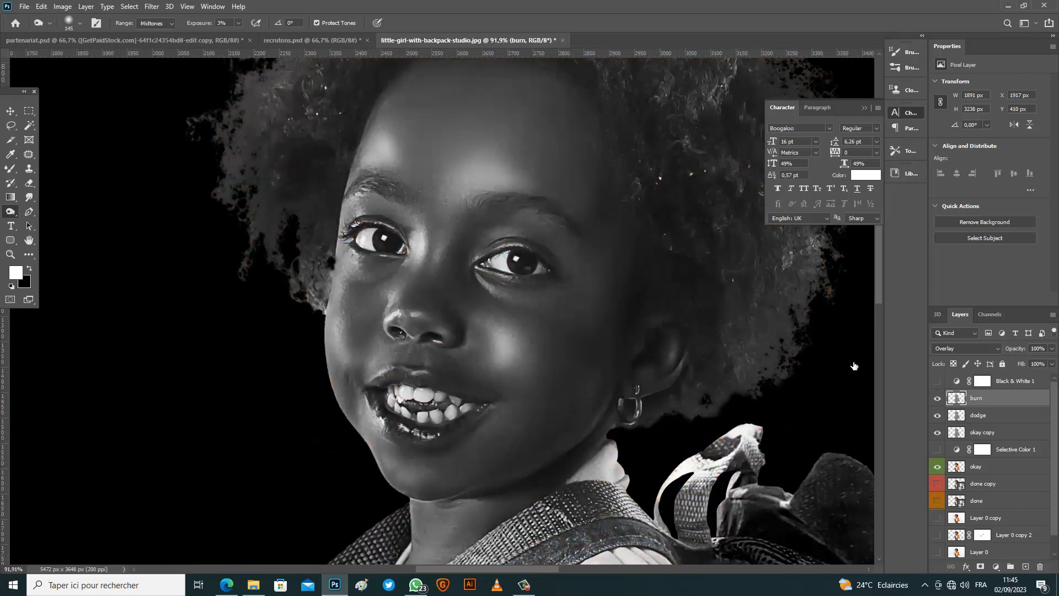
{"action": "scroll", "coordinate": [451, 243], "scroll_direction": "up", "scroll_amount": 3}
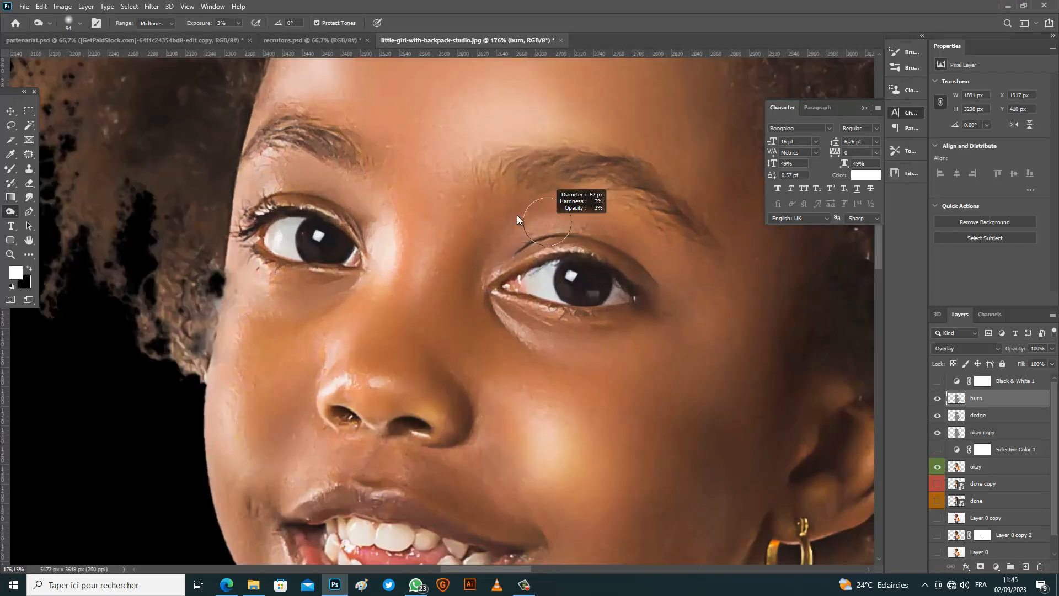
{"action": "right_click", "coordinate": [523, 217]}
{"action": "key", "text": "Escape"}
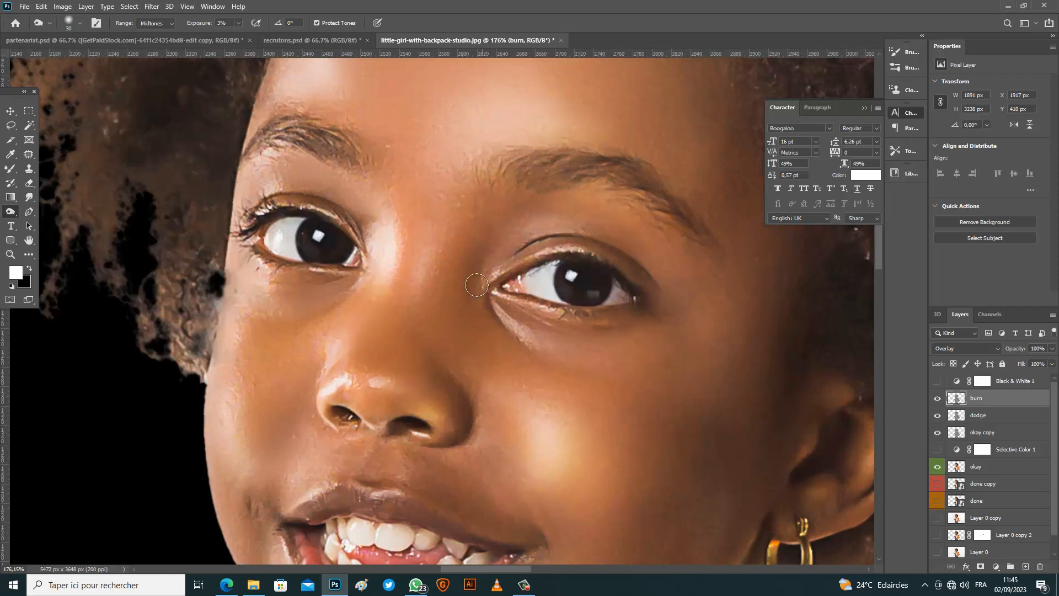
{"action": "right_click", "coordinate": [540, 335], "text": "alt"}
{"action": "mouse_move", "coordinate": [551, 335]}
{"action": "left_mouse_down"}
{"action": "mouse_move", "coordinate": [647, 342]}
{"action": "mouse_move", "coordinate": [549, 351]}
{"action": "mouse_move", "coordinate": [616, 374]}
{"action": "mouse_move", "coordinate": [538, 349]}
{"action": "left_mouse_up"}
{"action": "left_click", "coordinate": [937, 381]}
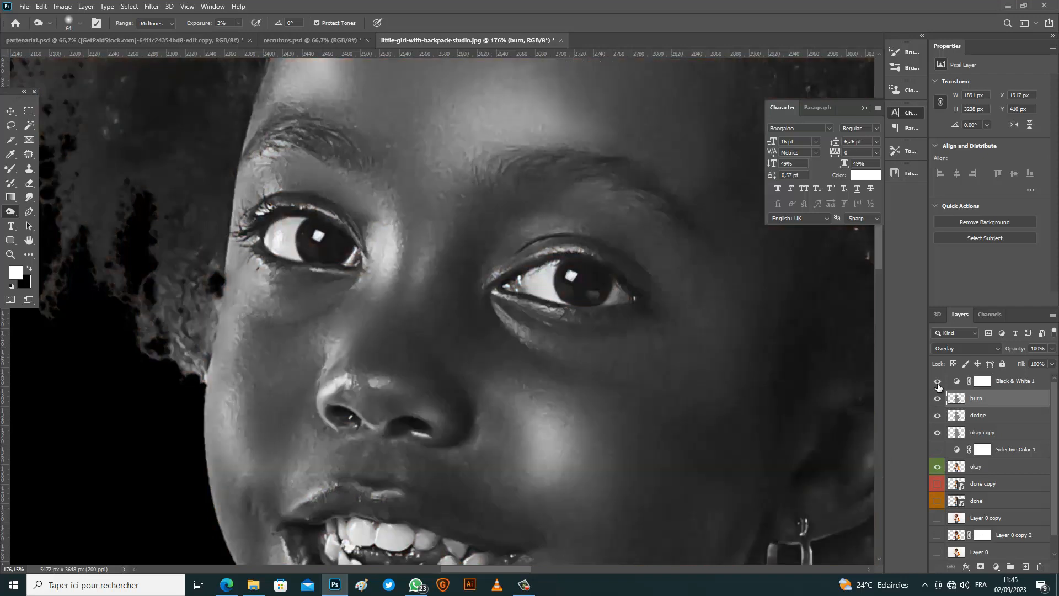
{"action": "left_click", "coordinate": [937, 384]}
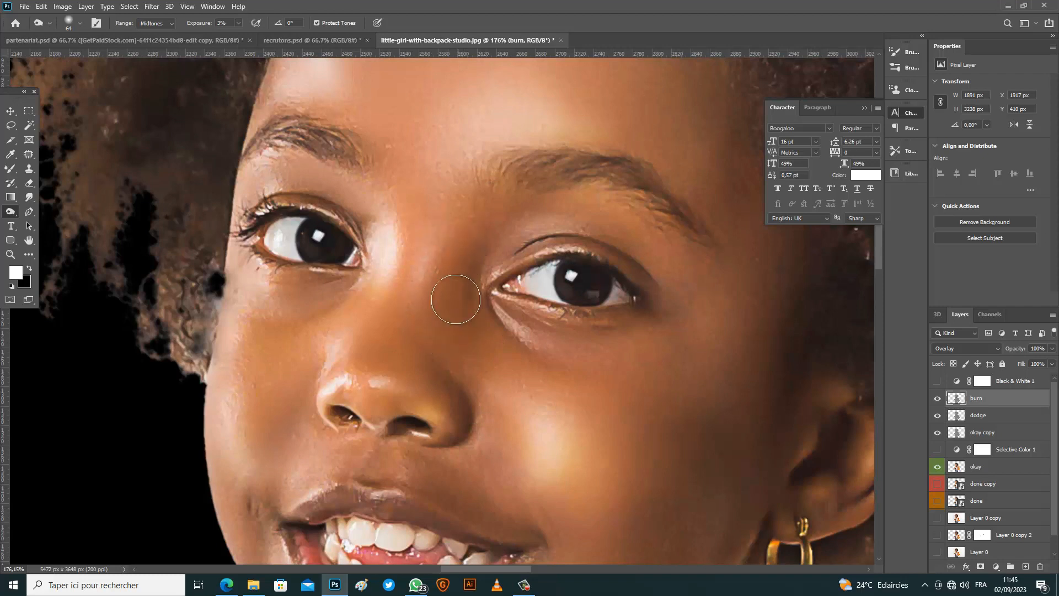
Burn the side of her nose from the inner corner of her left eye down to the nostril.
{"action": "mouse_move", "coordinate": [413, 360]}
{"action": "left_mouse_down"}
{"action": "mouse_move", "coordinate": [431, 371]}
{"action": "mouse_move", "coordinate": [456, 446]}
{"action": "mouse_move", "coordinate": [462, 432]}
{"action": "left_mouse_up"}
{"action": "left_click_drag", "start_coordinate": [483, 242], "coordinate": [468, 286]}
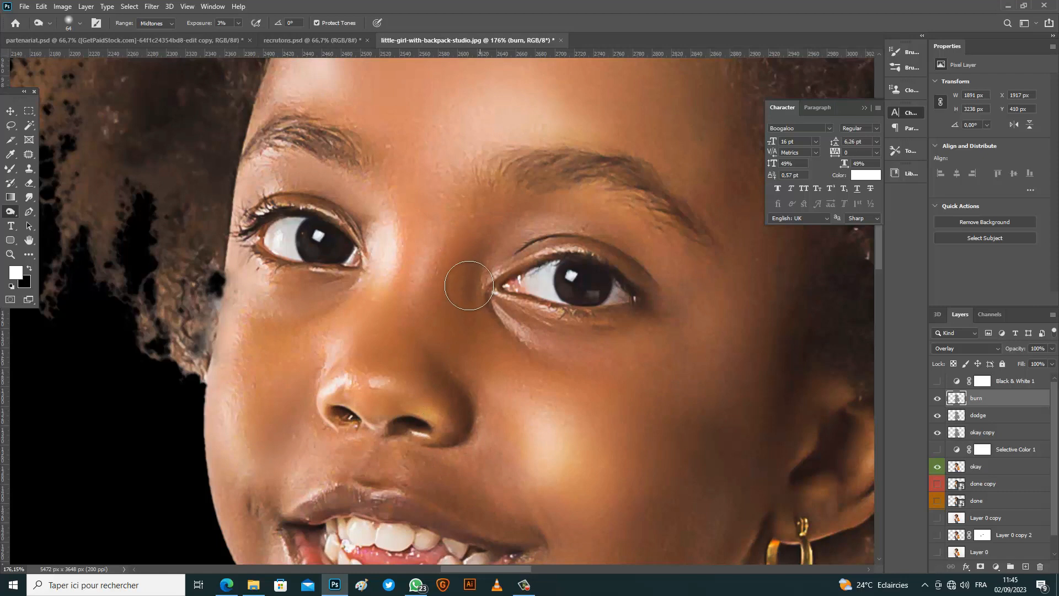
{"action": "left_click", "coordinate": [937, 381]}
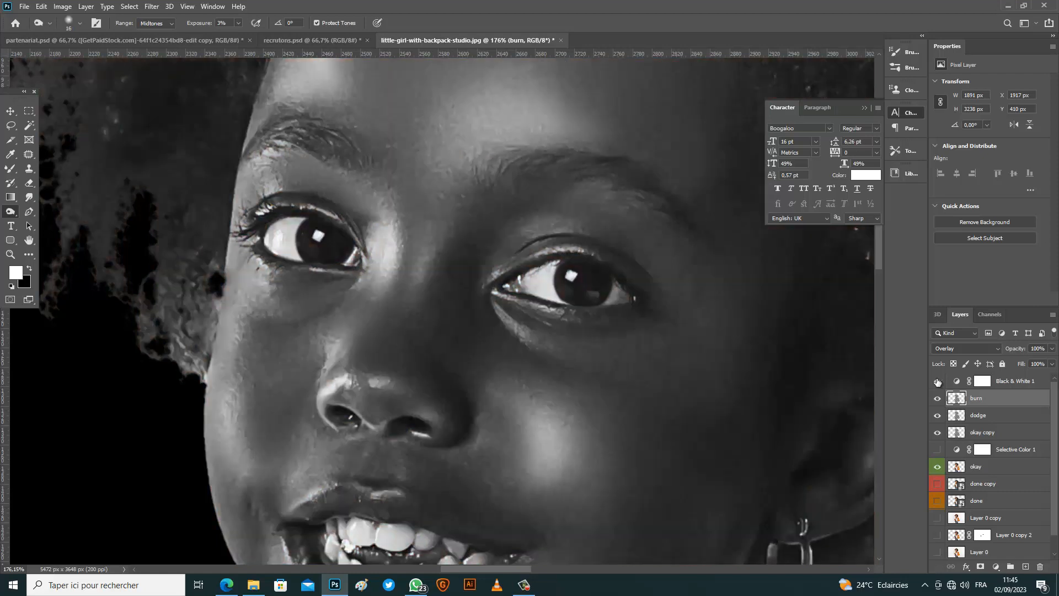
{"action": "left_click", "coordinate": [937, 380]}
Burn the nose bridge beside her right eye with a small brush and check it in black and white.
{"action": "left_click_drag", "start_coordinate": [400, 240], "coordinate": [407, 239]}
{"action": "left_click_drag", "start_coordinate": [395, 205], "coordinate": [400, 199]}
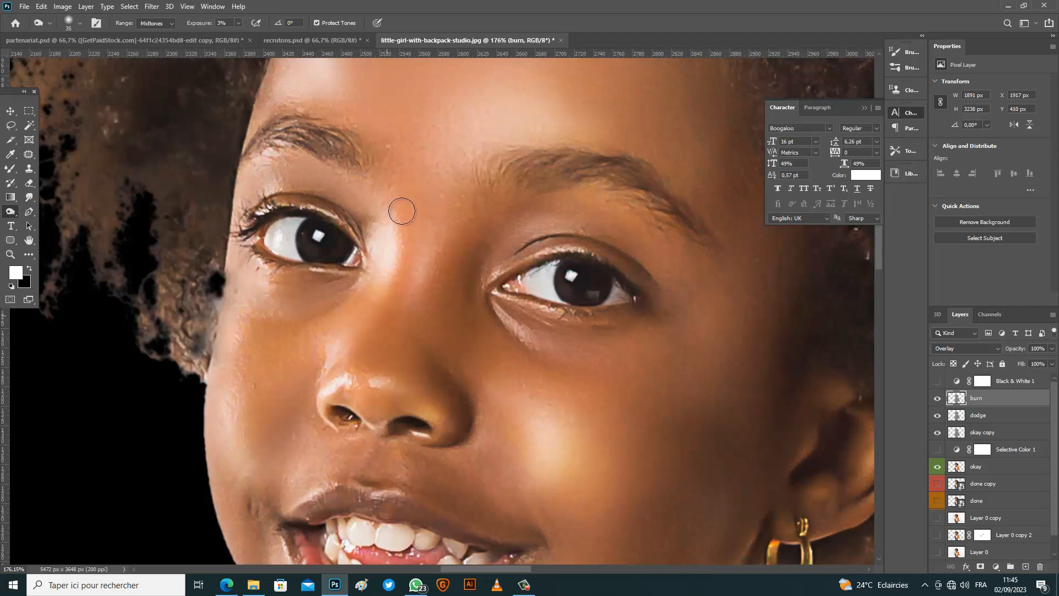
{"action": "left_click", "coordinate": [937, 381]}
{"action": "left_click", "coordinate": [937, 381]}
Darken the skin just above the tip of her nose, comparing the black-and-white and colour views.
{"action": "scroll", "coordinate": [362, 382], "scroll_direction": "up", "scroll_amount": 2}
{"action": "left_click_drag", "start_coordinate": [379, 370], "coordinate": [369, 370]}
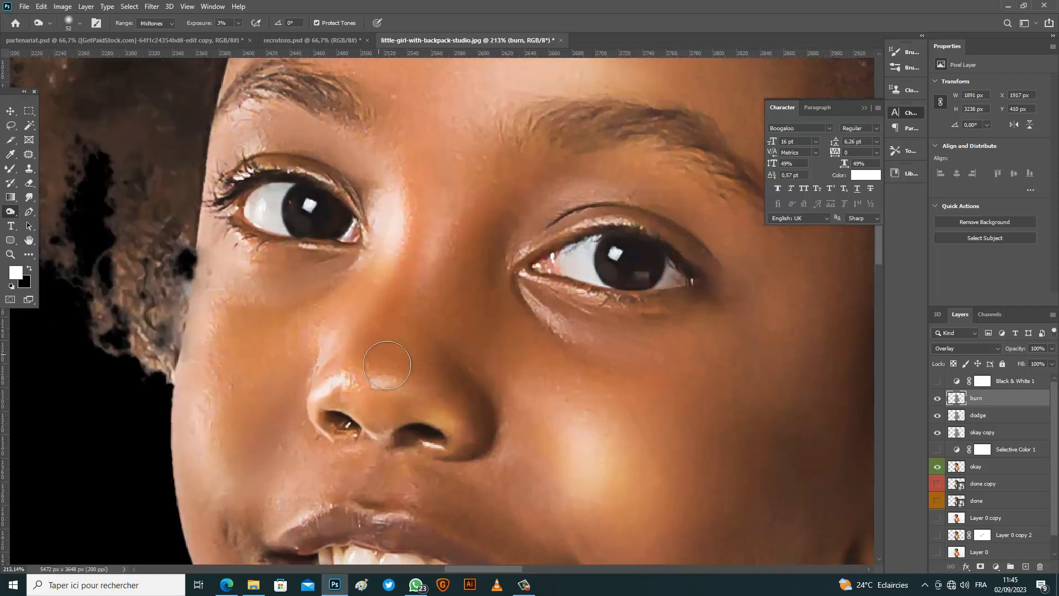
{"action": "scroll", "coordinate": [739, 273], "scroll_direction": "down", "scroll_amount": 3}
{"action": "left_click", "coordinate": [937, 381]}
{"action": "left_click", "coordinate": [937, 380]}
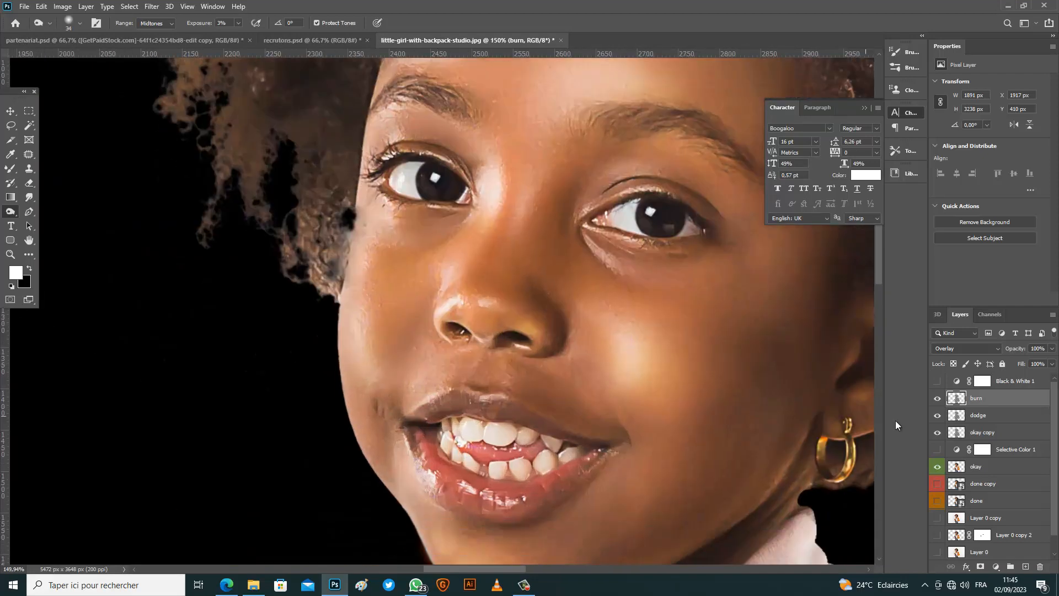
Burn the lower face around her mouth and check the overall shading in black and white.
{"action": "scroll", "coordinate": [615, 482], "scroll_direction": "down", "scroll_amount": 2}
{"action": "left_click_drag", "start_coordinate": [459, 472], "coordinate": [475, 472]}
{"action": "left_click", "coordinate": [937, 380]}
{"action": "left_click", "coordinate": [937, 381]}
{"action": "scroll", "coordinate": [607, 444], "scroll_direction": "down", "scroll_amount": 8}
{"action": "left_click", "coordinate": [937, 380]}
{"action": "left_click", "coordinate": [937, 380]}
Deepen the shadows along her forearm below the shirt sleeve with the Burn tool.
{"action": "scroll", "coordinate": [634, 496], "scroll_direction": "up", "scroll_amount": 7}
{"action": "mouse_move", "coordinate": [552, 388]}
{"action": "left_mouse_down"}
{"action": "mouse_move", "coordinate": [536, 387]}
{"action": "mouse_move", "coordinate": [475, 442]}
{"action": "left_mouse_up"}
{"action": "scroll", "coordinate": [592, 220], "scroll_direction": "down", "scroll_amount": 9}
{"action": "left_click", "coordinate": [937, 381]}
{"action": "left_click", "coordinate": [937, 381]}
{"action": "scroll", "coordinate": [523, 546], "scroll_direction": "up", "scroll_amount": 4}
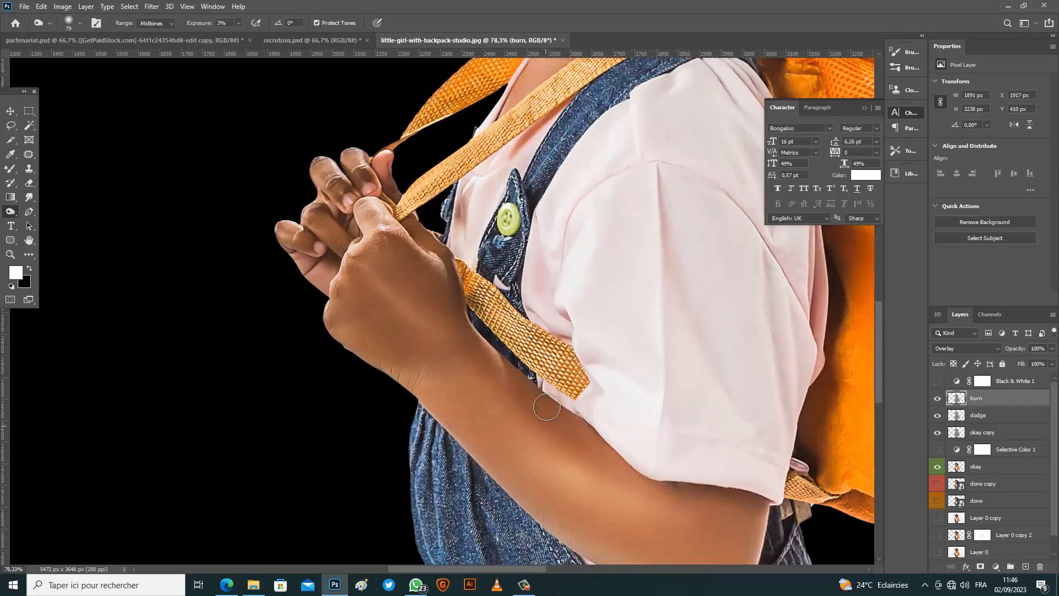
{"action": "scroll", "coordinate": [652, 494], "scroll_direction": "down", "scroll_amount": 1}
{"action": "left_click_drag", "start_coordinate": [653, 494], "coordinate": [672, 494]}
Burn long strokes across the back of the hand holding the strap to shape it.
{"action": "scroll", "coordinate": [364, 259], "scroll_direction": "up", "scroll_amount": 6}
{"action": "left_click_drag", "start_coordinate": [399, 199], "coordinate": [485, 342]}
{"action": "mouse_move", "coordinate": [405, 197]}
{"action": "left_mouse_down"}
{"action": "mouse_move", "coordinate": [425, 244]}
{"action": "mouse_move", "coordinate": [411, 287]}
{"action": "left_mouse_up"}
{"action": "scroll", "coordinate": [472, 277], "scroll_direction": "down", "scroll_amount": 8}
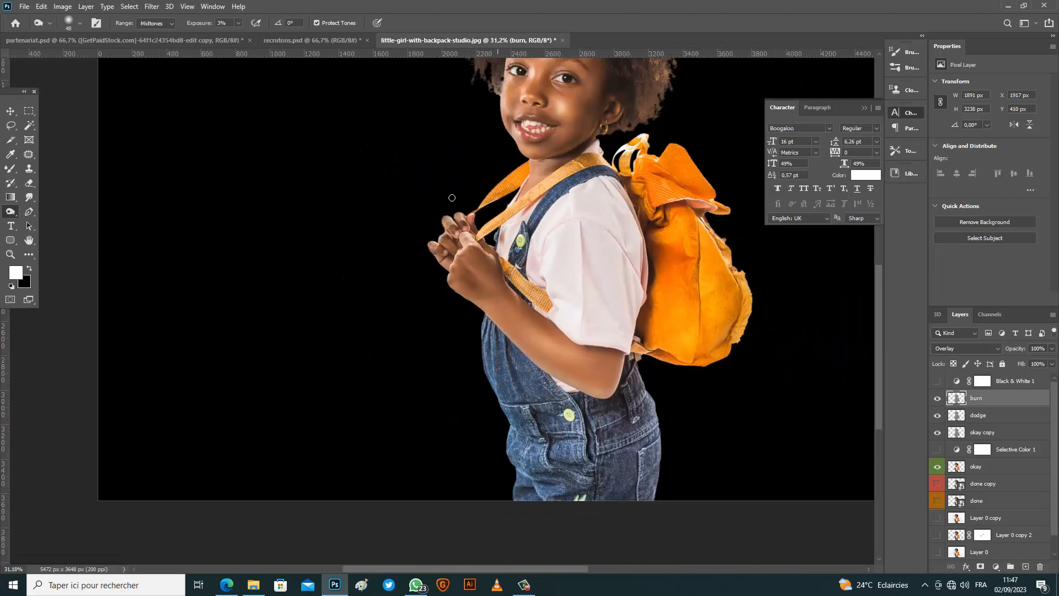
Burn the shadow areas of her fingers with brushes of about 20 to 40 px, comparing with the burn layer hidden.
{"action": "scroll", "coordinate": [447, 221], "scroll_direction": "up", "scroll_amount": 9}
{"action": "left_click", "coordinate": [937, 398]}
{"action": "left_click", "coordinate": [937, 398]}
{"action": "scroll", "coordinate": [444, 257], "scroll_direction": "up", "scroll_amount": 1}
{"action": "left_click_drag", "start_coordinate": [486, 294], "coordinate": [470, 294]}
{"action": "scroll", "coordinate": [424, 295], "scroll_direction": "down", "scroll_amount": 1}
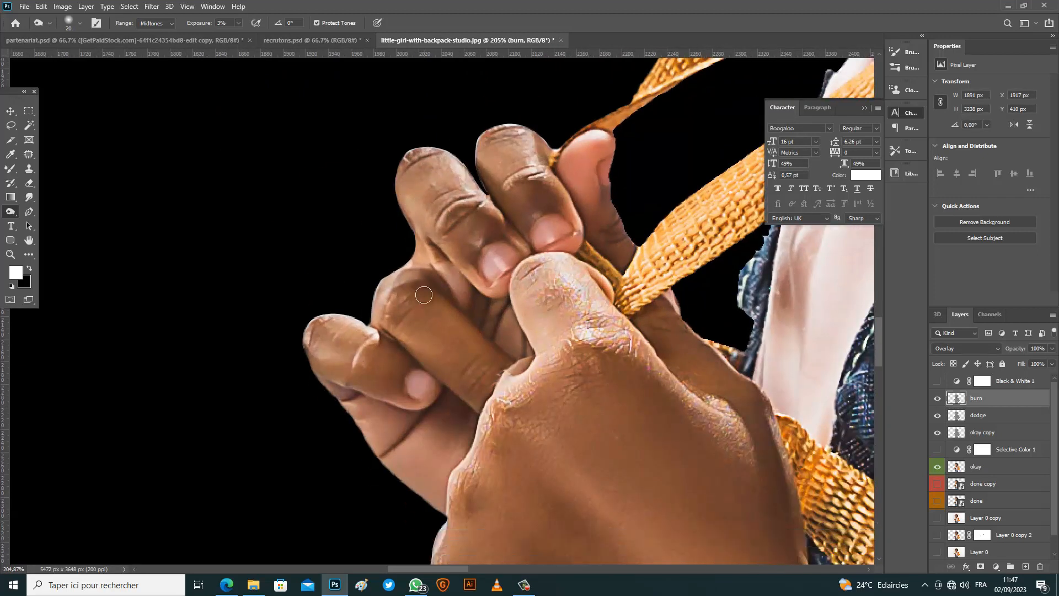
{"action": "left_click_drag", "start_coordinate": [533, 202], "coordinate": [556, 203]}
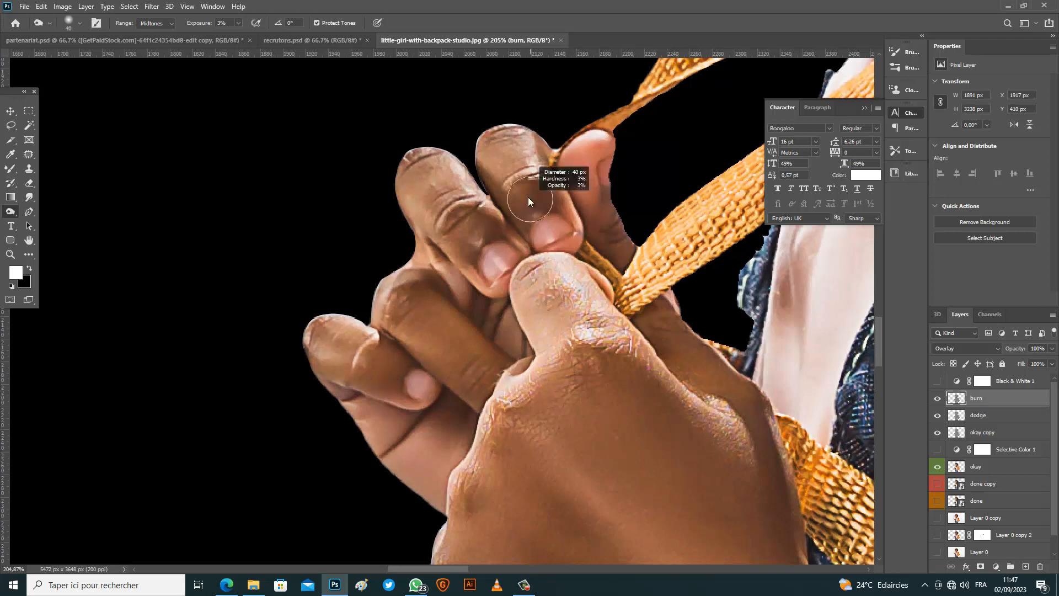
{"action": "scroll", "coordinate": [458, 226], "scroll_direction": "down", "scroll_amount": 6}
Burn the pink shirt sleeve in the Shadows range at 5% exposure, comparing with the burn layer hidden.
{"action": "scroll", "coordinate": [518, 327], "scroll_direction": "up", "scroll_amount": 3}
{"action": "left_click_drag", "start_coordinate": [661, 502], "coordinate": [669, 502]}
{"action": "left_click", "coordinate": [170, 23]}
{"action": "left_click", "coordinate": [167, 32]}
{"action": "left_click", "coordinate": [937, 398]}
{"action": "left_click", "coordinate": [937, 398]}
{"action": "left_click", "coordinate": [238, 23]}
{"action": "left_click_drag", "start_coordinate": [239, 38], "coordinate": [241, 38]}
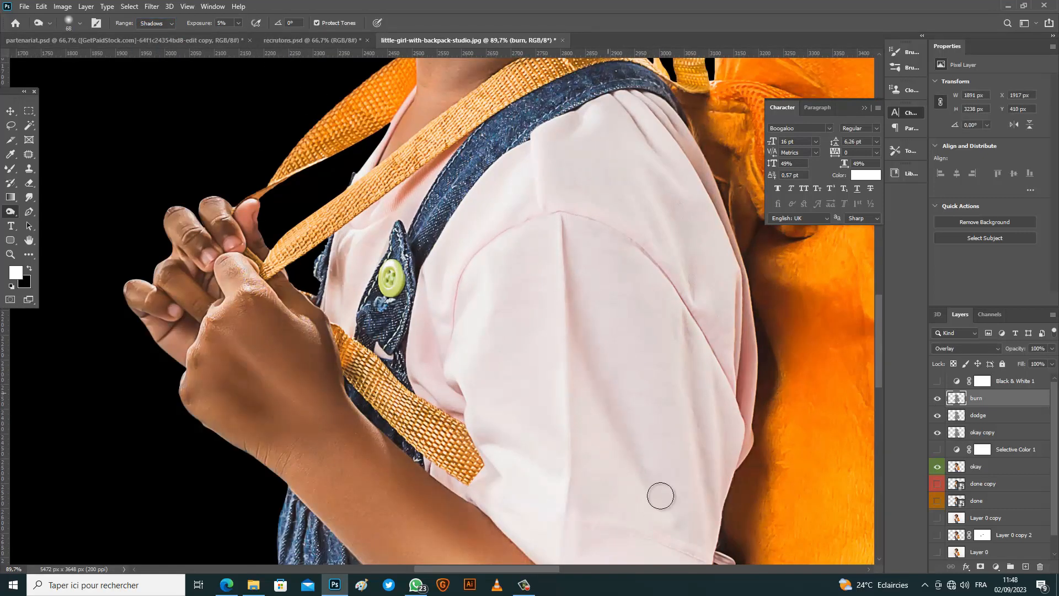
{"action": "scroll", "coordinate": [623, 364], "scroll_direction": "down", "scroll_amount": 2}
{"action": "left_click_drag", "start_coordinate": [669, 399], "coordinate": [689, 400]}
{"action": "left_click", "coordinate": [937, 398]}
{"action": "left_click", "coordinate": [937, 398]}
Raise the Burn exposure to 15% and darken the long vertical fold in the shirt sleeve.
{"action": "left_click", "coordinate": [238, 23]}
{"action": "left_click_drag", "start_coordinate": [241, 38], "coordinate": [247, 38]}
{"action": "left_click_drag", "start_coordinate": [586, 343], "coordinate": [578, 342]}
{"action": "left_click_drag", "start_coordinate": [581, 353], "coordinate": [630, 497]}
{"action": "scroll", "coordinate": [449, 342], "scroll_direction": "up", "scroll_amount": 3}
{"action": "left_click_drag", "start_coordinate": [476, 321], "coordinate": [443, 321]}
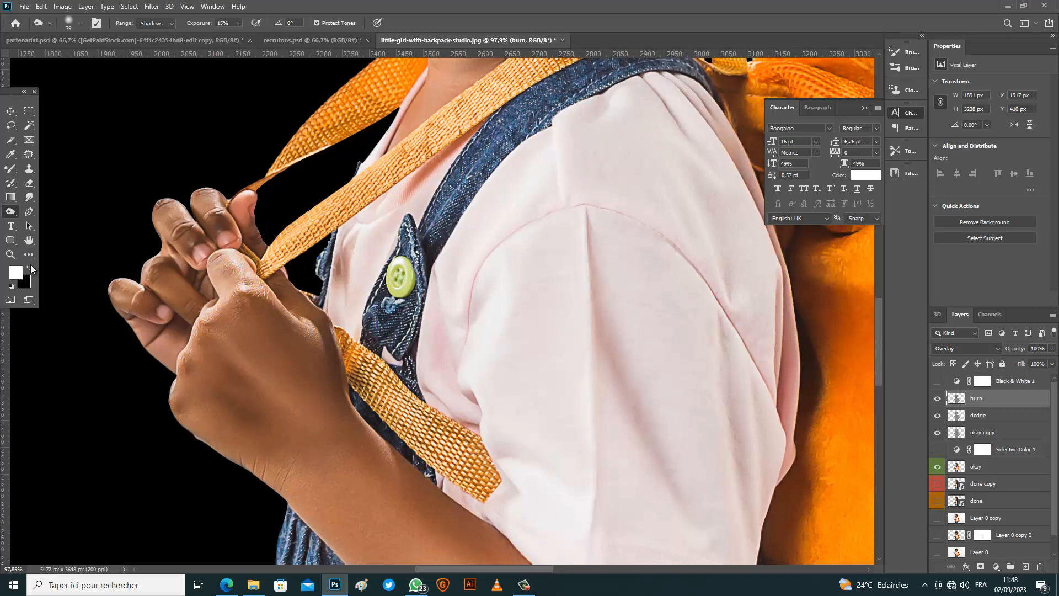
Swap the foreground colour to black and burn the front of the sleeve with a larger brush, comparing the burn layer.
{"action": "left_click", "coordinate": [30, 269]}
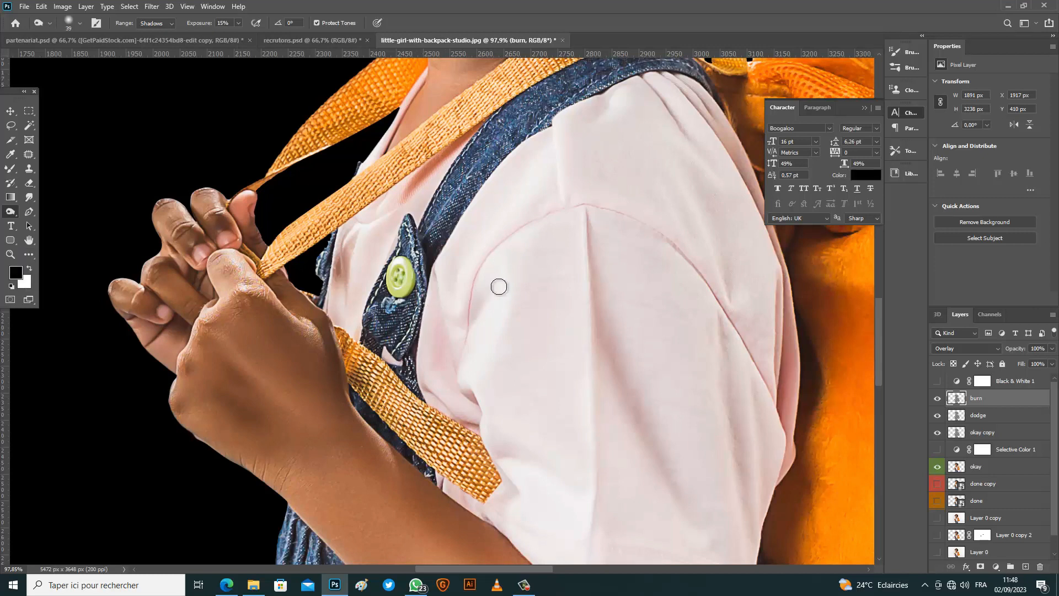
{"action": "left_click_drag", "start_coordinate": [496, 281], "coordinate": [499, 281]}
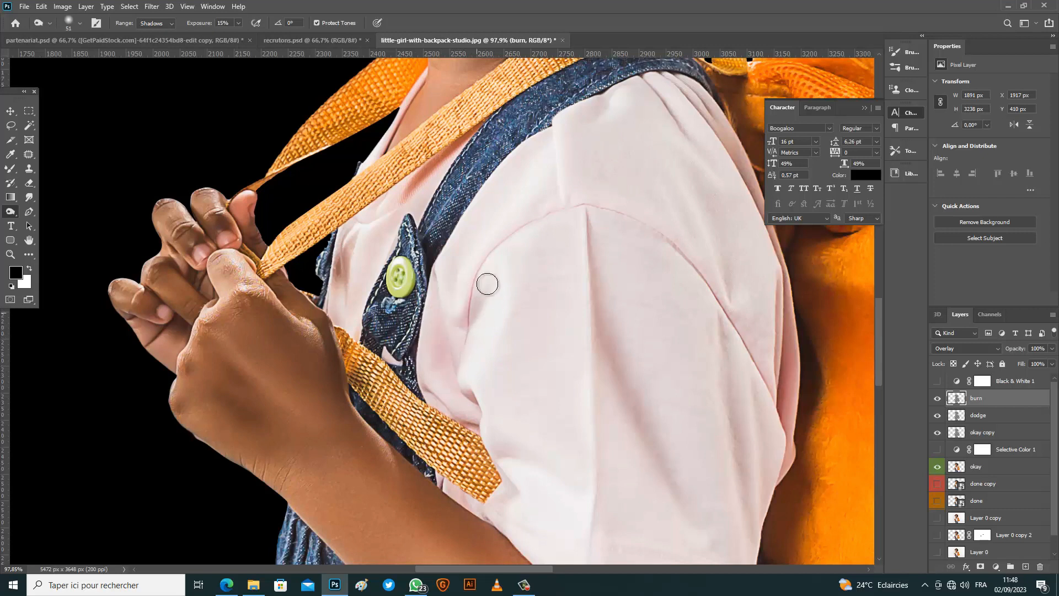
{"action": "left_click_drag", "start_coordinate": [545, 288], "coordinate": [556, 289]}
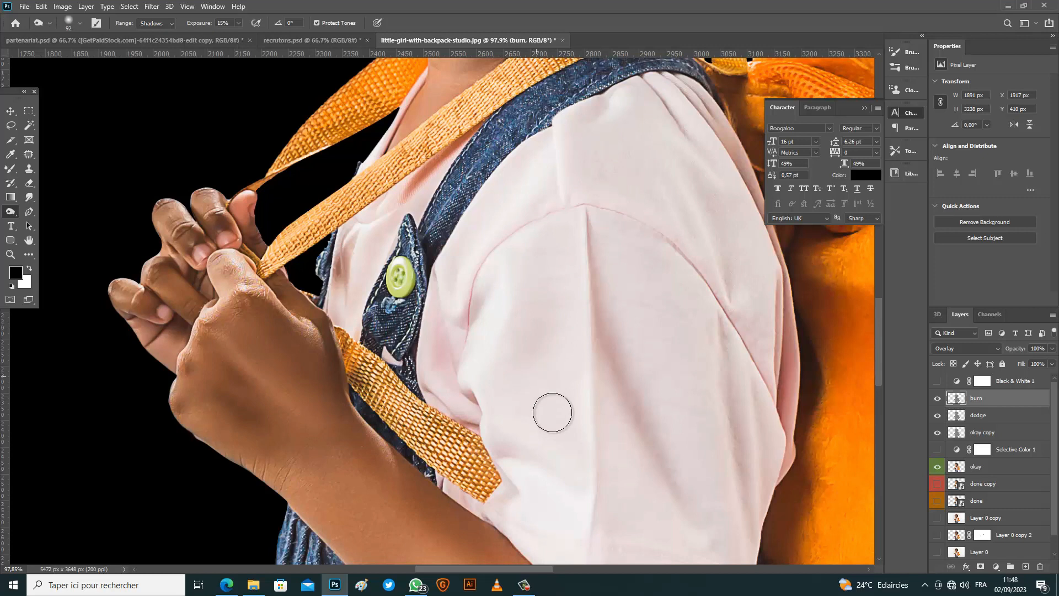
{"action": "left_click", "coordinate": [937, 399]}
{"action": "left_click", "coordinate": [937, 398]}
{"action": "left_click", "coordinate": [937, 398]}
{"action": "left_click", "coordinate": [937, 399]}
Raise the Burn exposure to 28% and deepen the shading on the shirt sleeve.
{"action": "left_click", "coordinate": [238, 23]}
{"action": "left_click", "coordinate": [245, 36]}
{"action": "left_click", "coordinate": [551, 298]}
{"action": "scroll", "coordinate": [458, 385], "scroll_direction": "down", "scroll_amount": 6}
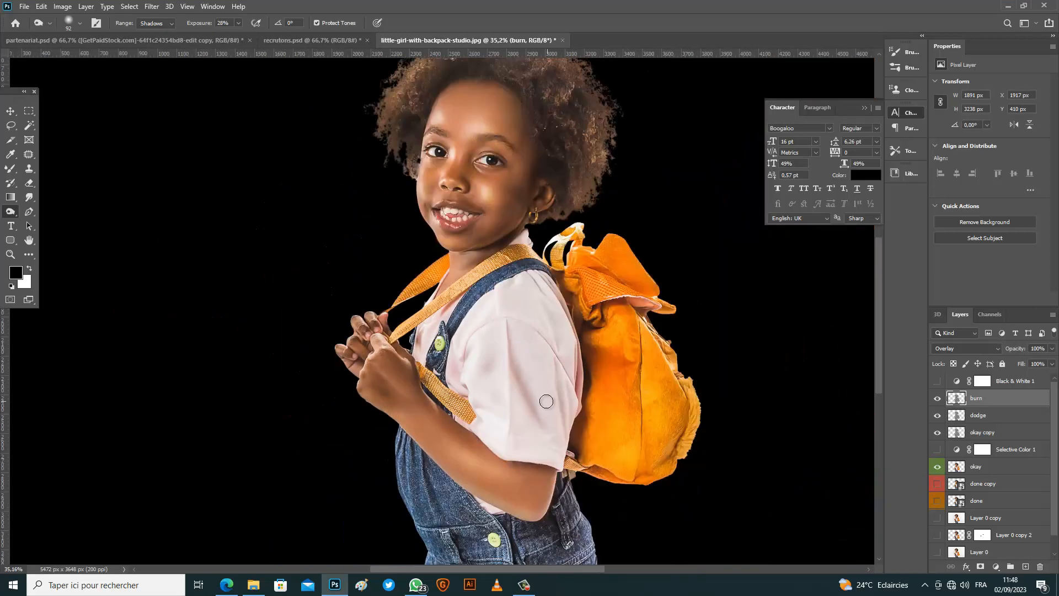
{"action": "scroll", "coordinate": [542, 290], "scroll_direction": "up", "scroll_amount": 5}
{"action": "scroll", "coordinate": [555, 314], "scroll_direction": "down", "scroll_amount": 4}
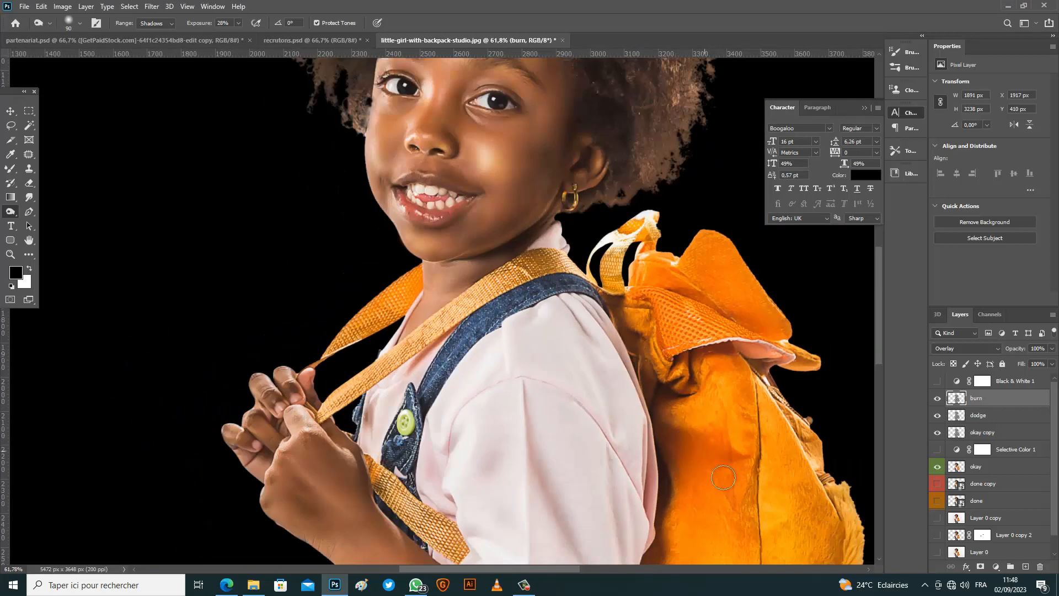
Lower the Burn exposure to 9% and darken her forehead with a large brush after a black-and-white check.
{"action": "scroll", "coordinate": [616, 405], "scroll_direction": "up", "scroll_amount": 3}
{"action": "scroll", "coordinate": [616, 404], "scroll_direction": "up", "scroll_amount": 4}
{"action": "left_click", "coordinate": [937, 381]}
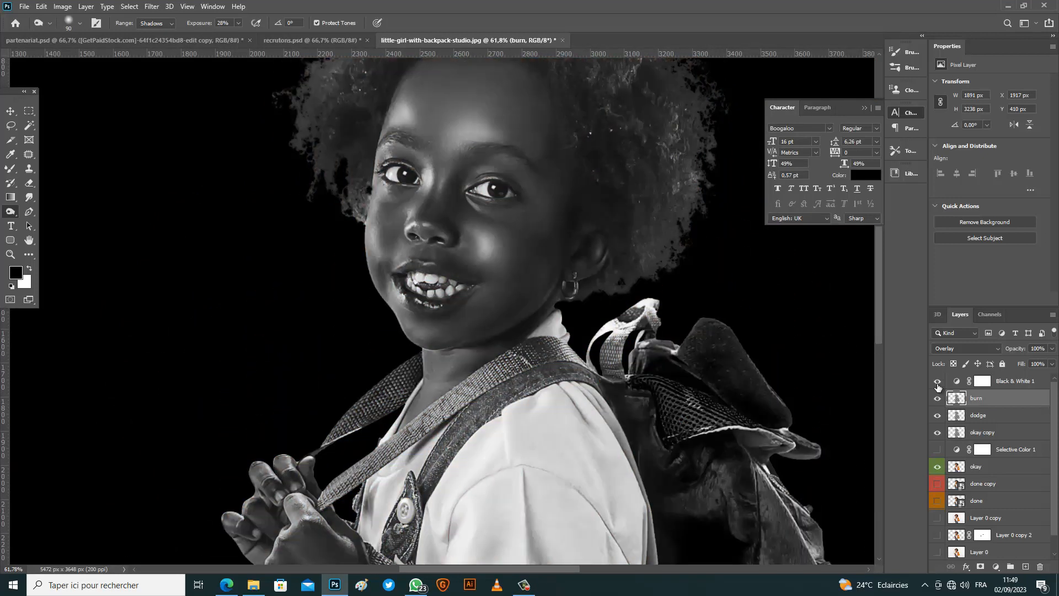
{"action": "left_click", "coordinate": [937, 381]}
{"action": "scroll", "coordinate": [466, 142], "scroll_direction": "up", "scroll_amount": 2}
{"action": "left_click", "coordinate": [239, 23]}
{"action": "left_click", "coordinate": [229, 35]}
{"action": "left_click", "coordinate": [444, 182]}
{"action": "scroll", "coordinate": [441, 170], "scroll_direction": "up", "scroll_amount": 2}
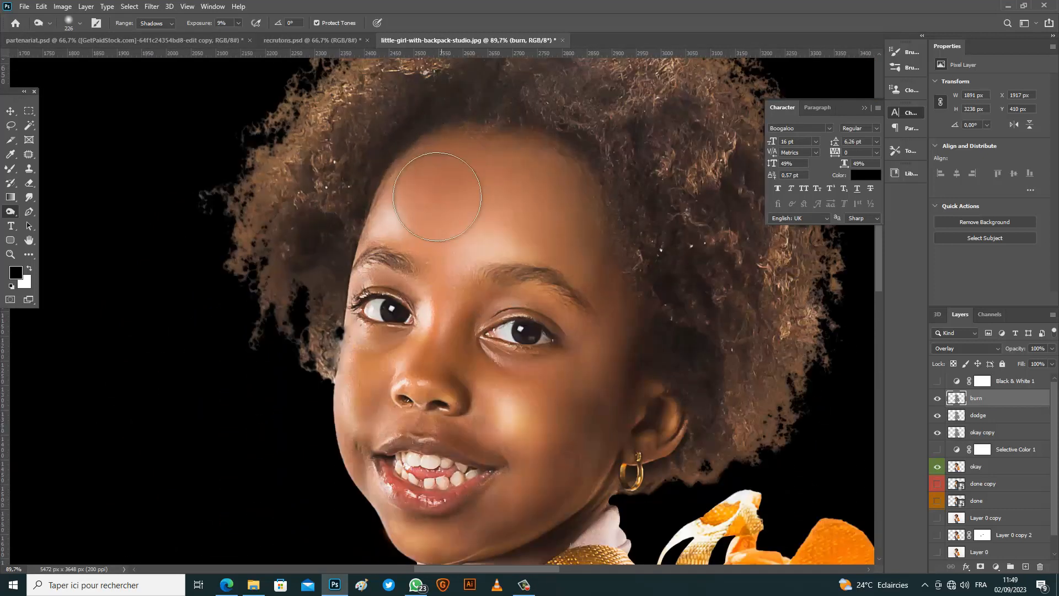
{"action": "scroll", "coordinate": [380, 234], "scroll_direction": "down", "scroll_amount": 2}
{"action": "scroll", "coordinate": [419, 330], "scroll_direction": "up", "scroll_amount": 3}
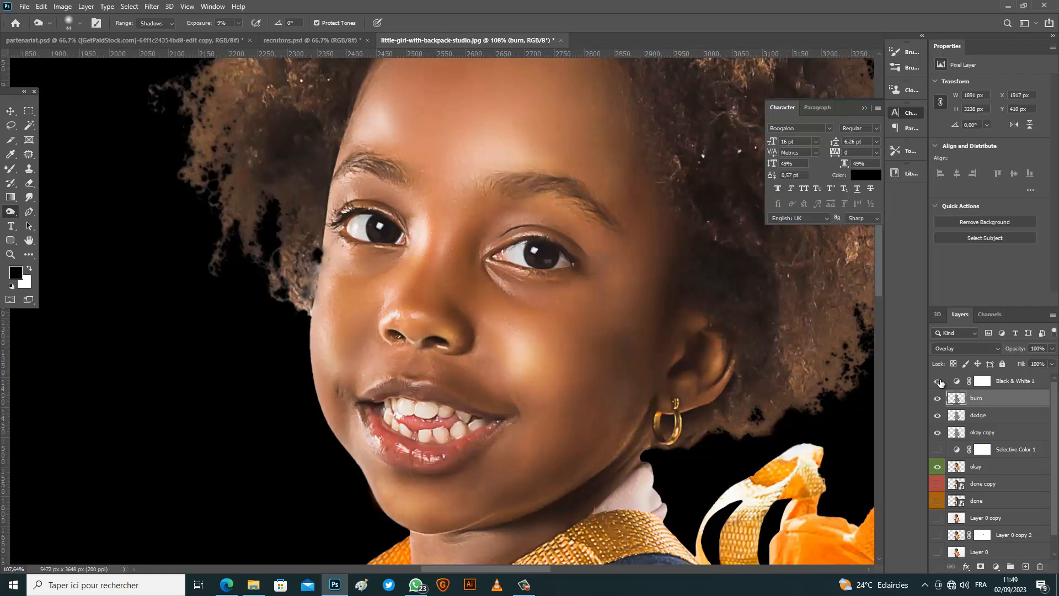
Activate the dodge layer and lighten the highlights of her left ear with the Dodge tool, checking in black and white.
{"action": "left_click", "coordinate": [938, 381]}
{"action": "scroll", "coordinate": [680, 347], "scroll_direction": "up", "scroll_amount": 3}
{"action": "left_click", "coordinate": [978, 415]}
{"action": "right_click", "coordinate": [11, 212]}
{"action": "left_click", "coordinate": [41, 211]}
{"action": "scroll", "coordinate": [763, 366], "scroll_direction": "up", "scroll_amount": 1}
{"action": "right_click", "coordinate": [764, 366], "text": "alt"}
{"action": "left_click_drag", "start_coordinate": [744, 379], "coordinate": [749, 352]}
{"action": "left_click", "coordinate": [937, 381]}
Dodge the gold hoop earring with an 8 px brush at 11% midtone exposure.
{"action": "mouse_move", "coordinate": [723, 465]}
{"action": "left_mouse_down"}
{"action": "mouse_move", "coordinate": [651, 490]}
{"action": "mouse_move", "coordinate": [634, 525]}
{"action": "left_mouse_up"}
{"action": "scroll", "coordinate": [662, 482], "scroll_direction": "up", "scroll_amount": 2}
{"action": "right_click", "coordinate": [648, 491], "text": "alt"}
{"action": "mouse_move", "coordinate": [572, 447]}
{"action": "left_mouse_down"}
{"action": "mouse_move", "coordinate": [570, 471]}
{"action": "mouse_move", "coordinate": [577, 448]}
{"action": "left_mouse_up"}
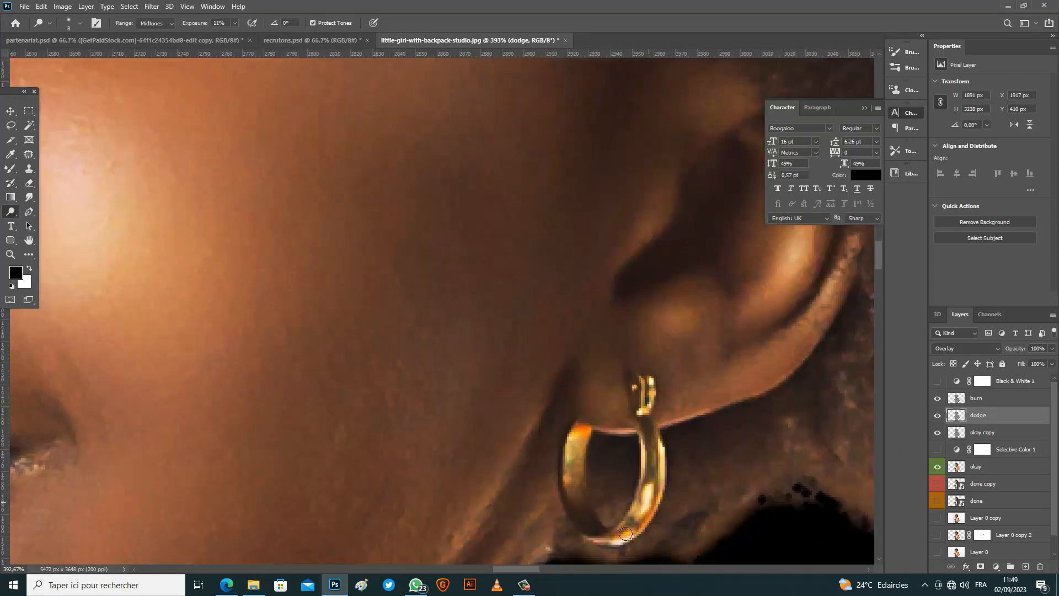
Examine the whole portrait with the Black & White 1 adjustment switched on and off.
{"action": "scroll", "coordinate": [626, 534], "scroll_direction": "down", "scroll_amount": 9}
{"action": "left_click", "coordinate": [937, 381]}
{"action": "left_click", "coordinate": [937, 381]}
{"action": "left_click", "coordinate": [937, 381]}
{"action": "left_click", "coordinate": [937, 381]}
{"action": "left_click", "coordinate": [937, 381]}
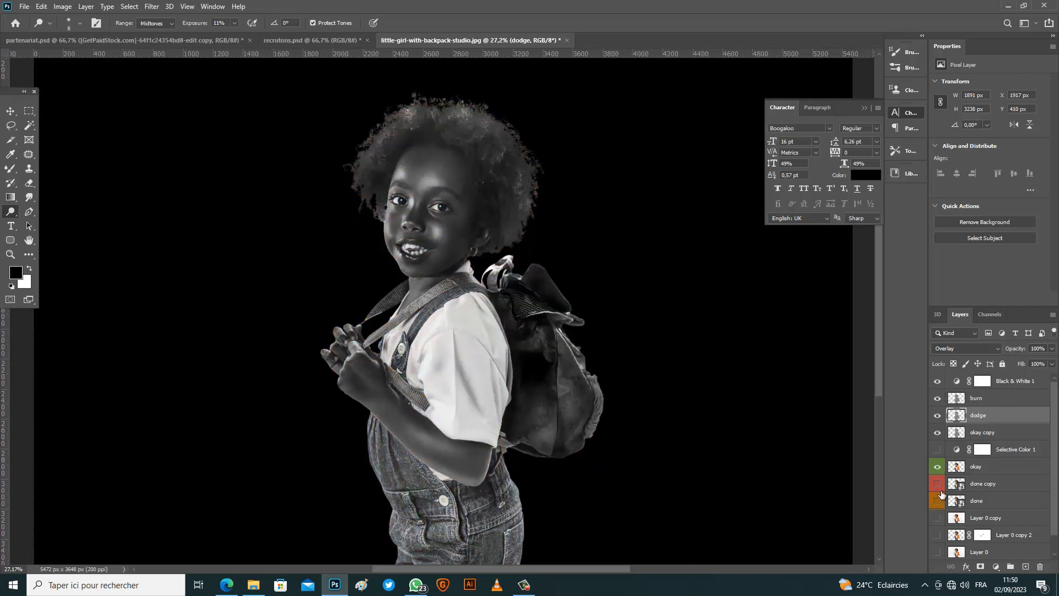
Show the Selective Color 1 adjustment and hide Black & White 1 to return the portrait to colour.
{"action": "left_click", "coordinate": [937, 450]}
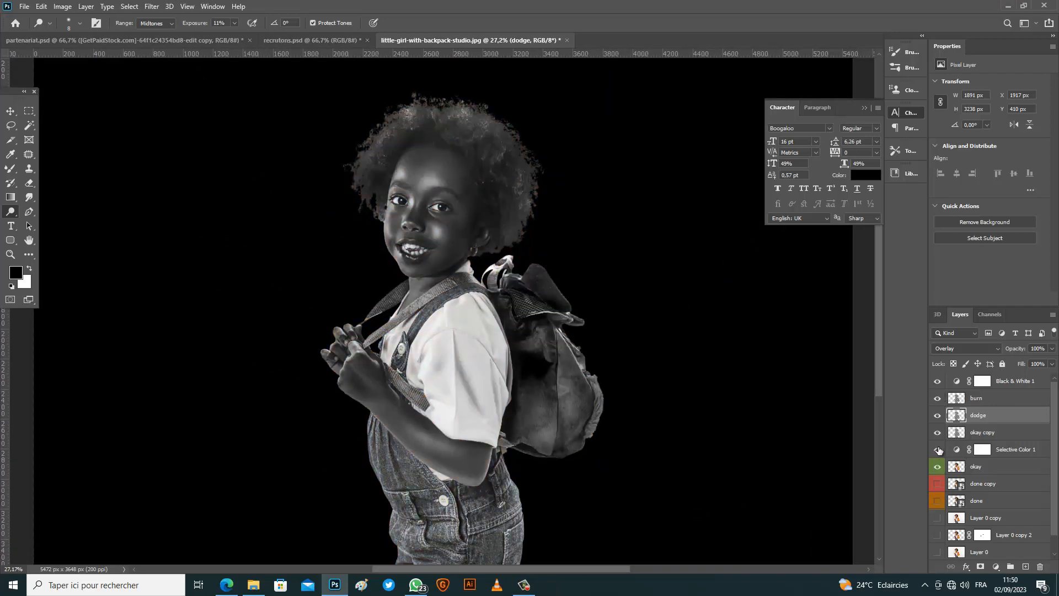
{"action": "left_click", "coordinate": [937, 381]}
{"action": "scroll", "coordinate": [360, 346], "scroll_direction": "up", "scroll_amount": 2}
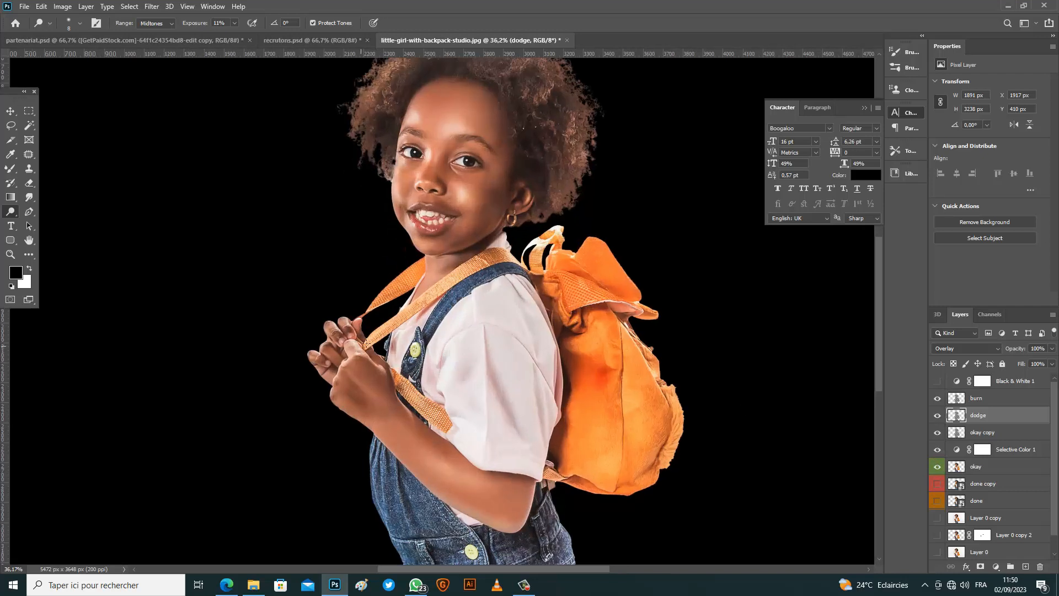
Duplicate the okay layer beneath the Selective Color 1 adjustment.
{"action": "left_click", "coordinate": [986, 400]}
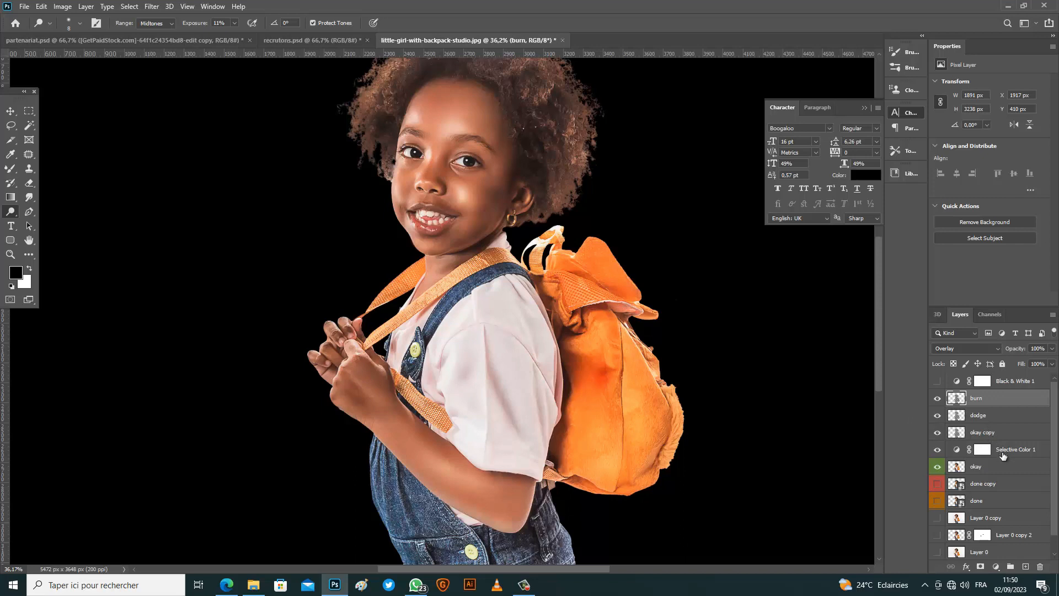
{"action": "left_click", "coordinate": [1001, 467], "text": "shift"}
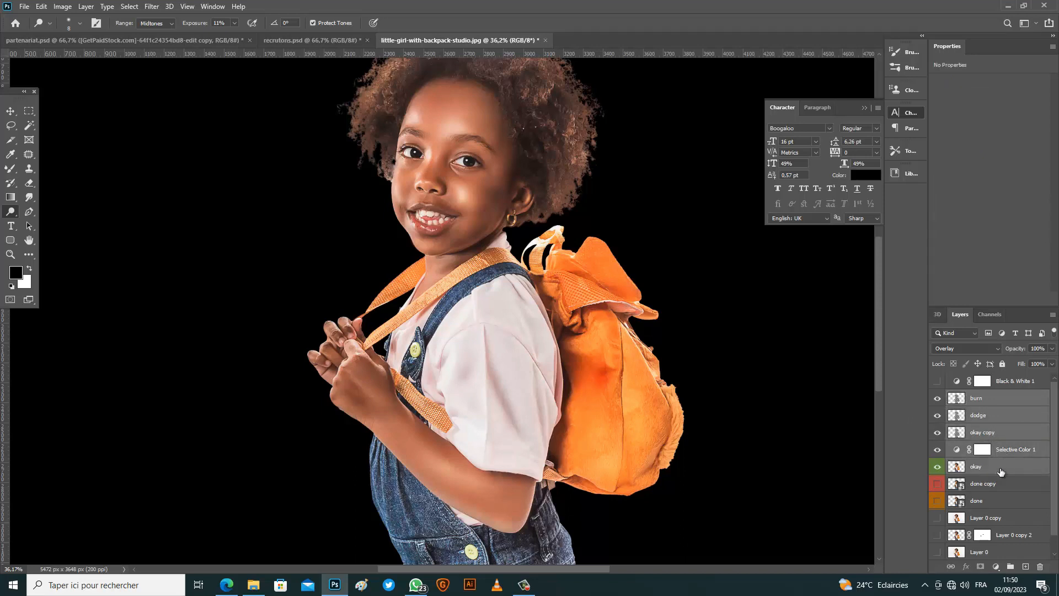
{"action": "left_click", "coordinate": [996, 470]}
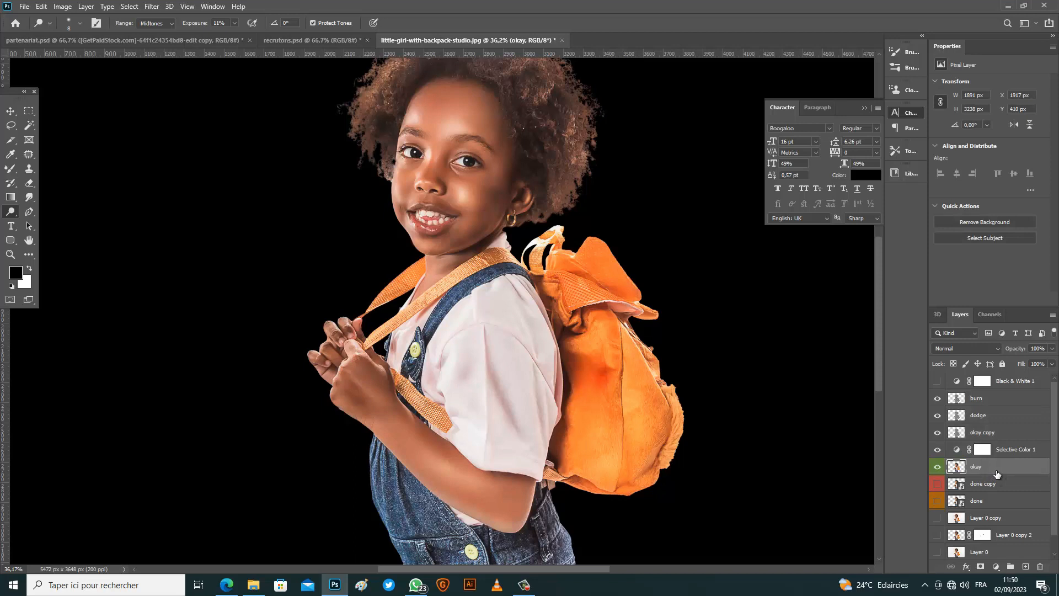
{"action": "key", "text": "ctrl+j"}
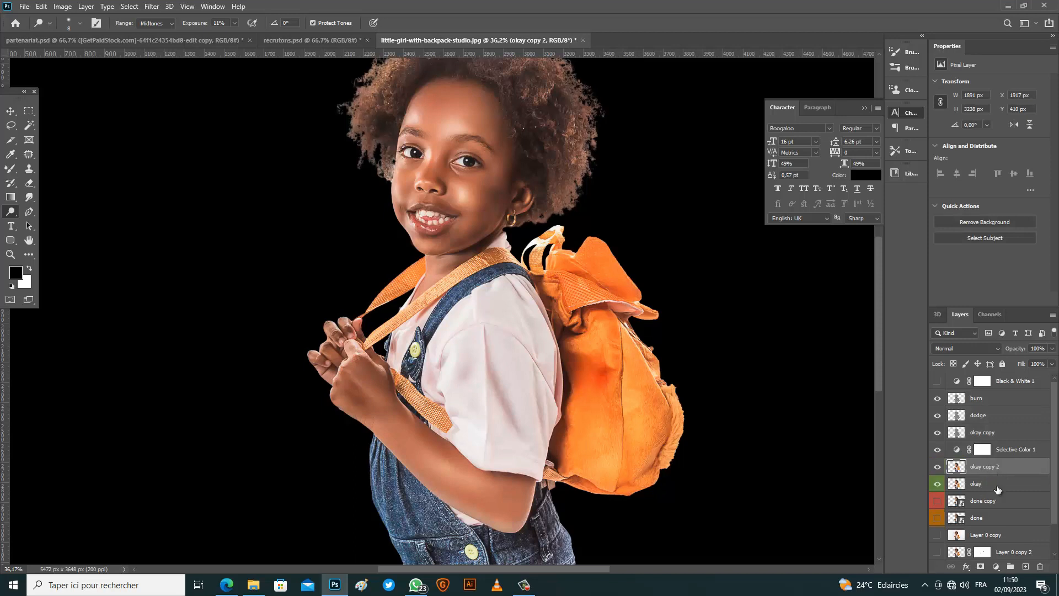
Group the layers from the duplicated okay layer up to burn and name the group "after".
{"action": "left_click", "coordinate": [1004, 402], "text": "shift"}
{"action": "key", "text": "ctrl+g"}
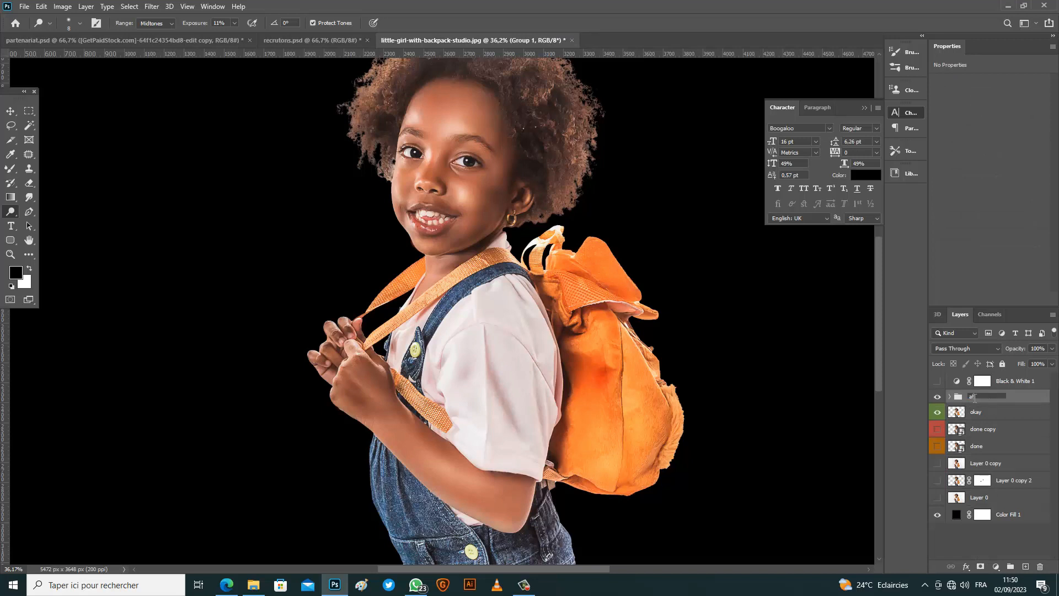
{"action": "key", "text": "Return"}
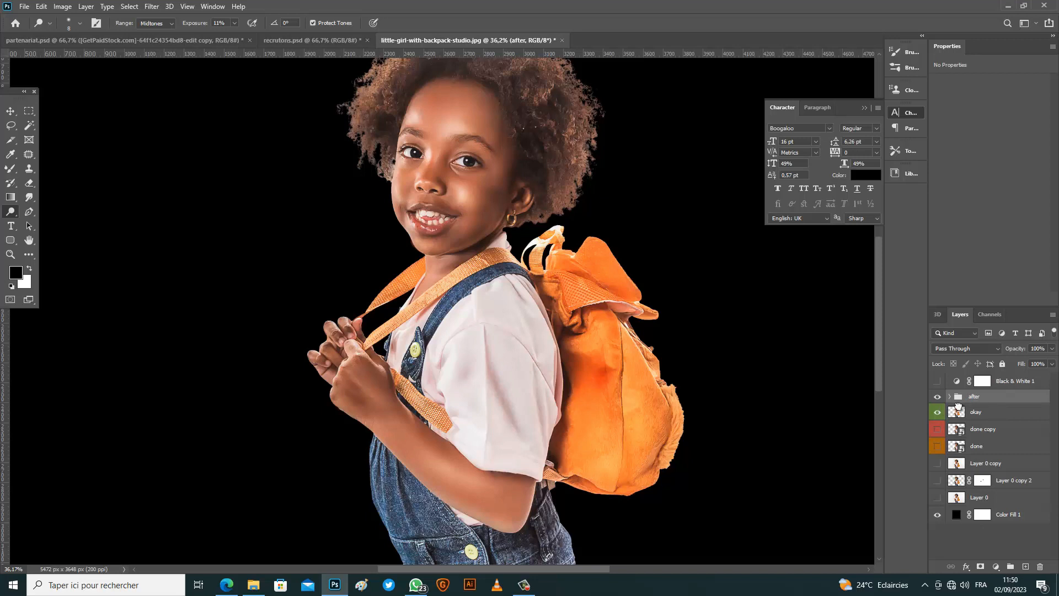
Activate the original okay layer and compare the portrait with the after group hidden and shown.
{"action": "left_click", "coordinate": [977, 411]}
{"action": "left_click", "coordinate": [937, 398]}
{"action": "left_click", "coordinate": [937, 397]}
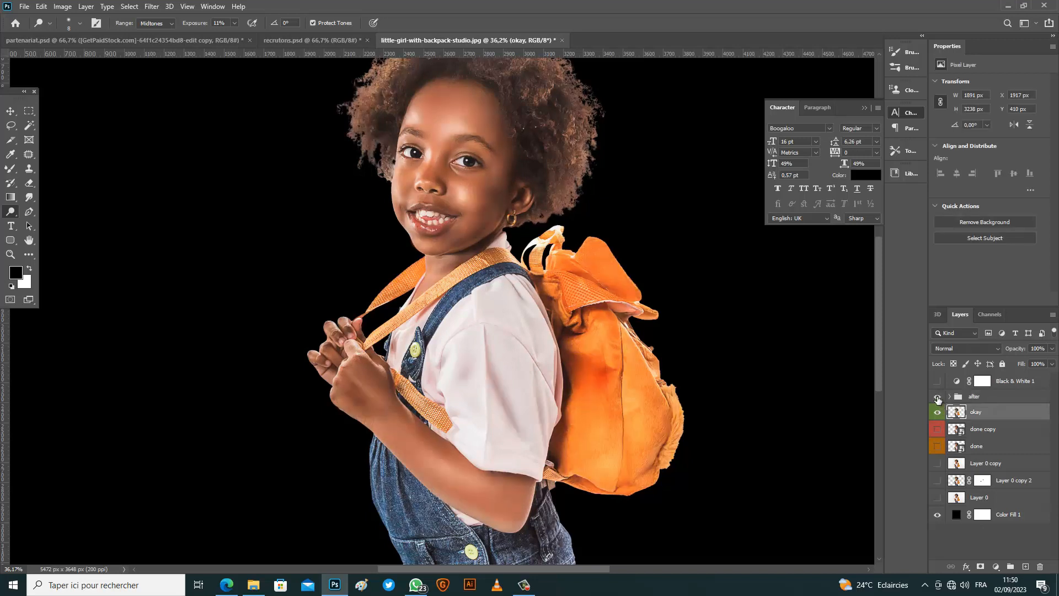
Compare the portrait before and after retouching by repeatedly hiding and showing the after group.
{"action": "left_click", "coordinate": [937, 397]}
{"action": "left_click", "coordinate": [937, 397]}
{"action": "left_click", "coordinate": [937, 397]}
{"action": "left_click", "coordinate": [937, 397]}
{"action": "left_click", "coordinate": [938, 398]}
{"action": "left_click", "coordinate": [938, 397]}
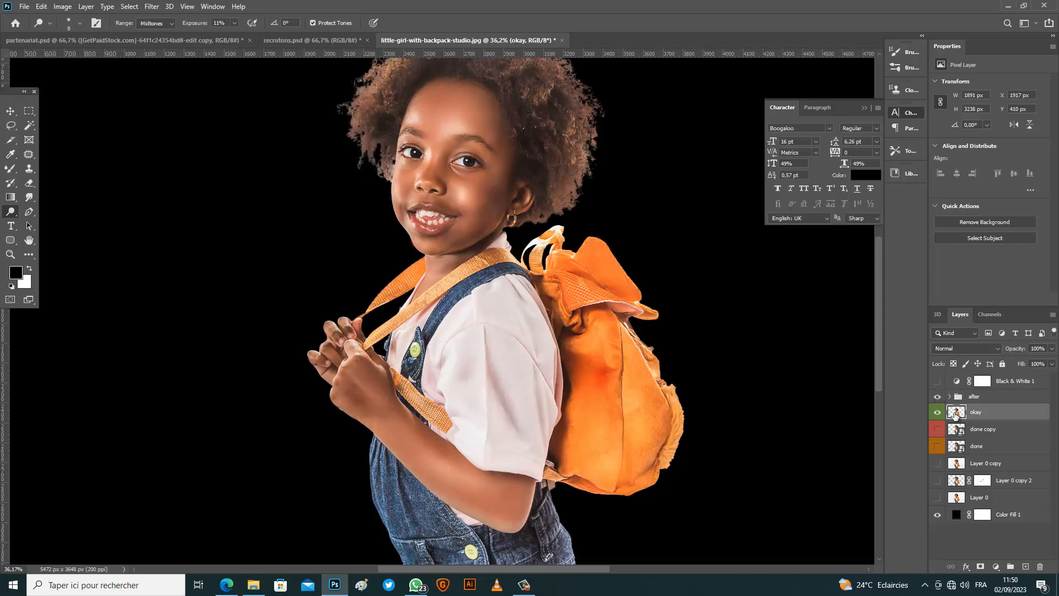
Duplicate the after group and convert the copy to a smart object.
{"action": "left_click", "coordinate": [998, 398]}
{"action": "key", "text": "ctrl+j"}
{"action": "right_click", "coordinate": [995, 402]}
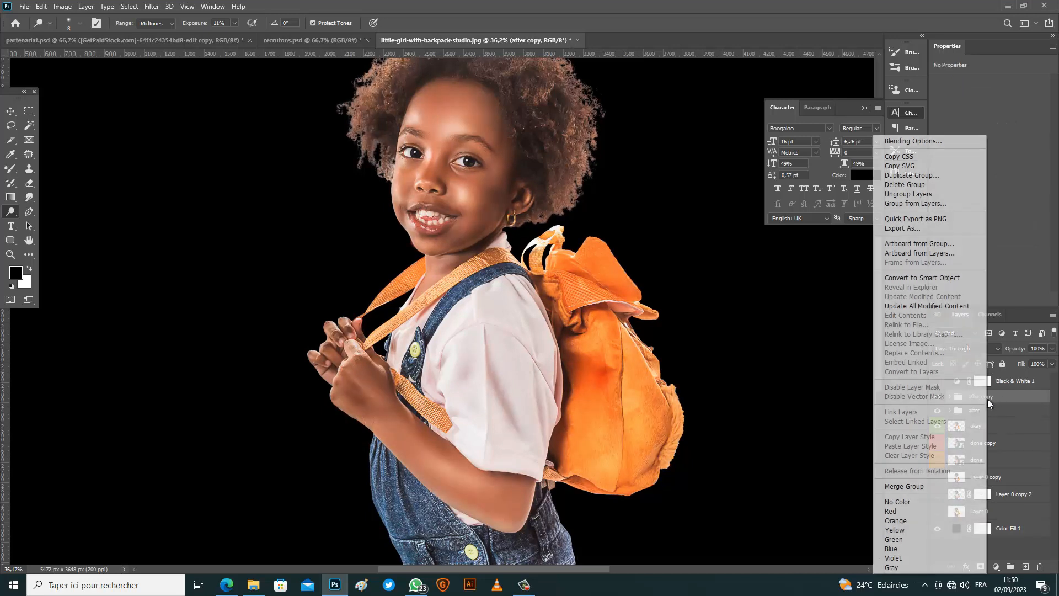
{"action": "left_click", "coordinate": [898, 280]}
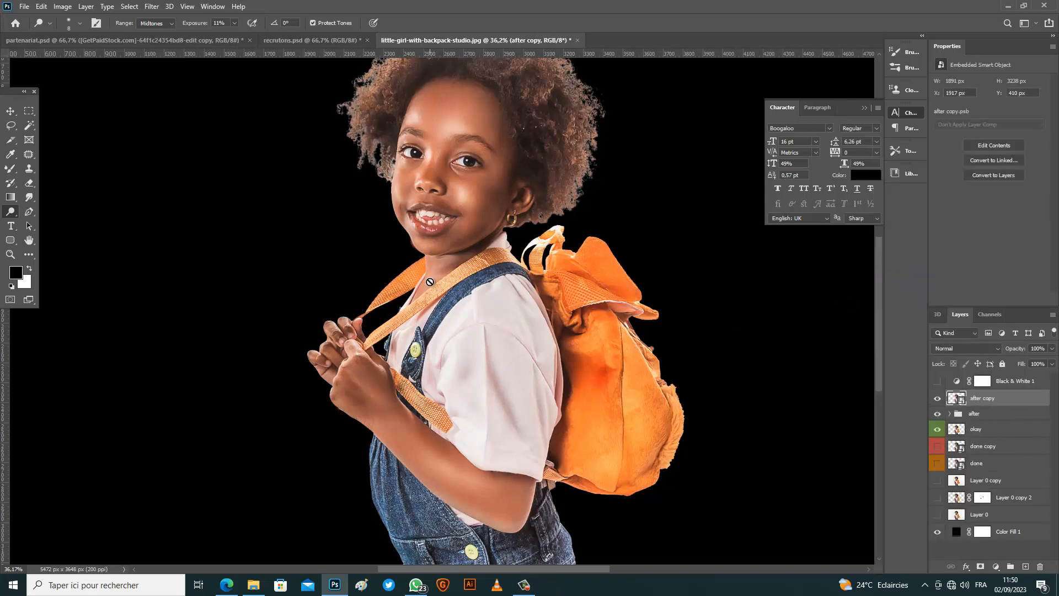
{"action": "left_click", "coordinate": [10, 111]}
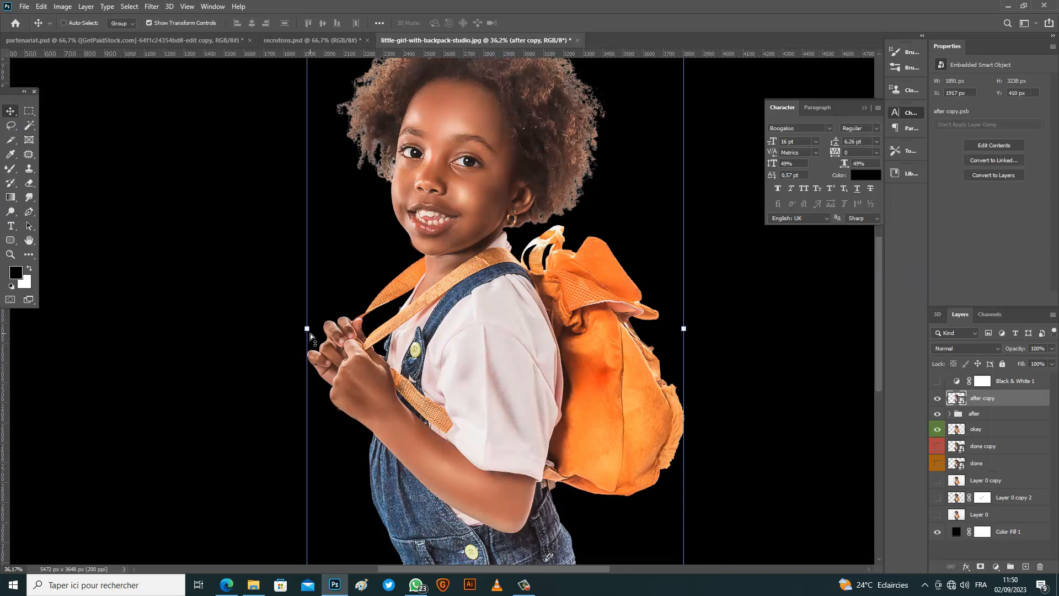
{"action": "key", "text": "ctrl+0"}
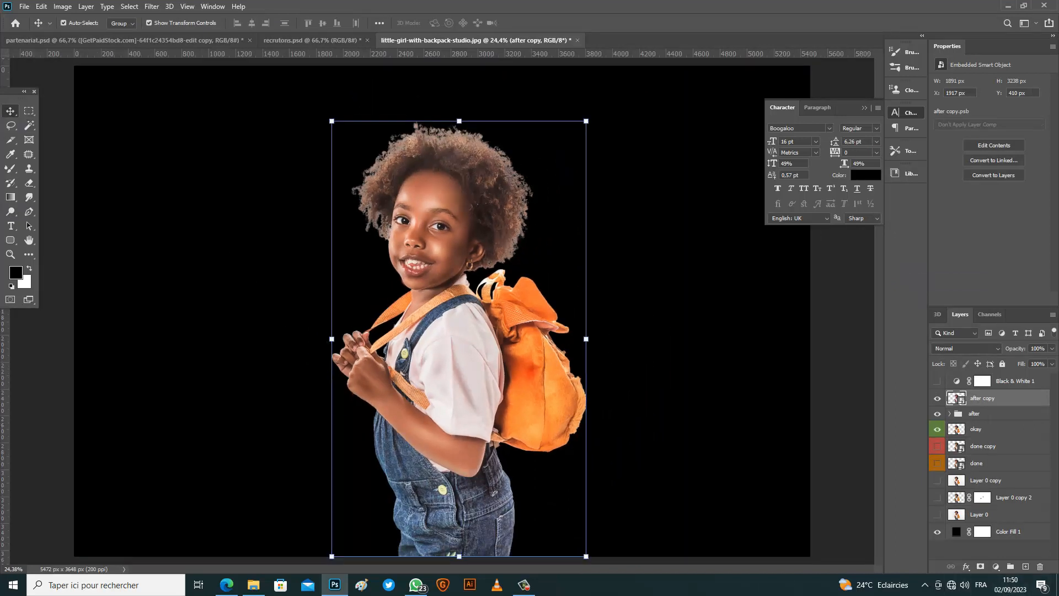
{"action": "left_click", "coordinate": [522, 586]}
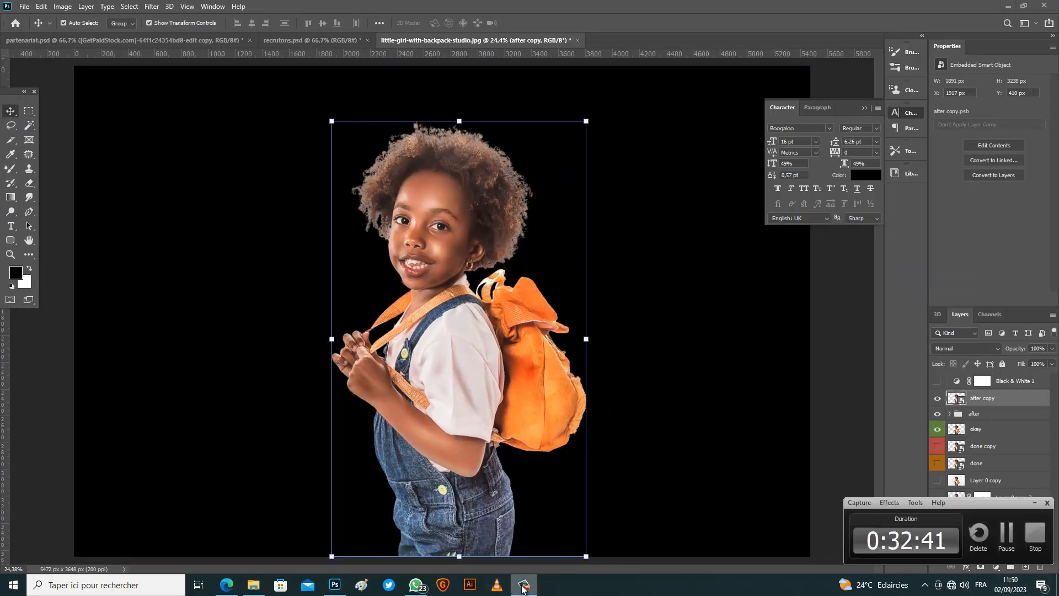
{"action": "left_click", "coordinate": [1007, 532]}
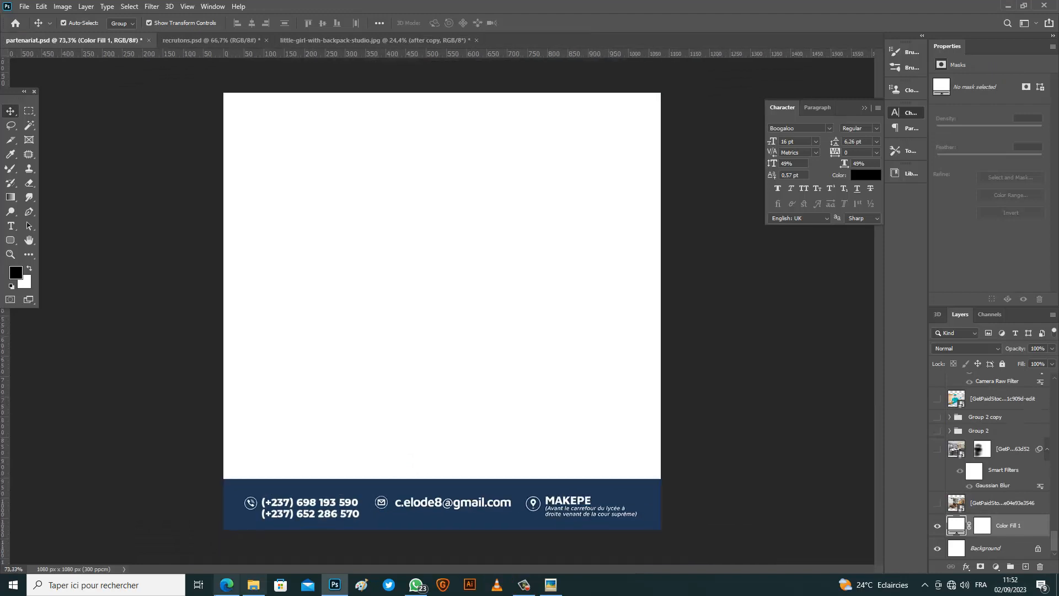
Place the squared-paper-texture image in partenariat.psd and scale it to cover the whole canvas.
{"action": "left_click", "coordinate": [253, 584]}
{"action": "left_click_drag", "start_coordinate": [176, 445], "coordinate": [436, 433]}
{"action": "left_click_drag", "start_coordinate": [659, 95], "coordinate": [669, 71]}
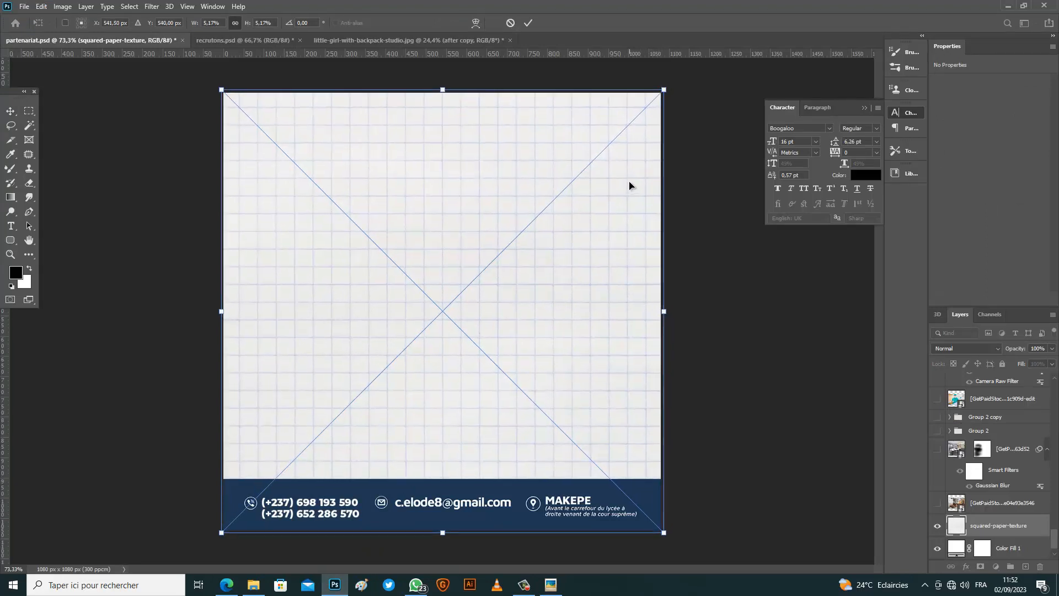
{"action": "left_click", "coordinate": [529, 23]}
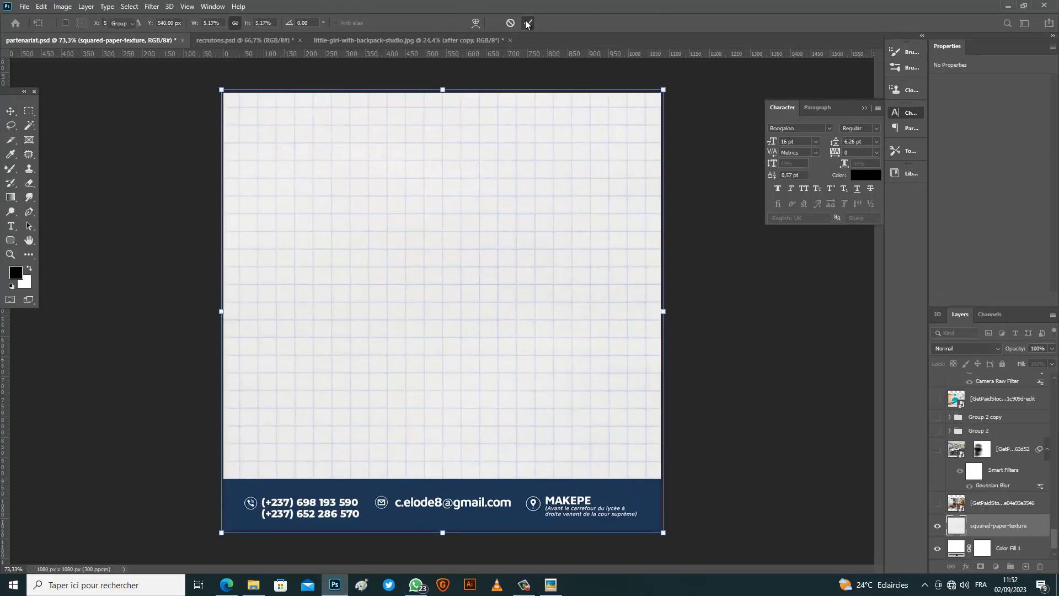
Show the guides, then reveal the logo-11 layer and move the logo to the poster's upper-left corner.
{"action": "left_click", "coordinate": [711, 296]}
{"action": "key", "text": "ctrl+semicolon"}
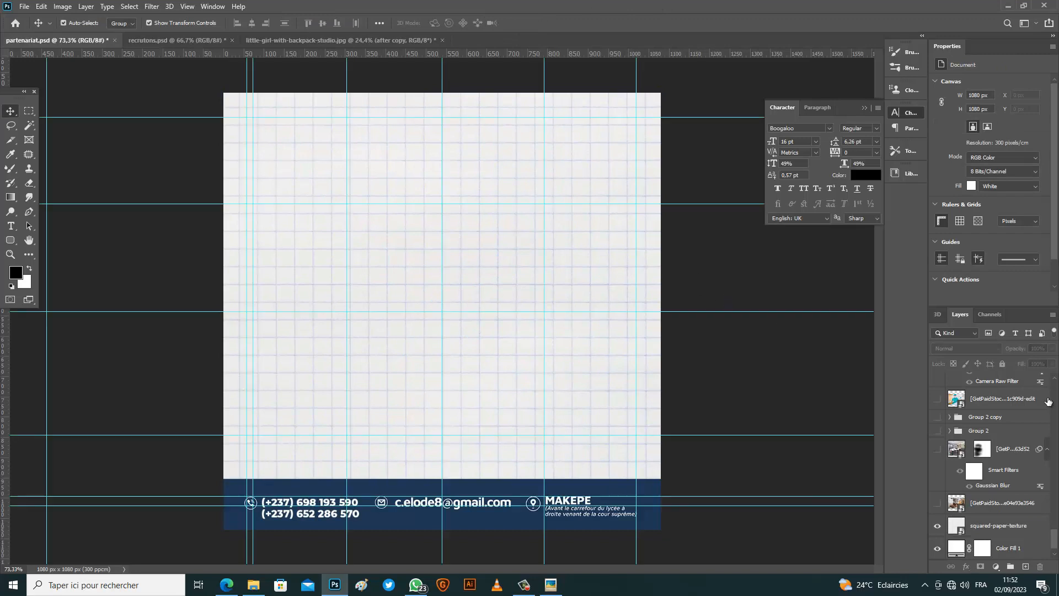
{"action": "scroll", "coordinate": [1042, 411], "scroll_direction": "up", "scroll_amount": 3}
{"action": "left_click_drag", "start_coordinate": [1055, 538], "coordinate": [1050, 480]}
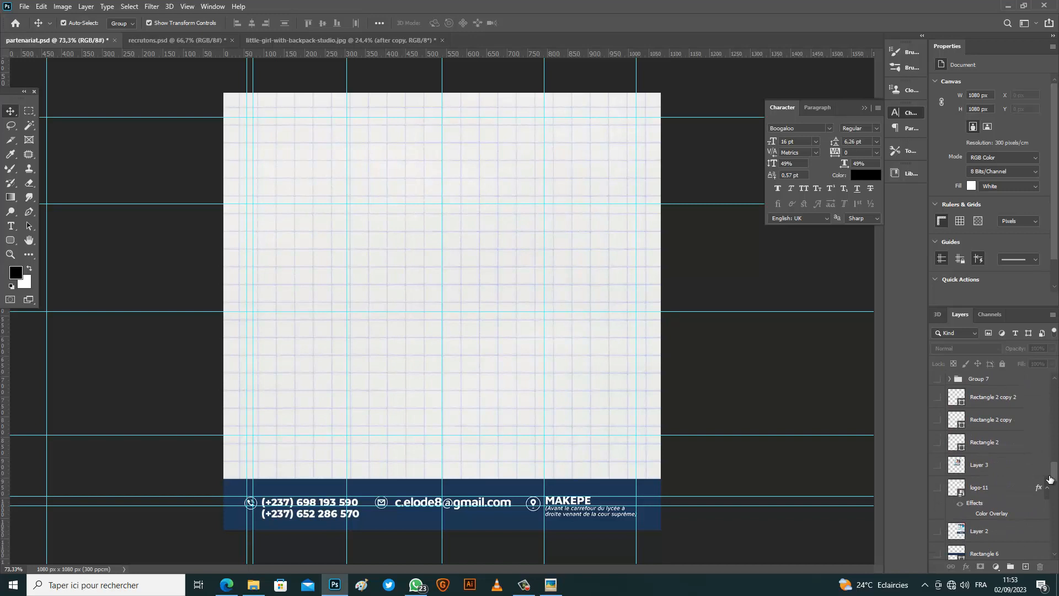
{"action": "left_click", "coordinate": [938, 489]}
{"action": "left_click", "coordinate": [569, 161]}
{"action": "left_click_drag", "start_coordinate": [597, 156], "coordinate": [325, 145]}
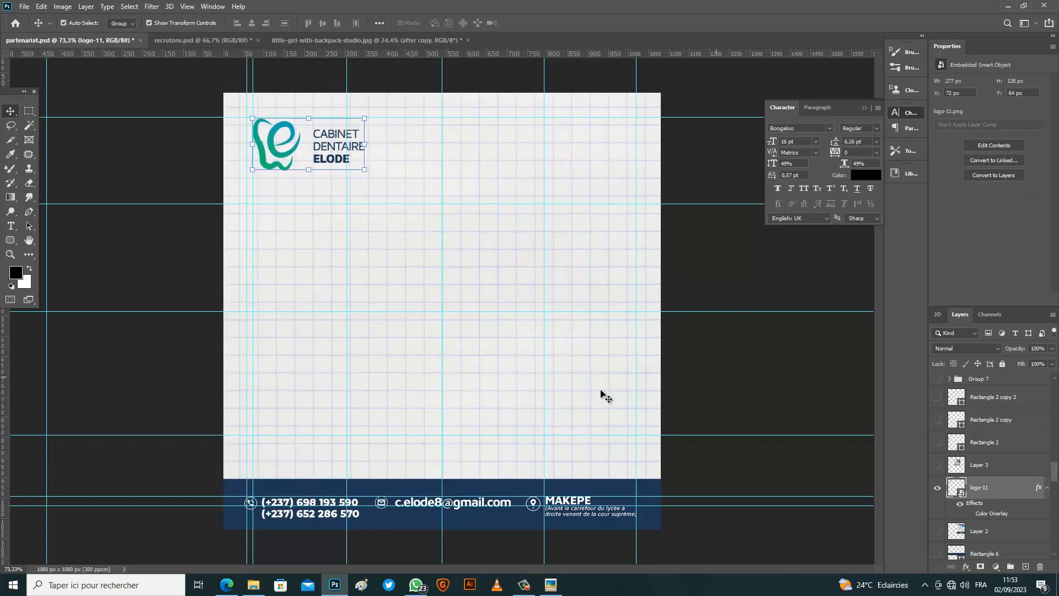
Copy the after copy smart object from the little-girl-with-backpack-studio document into partenariat.psd.
{"action": "left_click", "coordinate": [306, 40]}
{"action": "left_click_drag", "start_coordinate": [431, 232], "coordinate": [191, 20]}
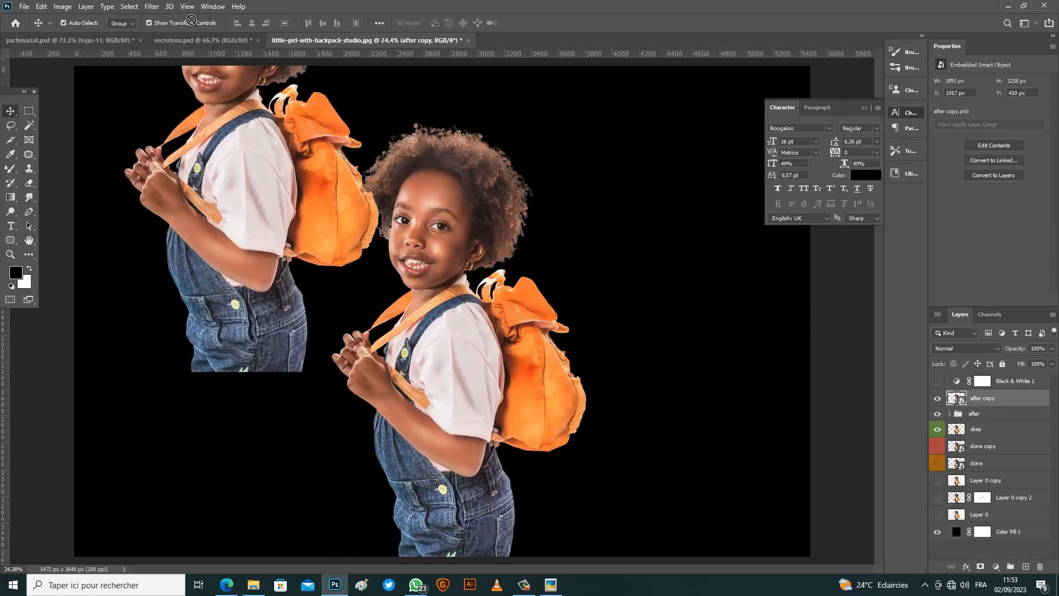
{"action": "left_click_drag", "start_coordinate": [103, 43], "coordinate": [498, 243]}
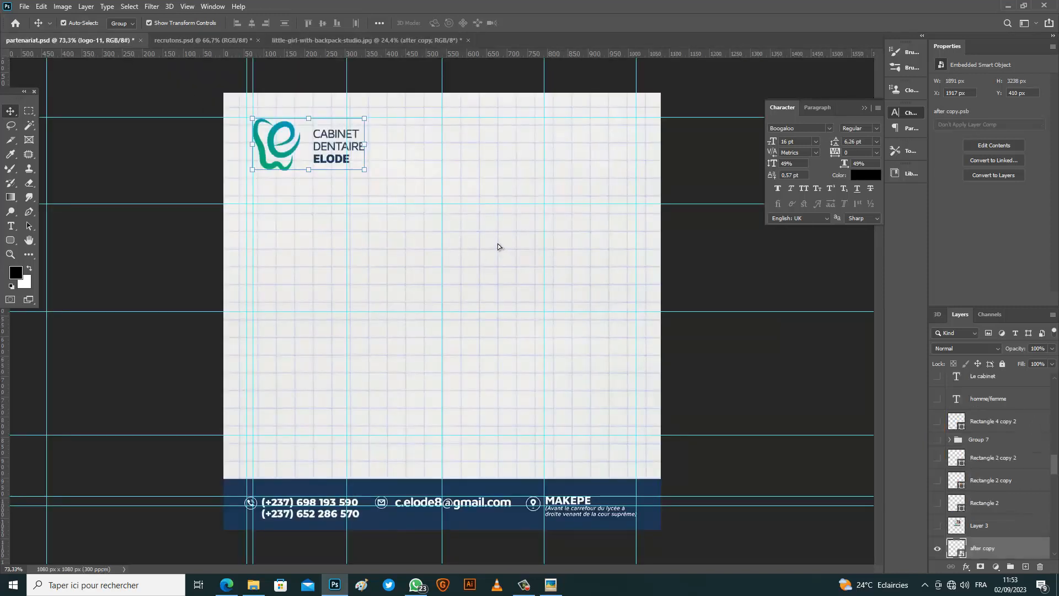
Scale the girl to about 576 × 986 px near the poster's centre, with her layer directly above squared-paper-texture.
{"action": "key", "text": "ctrl+minus"}
{"action": "key", "text": "ctrl+minus"}
{"action": "key", "text": "ctrl+minus"}
{"action": "key", "text": "ctrl+minus"}
{"action": "key", "text": "ctrl+minus"}
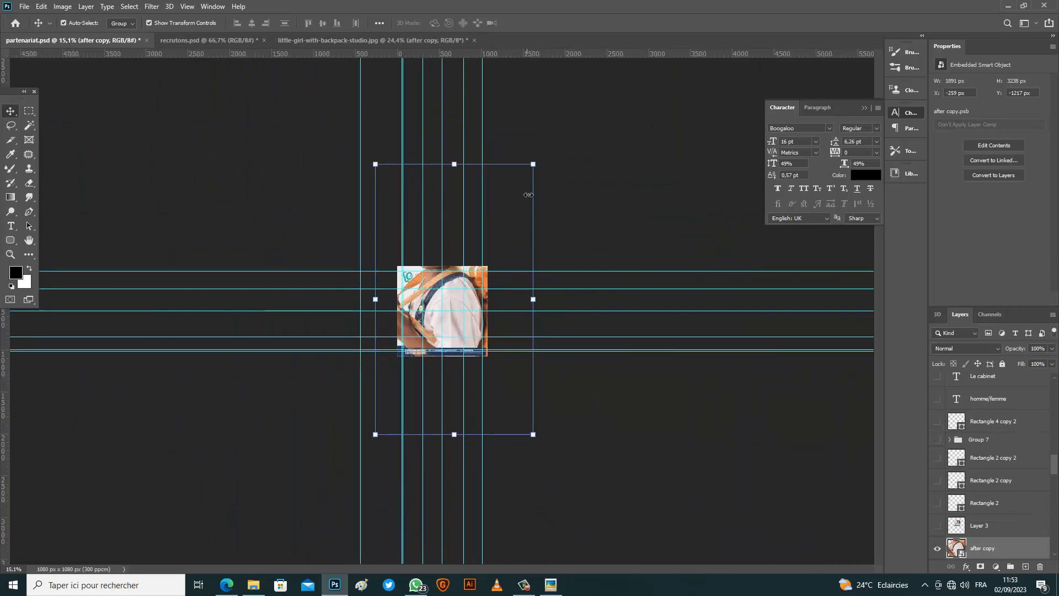
{"action": "left_click_drag", "start_coordinate": [533, 164], "coordinate": [435, 331]}
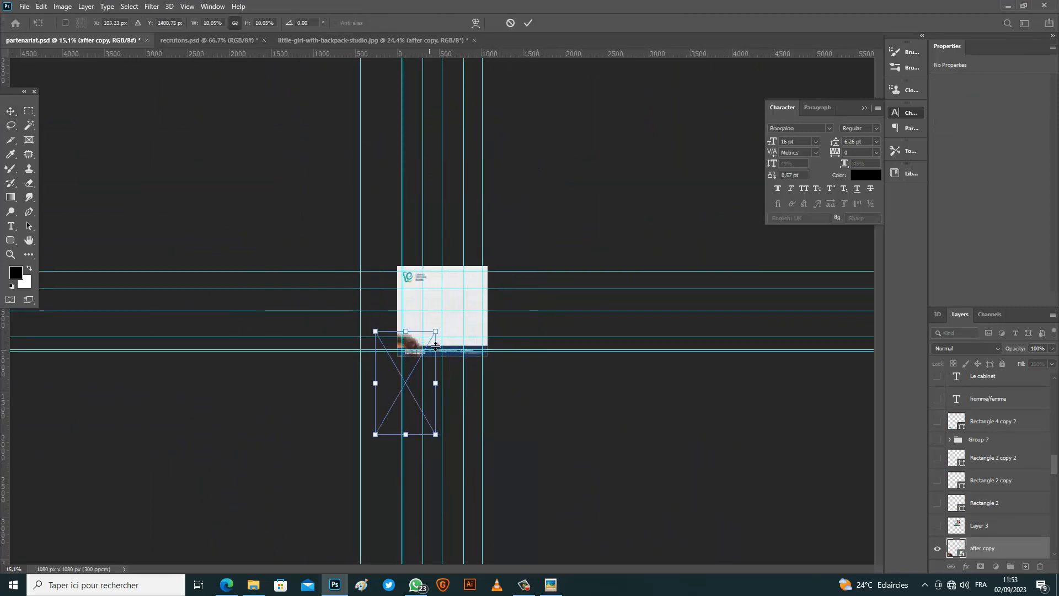
{"action": "key", "text": "ctrl+z"}
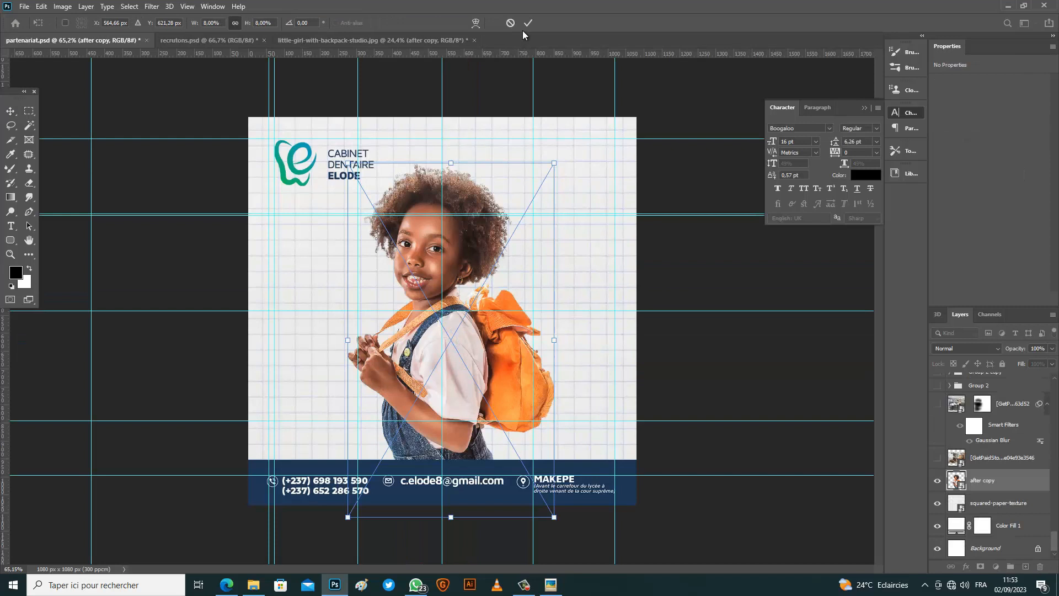
{"action": "left_click", "coordinate": [526, 25]}
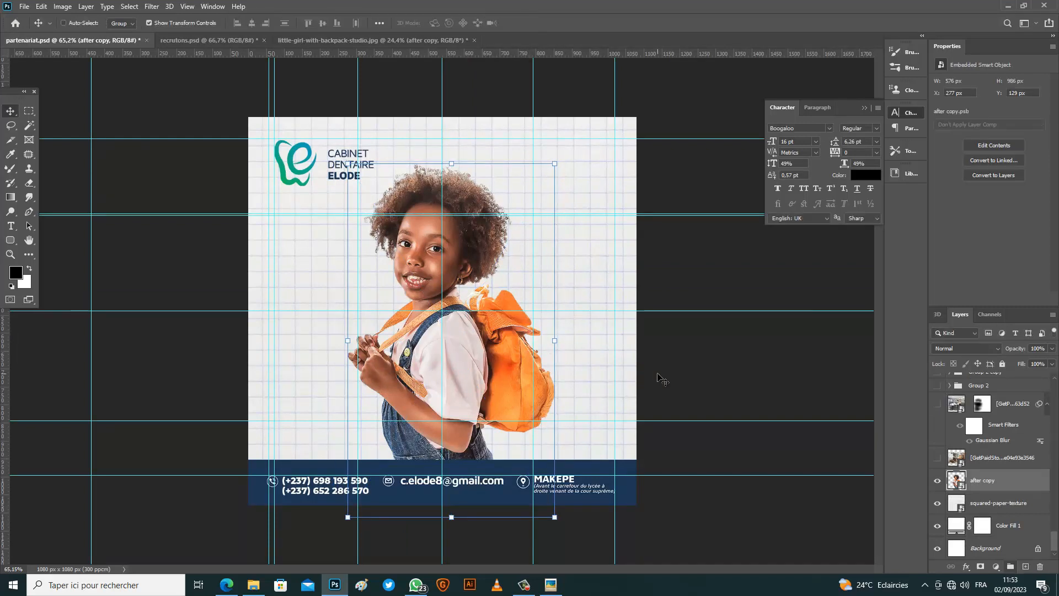
Shift the girl slightly to the right and move the logo to the guides in the poster's upper-right corner.
{"action": "key", "text": "ctrl+plus"}
{"action": "key", "text": "ctrl+h"}
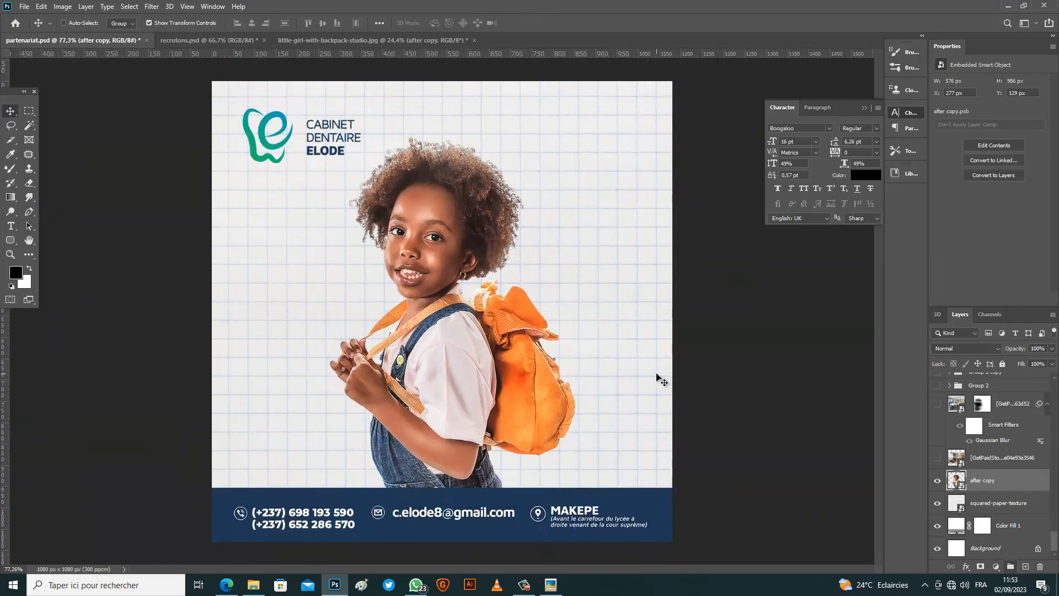
{"action": "left_click_drag", "start_coordinate": [463, 257], "coordinate": [430, 250]}
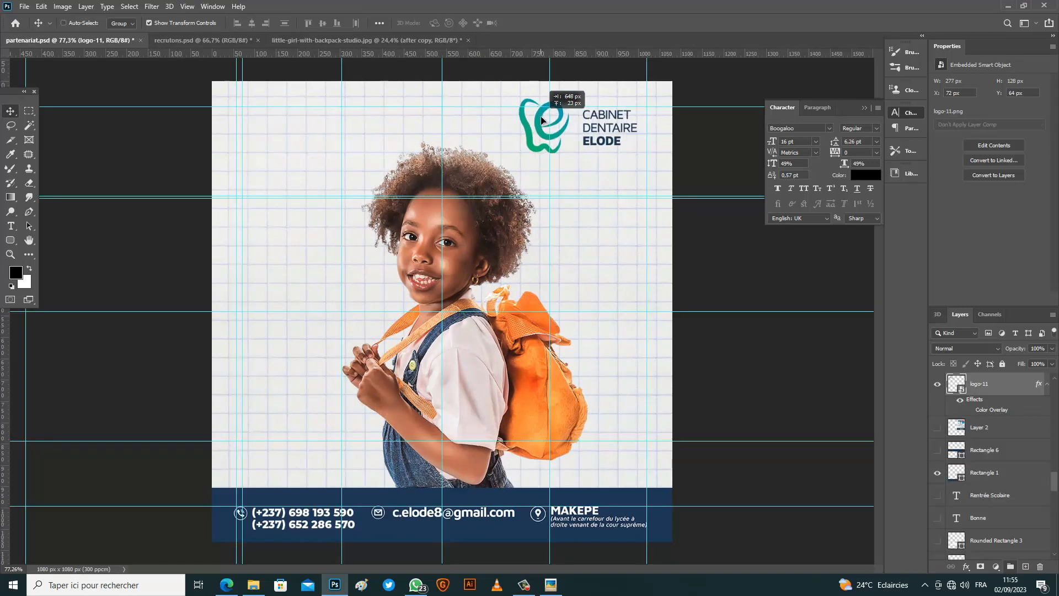
{"action": "left_click_drag", "start_coordinate": [490, 235], "coordinate": [518, 234]}
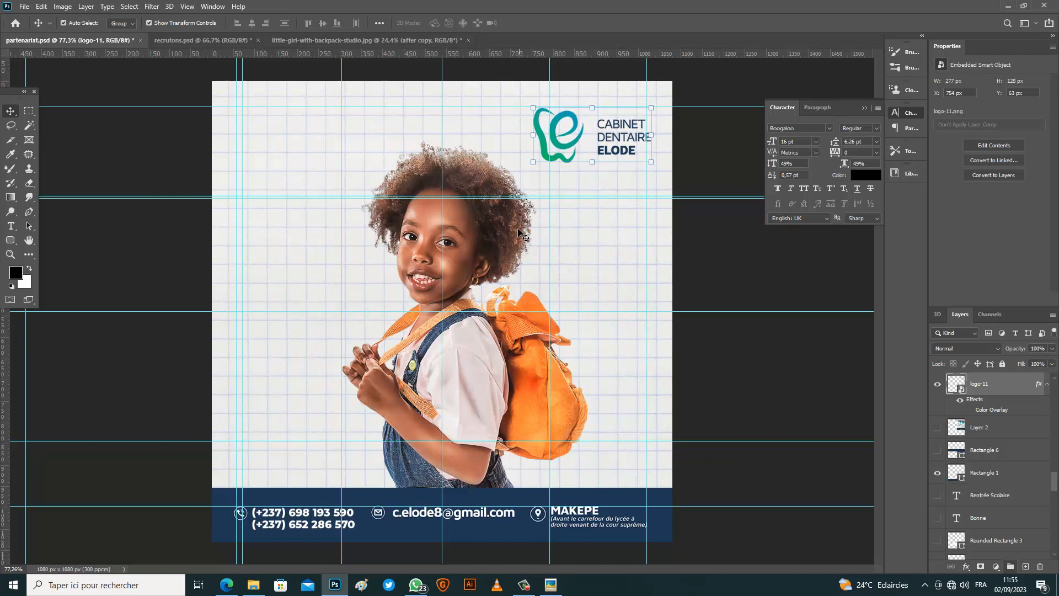
Scale the girl to 7.22% and reposition her below the logo, standing behind the contact band.
{"action": "left_click", "coordinate": [518, 228]}
{"action": "left_click_drag", "start_coordinate": [586, 144], "coordinate": [528, 243]}
{"action": "left_click", "coordinate": [528, 25]}
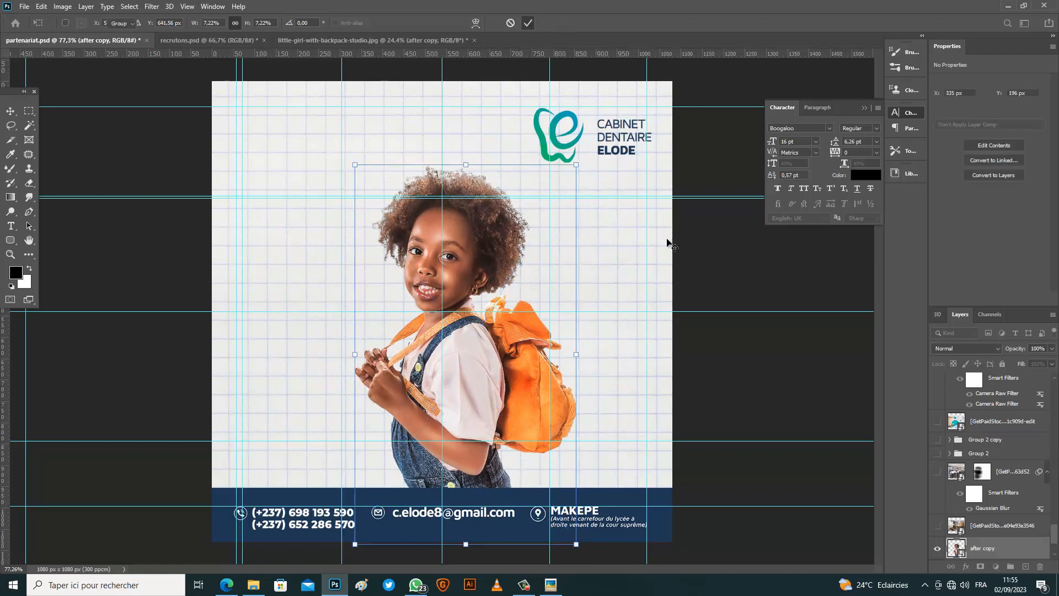
Draw a black rounded rectangle about 496 × 99 px across the girl's face and set its corner radii to 39 px.
{"action": "left_click", "coordinate": [11, 241]}
{"action": "left_click_drag", "start_coordinate": [242, 251], "coordinate": [454, 292]}
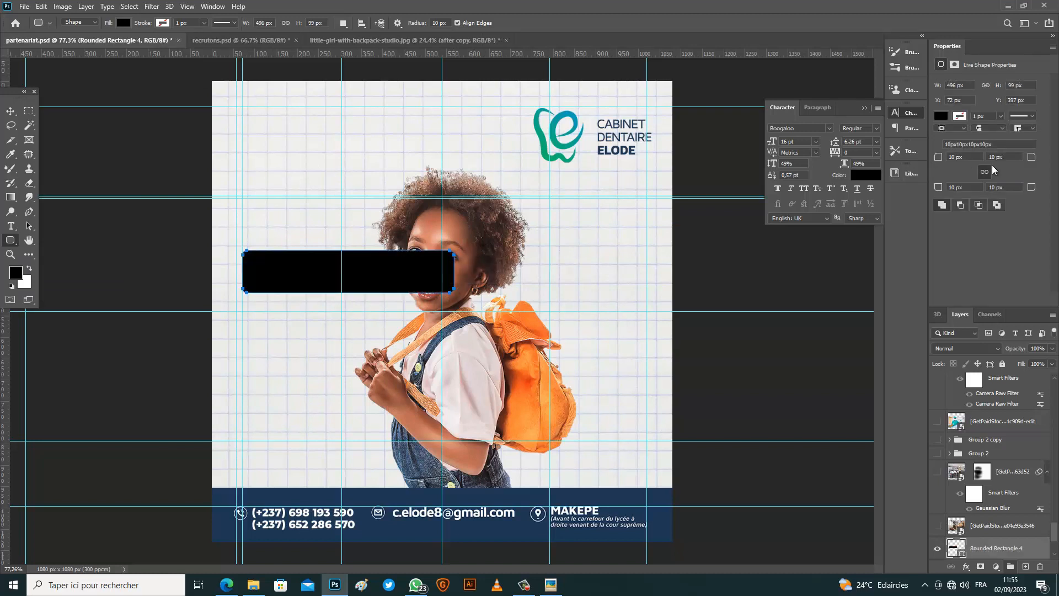
{"action": "left_click_drag", "start_coordinate": [1028, 161], "coordinate": [1041, 159]}
{"action": "left_click", "coordinate": [8, 112]}
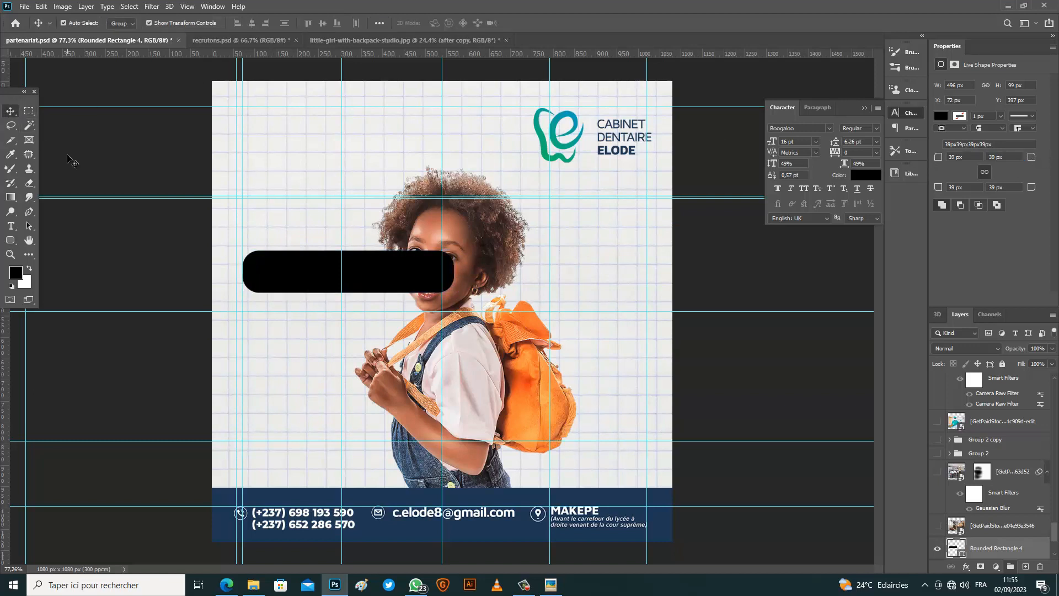
Move the rounded rectangle down, place its layer behind the girl and rotate it about -5.8°.
{"action": "left_click_drag", "start_coordinate": [319, 273], "coordinate": [324, 301]}
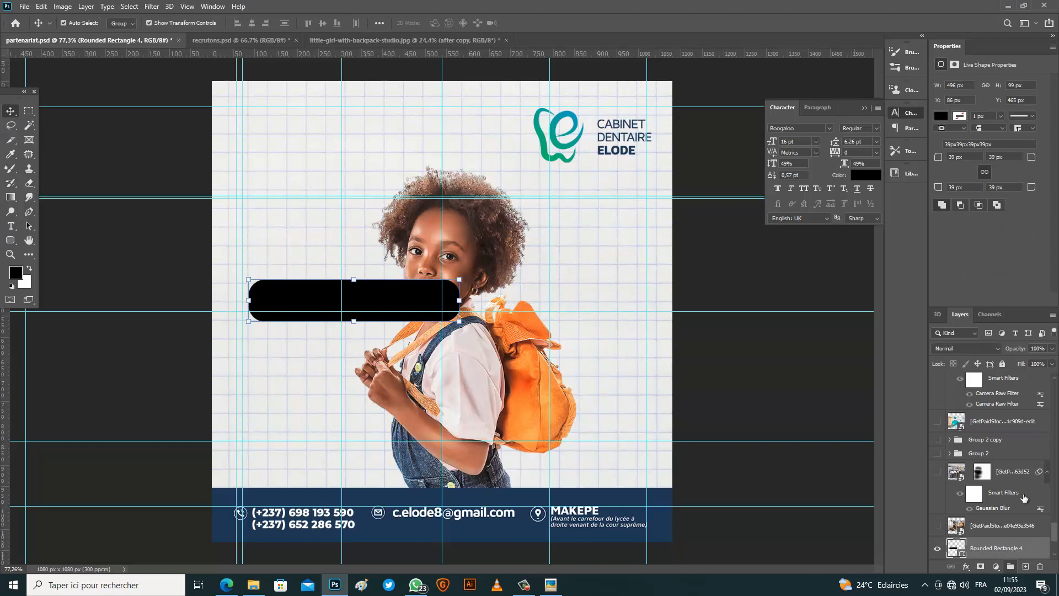
{"action": "scroll", "coordinate": [973, 516], "scroll_direction": "down", "scroll_amount": 3}
{"action": "left_click_drag", "start_coordinate": [995, 478], "coordinate": [992, 514]}
{"action": "left_click_drag", "start_coordinate": [471, 277], "coordinate": [474, 263]}
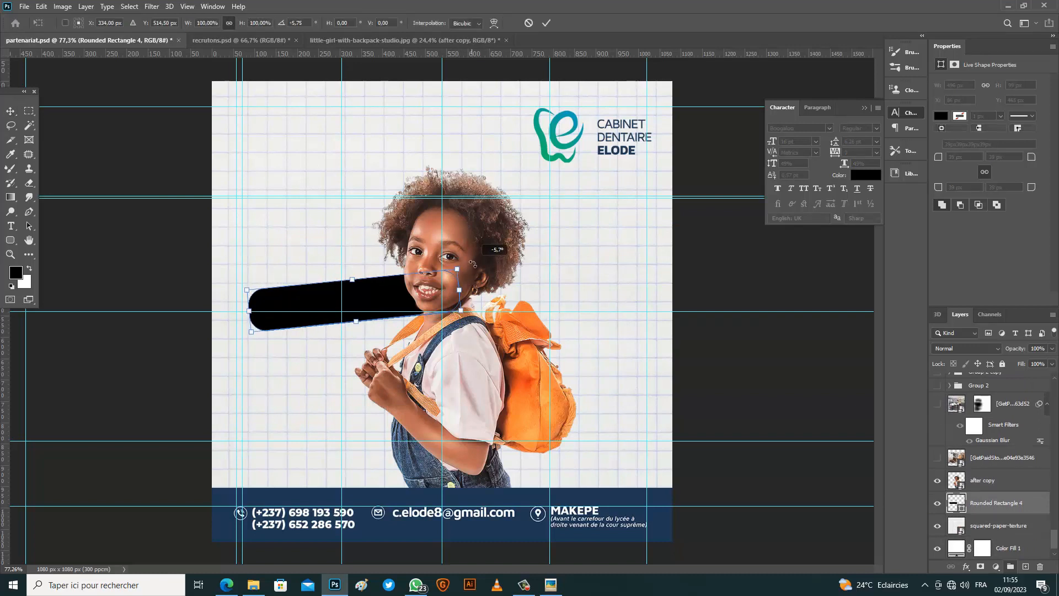
{"action": "left_click", "coordinate": [545, 24]}
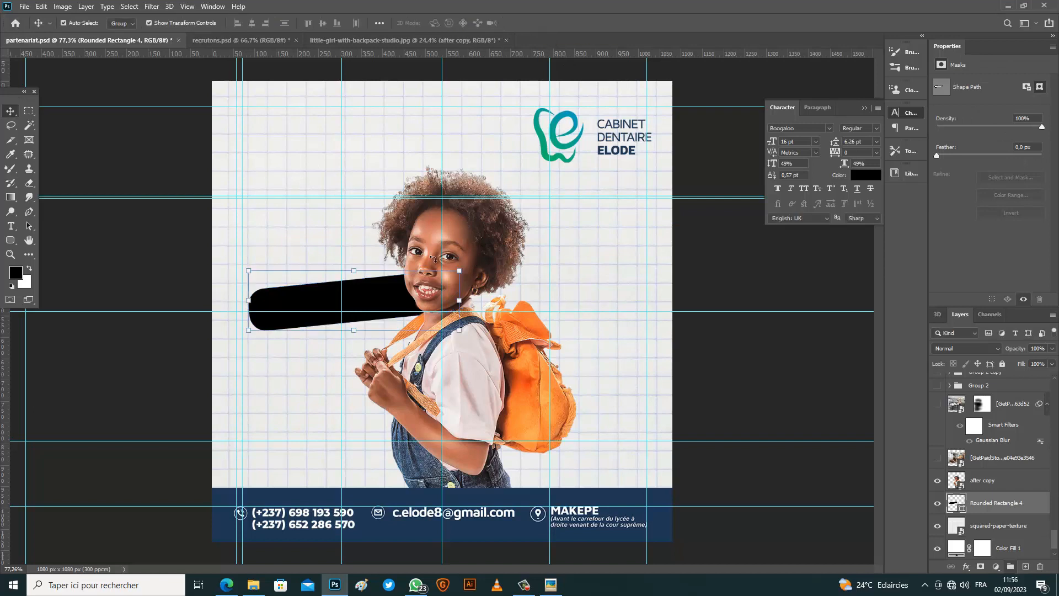
Nudge the tilted rounded rectangle slightly down and to the left, and hide its layer.
{"action": "left_click_drag", "start_coordinate": [376, 293], "coordinate": [375, 295]}
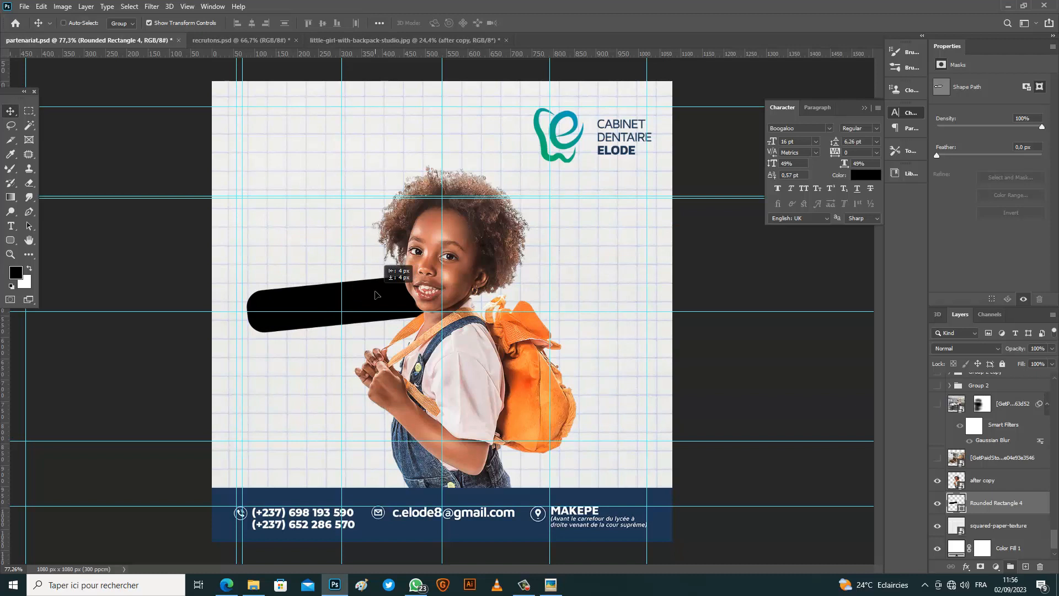
{"action": "left_click_drag", "start_coordinate": [374, 295], "coordinate": [375, 295]}
{"action": "left_click", "coordinate": [939, 504]}
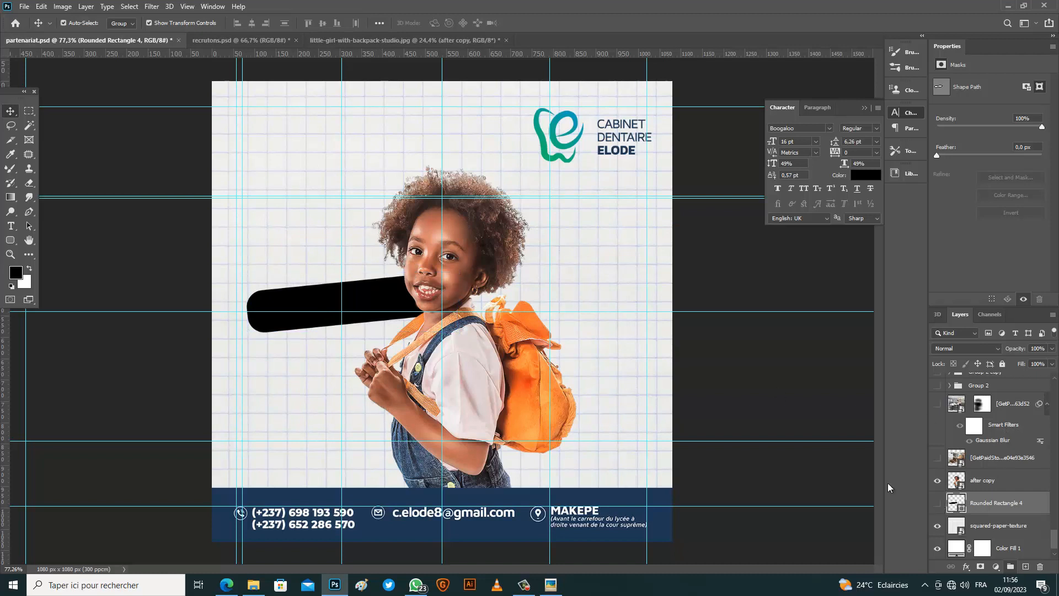
Draw a rounded rectangle about 396 × 196 px behind the girl's head with 25 px corner radii.
{"action": "left_click", "coordinate": [11, 239]}
{"action": "left_click_drag", "start_coordinate": [248, 186], "coordinate": [417, 270]}
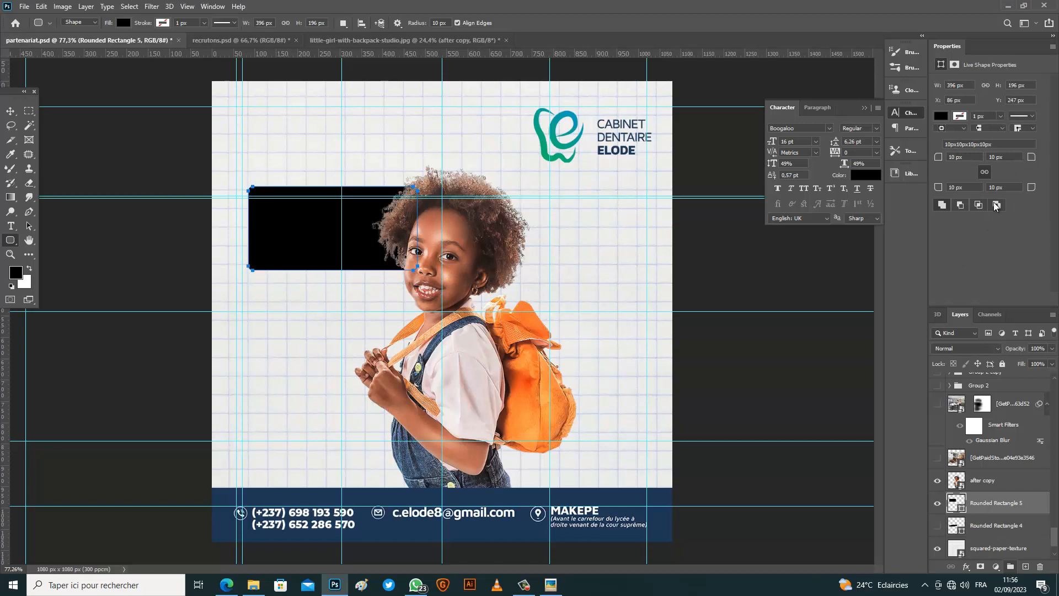
{"action": "left_click_drag", "start_coordinate": [1034, 159], "coordinate": [1043, 157]}
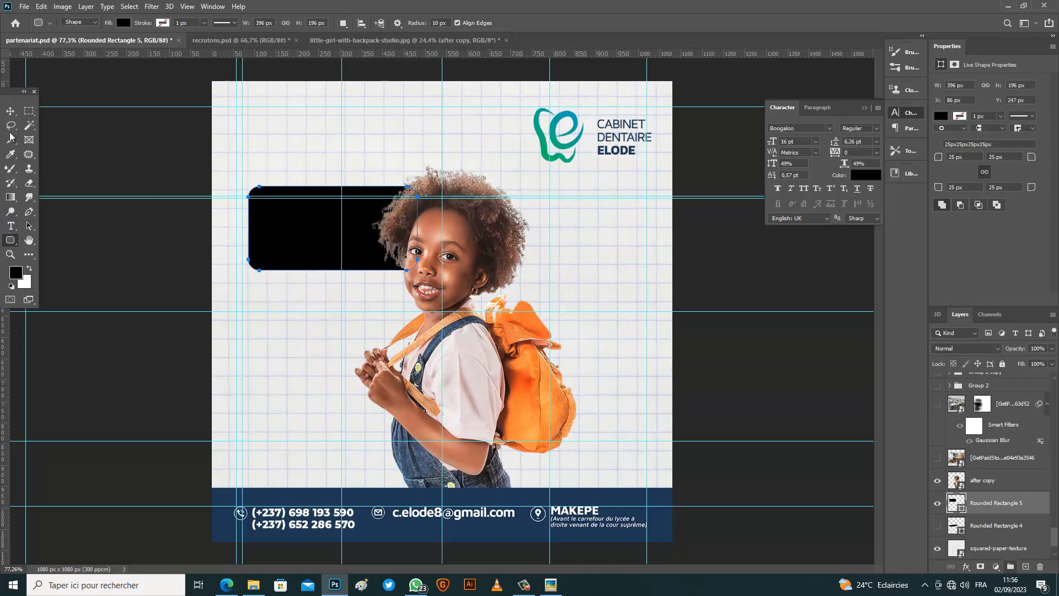
{"action": "left_click", "coordinate": [10, 111]}
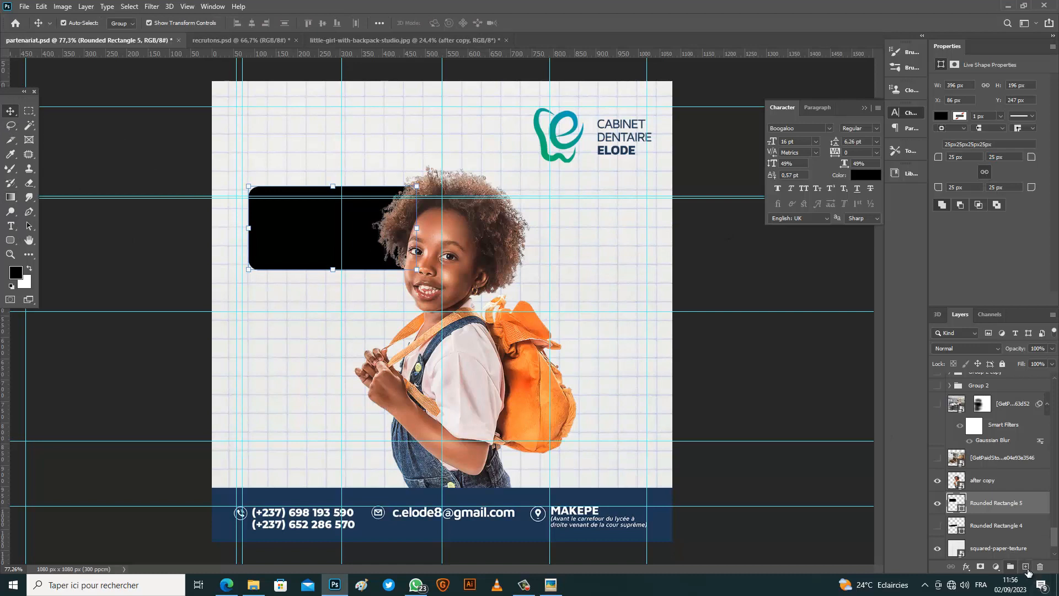
Create a 100 × 100 px polygon with 3 sides on a new layer above the rounded rectangle.
{"action": "left_click", "coordinate": [1026, 568]}
{"action": "left_click", "coordinate": [14, 243]}
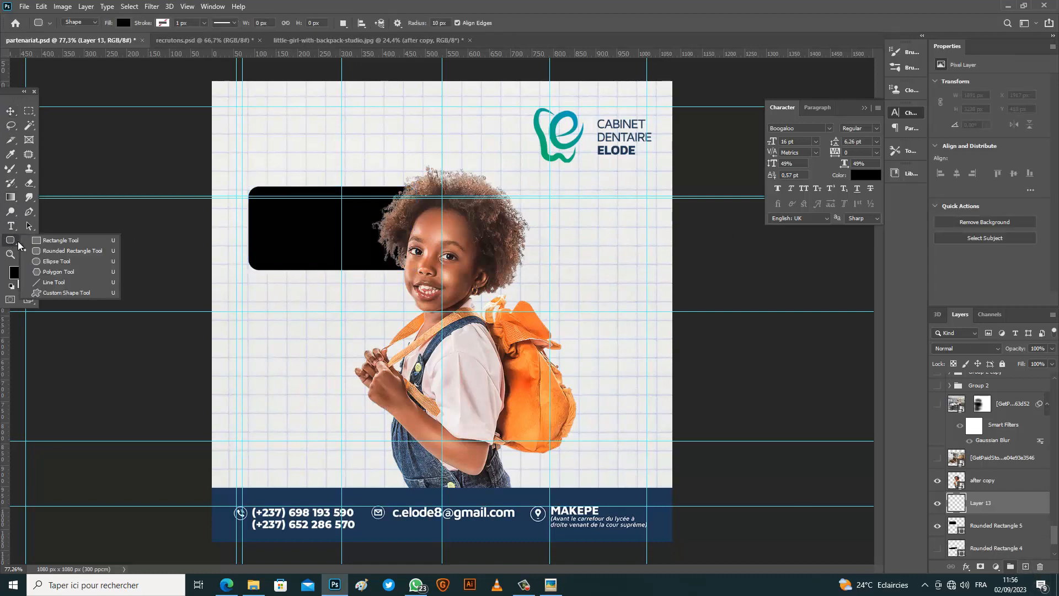
{"action": "left_click", "coordinate": [53, 271]}
{"action": "left_click", "coordinate": [324, 141]}
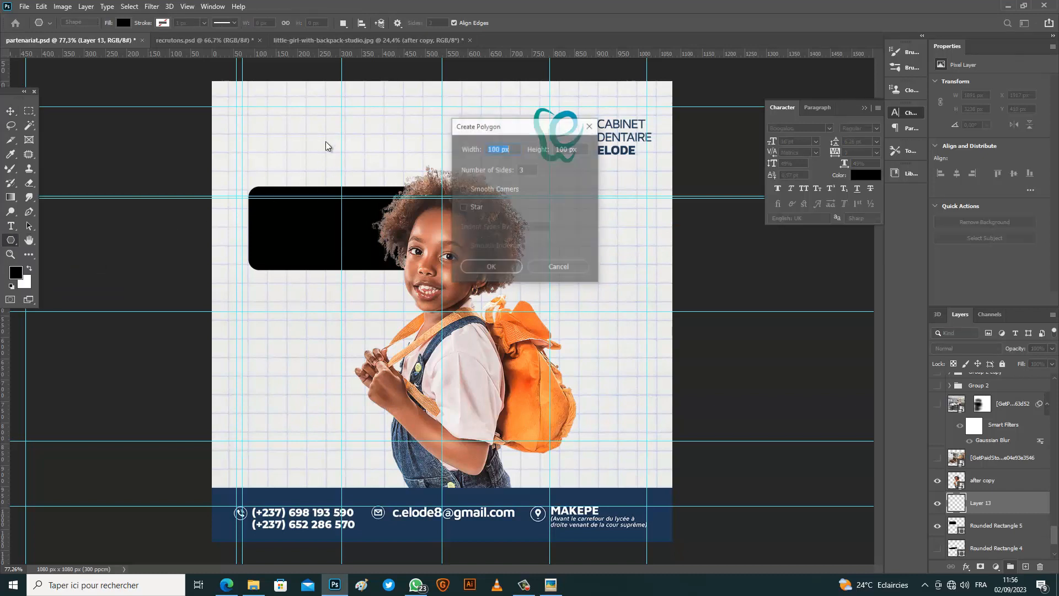
{"action": "left_click", "coordinate": [491, 267]}
Transform the triangle into a speech-bubble tail at the rounded rectangle's lower edge near the girl's mouth, and select both shape layers.
{"action": "key", "text": "v"}
{"action": "left_click_drag", "start_coordinate": [367, 134], "coordinate": [388, 174]}
{"action": "left_click_drag", "start_coordinate": [336, 155], "coordinate": [382, 274]}
{"action": "left_click", "coordinate": [546, 23]}
{"action": "left_click", "coordinate": [982, 525], "text": "shift"}
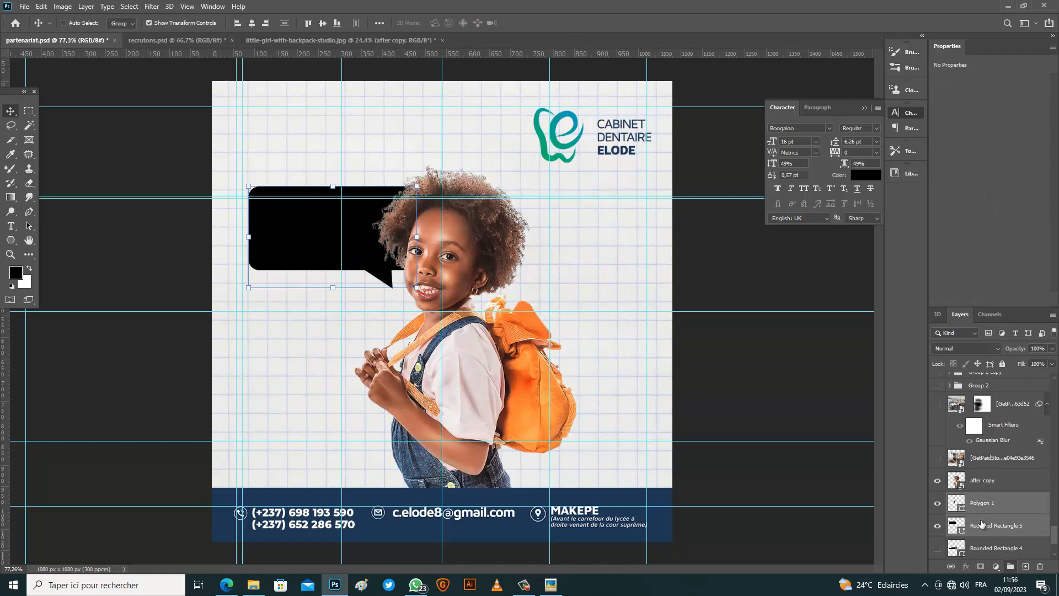
Merge the bubble shapes, shift the girl right, and enlarge the bubble to about 120% with a slight counter-clockwise tilt.
{"action": "key", "text": "ctrl+e"}
{"action": "left_click_drag", "start_coordinate": [275, 227], "coordinate": [278, 226]}
{"action": "left_click_drag", "start_coordinate": [478, 241], "coordinate": [491, 243]}
{"action": "left_click_drag", "start_coordinate": [309, 224], "coordinate": [312, 224]}
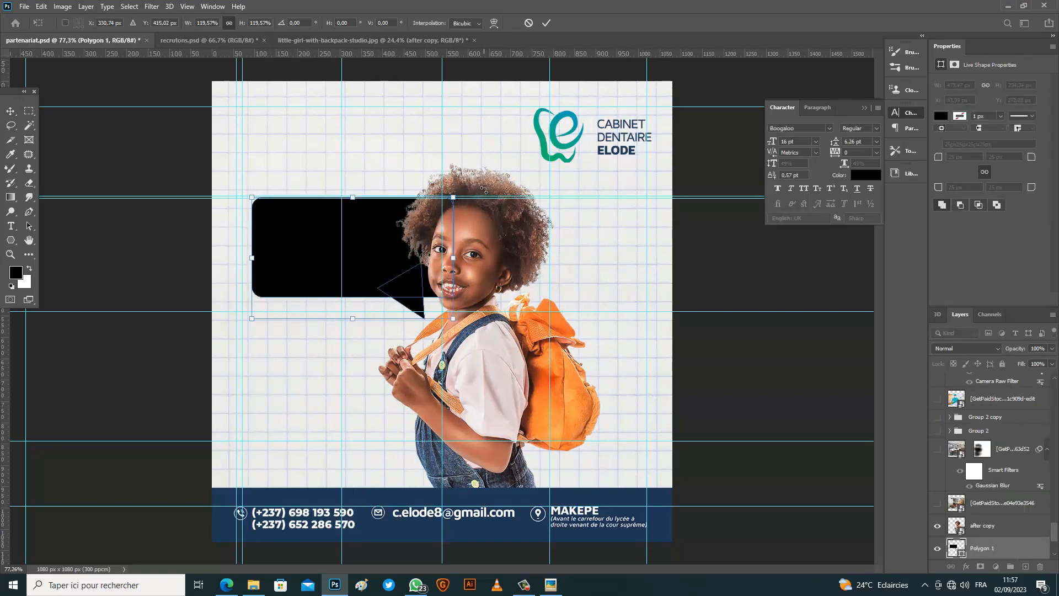
{"action": "mouse_move", "coordinate": [483, 190]}
{"action": "left_mouse_down"}
{"action": "mouse_move", "coordinate": [502, 167]}
{"action": "mouse_move", "coordinate": [482, 185]}
{"action": "left_mouse_up"}
{"action": "left_click", "coordinate": [546, 23]}
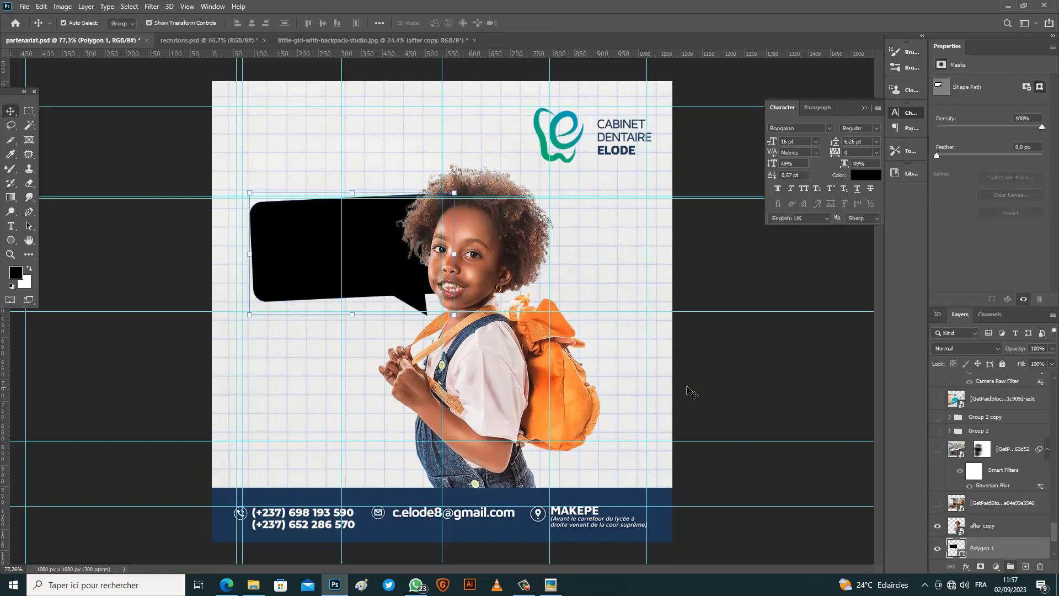
{"action": "left_click", "coordinate": [691, 390]}
Open the recent file POSTER SCHOOL KIDS 2.psd and bring its teal book image into partenariat.psd.
{"action": "left_click", "coordinate": [24, 6]}
{"action": "mouse_move", "coordinate": [82, 71]}
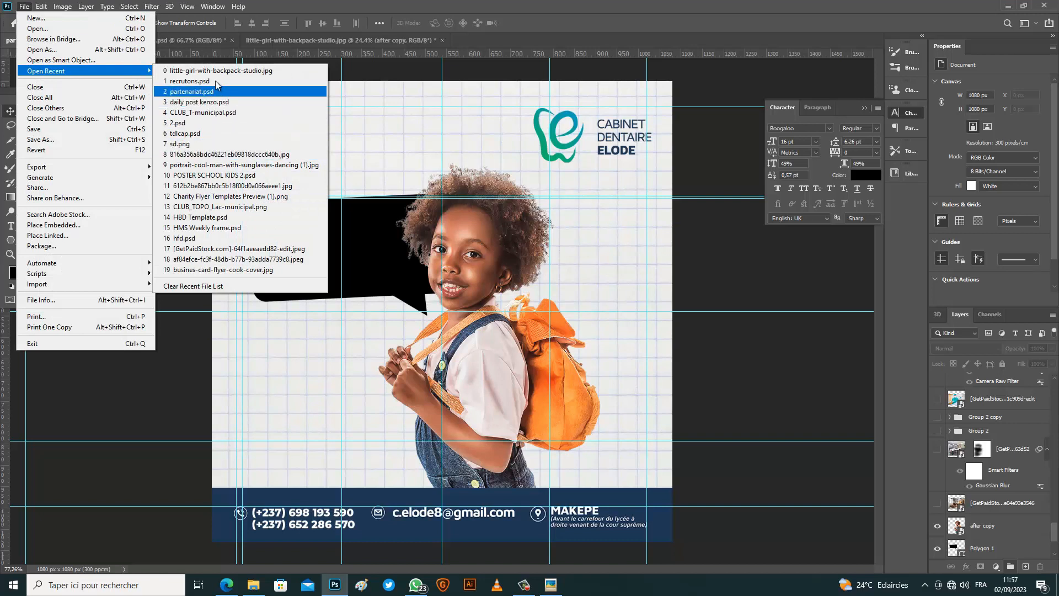
{"action": "left_click", "coordinate": [200, 175]}
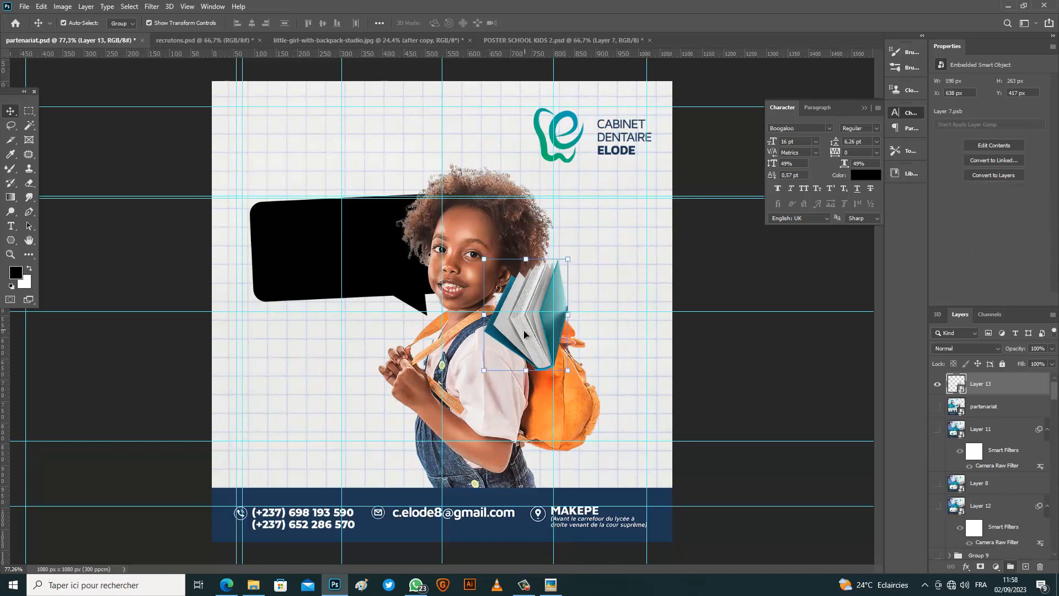
Move the book's layer directly below the girl's layer and place the book beneath the speech bubble, beside her hands.
{"action": "scroll", "coordinate": [1024, 389], "scroll_direction": "down", "scroll_amount": 8}
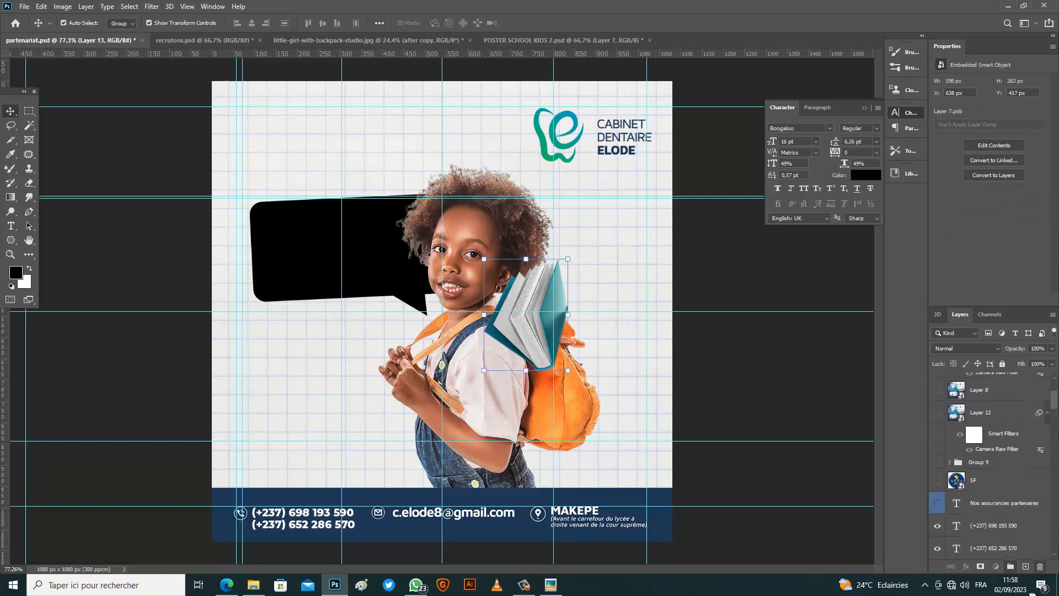
{"action": "scroll", "coordinate": [992, 463], "scroll_direction": "down", "scroll_amount": 10}
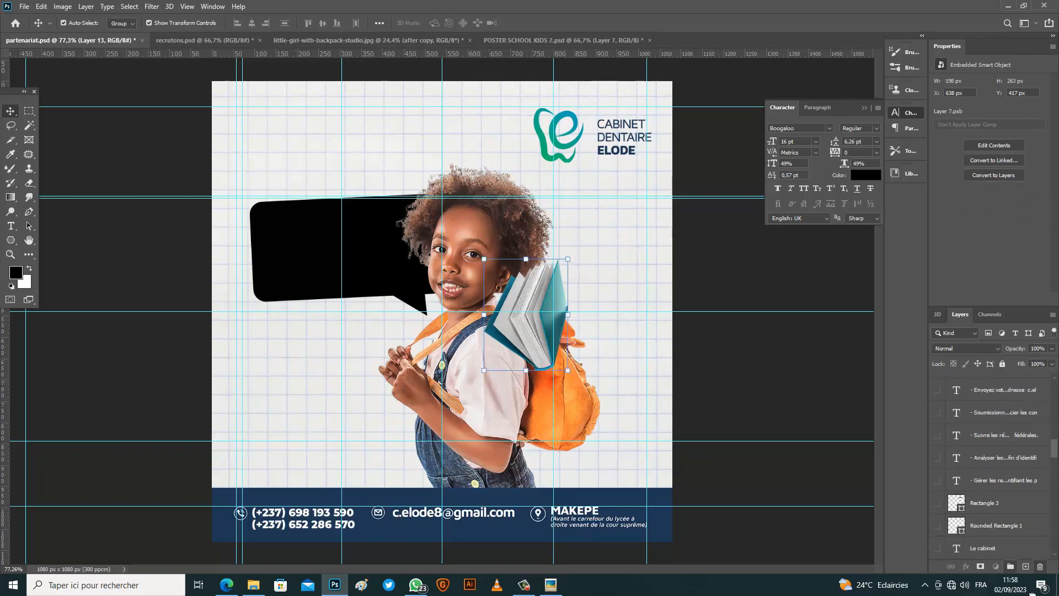
{"action": "scroll", "coordinate": [1034, 488], "scroll_direction": "down", "scroll_amount": 10}
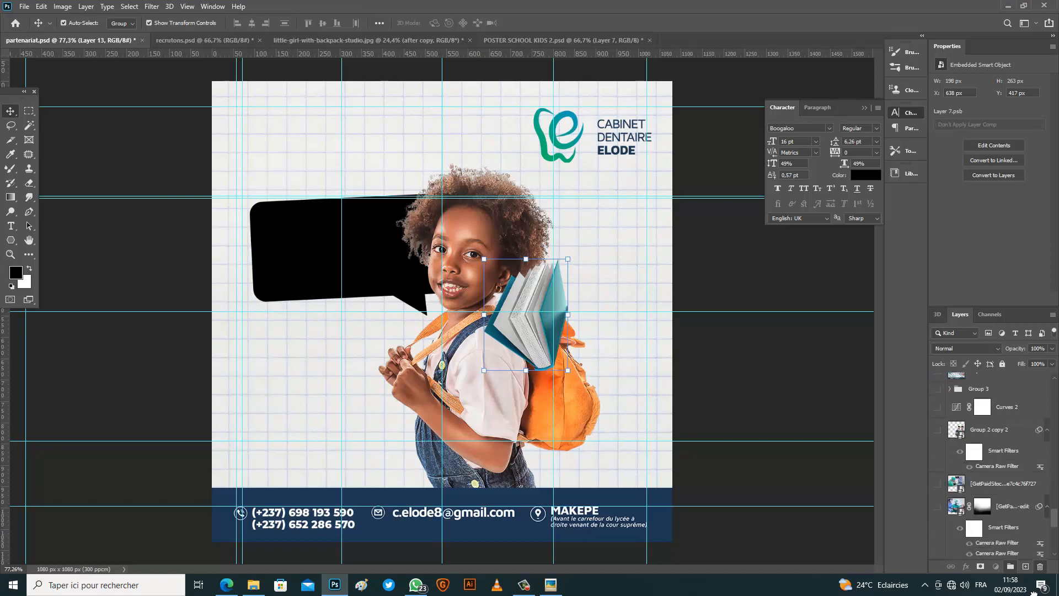
{"action": "left_click_drag", "start_coordinate": [1035, 489], "coordinate": [1010, 503]}
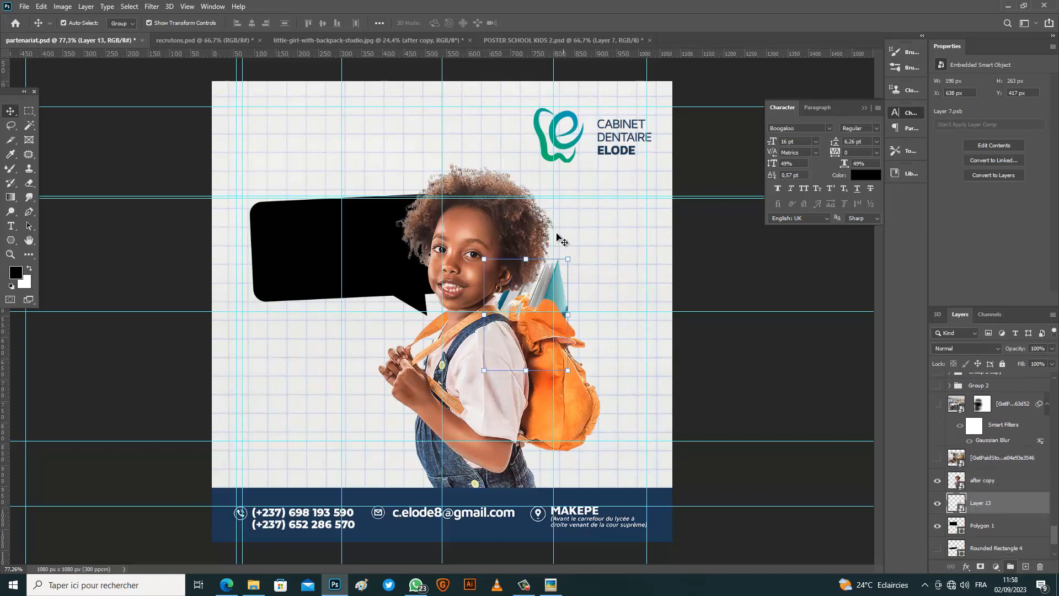
{"action": "left_click_drag", "start_coordinate": [562, 289], "coordinate": [376, 350]}
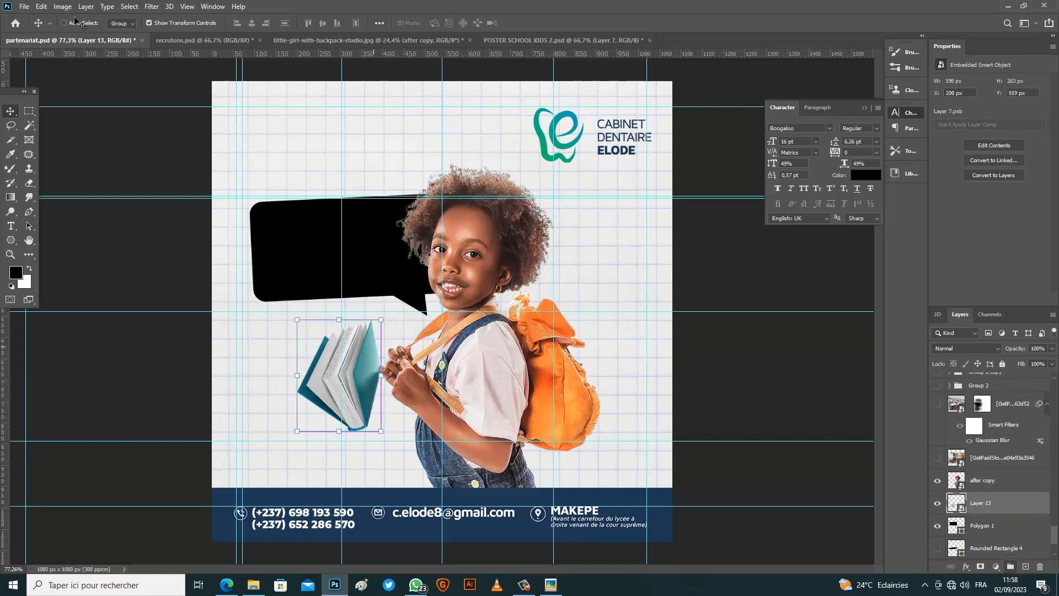
Flip the book horizontally, shift it down toward the footer, and raise its layer above the girl's layer.
{"action": "left_click", "coordinate": [42, 7]}
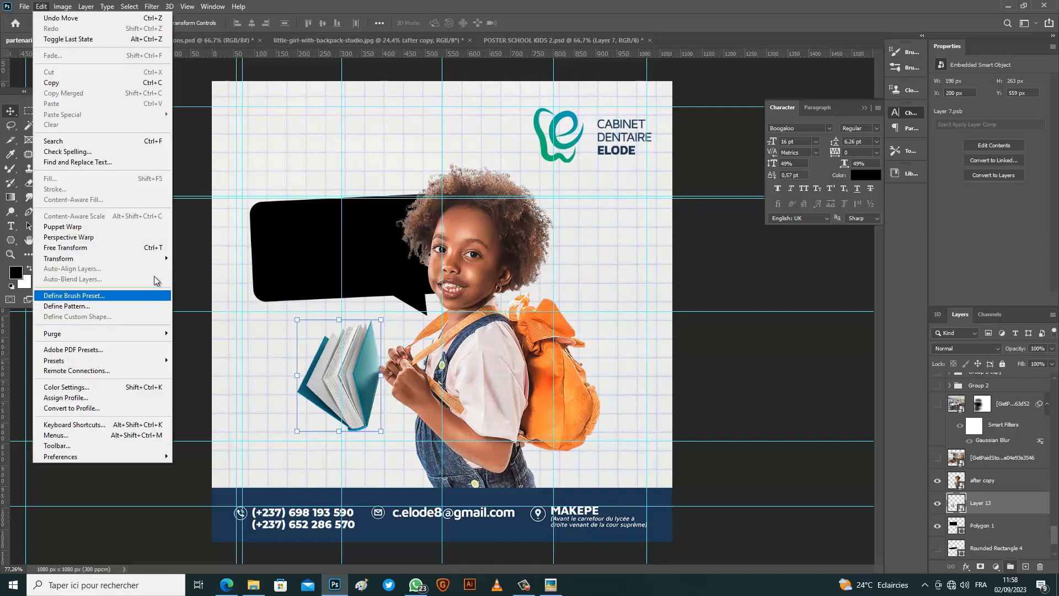
{"action": "mouse_move", "coordinate": [154, 262]}
{"action": "left_click", "coordinate": [202, 429]}
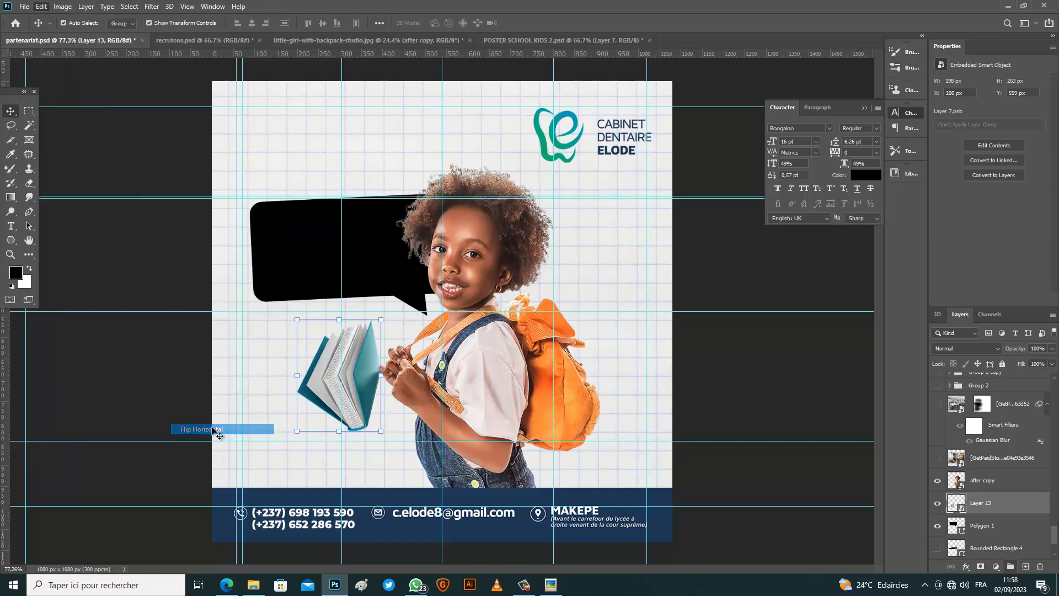
{"action": "left_click_drag", "start_coordinate": [360, 429], "coordinate": [389, 469]}
{"action": "left_click_drag", "start_coordinate": [1025, 503], "coordinate": [1012, 450]}
Enlarge and rotate the book to about 239 × 342 px, keeping it between the speech bubble and the footer.
{"action": "mouse_move", "coordinate": [412, 474]}
{"action": "left_mouse_down"}
{"action": "mouse_move", "coordinate": [411, 441]}
{"action": "mouse_move", "coordinate": [421, 470]}
{"action": "left_mouse_up"}
{"action": "left_click_drag", "start_coordinate": [386, 349], "coordinate": [414, 318]}
{"action": "left_click_drag", "start_coordinate": [369, 378], "coordinate": [344, 387]}
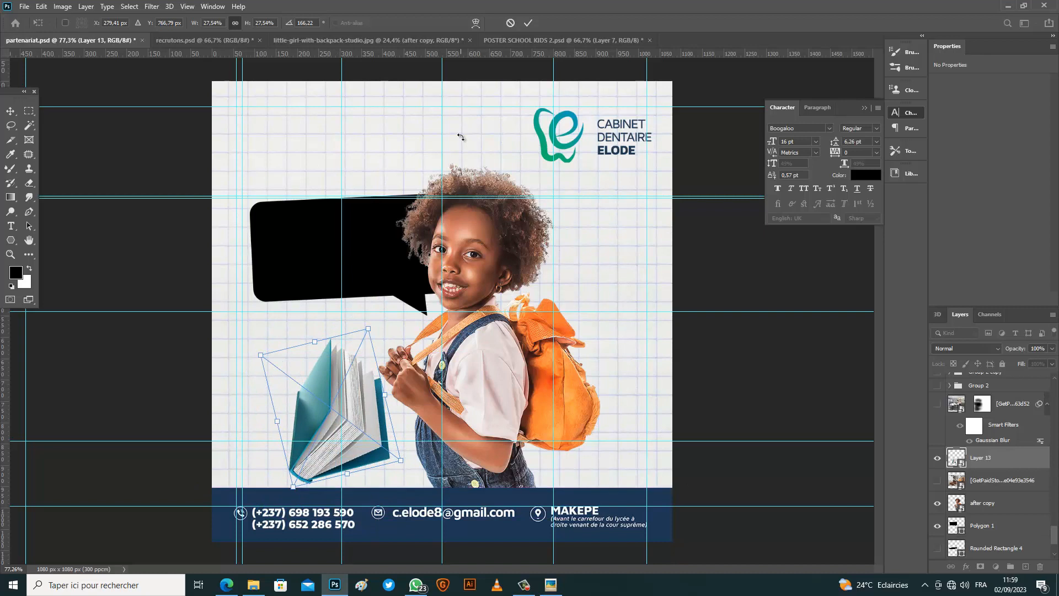
{"action": "left_click", "coordinate": [527, 24]}
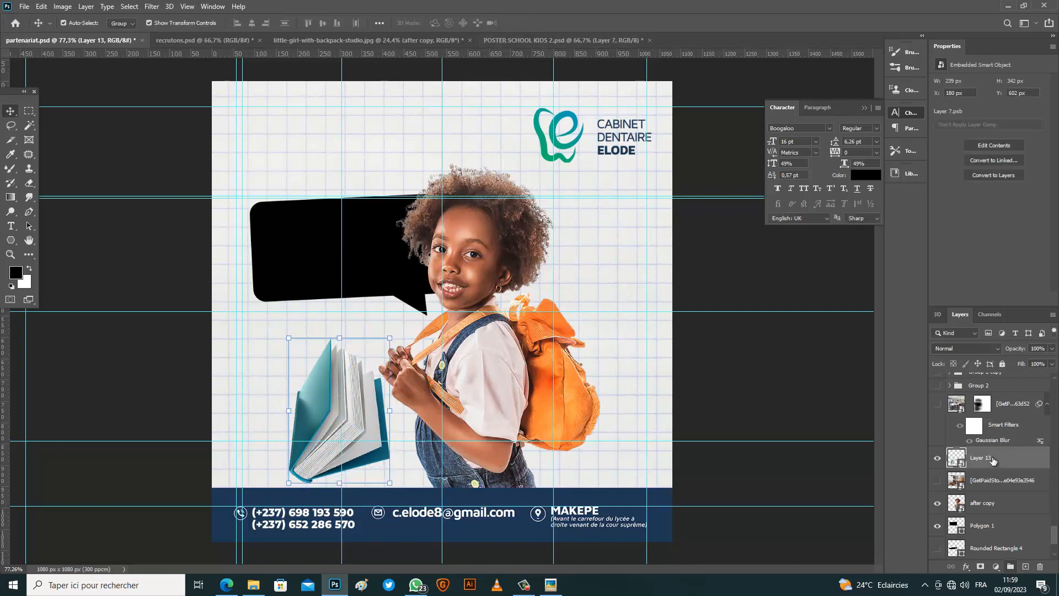
Raise the book's layer to the top, lower the book over the footer's edge, and place the red sharpener at the poster's right edge.
{"action": "left_click_drag", "start_coordinate": [977, 461], "coordinate": [1010, 406]}
{"action": "left_click_drag", "start_coordinate": [351, 436], "coordinate": [351, 456]}
{"action": "left_click", "coordinate": [391, 355]}
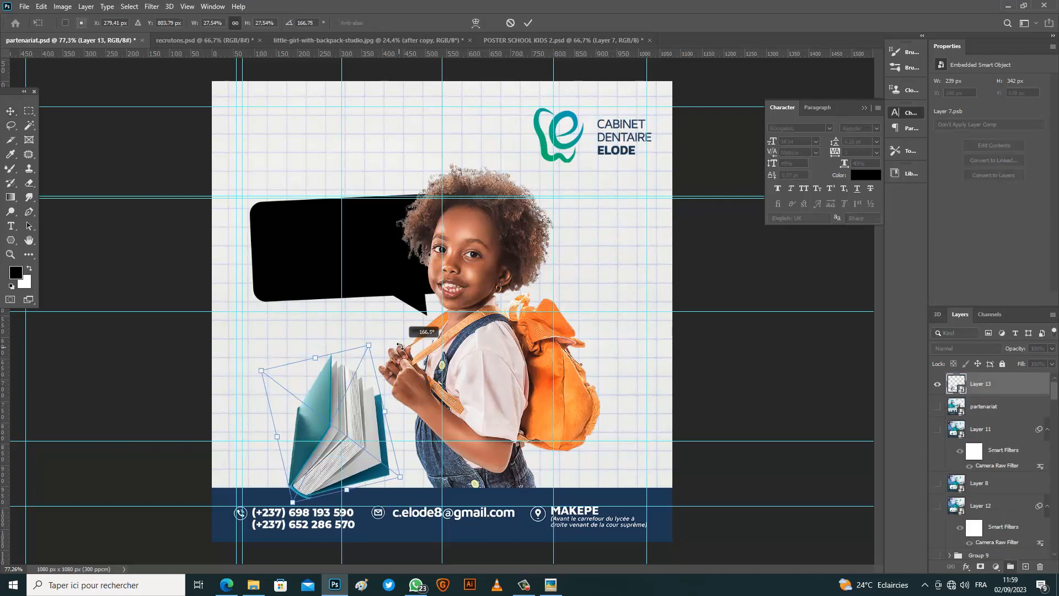
{"action": "mouse_move", "coordinate": [373, 347]}
{"action": "left_mouse_down"}
{"action": "mouse_move", "coordinate": [379, 335]}
{"action": "mouse_move", "coordinate": [375, 344]}
{"action": "left_mouse_up"}
{"action": "left_click", "coordinate": [527, 25]}
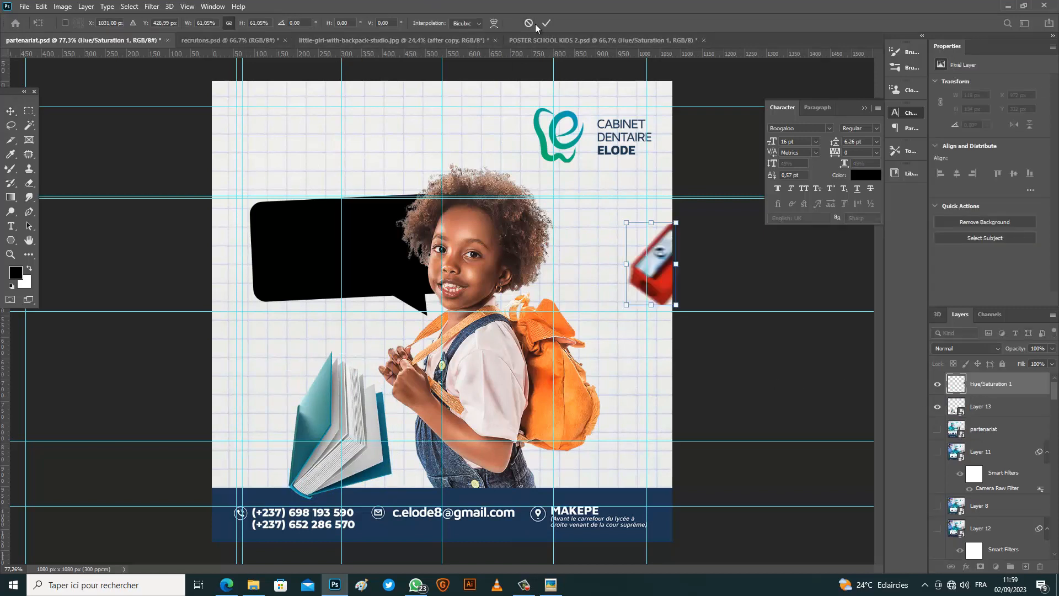
{"action": "left_click", "coordinate": [544, 23]}
Enlarge the speech bubble to about 102%, and shift both the bubble and the book slightly left.
{"action": "left_click", "coordinate": [346, 274]}
{"action": "left_click_drag", "start_coordinate": [284, 252], "coordinate": [284, 251]}
{"action": "left_click_drag", "start_coordinate": [455, 197], "coordinate": [457, 196]}
{"action": "left_click_drag", "start_coordinate": [385, 235], "coordinate": [380, 239]}
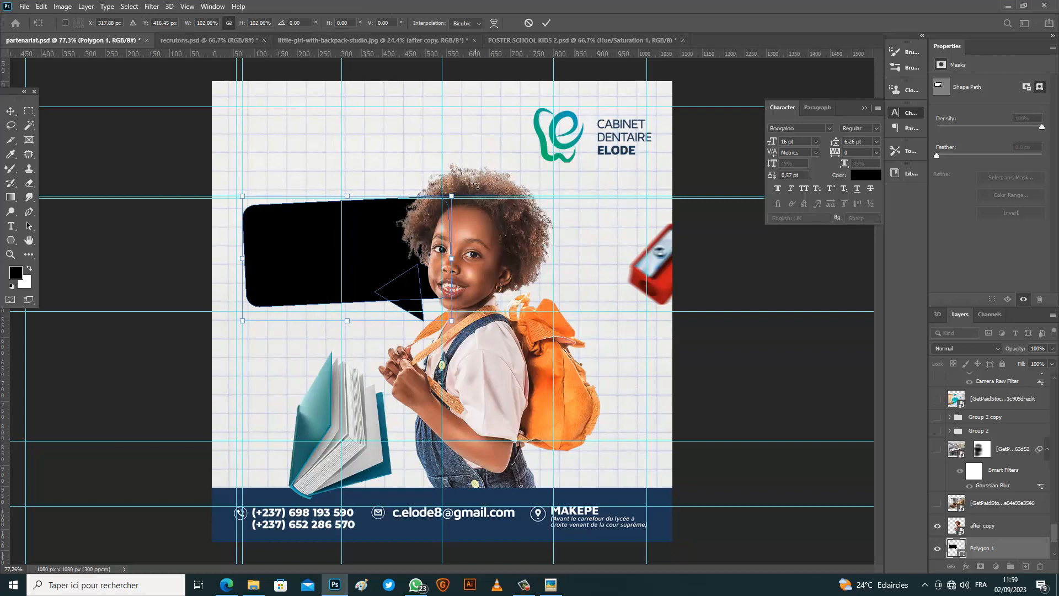
{"action": "left_click", "coordinate": [546, 23]}
{"action": "left_click", "coordinate": [375, 436]}
{"action": "left_click_drag", "start_coordinate": [341, 413], "coordinate": [316, 421]}
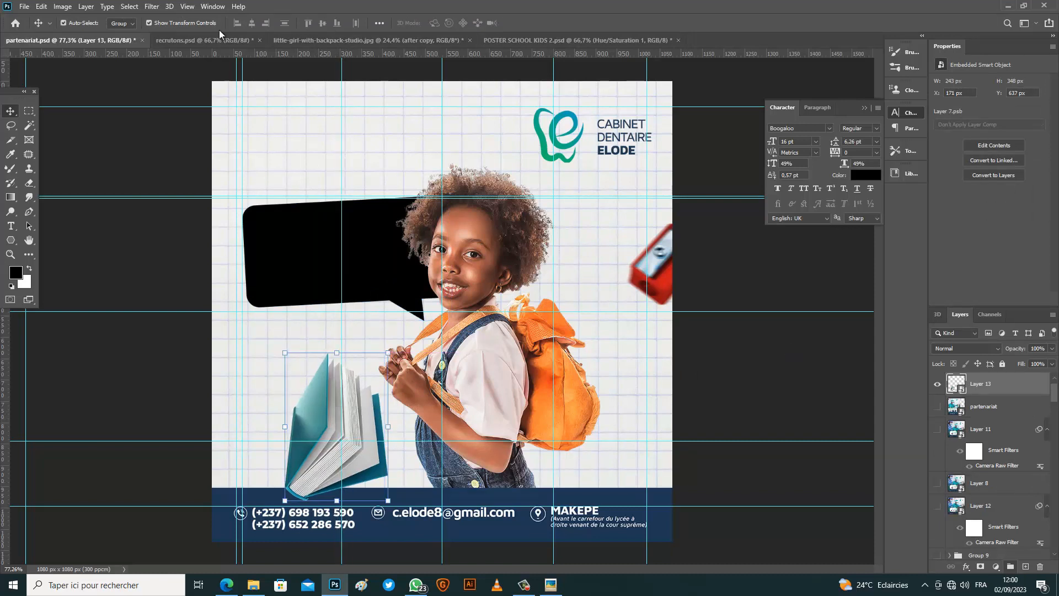
{"action": "left_click", "coordinate": [159, 8]}
{"action": "mouse_move", "coordinate": [178, 131]}
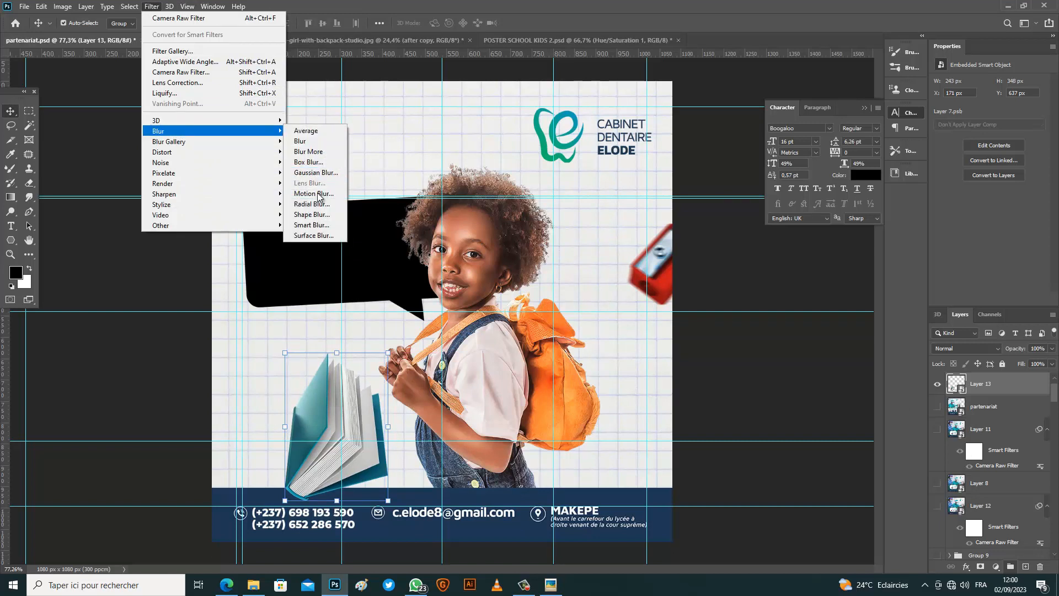
{"action": "left_click", "coordinate": [319, 173]}
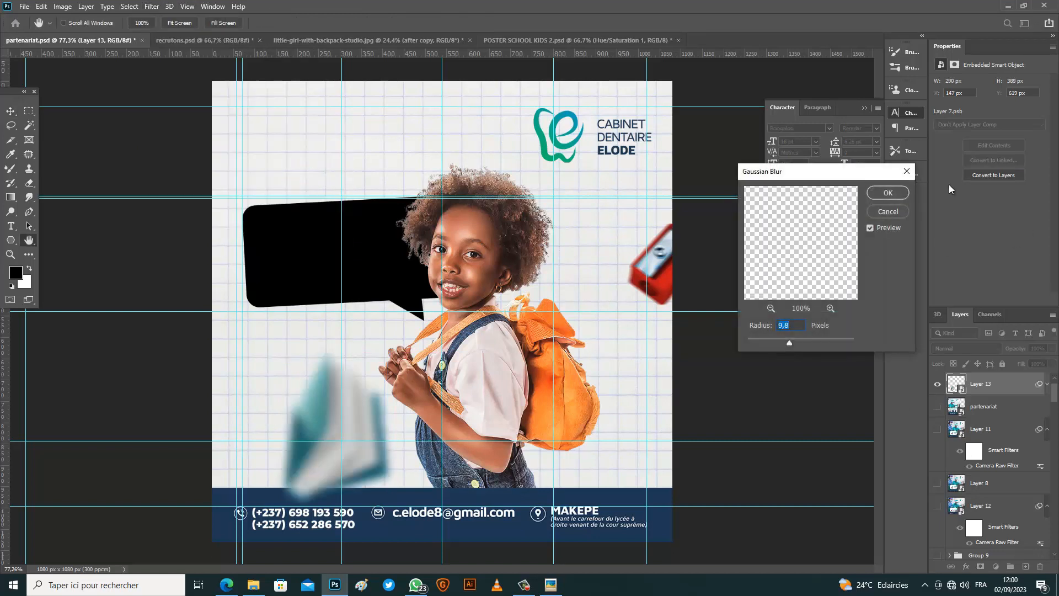
{"action": "left_click", "coordinate": [906, 171]}
Apply a Motion Blur to the book with a 0° angle and a distance of 15 pixels.
{"action": "left_click", "coordinate": [152, 7]}
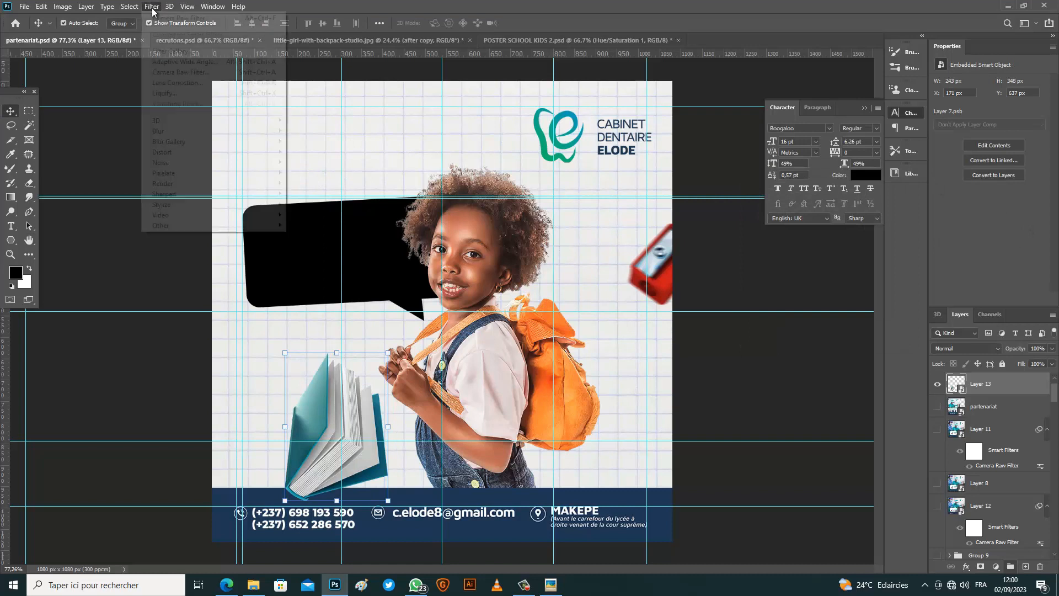
{"action": "mouse_move", "coordinate": [166, 10]}
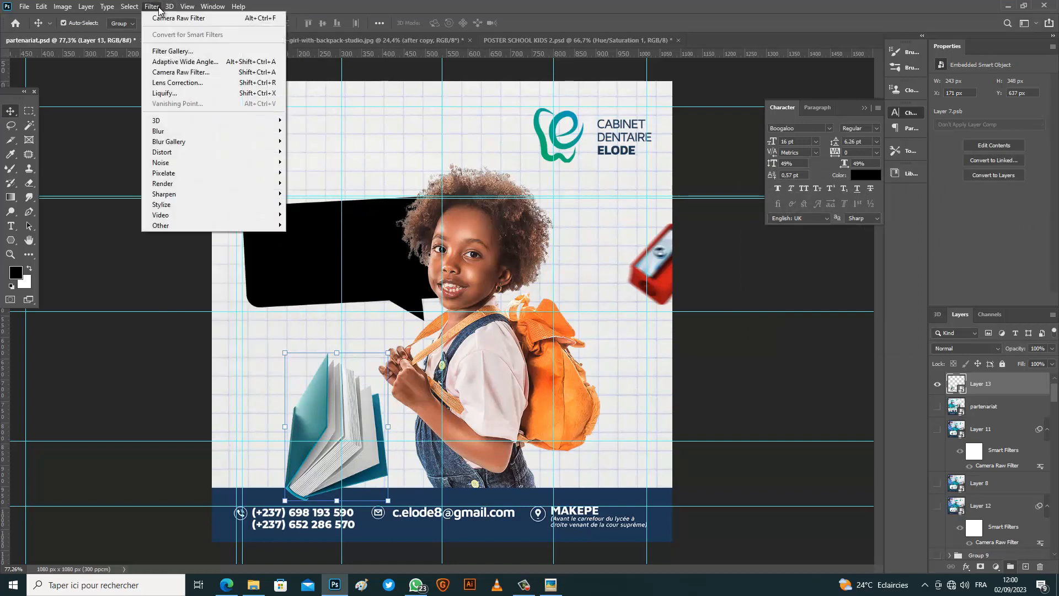
{"action": "mouse_move", "coordinate": [221, 131]}
{"action": "left_click", "coordinate": [337, 194]}
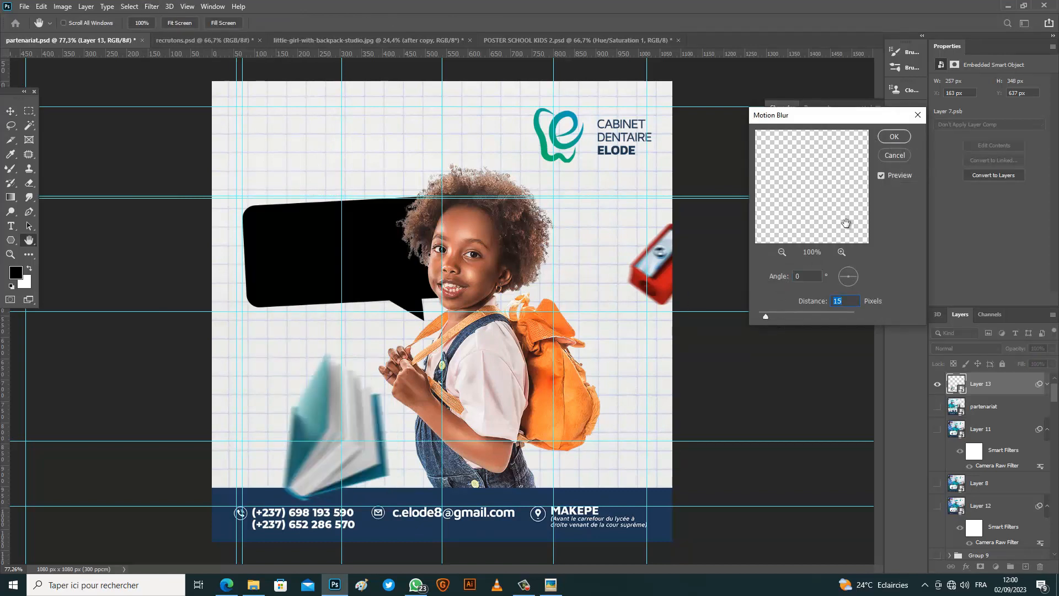
{"action": "left_click", "coordinate": [885, 137]}
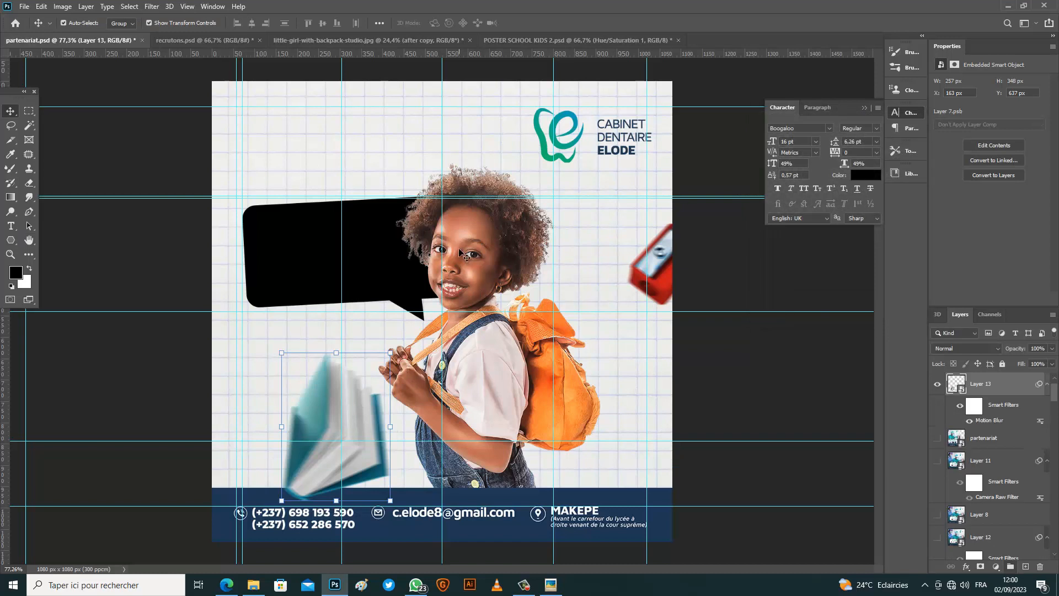
Nudge the girl slightly right, and outline the blue speech bubble with a 7 px inside stroke in black (000000).
{"action": "left_click_drag", "start_coordinate": [481, 249], "coordinate": [487, 250]}
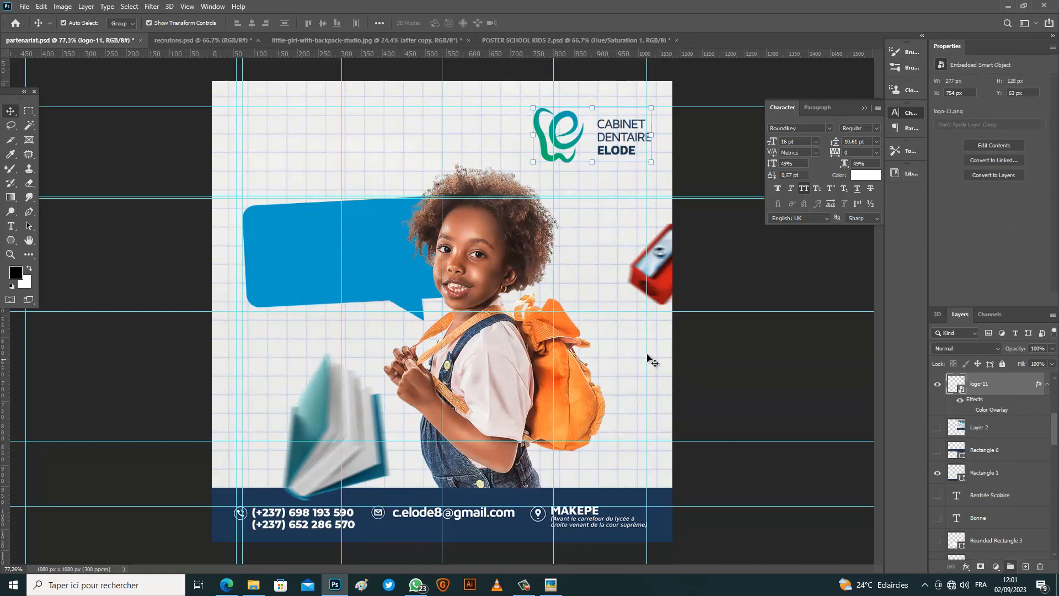
{"action": "left_click", "coordinate": [379, 280]}
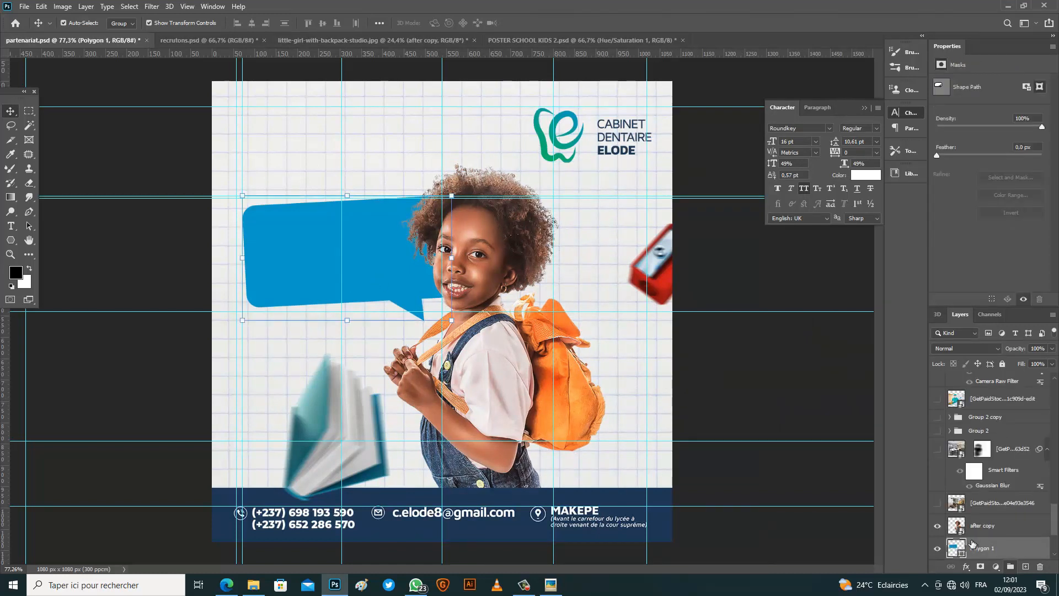
{"action": "left_click", "coordinate": [969, 571]}
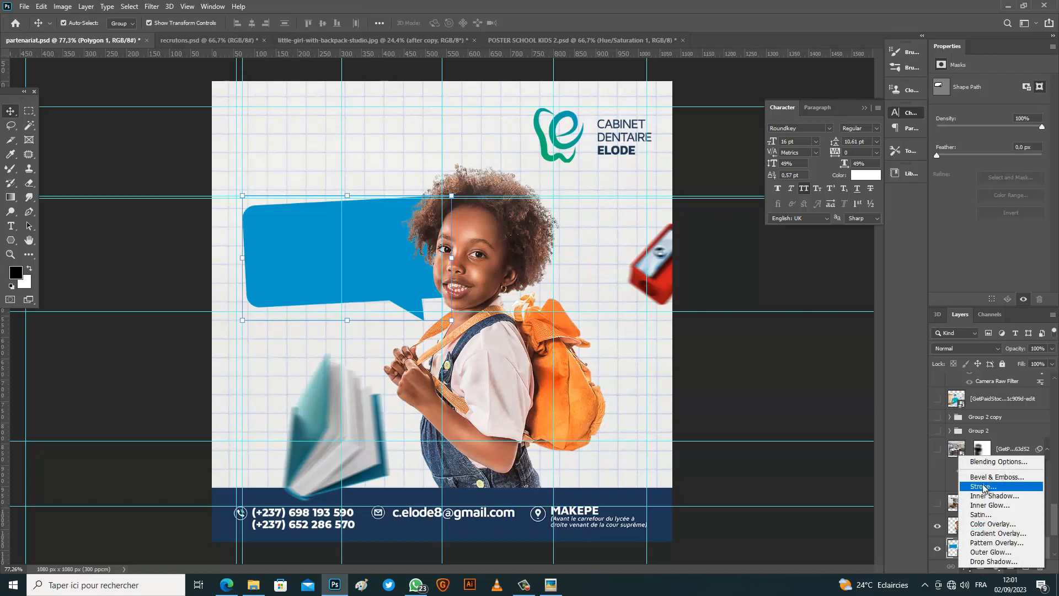
{"action": "left_click", "coordinate": [947, 449]}
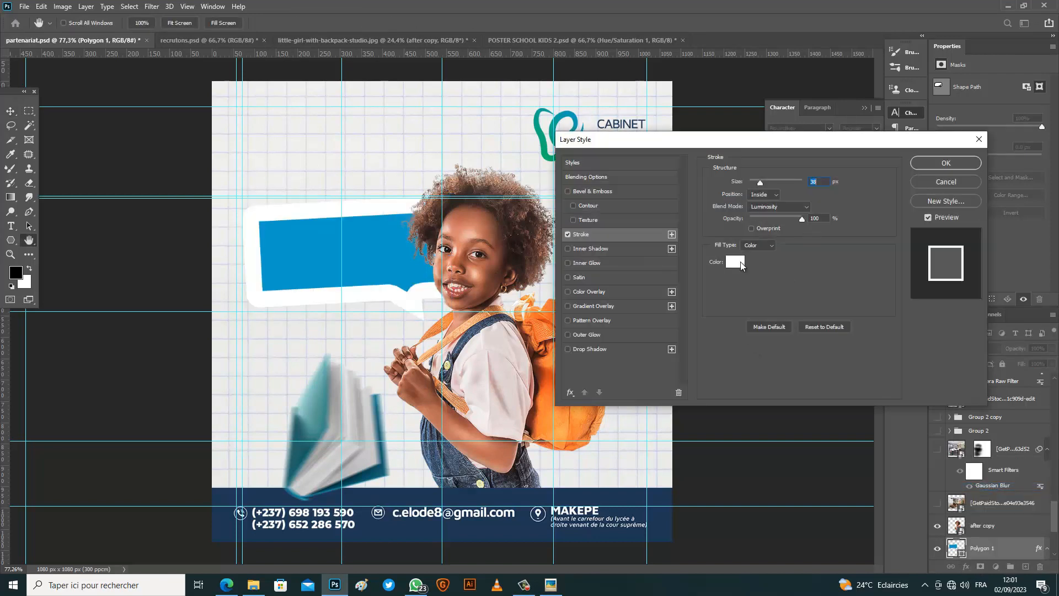
{"action": "left_click", "coordinate": [735, 262]}
{"action": "type", "text": "000000"}
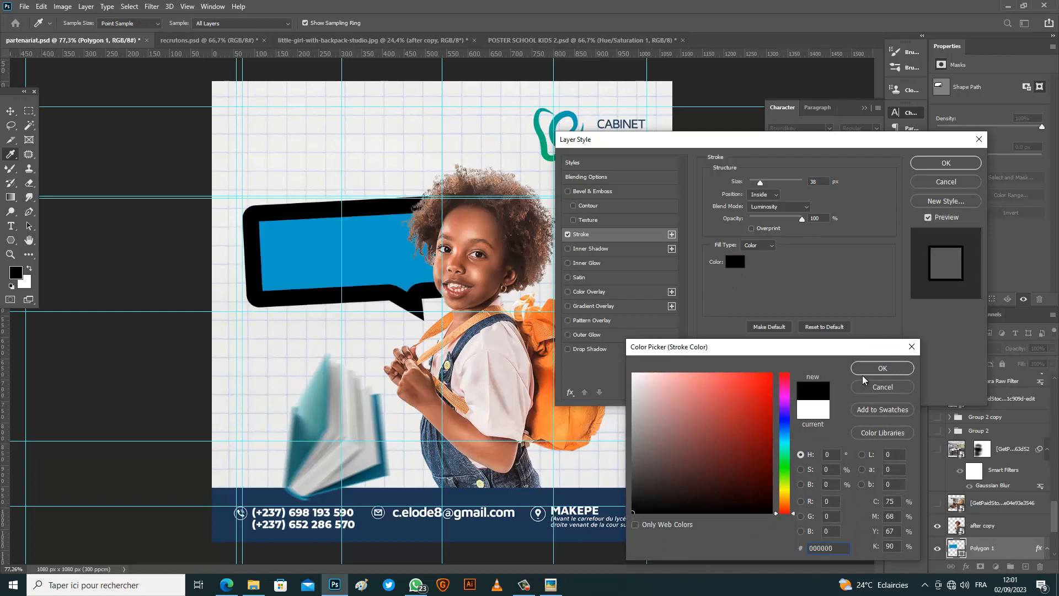
{"action": "left_click", "coordinate": [866, 372]}
{"action": "left_click_drag", "start_coordinate": [756, 184], "coordinate": [753, 185]}
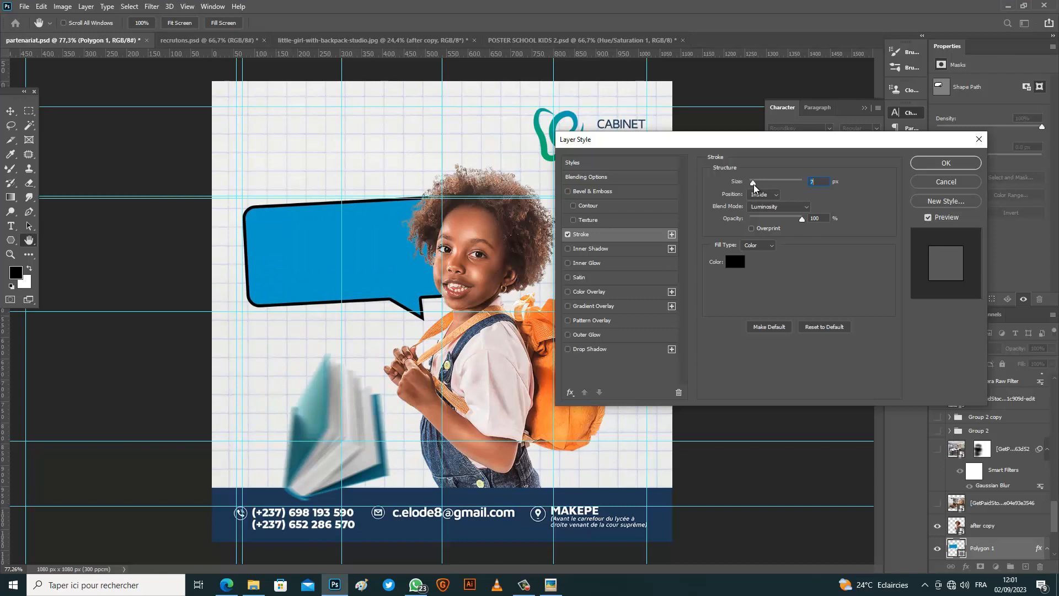
{"action": "left_click", "coordinate": [921, 165]}
Duplicate the speech bubble, offset the lower one down and to the right, and fill it with black (000000).
{"action": "key", "text": "v"}
{"action": "left_click_drag", "start_coordinate": [301, 272], "coordinate": [314, 289]}
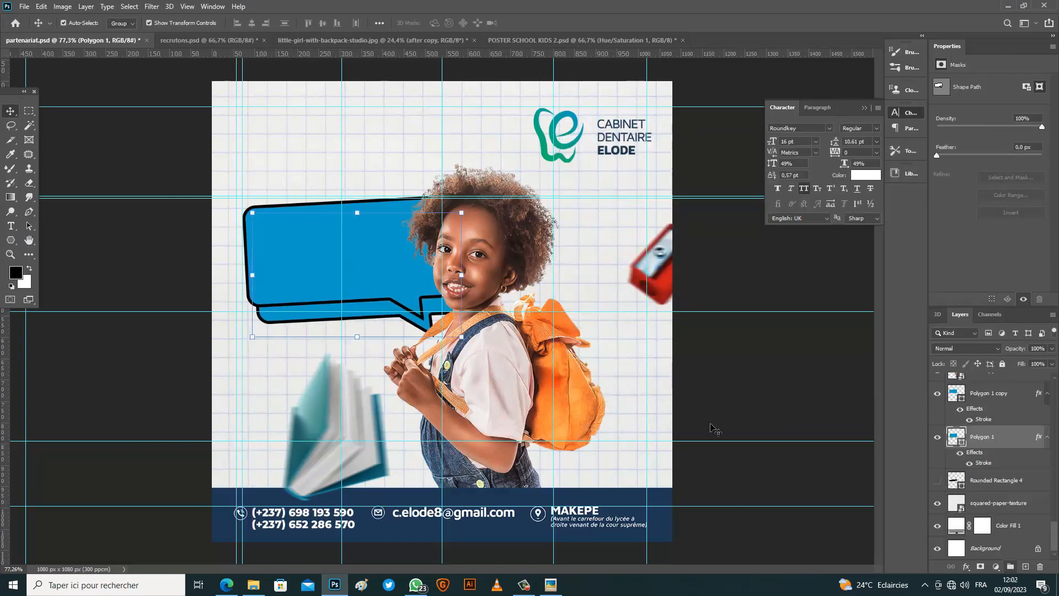
{"action": "double_click", "coordinate": [955, 437]}
{"action": "left_click_drag", "start_coordinate": [668, 434], "coordinate": [598, 563]}
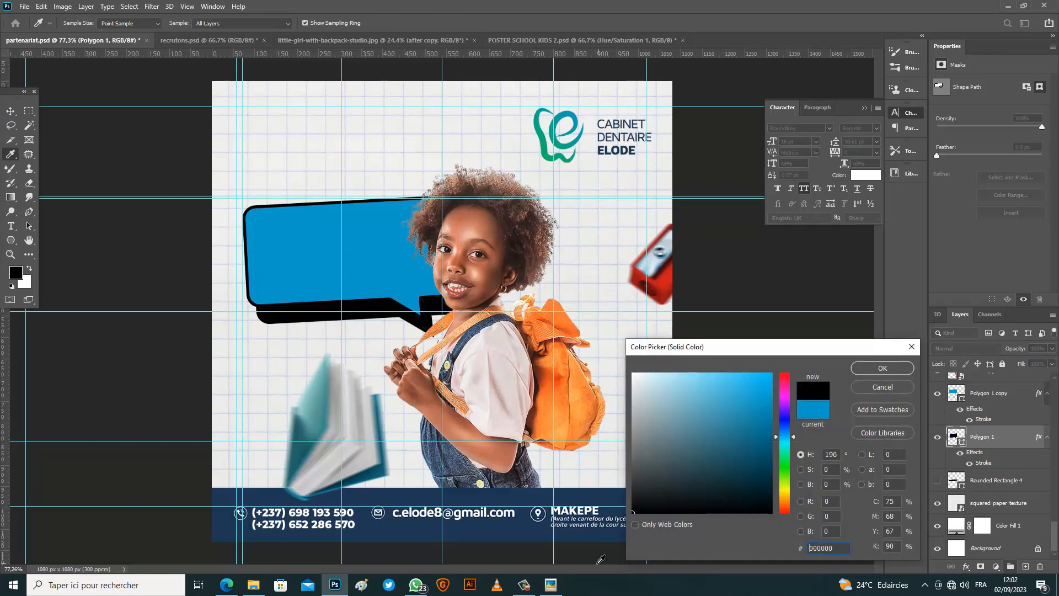
{"action": "left_click", "coordinate": [883, 368]}
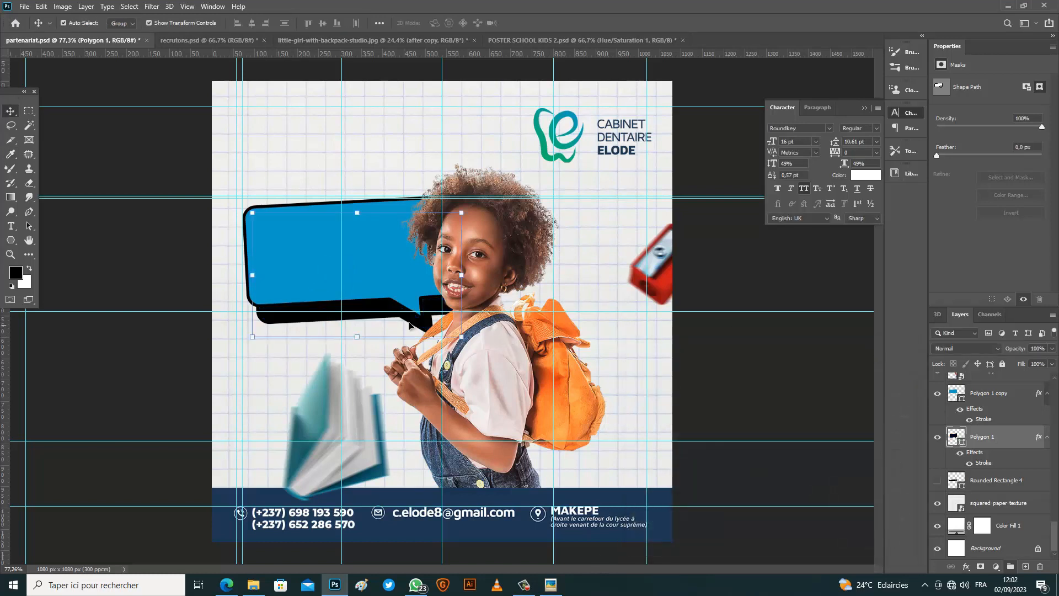
Nudge the black bubble behind the blue one about 3 px right and 6 px up.
{"action": "key", "text": "ctrl+t"}
{"action": "key", "text": "Up"}
{"action": "key", "text": "Up"}
{"action": "key", "text": "Up"}
{"action": "key", "text": "Up"}
{"action": "key", "text": "Up"}
{"action": "key", "text": "Right"}
{"action": "key", "text": "Right"}
{"action": "key", "text": "Right"}
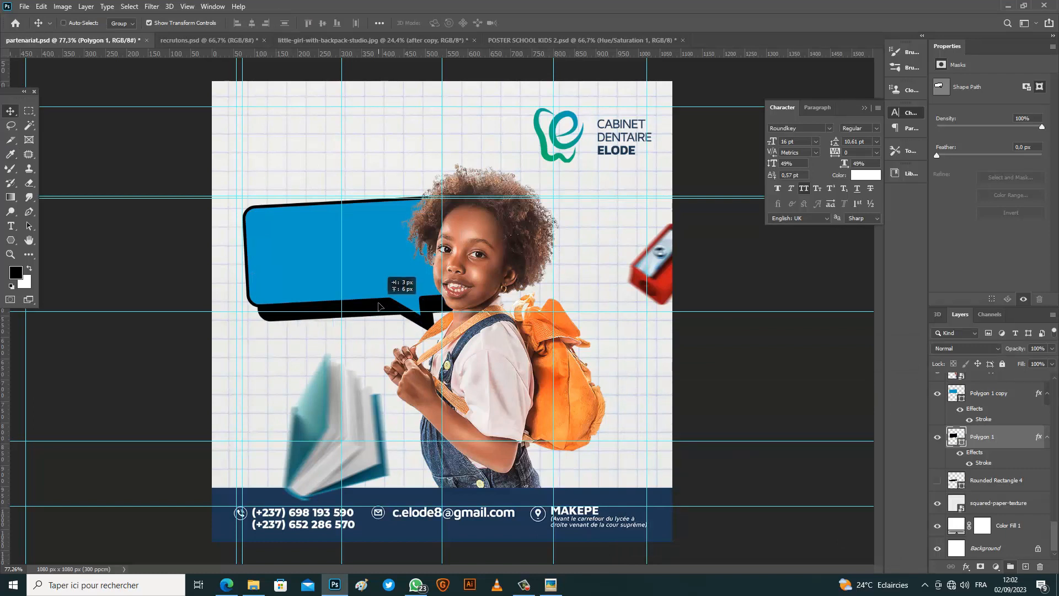
{"action": "left_click_drag", "start_coordinate": [377, 310], "coordinate": [378, 306]}
Lower the black bubble's fill to 43% and hide its stroke effect.
{"action": "left_click", "coordinate": [1051, 364]}
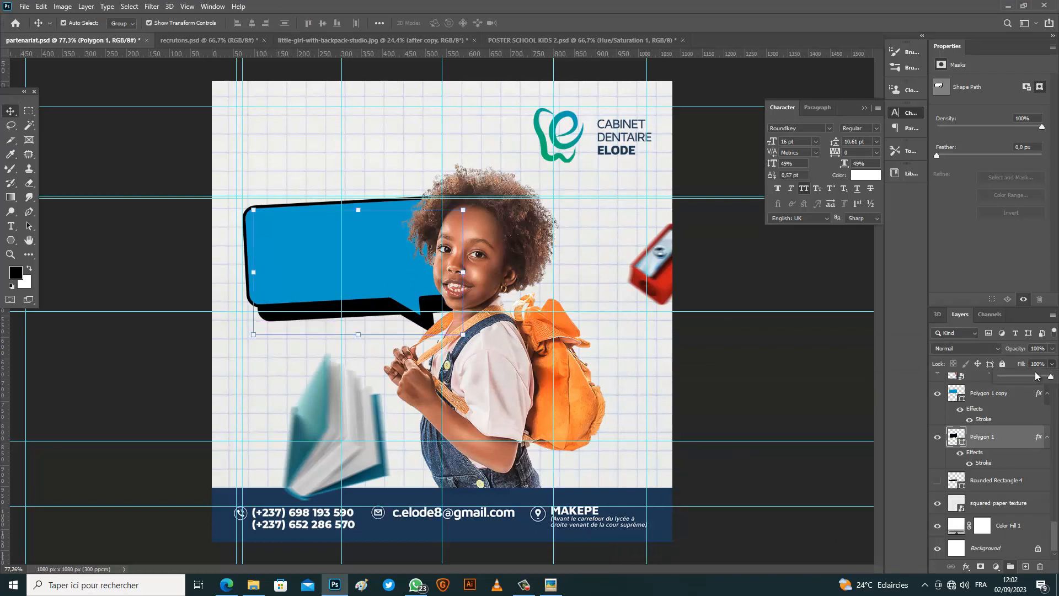
{"action": "left_click_drag", "start_coordinate": [1052, 375], "coordinate": [1021, 374]}
{"action": "left_click", "coordinate": [969, 462]}
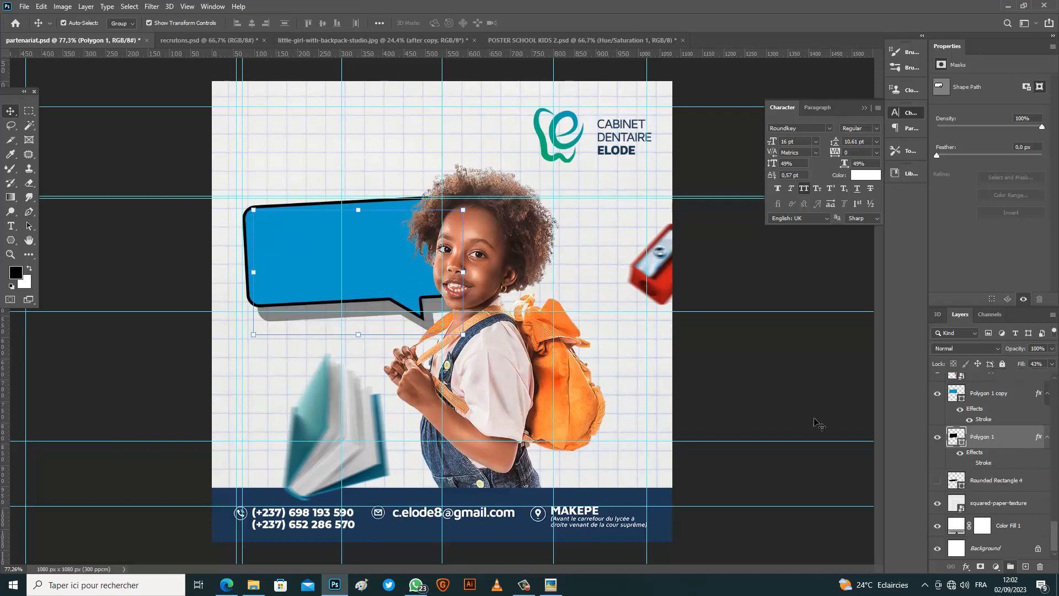
Hide the guides over the poster.
{"action": "key", "text": "ctrl+h"}
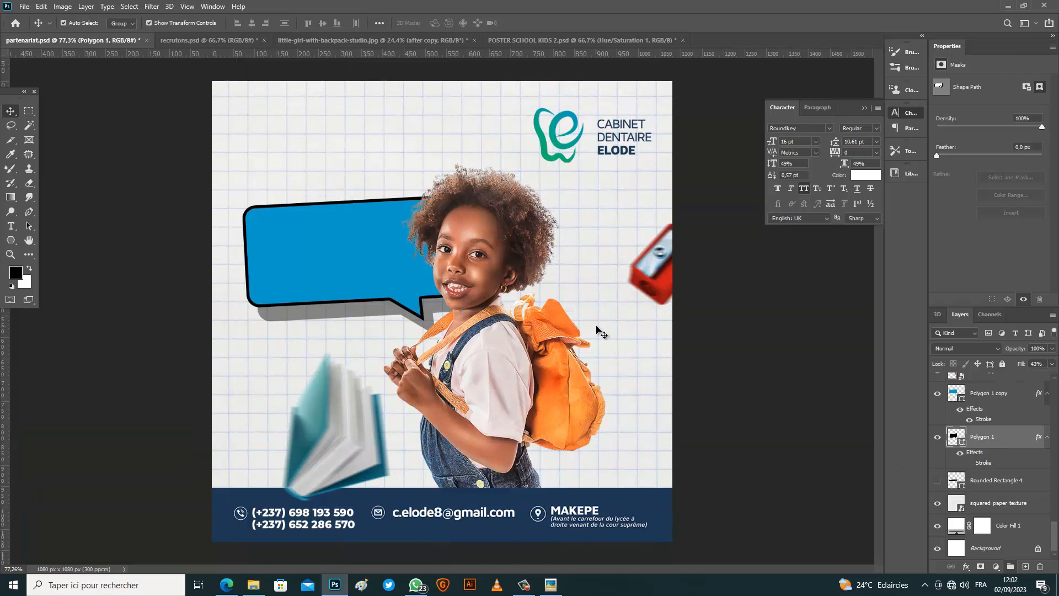
Try recolouring the blue speech bubble with the logo's teal and green and the footer band's navy.
{"action": "left_click", "coordinate": [379, 284]}
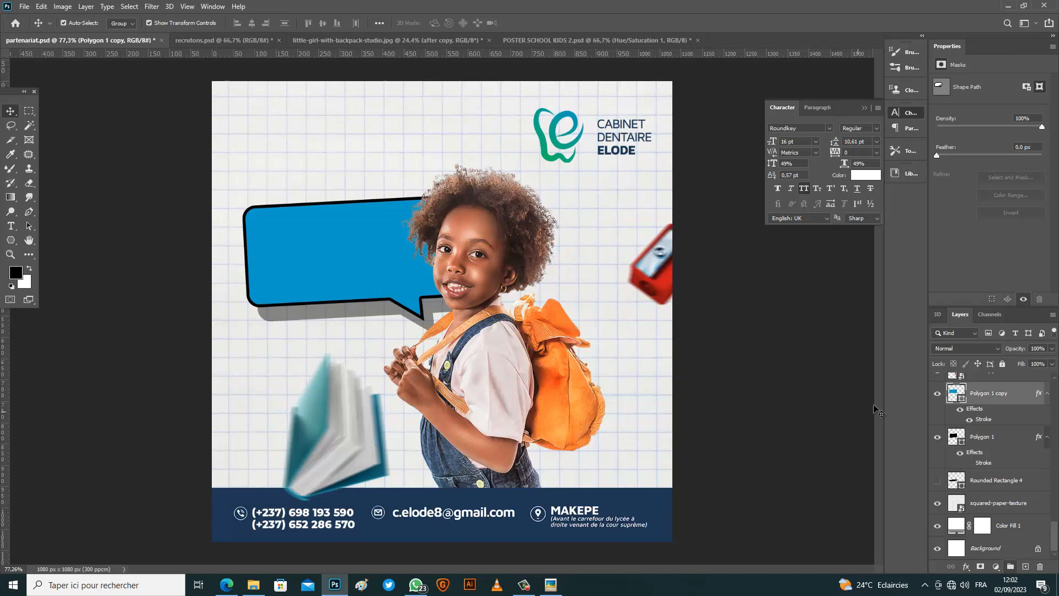
{"action": "double_click", "coordinate": [953, 392]}
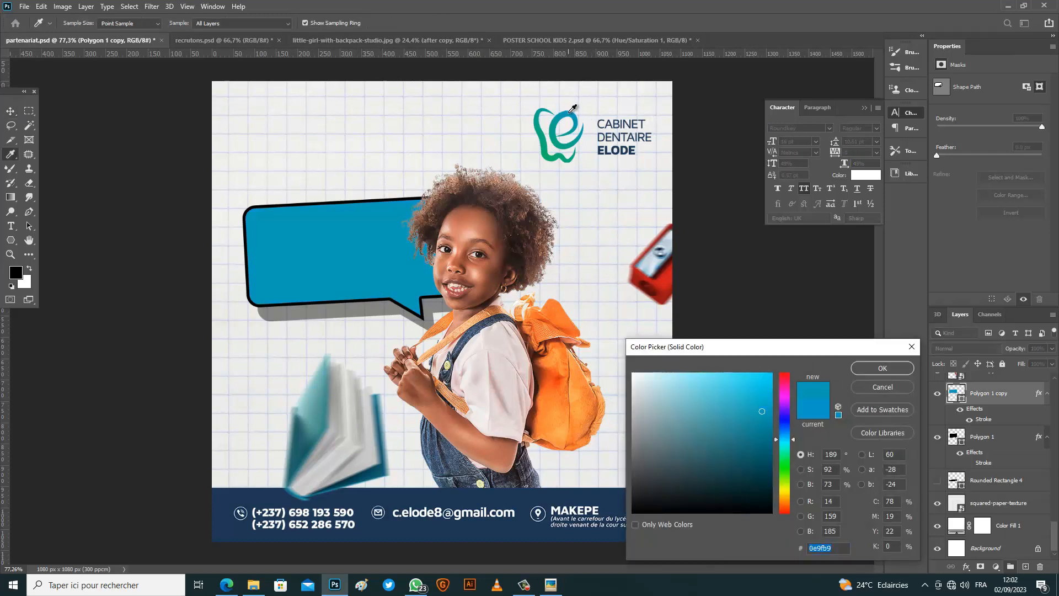
{"action": "left_click", "coordinate": [554, 128]}
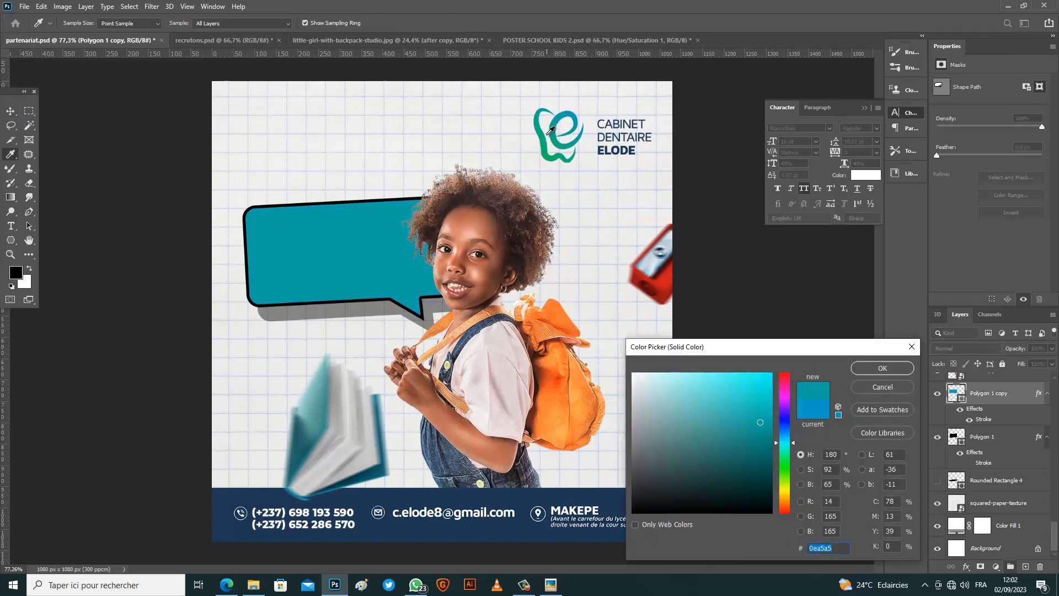
{"action": "left_click", "coordinate": [548, 137]}
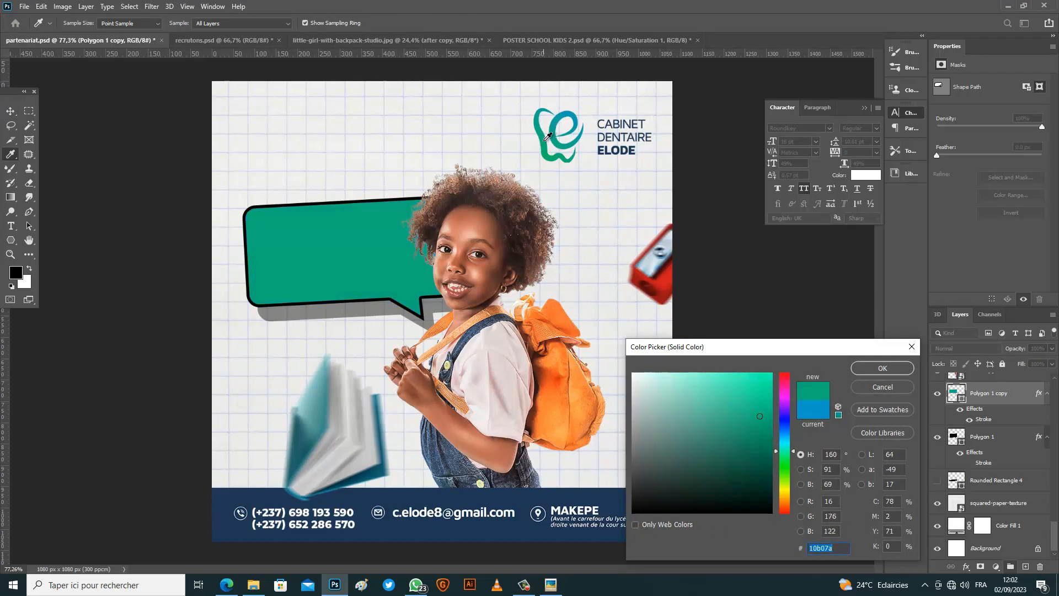
{"action": "left_click", "coordinate": [479, 496]}
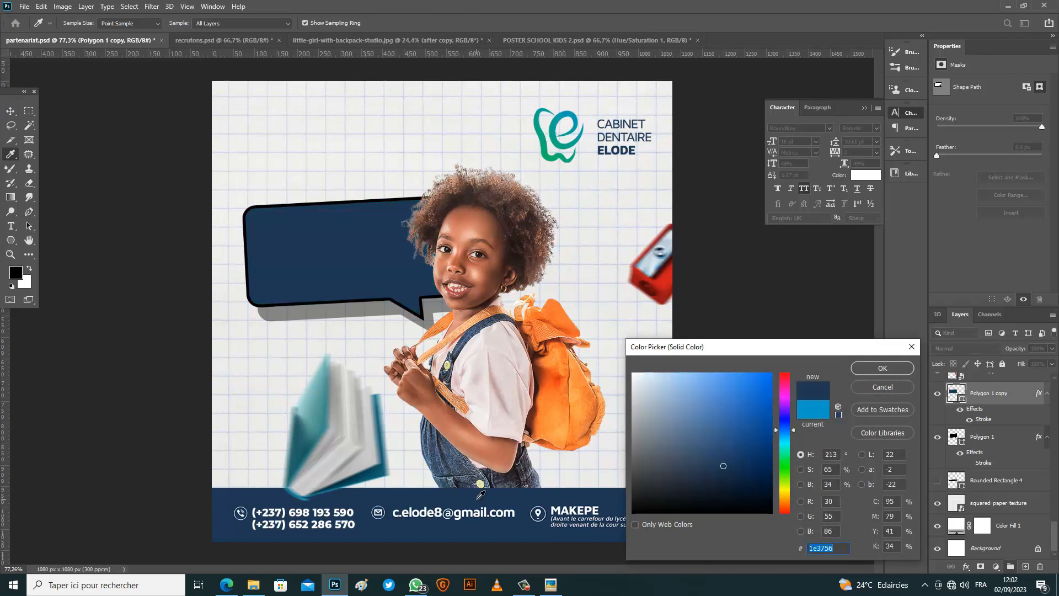
{"action": "left_click", "coordinate": [912, 346]}
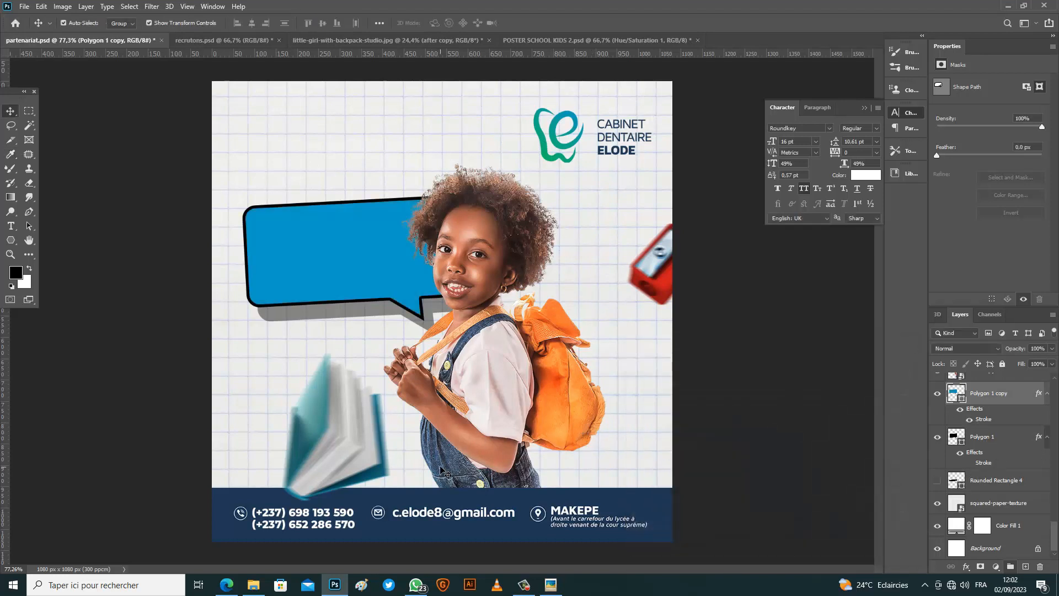
Move the girl slightly left.
{"action": "left_click", "coordinate": [449, 438]}
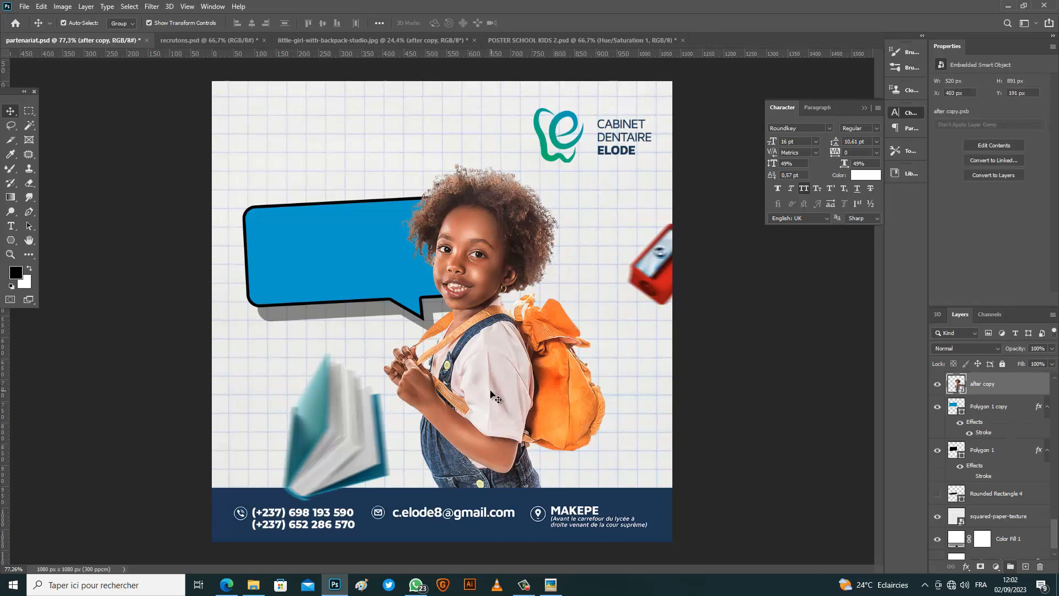
{"action": "left_click_drag", "start_coordinate": [489, 393], "coordinate": [481, 393]}
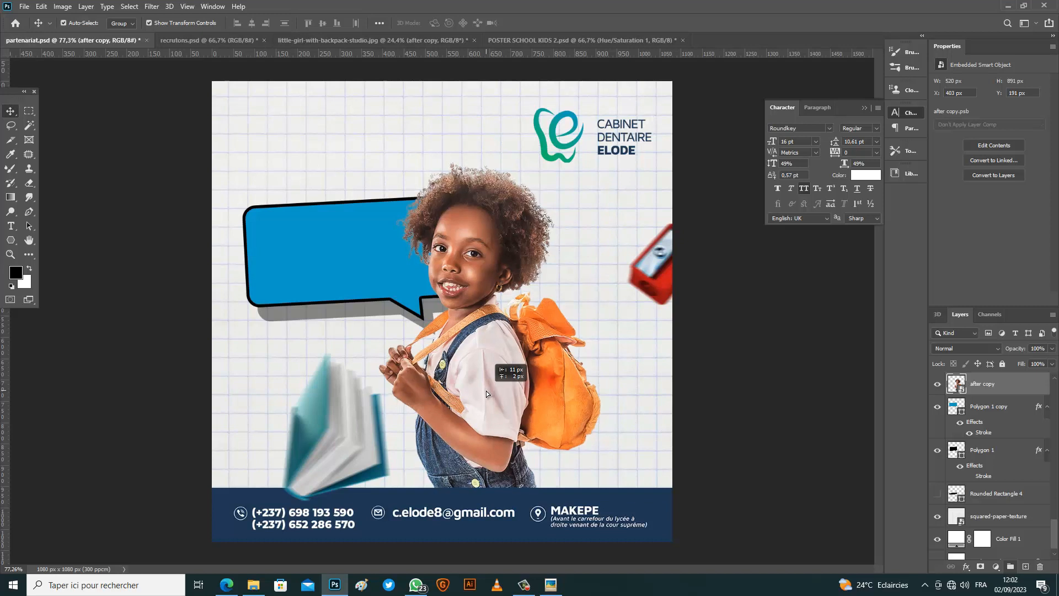
Enlarge the blurred book to about 282 × 384 px and shift it up and left beside the girl.
{"action": "left_click", "coordinate": [351, 448]}
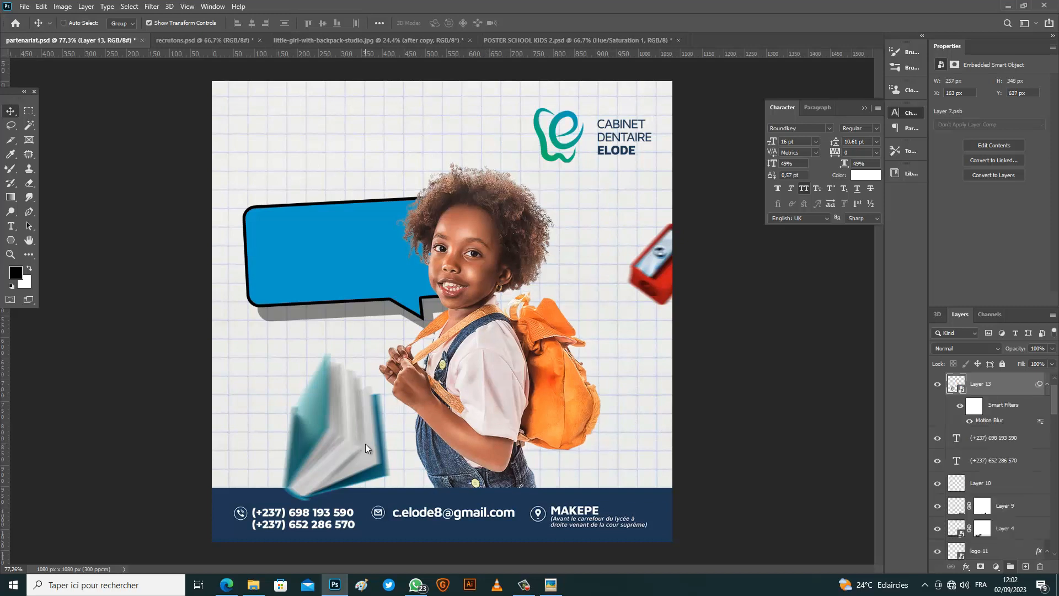
{"action": "key", "text": "ctrl+t"}
{"action": "left_click", "coordinate": [537, 225]}
{"action": "left_click_drag", "start_coordinate": [343, 402], "coordinate": [344, 401]}
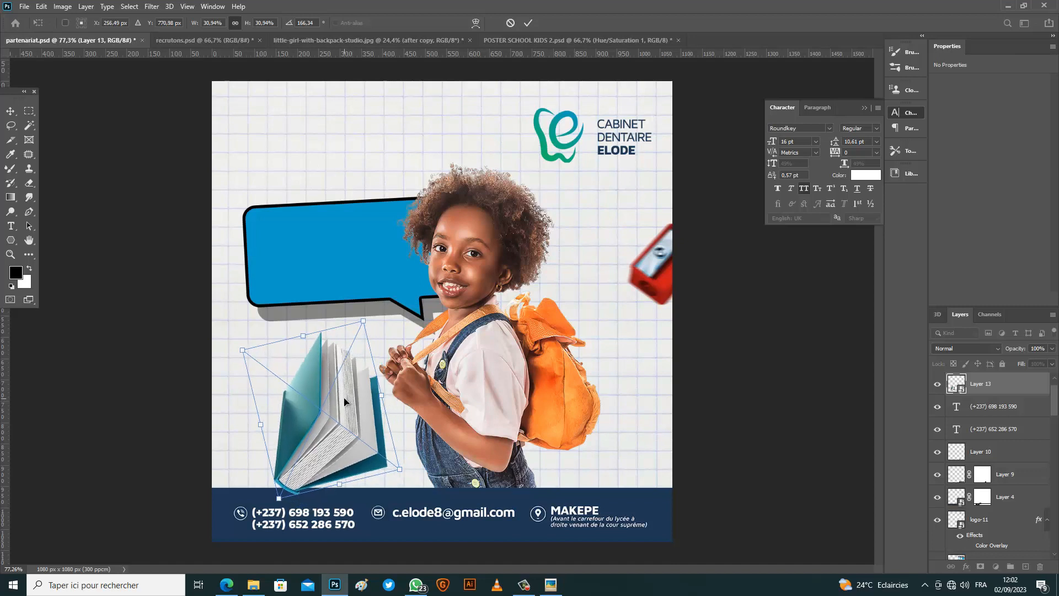
{"action": "left_click", "coordinate": [529, 23]}
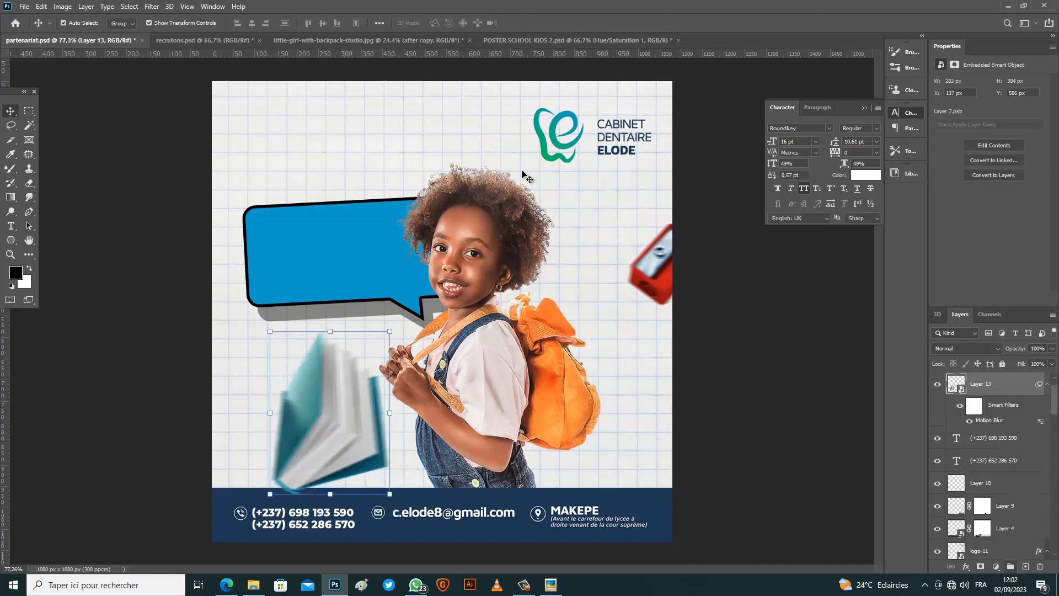
Move the clinic logo to the top centre above the girl and scale it down slightly.
{"action": "left_click_drag", "start_coordinate": [546, 153], "coordinate": [406, 144]}
{"action": "key", "text": "ctrl+t"}
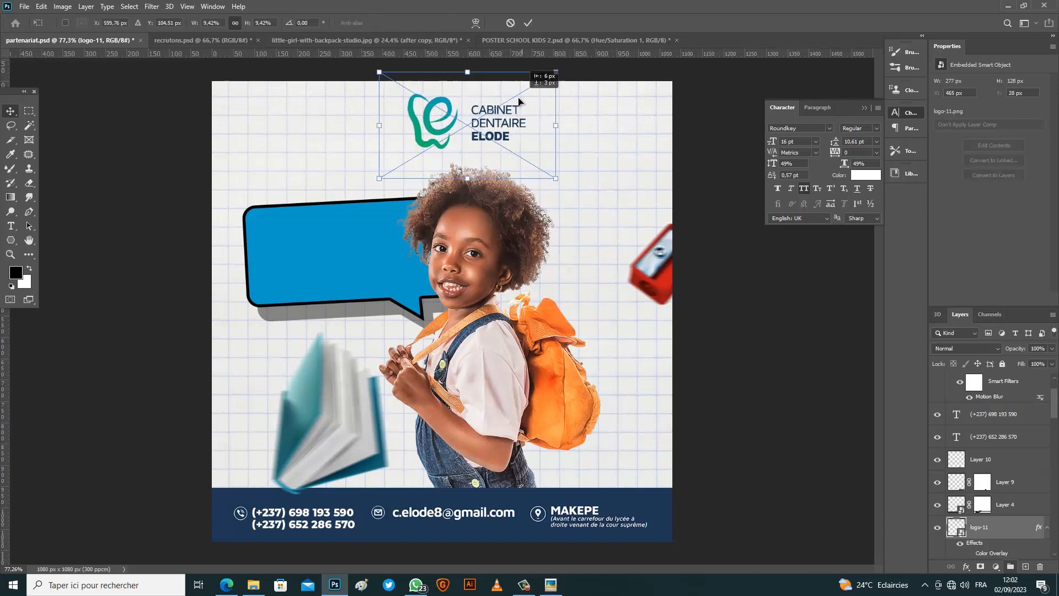
{"action": "left_click_drag", "start_coordinate": [539, 80], "coordinate": [514, 94]}
{"action": "left_click_drag", "start_coordinate": [484, 134], "coordinate": [502, 120]}
{"action": "left_click", "coordinate": [528, 23]}
Shift the girl slightly further left, to an X position of 375 px.
{"action": "left_click", "coordinate": [471, 248]}
{"action": "left_click_drag", "start_coordinate": [476, 252], "coordinate": [469, 253]}
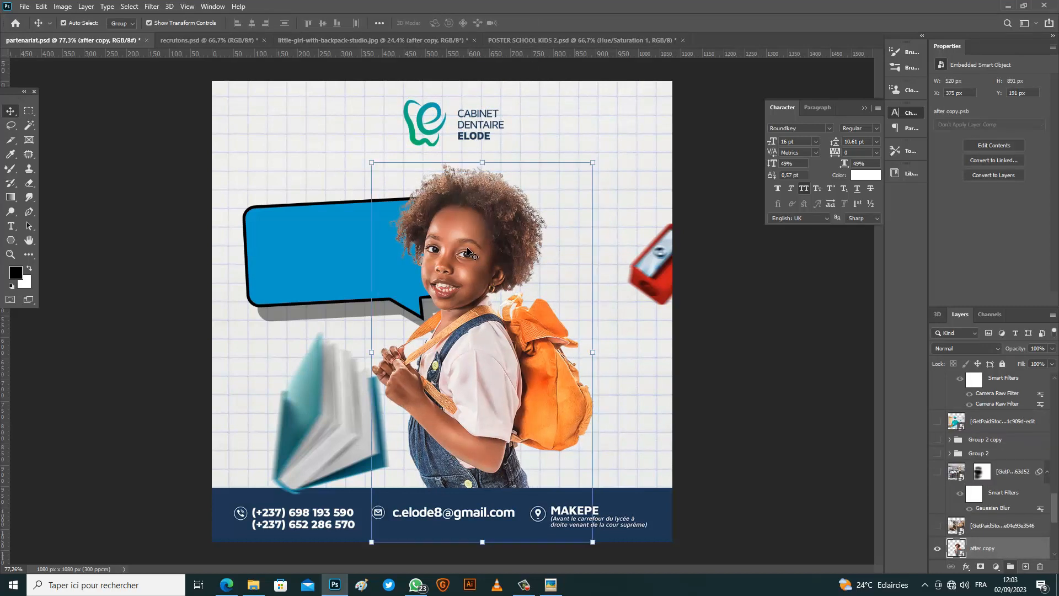
{"action": "left_click", "coordinate": [362, 426]}
{"action": "left_click", "coordinate": [748, 411]}
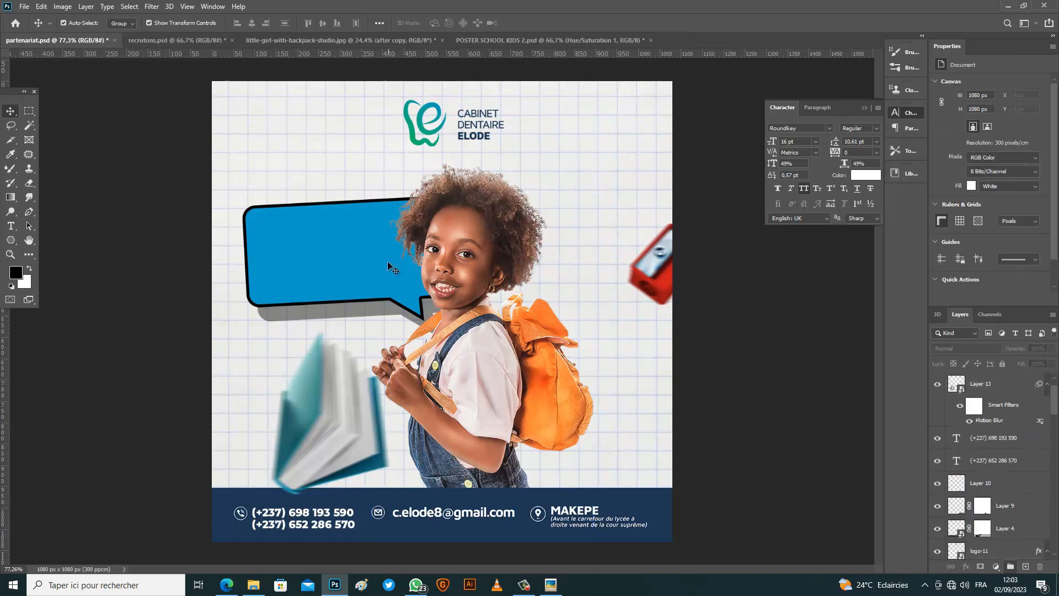
Move the book about 21 px left and 9 px down, and nudge the speech bubble slightly right.
{"action": "left_click_drag", "start_coordinate": [332, 417], "coordinate": [320, 414]}
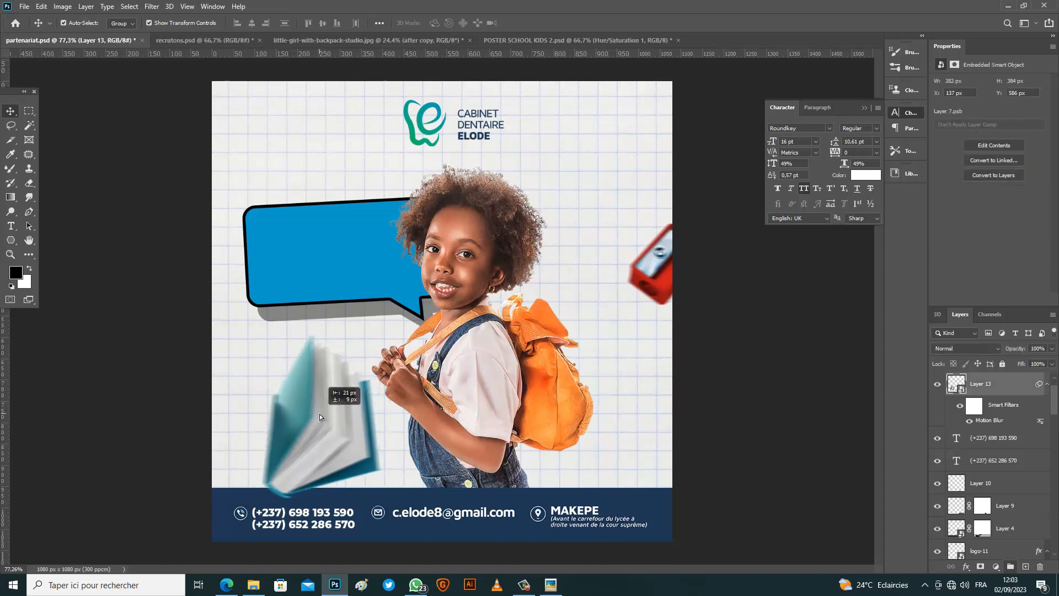
{"action": "left_click", "coordinate": [336, 274]}
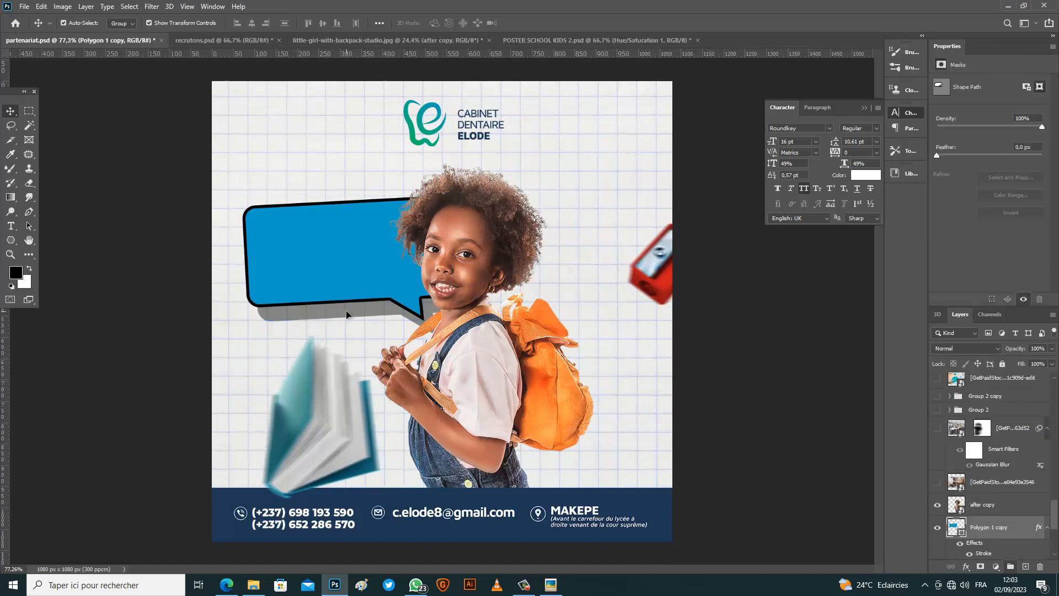
{"action": "left_click_drag", "start_coordinate": [349, 259], "coordinate": [356, 260]}
{"action": "left_click", "coordinate": [748, 330], "text": "ctrl"}
Show the "Bonne" text layer, place it over the speech bubble, and colour it white (ffffff).
{"action": "scroll", "coordinate": [987, 441], "scroll_direction": "down", "scroll_amount": 5}
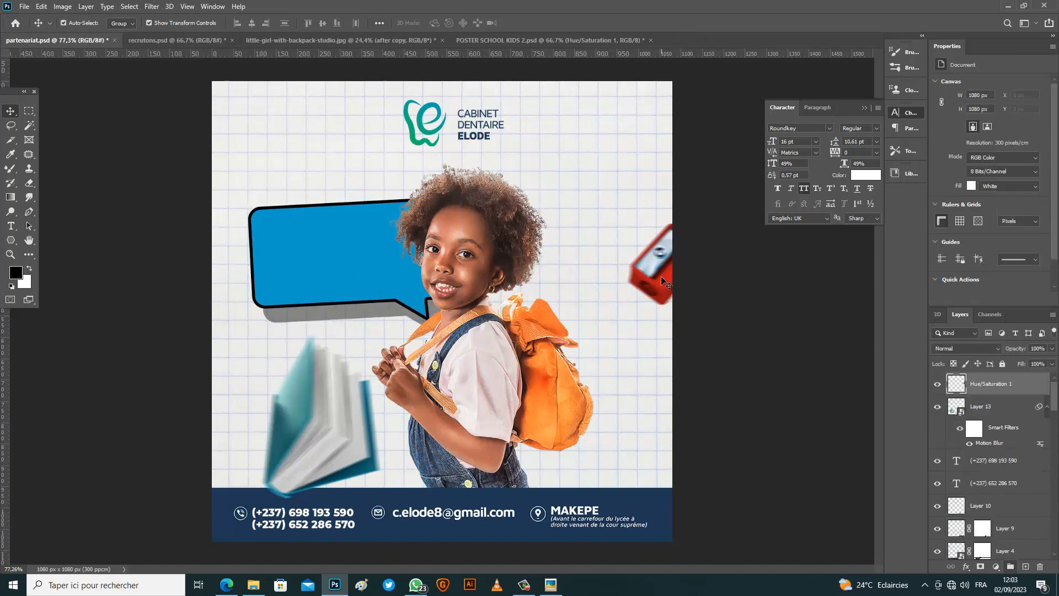
{"action": "left_click", "coordinate": [937, 481]}
{"action": "left_click", "coordinate": [987, 481]}
{"action": "left_click_drag", "start_coordinate": [485, 393], "coordinate": [394, 239]}
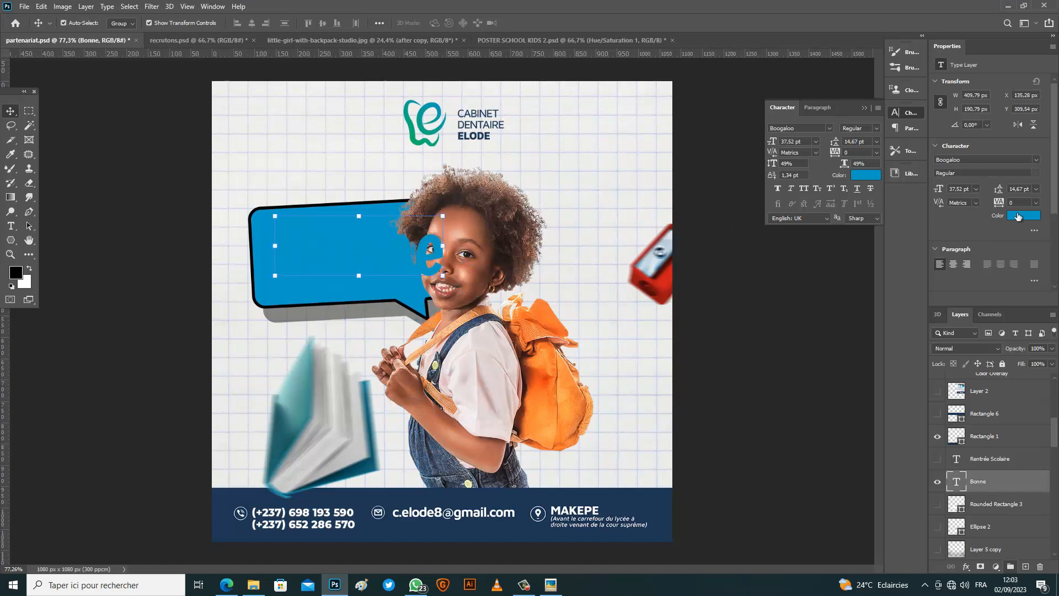
{"action": "left_click", "coordinate": [1018, 216]}
{"action": "left_click_drag", "start_coordinate": [687, 402], "coordinate": [619, 345]}
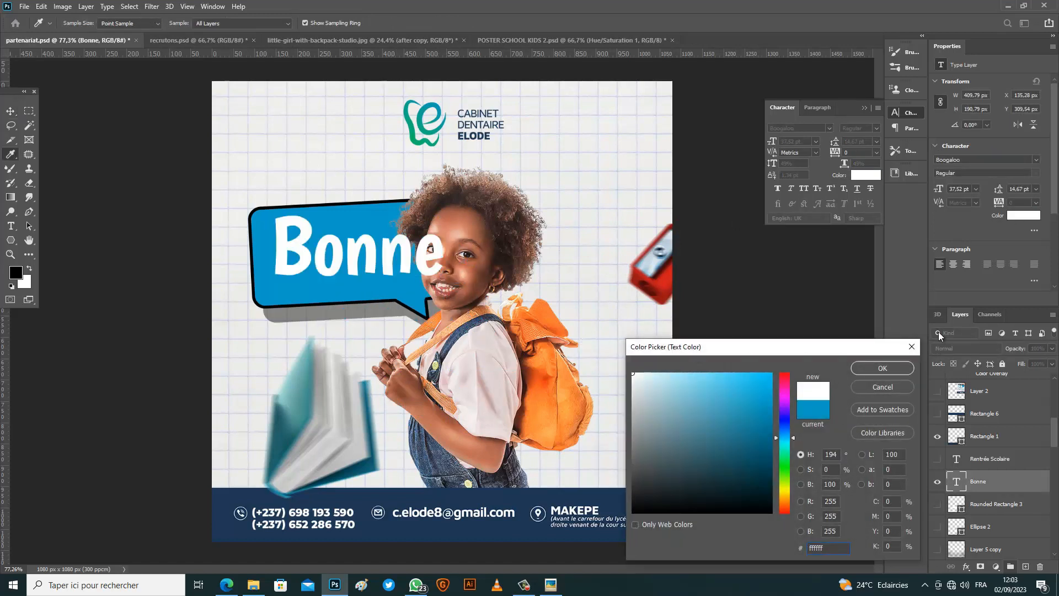
{"action": "left_click", "coordinate": [905, 366]}
Shrink the "Bonne" text to 24.37 pt and tilt it to -4.84° in the upper part of the speech bubble.
{"action": "key", "text": "ctrl+t"}
{"action": "left_click_drag", "start_coordinate": [443, 213], "coordinate": [409, 206]}
{"action": "left_click", "coordinate": [546, 23]}
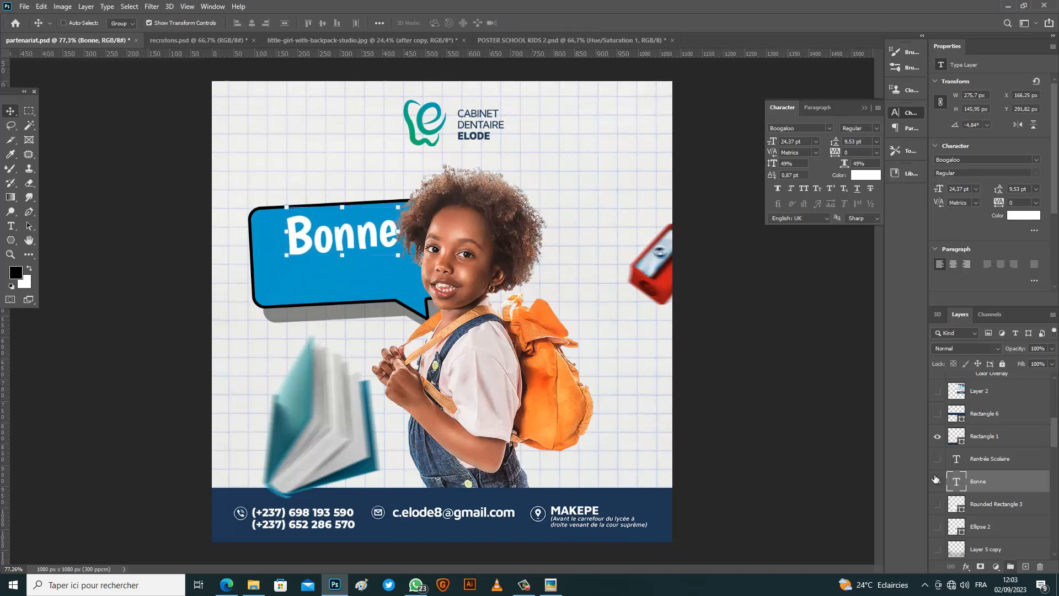
Try to move the "Rentrée Scolaire" and "Bonne" text layers down the layer stack together.
{"action": "left_click", "coordinate": [993, 460], "text": "ctrl"}
{"action": "left_click_drag", "start_coordinate": [992, 459], "coordinate": [987, 503]}
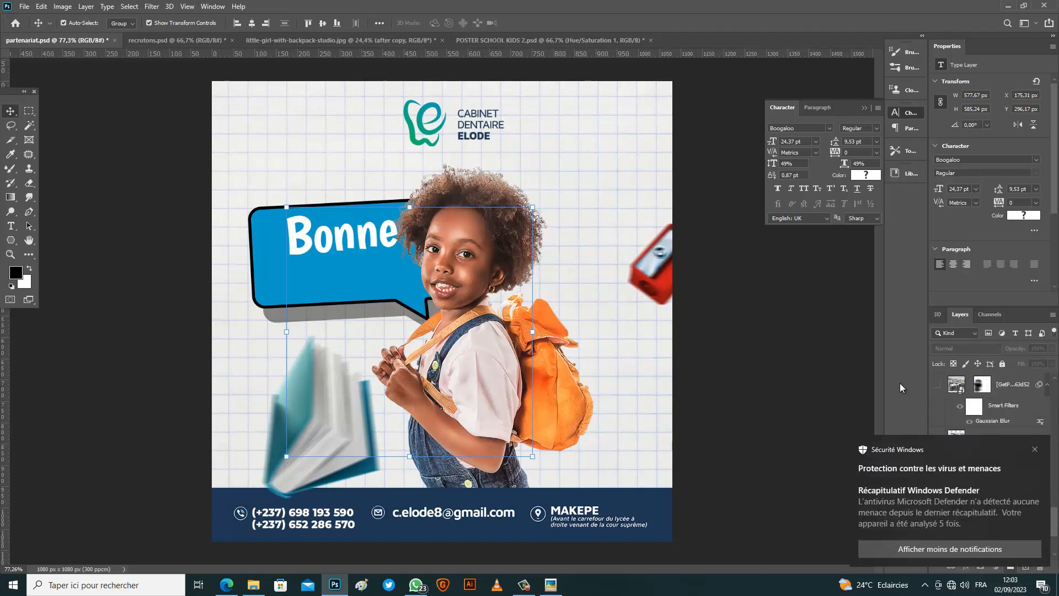
{"action": "left_click", "coordinate": [808, 414]}
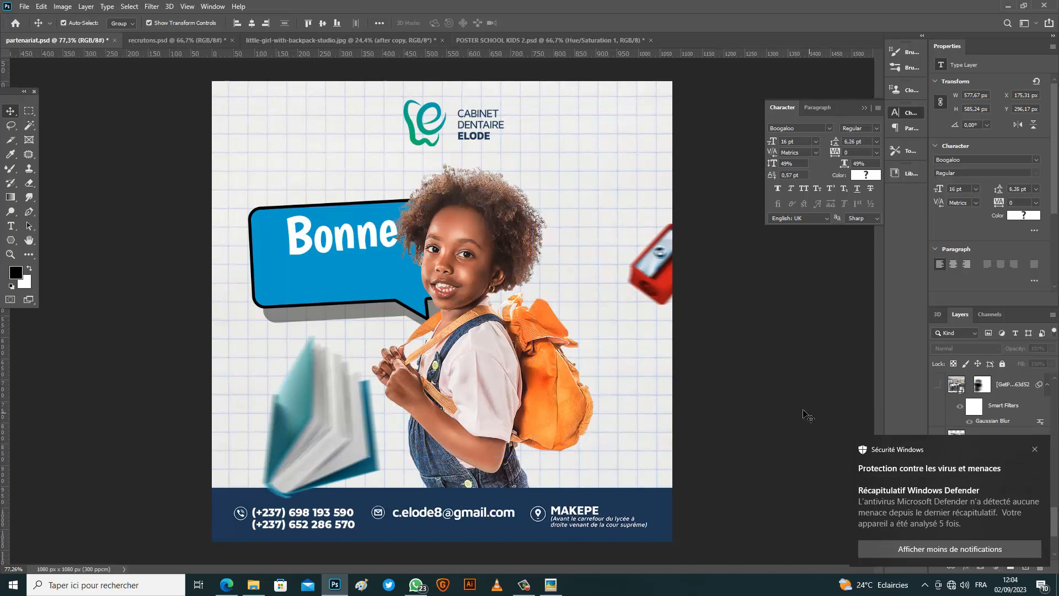
{"action": "left_click", "coordinate": [1034, 449]}
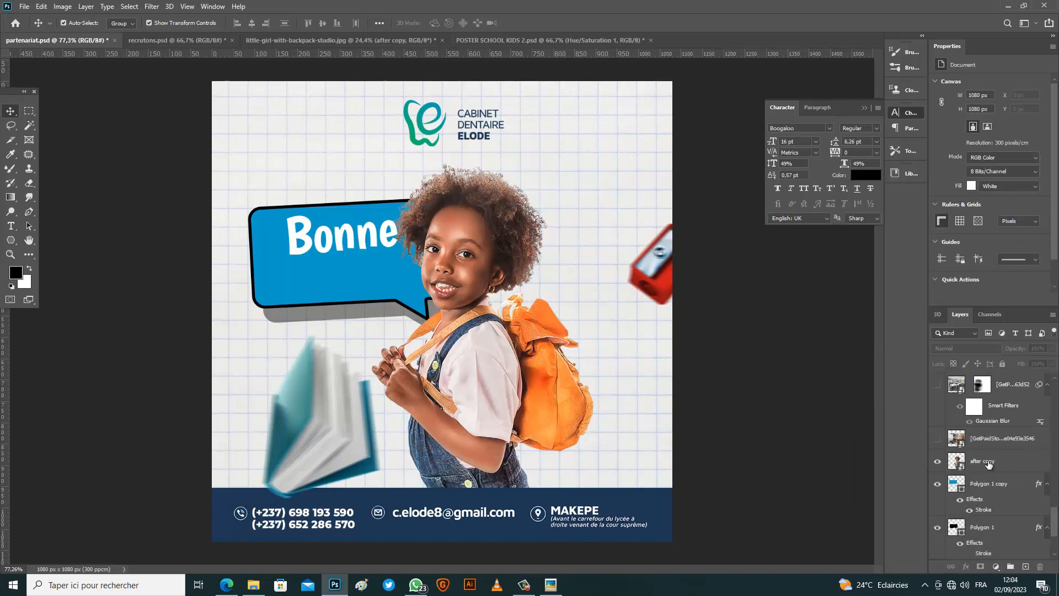
Show the "Rentrée Scolaire" text layer and move it with "Bonne" beneath the girl layer, just above the blue bubble.
{"action": "left_click", "coordinate": [353, 246], "text": "ctrl"}
{"action": "scroll", "coordinate": [968, 397], "scroll_direction": "up", "scroll_amount": 1}
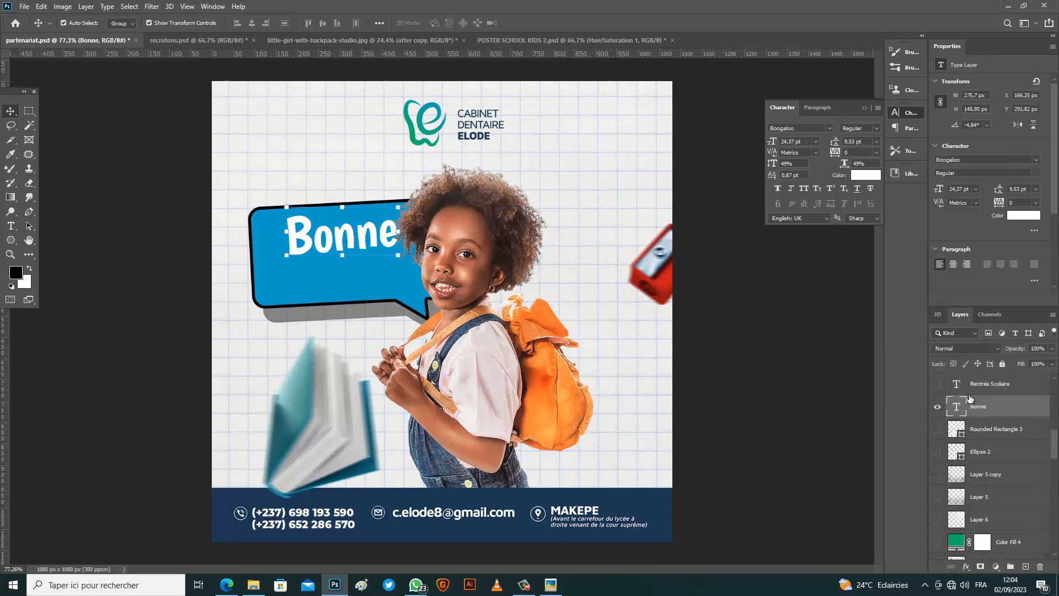
{"action": "left_click", "coordinate": [988, 388], "text": "shift"}
{"action": "left_click", "coordinate": [936, 388]}
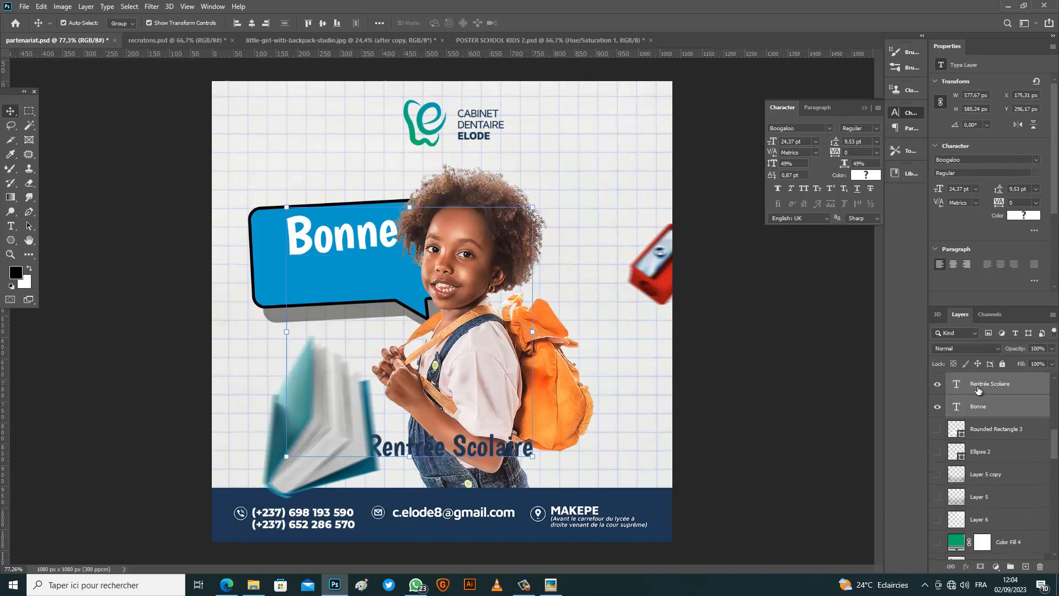
{"action": "scroll", "coordinate": [987, 458], "scroll_direction": "down", "scroll_amount": 3}
{"action": "left_click_drag", "start_coordinate": [1018, 593], "coordinate": [994, 517]}
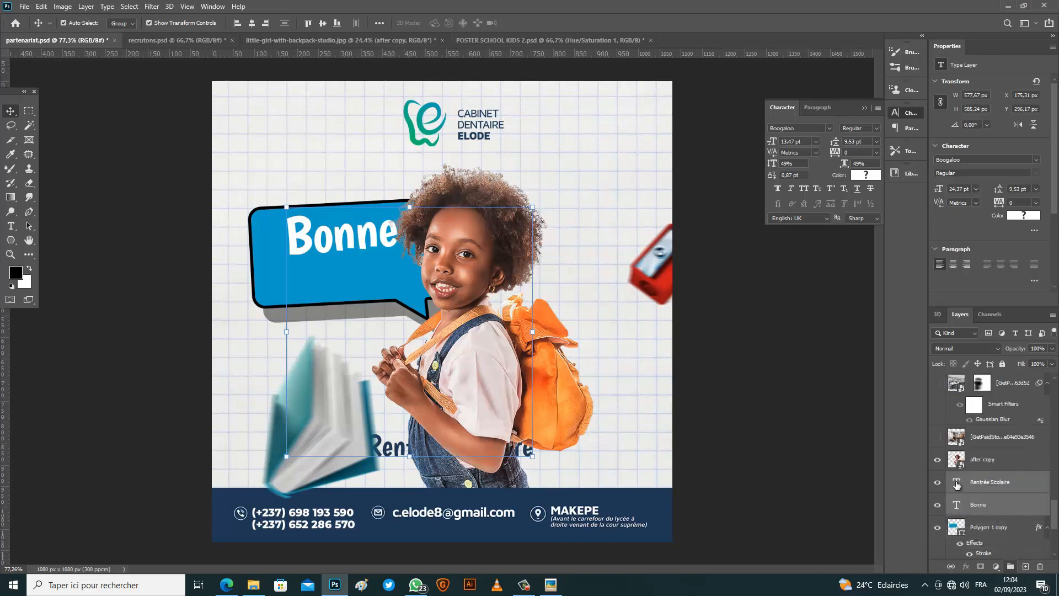
Shrink "Rentrée Scolaire" to fit beneath "Bonne" inside the speech bubble, and nudge "Bonne" slightly down.
{"action": "left_click_drag", "start_coordinate": [392, 433], "coordinate": [309, 265]}
{"action": "left_click_drag", "start_coordinate": [457, 259], "coordinate": [395, 270]}
{"action": "key", "text": "Return"}
{"action": "left_click", "coordinate": [369, 227], "text": "ctrl"}
{"action": "left_click_drag", "start_coordinate": [369, 227], "coordinate": [369, 233]}
Colour the "Rentrée Scolaire" text white.
{"action": "left_click", "coordinate": [957, 482]}
{"action": "key", "text": "t"}
{"action": "left_click", "coordinate": [442, 23]}
{"action": "left_click", "coordinate": [634, 374]}
{"action": "left_click", "coordinate": [882, 367]}
{"action": "key", "text": "v"}
Scale "Bonne" and "Rentrée Scolaire" together to 105.26% and tilt them slightly counter-clockwise to match the speech bubble.
{"action": "left_click_drag", "start_coordinate": [370, 273], "coordinate": [354, 243]}
{"action": "left_click", "coordinate": [365, 246], "text": "ctrl+shift"}
{"action": "left_click_drag", "start_coordinate": [407, 216], "coordinate": [428, 210]}
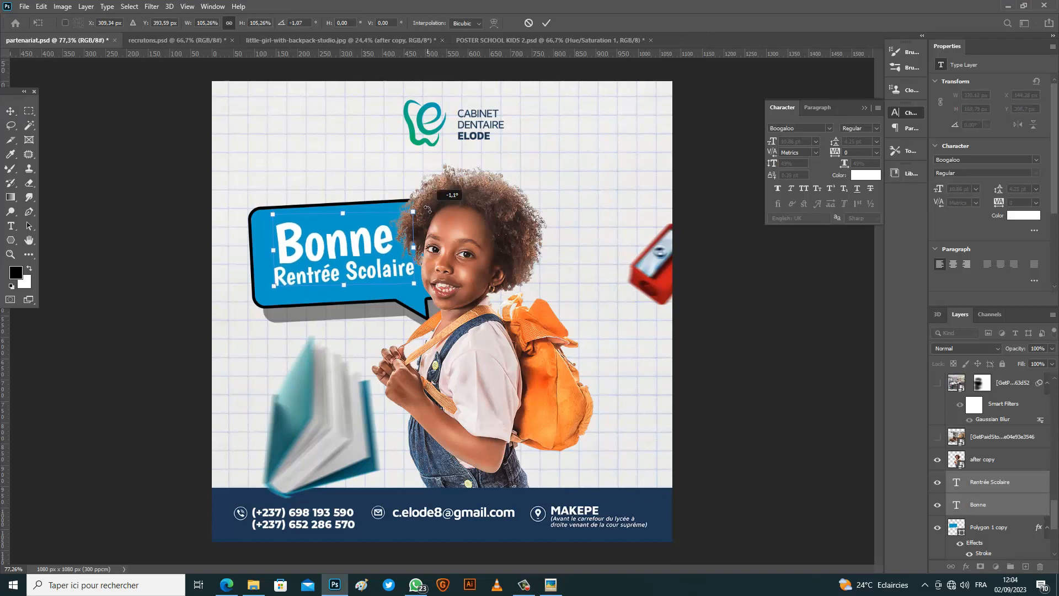
{"action": "left_click", "coordinate": [546, 22]}
{"action": "left_click", "coordinate": [243, 206]}
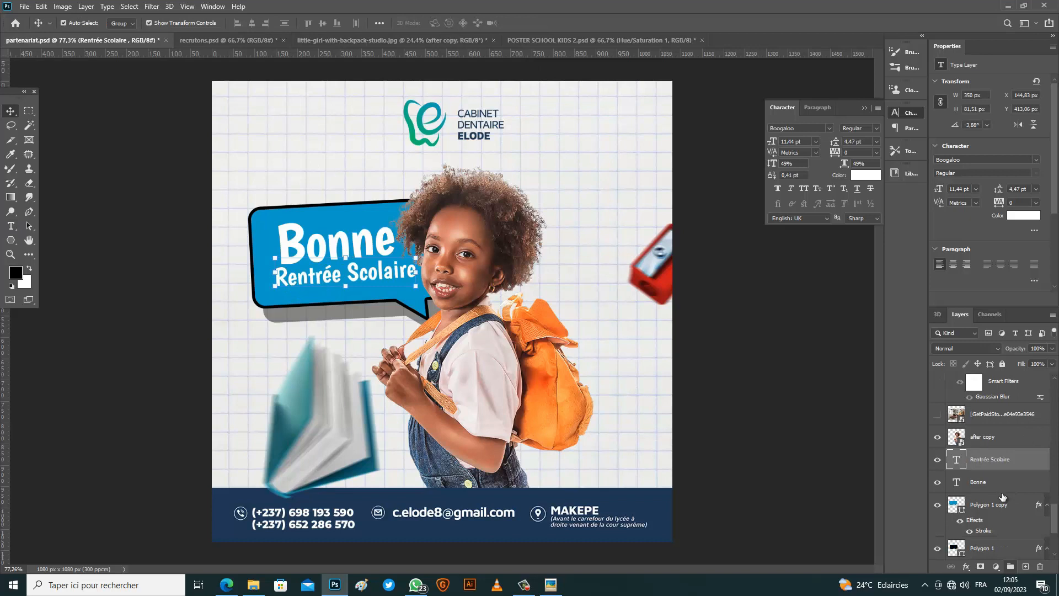
Add a white 16 pt Boogaloo placeholder text line above the speech bubble and set it in all caps.
{"action": "key", "text": "t"}
{"action": "left_click", "coordinate": [285, 145]}
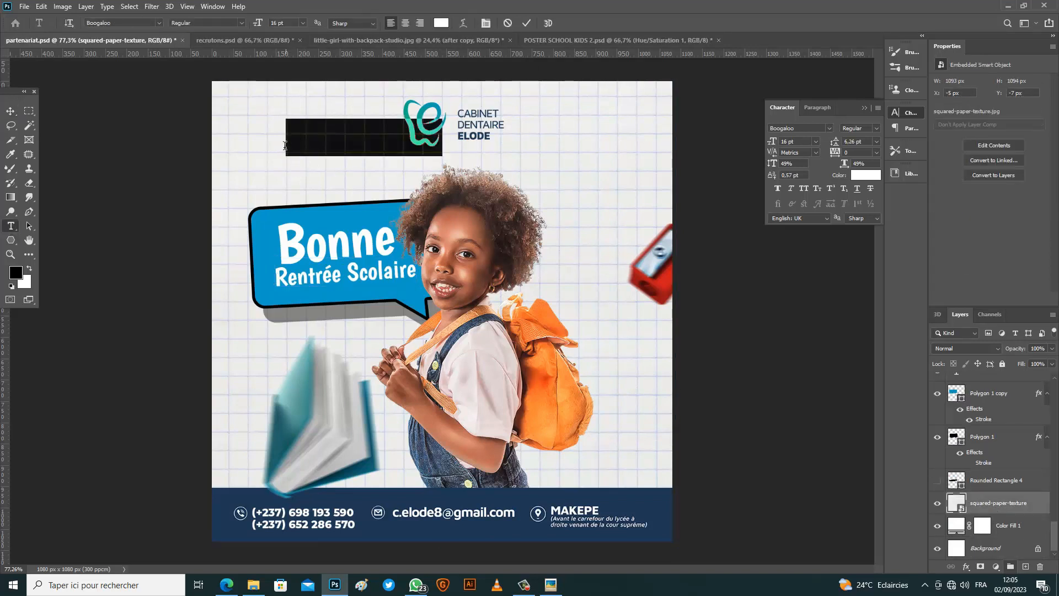
{"action": "type", "text": "Rentrée Scolaire"}
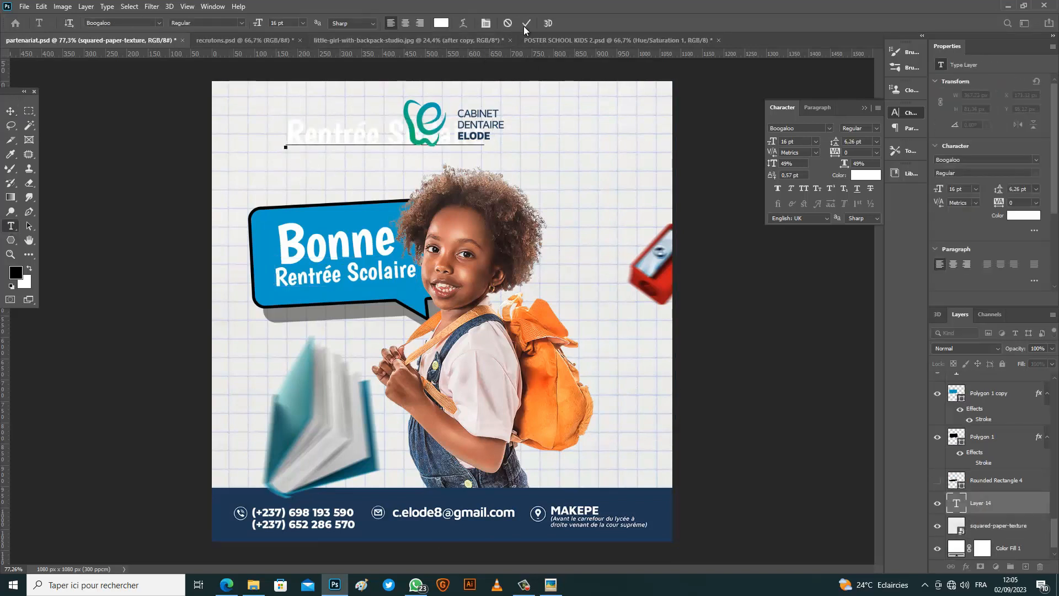
{"action": "key", "text": "ctrl"}
{"action": "key", "text": "ctrl+z"}
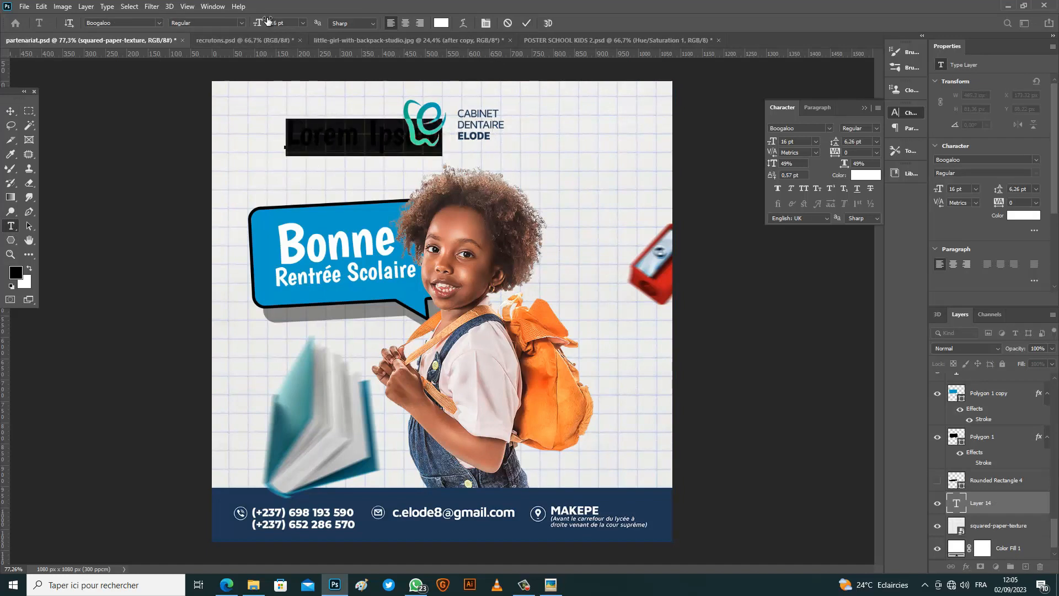
{"action": "left_click", "coordinate": [803, 189]}
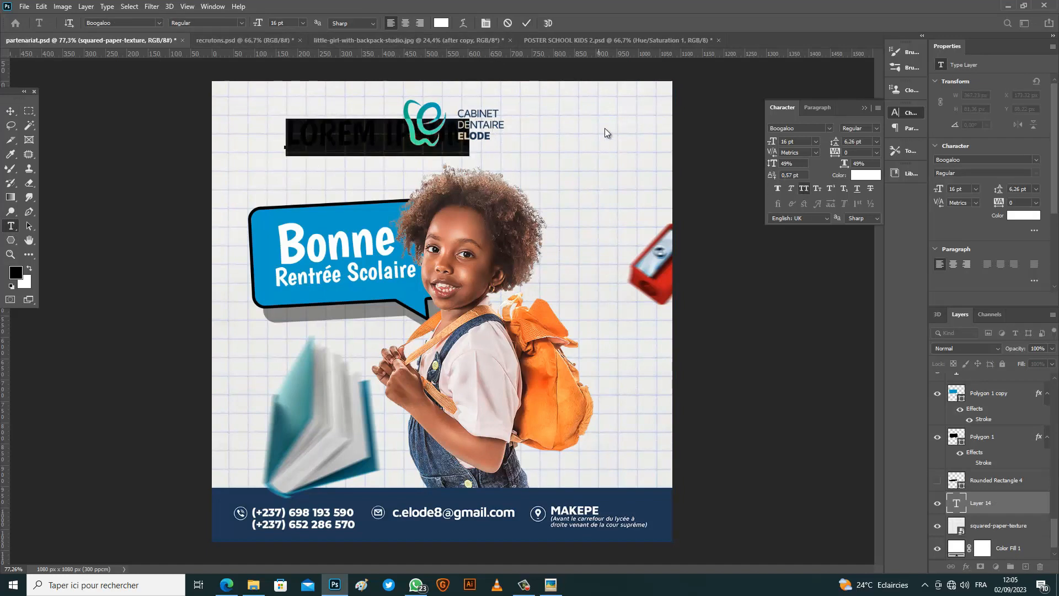
{"action": "left_click", "coordinate": [527, 24]}
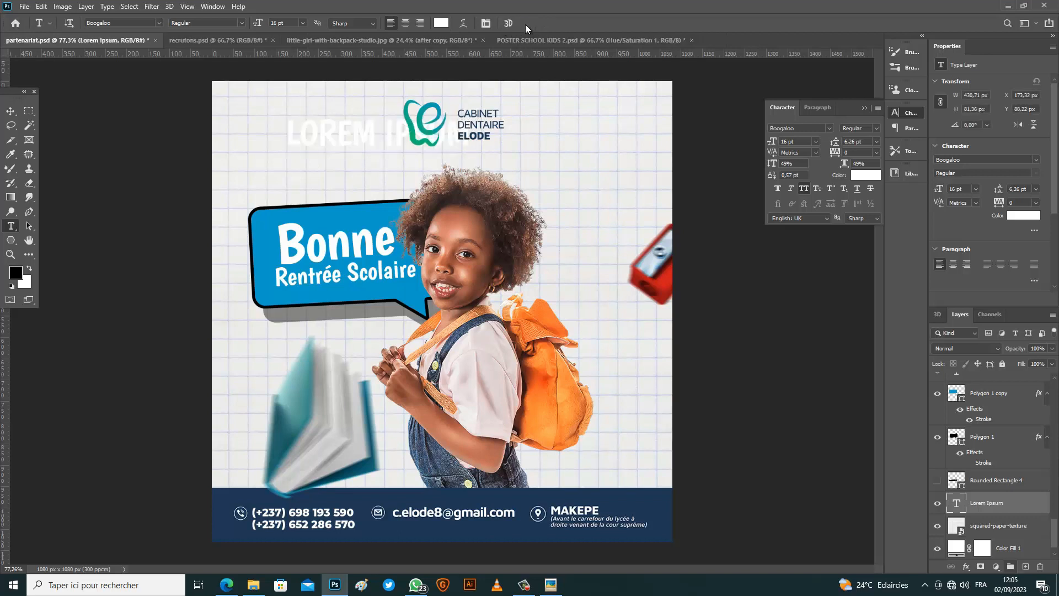
Replace the placeholder text above the speech bubble with "Rentrée Scolaire".
{"action": "double_click", "coordinate": [957, 502]}
{"action": "type", "text": "Rentrée Scolaire"}
{"action": "left_click", "coordinate": [527, 23]}
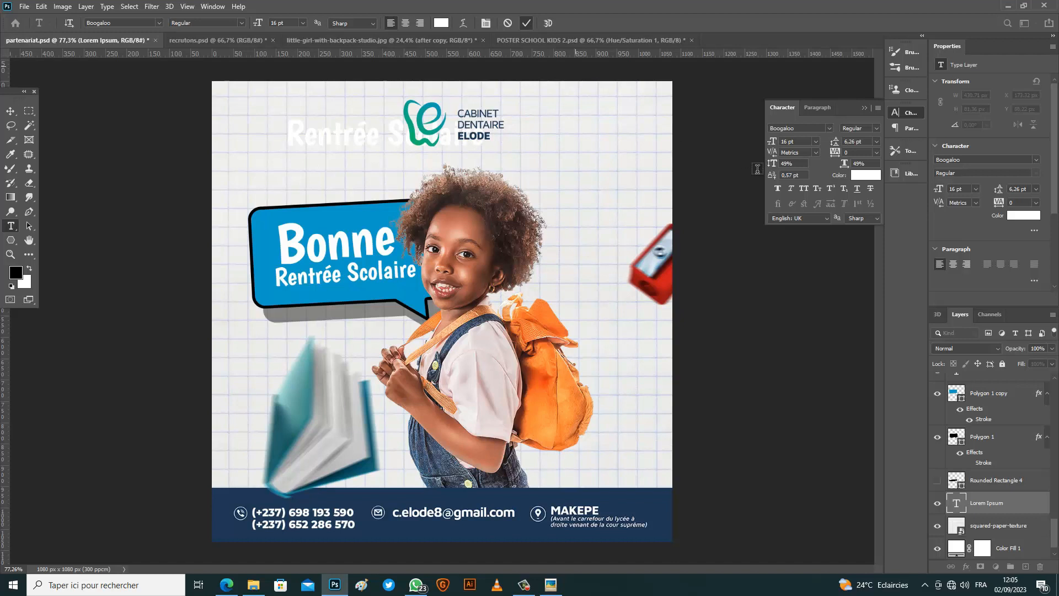
Put the upper "Rentrée Scolaire" line in all caps and enlarge it to 22.88 pt, centred below the clinic logo.
{"action": "left_click", "coordinate": [803, 188]}
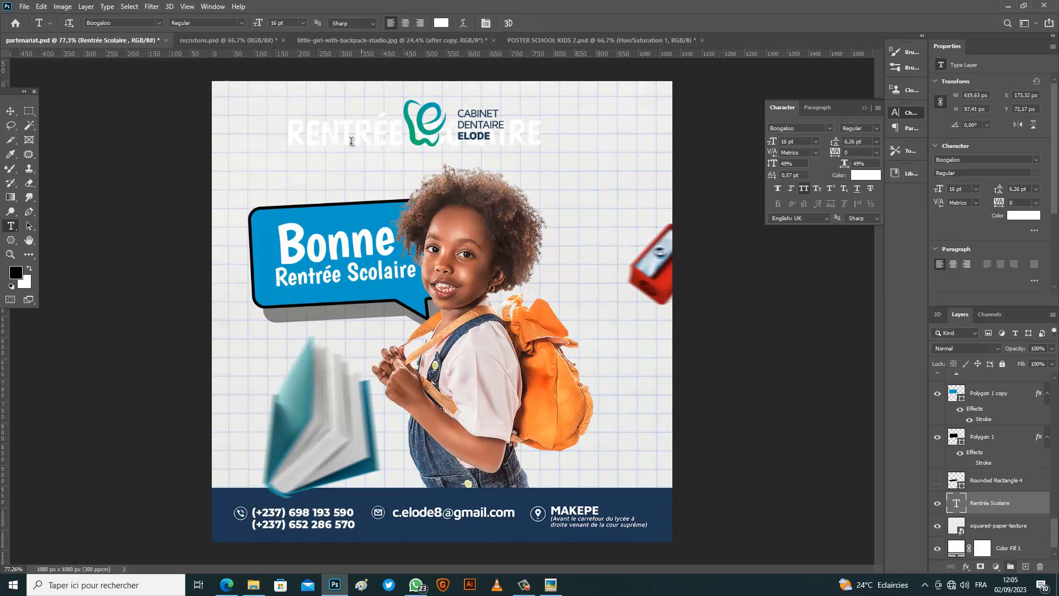
{"action": "left_click", "coordinate": [10, 113]}
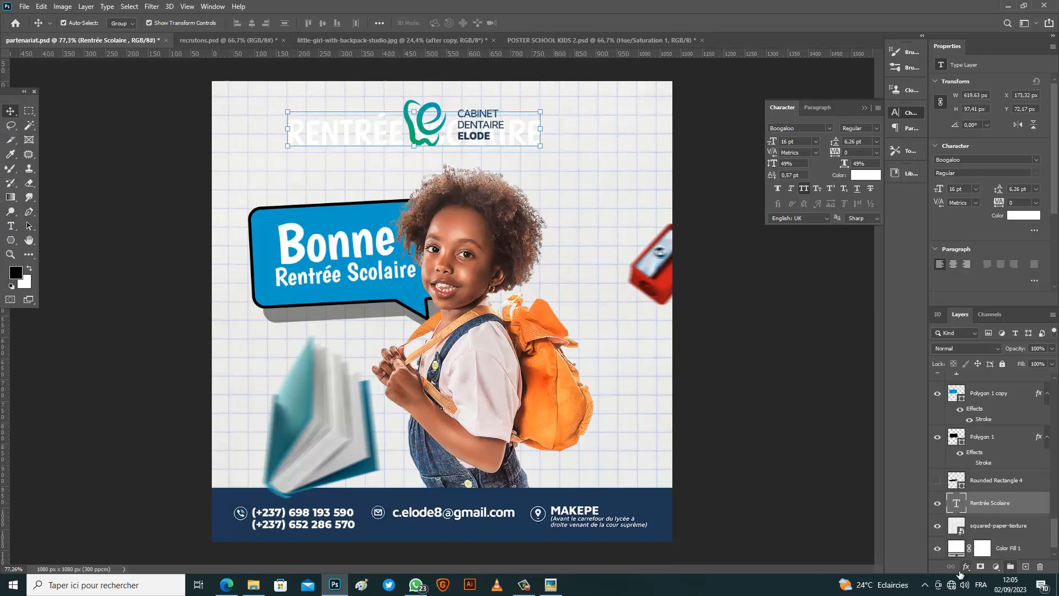
{"action": "left_click_drag", "start_coordinate": [540, 146], "coordinate": [649, 118]}
{"action": "left_click_drag", "start_coordinate": [610, 170], "coordinate": [584, 178]}
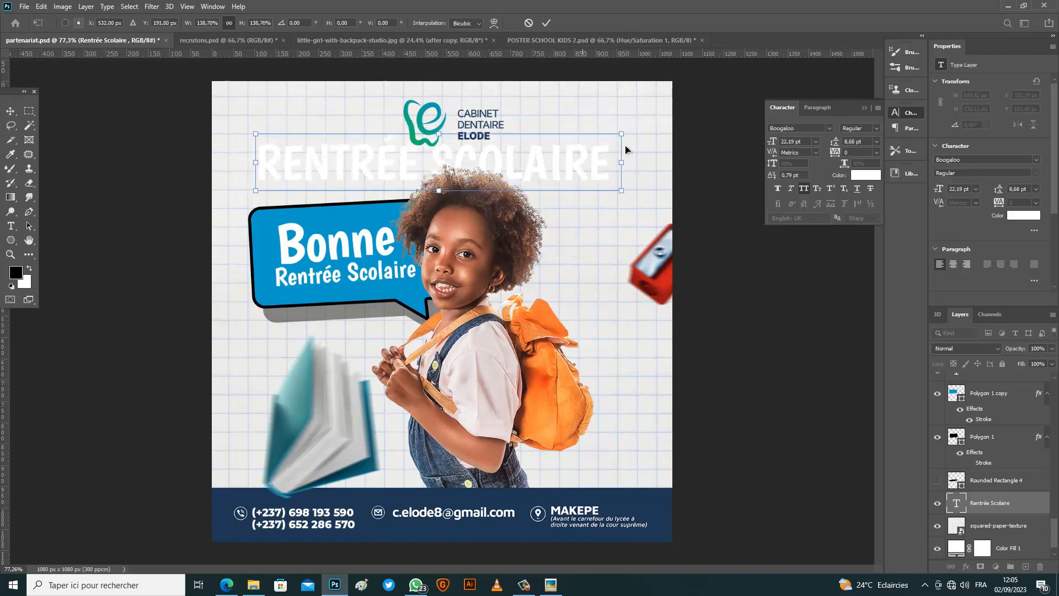
{"action": "left_click_drag", "start_coordinate": [623, 134], "coordinate": [635, 133]}
{"action": "left_click_drag", "start_coordinate": [610, 157], "coordinate": [608, 171]}
{"action": "key", "text": "Return"}
Add a thin black stroke effect to the large all-caps "Rentrée Scolaire" text.
{"action": "left_click", "coordinate": [965, 567]}
{"action": "left_click", "coordinate": [984, 463]}
{"action": "left_click", "coordinate": [945, 163]}
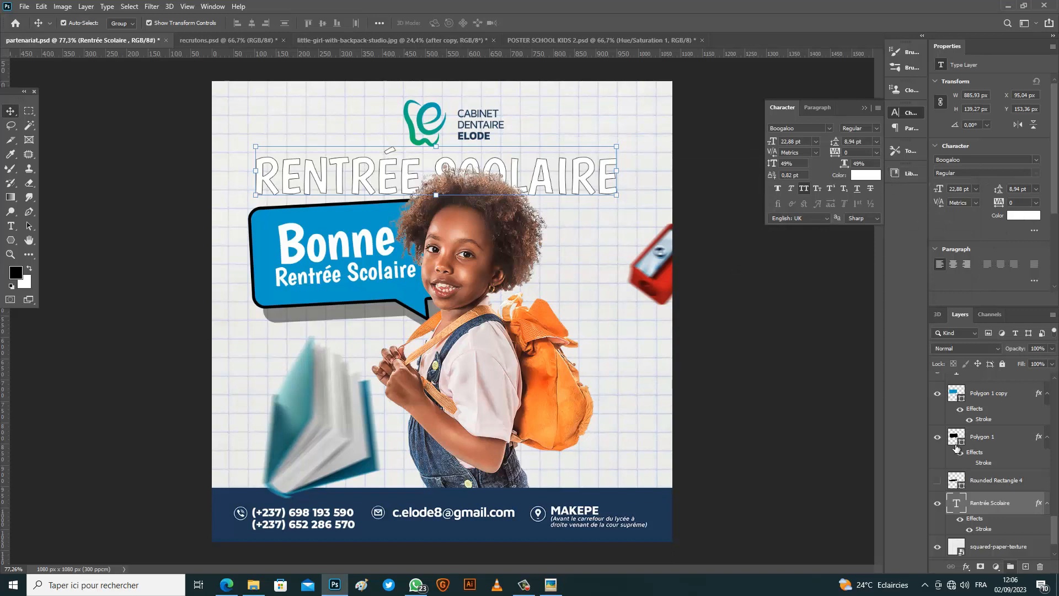
Try to copy the all-caps "Rentrée Scolaire" lettering to a new layer from a selection of its shape.
{"action": "double_click", "coordinate": [954, 504]}
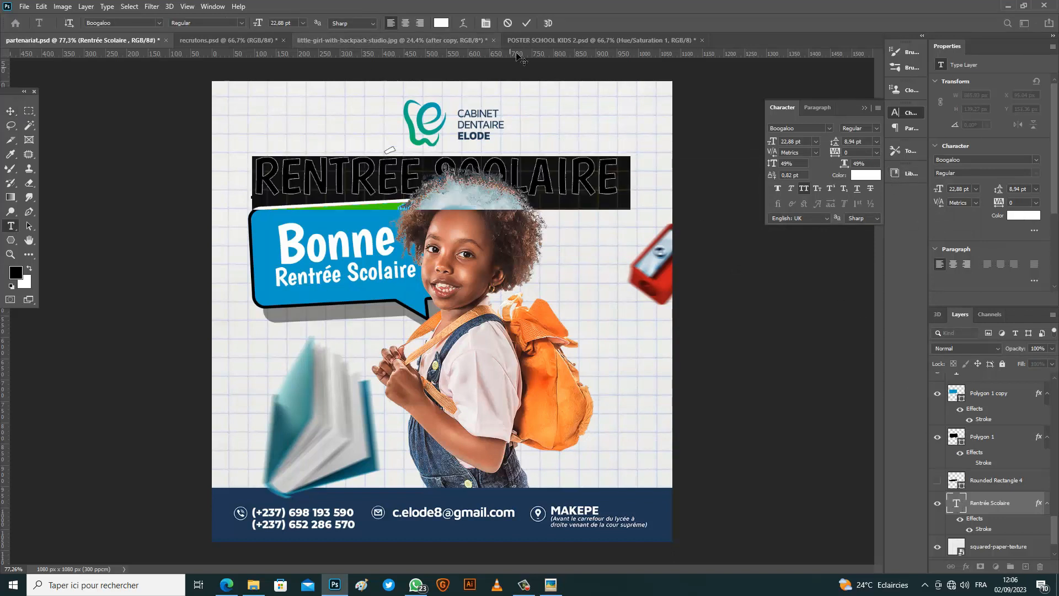
{"action": "left_click", "coordinate": [527, 22]}
{"action": "key", "text": "v"}
{"action": "left_click", "coordinate": [958, 508], "text": "ctrl"}
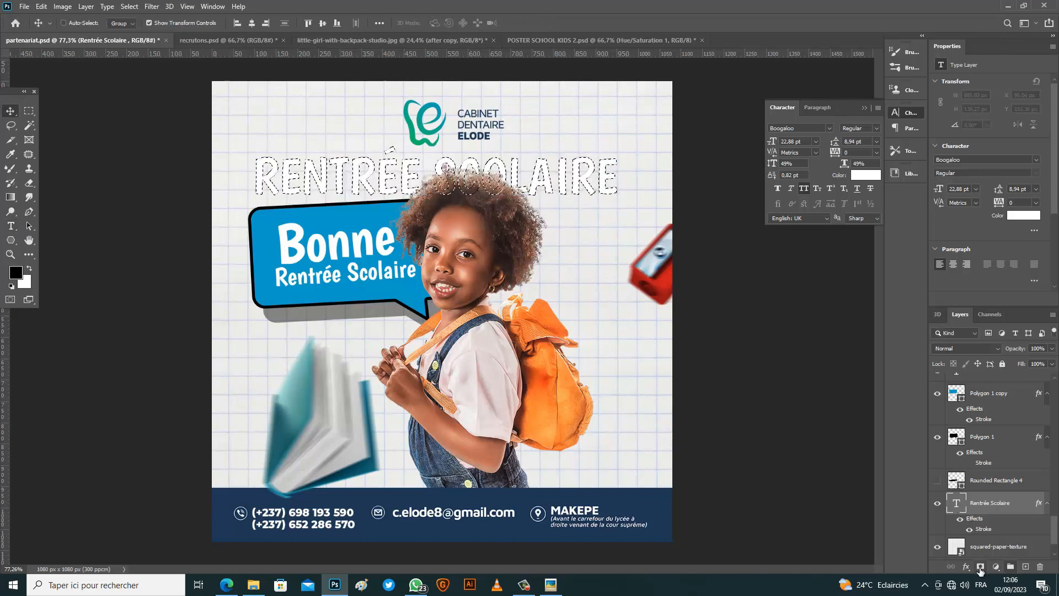
{"action": "key", "text": "ctrl+j"}
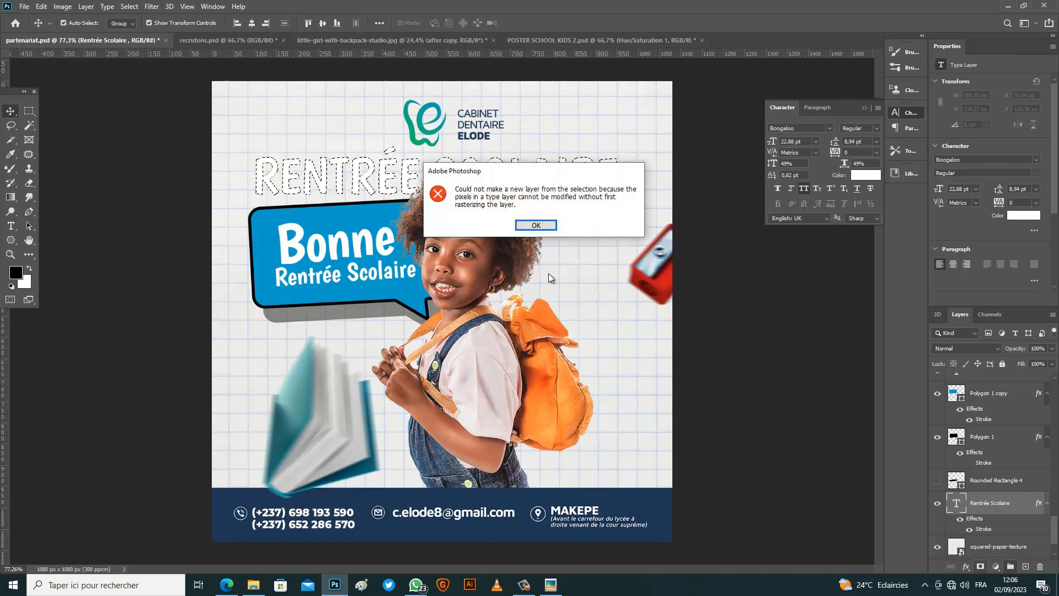
{"action": "left_click", "coordinate": [539, 226]}
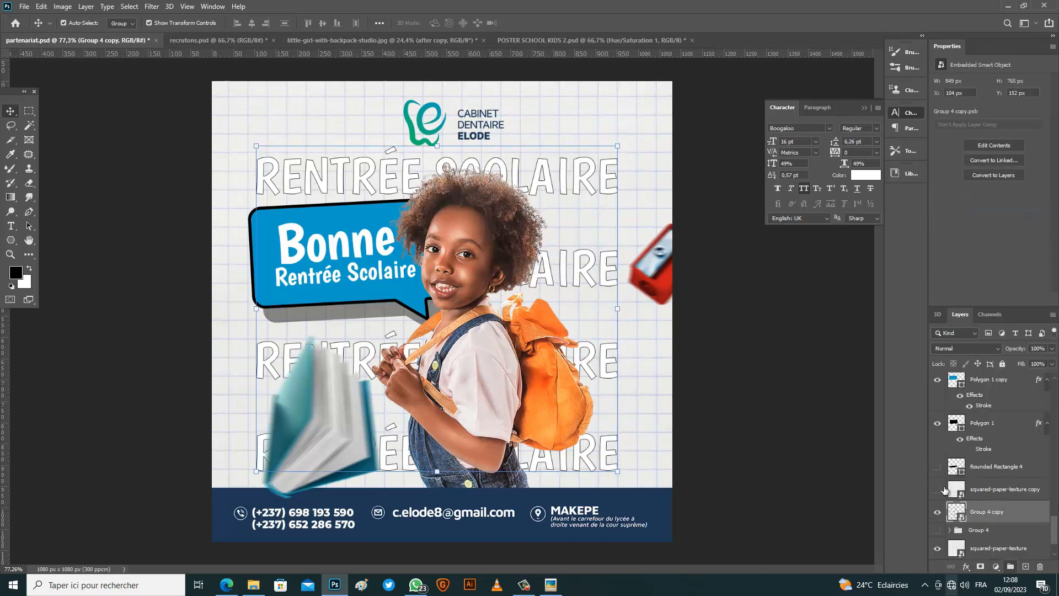
Show the squared-paper texture copy and clip it to the repeated "Rentrée Scolaire" lettering layer, Group 4 copy.
{"action": "left_click", "coordinate": [937, 489]}
{"action": "left_click_drag", "start_coordinate": [985, 489], "coordinate": [980, 499]}
{"action": "left_click", "coordinate": [980, 499], "text": "alt"}
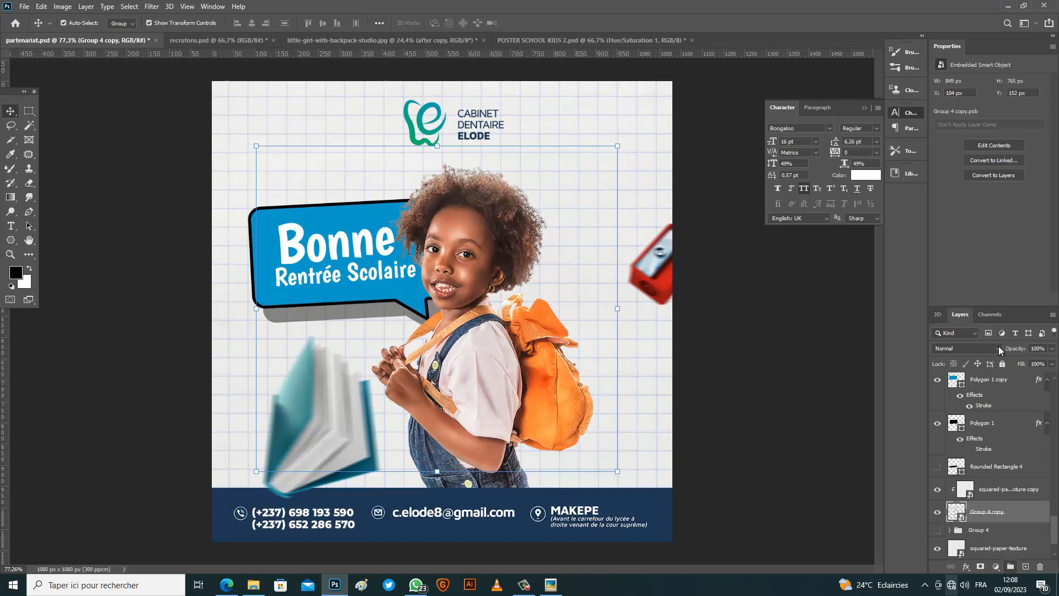
{"action": "left_click", "coordinate": [1053, 365]}
{"action": "left_click_drag", "start_coordinate": [1019, 380], "coordinate": [1049, 379]}
{"action": "left_click", "coordinate": [863, 387]}
{"action": "left_click", "coordinate": [863, 387]}
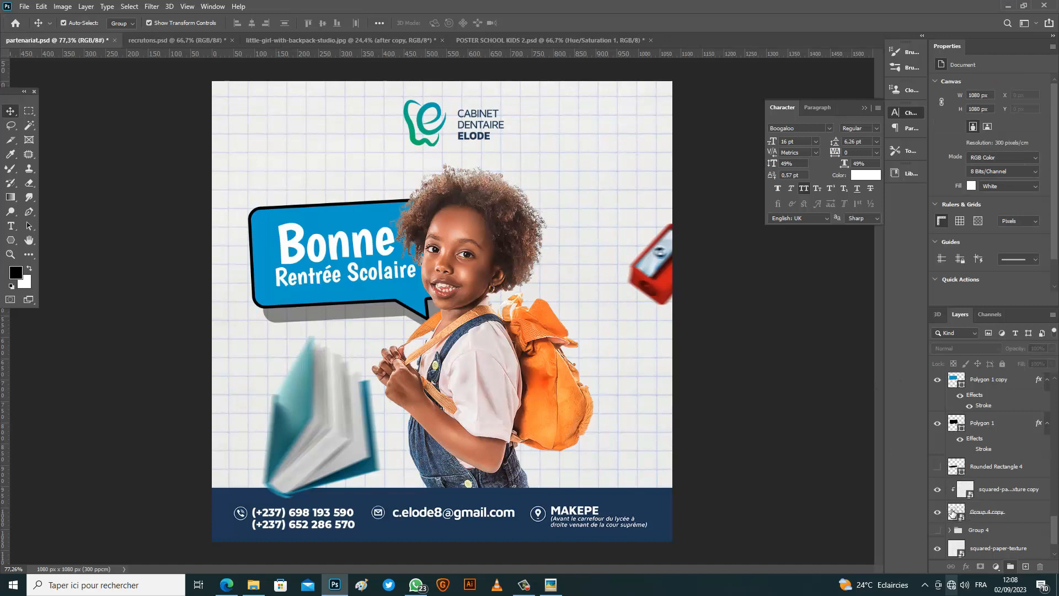
Set the blend mode of the clipped squared-paper texture copy to Linear Burn.
{"action": "left_click", "coordinate": [968, 490]}
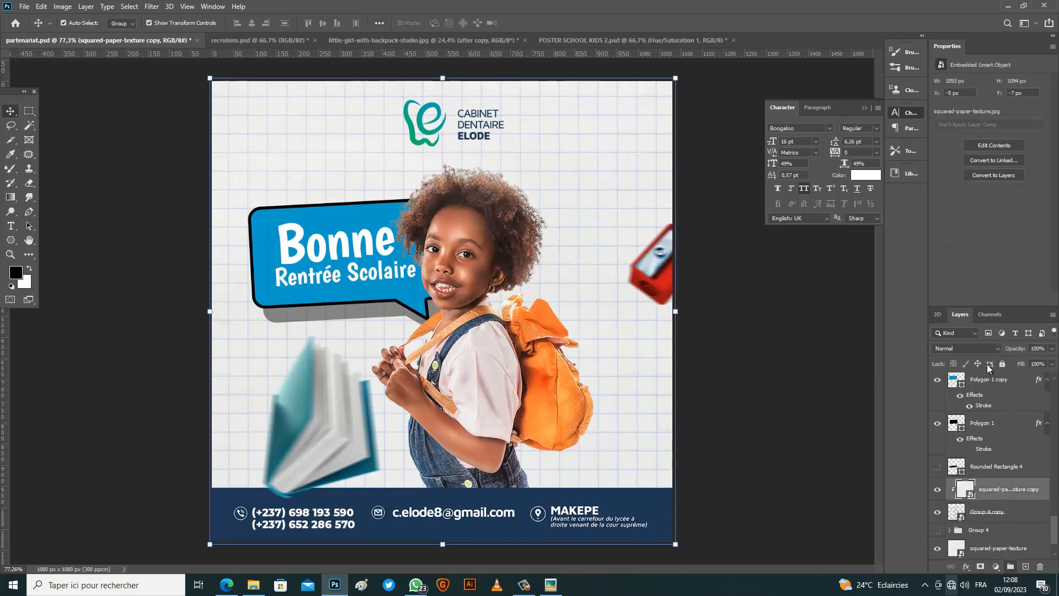
{"action": "left_click", "coordinate": [971, 348]}
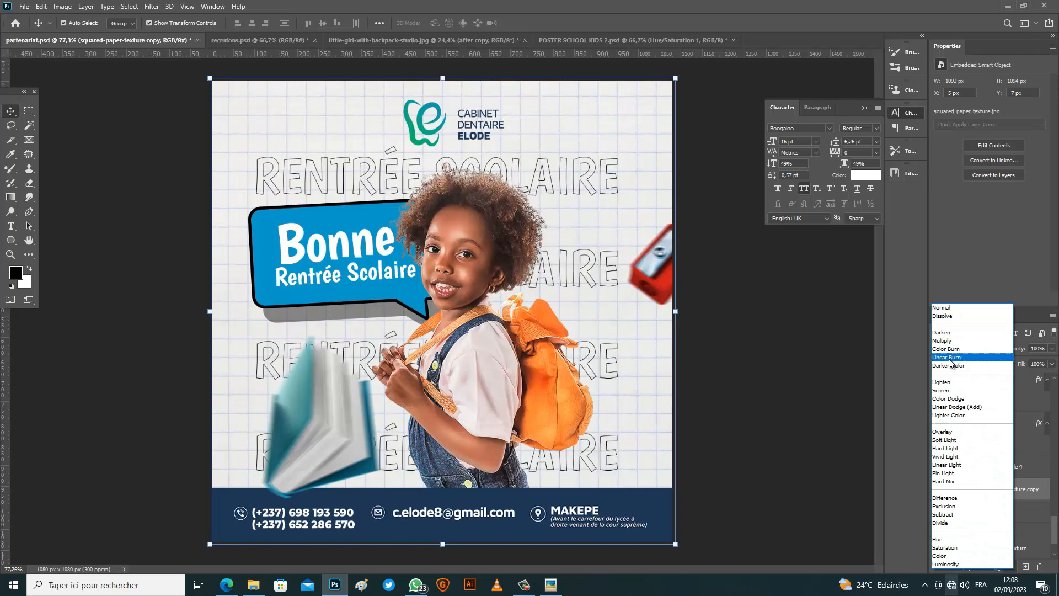
{"action": "left_click", "coordinate": [950, 359]}
Group the clipped texture with the repeated lettering layer and lower the group's fill to 26%.
{"action": "left_click", "coordinate": [995, 510], "text": "ctrl"}
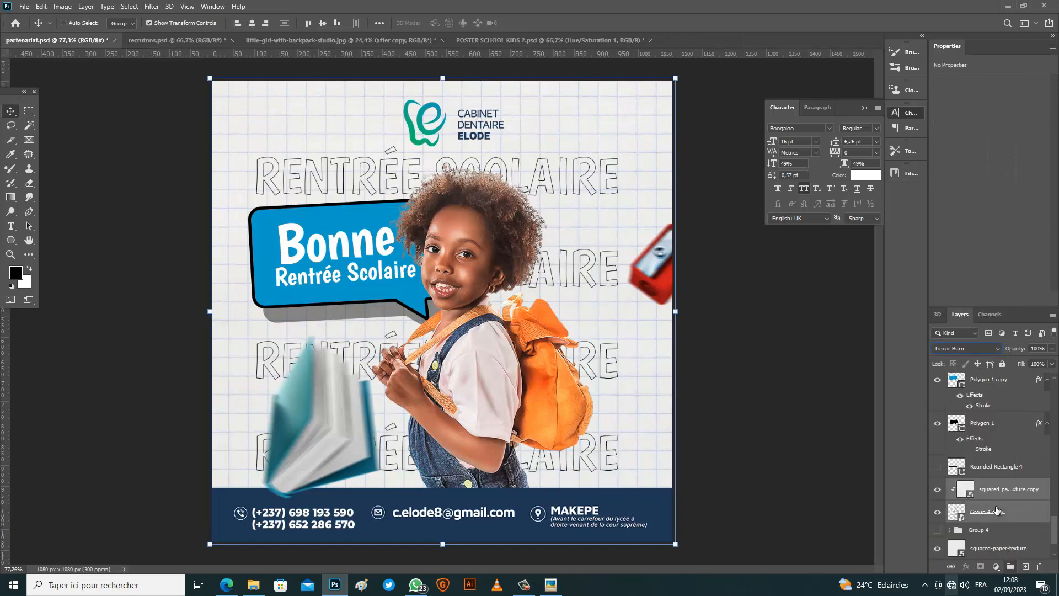
{"action": "key", "text": "ctrl+g"}
{"action": "left_click_drag", "start_coordinate": [1051, 366], "coordinate": [1009, 378]}
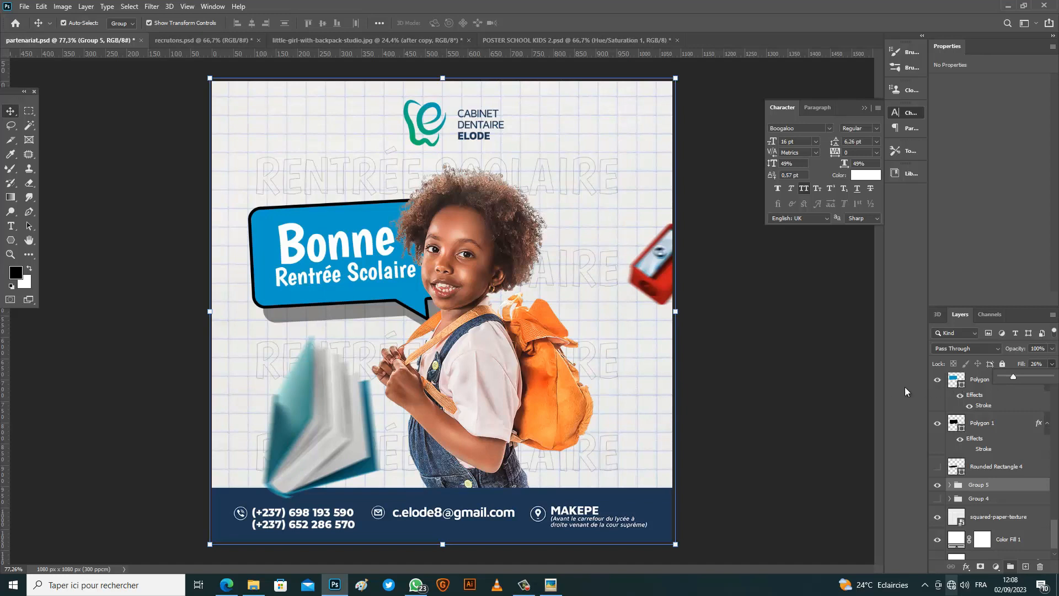
Duplicate the girl's layer and hide the original beneath it.
{"action": "left_click", "coordinate": [470, 386]}
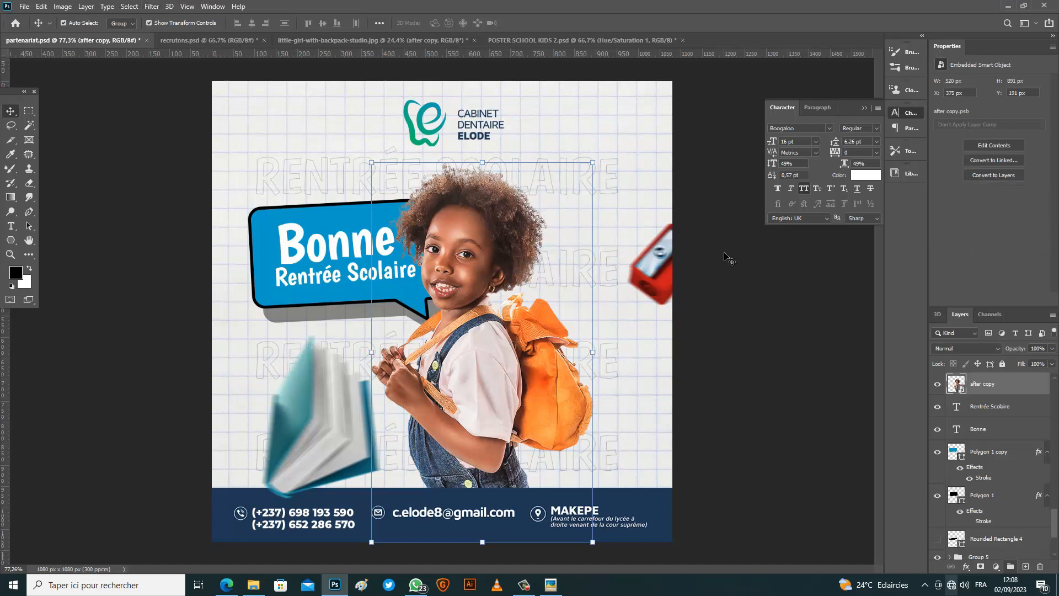
{"action": "key", "text": "ctrl+j"}
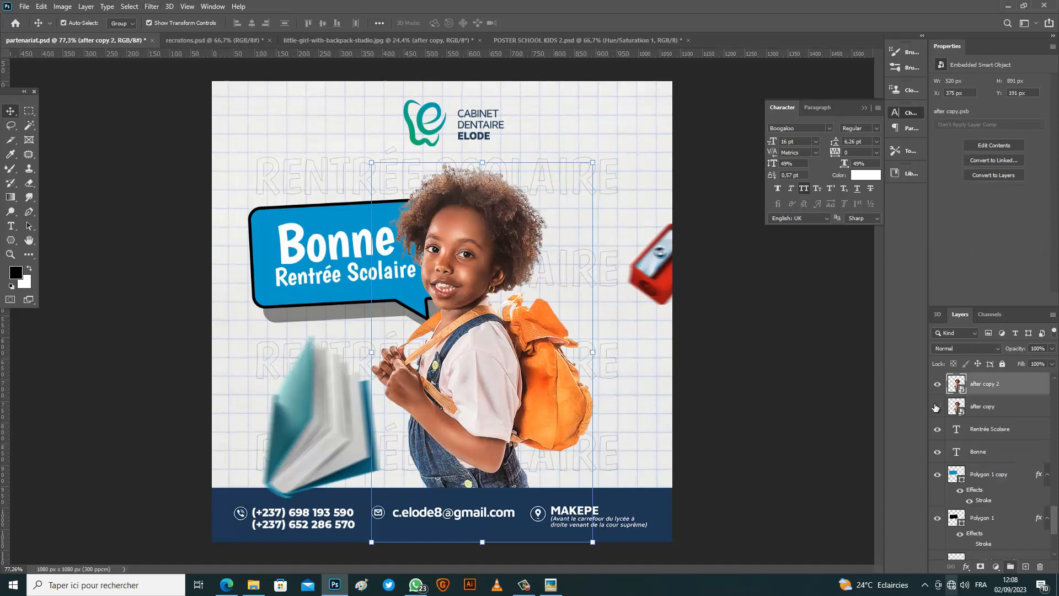
{"action": "left_click", "coordinate": [152, 6]}
{"action": "left_click", "coordinate": [163, 83]}
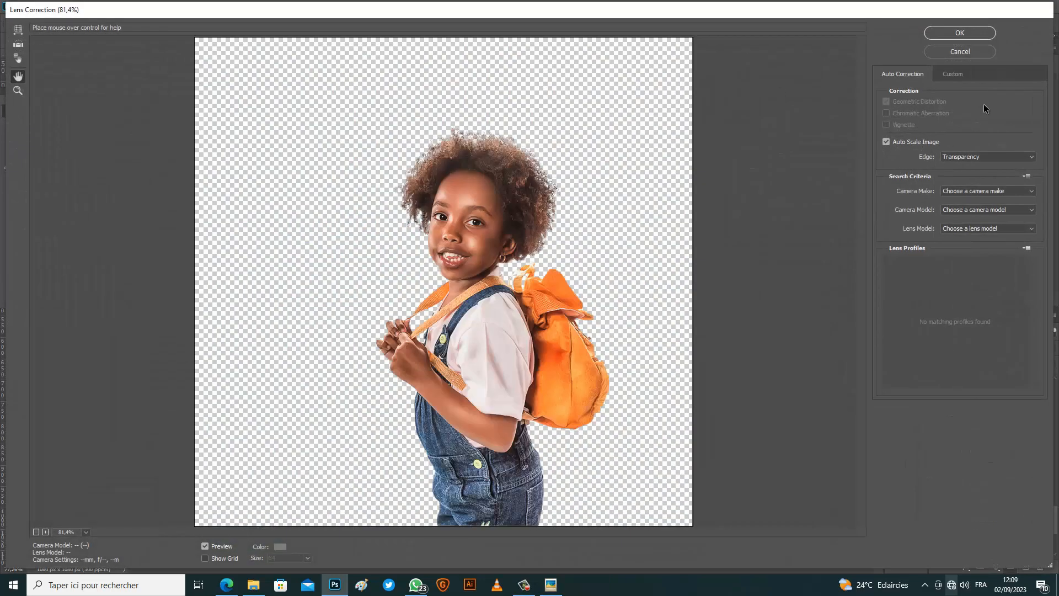
{"action": "left_click", "coordinate": [960, 51]}
Apply a Camera Raw filter to the girl's duplicate with Texture at -13 and Sharpening at 39.
{"action": "left_click", "coordinate": [151, 6]}
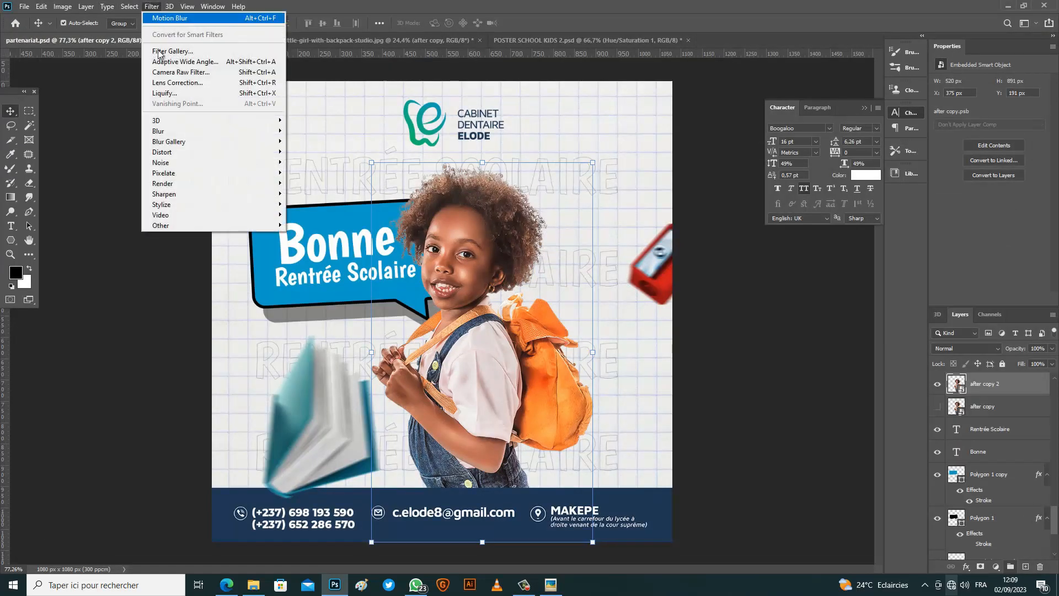
{"action": "left_click", "coordinate": [163, 72]}
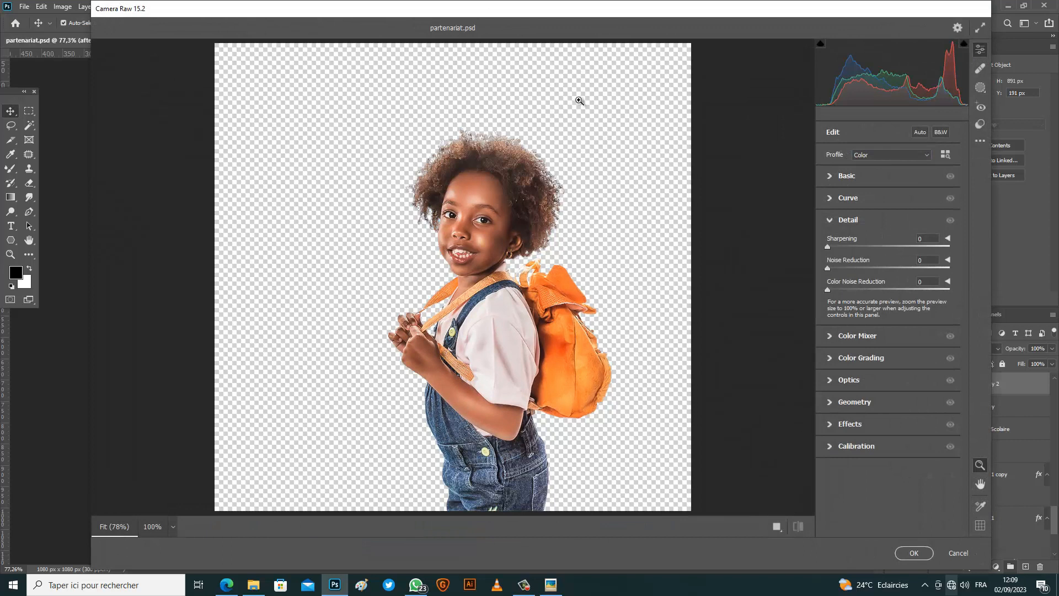
{"action": "left_click_drag", "start_coordinate": [486, 219], "coordinate": [515, 233]}
{"action": "left_click_drag", "start_coordinate": [902, 374], "coordinate": [879, 376]}
{"action": "mouse_move", "coordinate": [535, 273]}
{"action": "left_mouse_down"}
{"action": "mouse_move", "coordinate": [589, 278]}
{"action": "mouse_move", "coordinate": [544, 280]}
{"action": "left_mouse_up"}
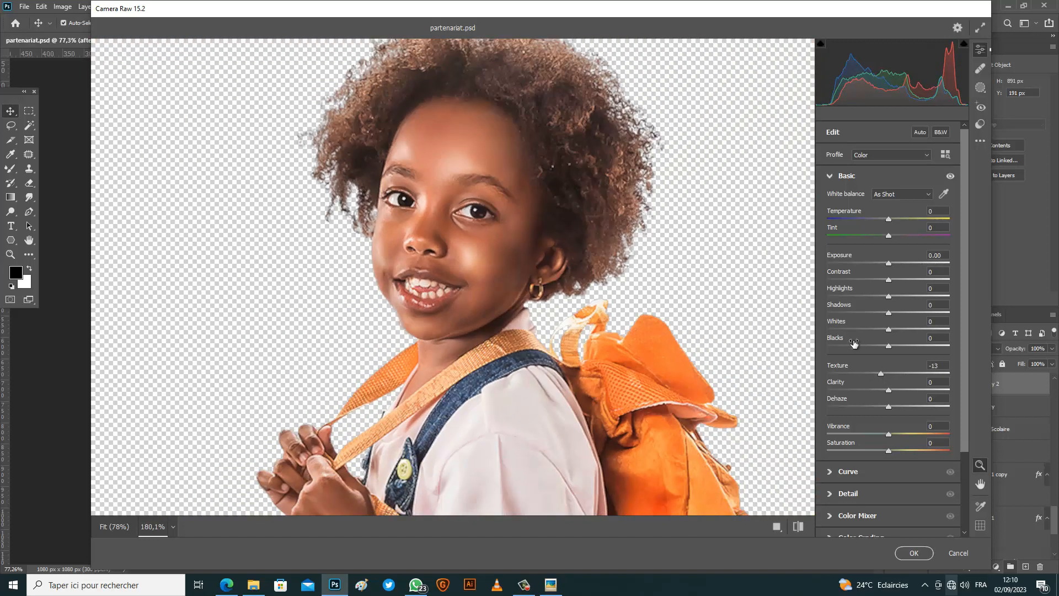
{"action": "left_click", "coordinate": [833, 493]}
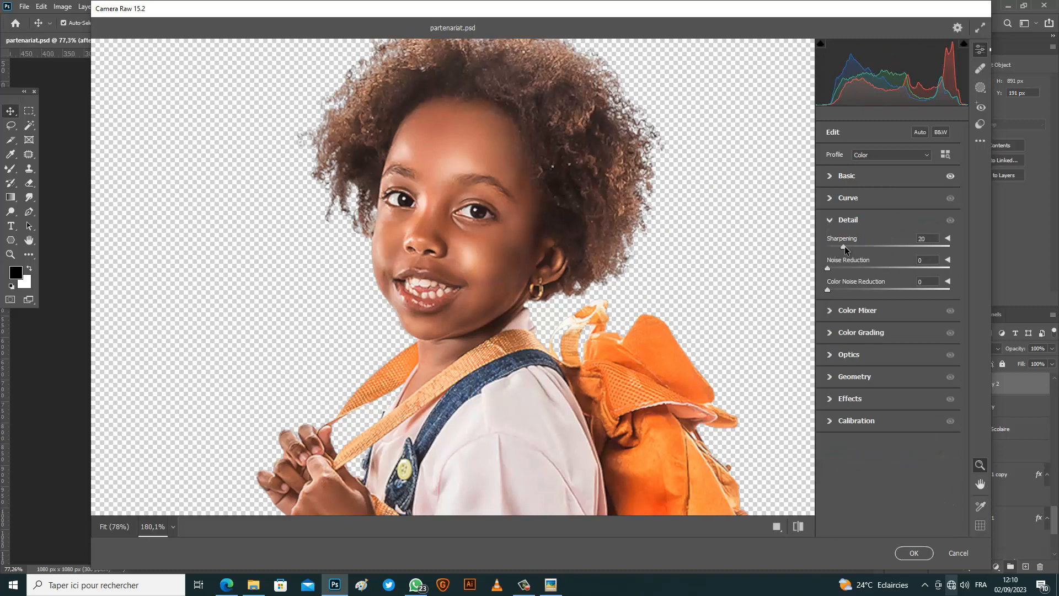
{"action": "left_click_drag", "start_coordinate": [865, 246], "coordinate": [859, 246]}
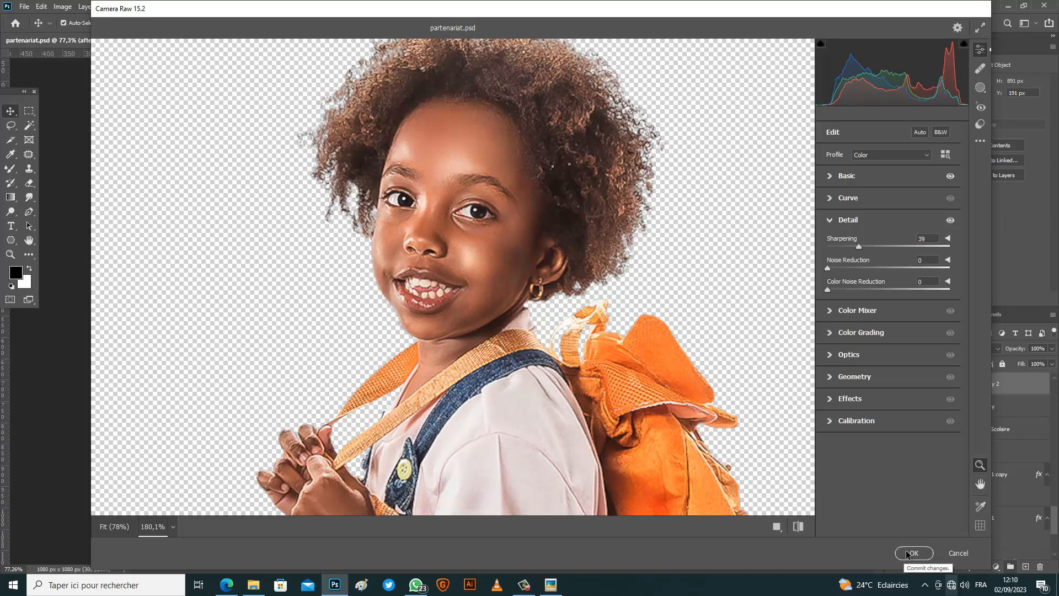
{"action": "left_click", "coordinate": [912, 552]}
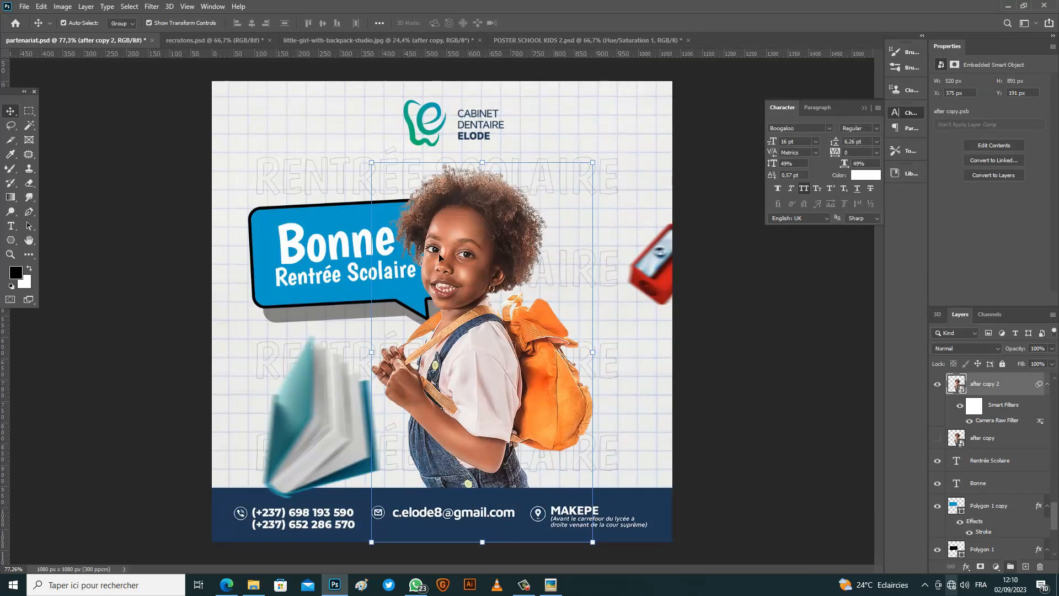
{"action": "left_click", "coordinate": [737, 338]}
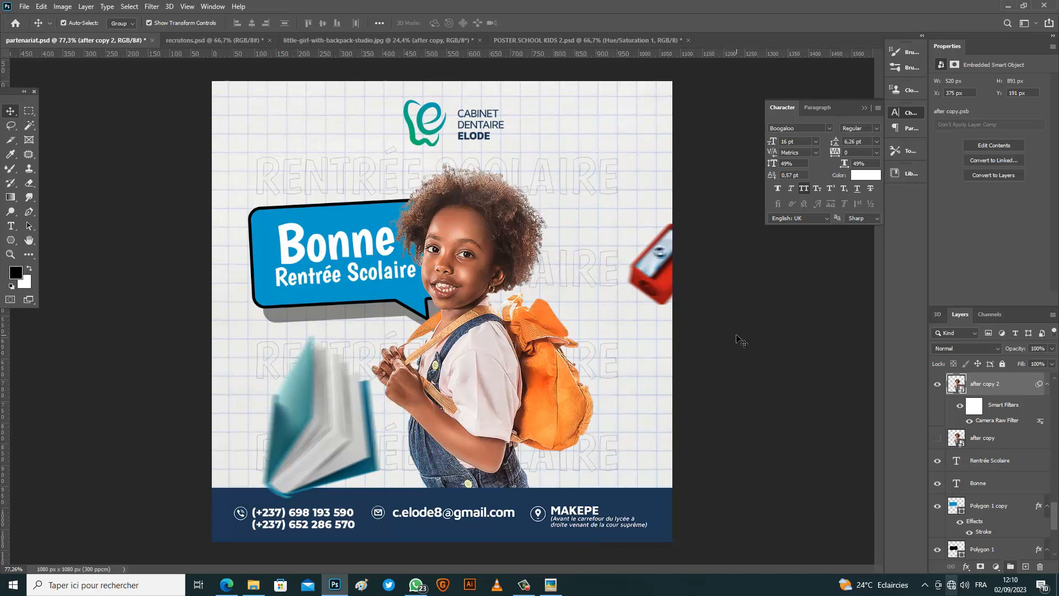
Scale "Bonne" down to about 22.35 pt and move it up inside the speech bubble.
{"action": "left_click", "coordinate": [367, 278]}
{"action": "left_click", "coordinate": [360, 247]}
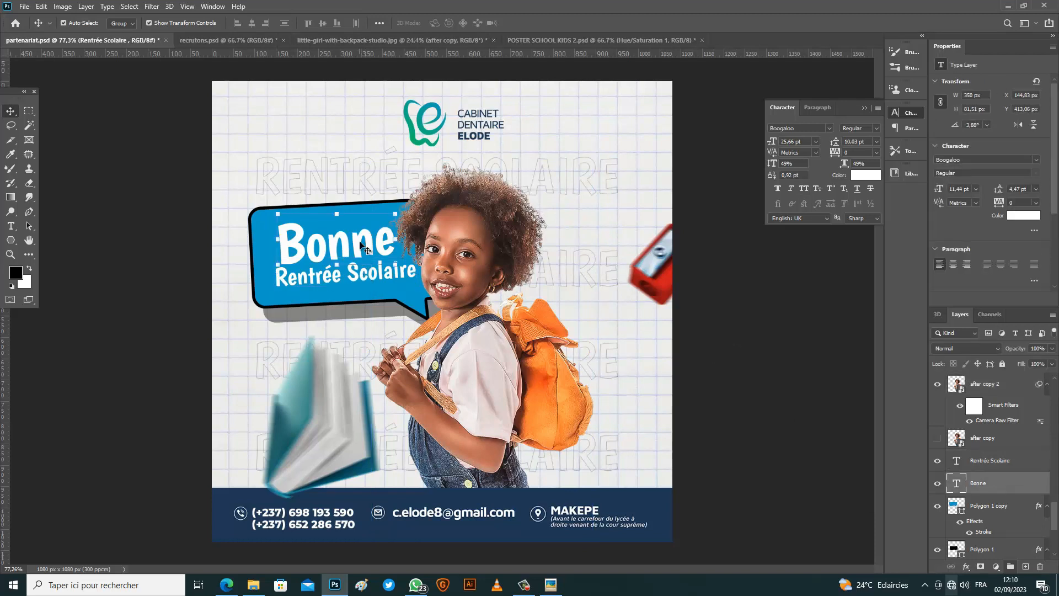
{"action": "left_click_drag", "start_coordinate": [399, 265], "coordinate": [368, 228]}
{"action": "left_click", "coordinate": [546, 23]}
Duplicate the "Rentrée Scolaire" line just below itself in the speech bubble and replace the copy's text with "2023".
{"action": "left_click_drag", "start_coordinate": [398, 271], "coordinate": [377, 284]}
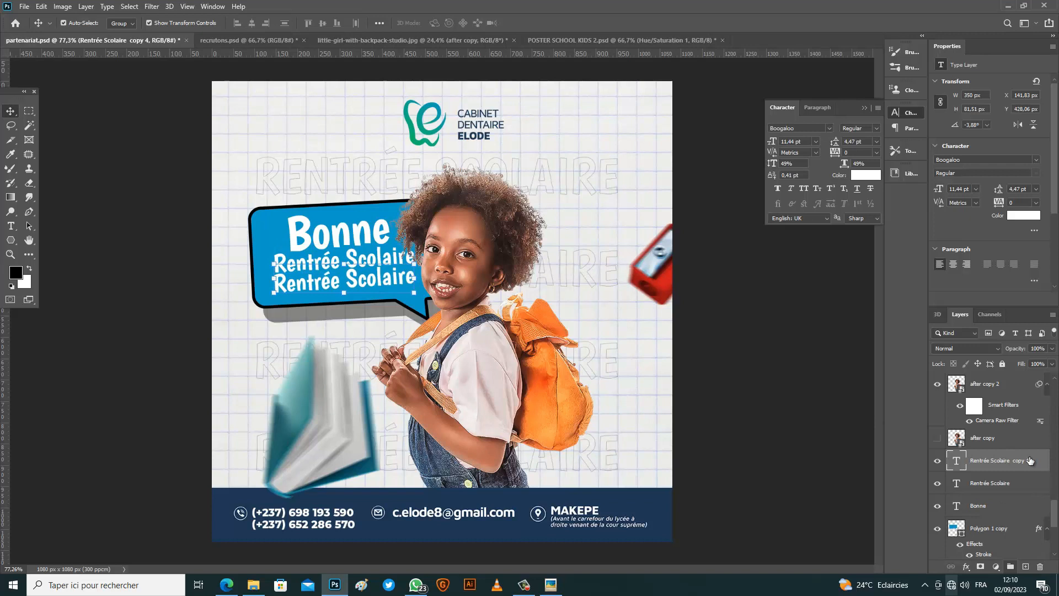
{"action": "double_click", "coordinate": [957, 462]}
{"action": "type", "text": "2023"}
{"action": "left_click", "coordinate": [526, 23]}
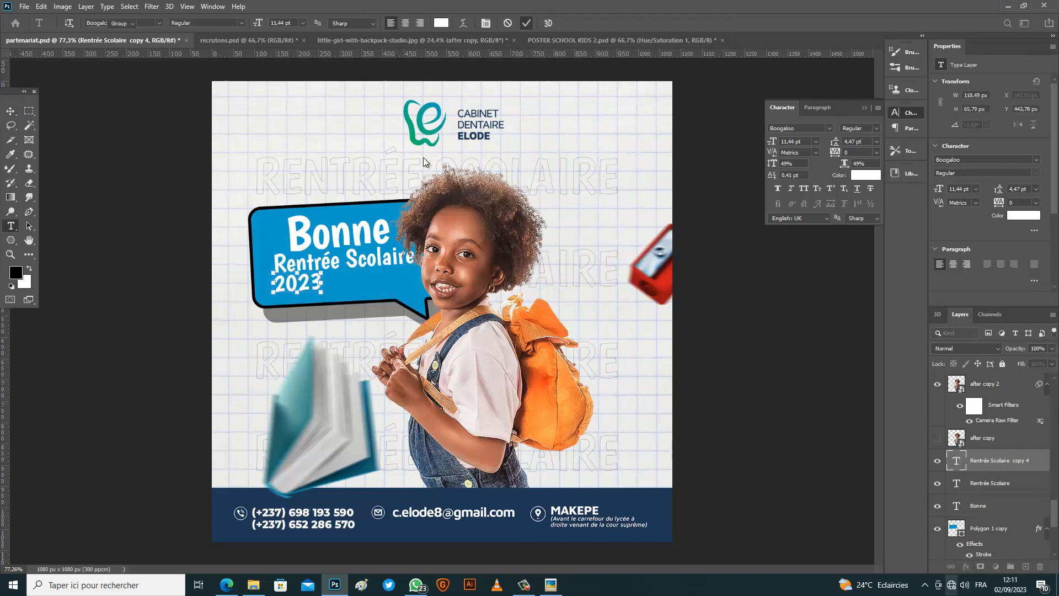
Enlarge "2023" to 12.86 pt and centre it under "Rentrée Scolaire" in the speech bubble.
{"action": "key", "text": "v"}
{"action": "left_click_drag", "start_coordinate": [316, 281], "coordinate": [375, 270]}
{"action": "left_click", "coordinate": [546, 24]}
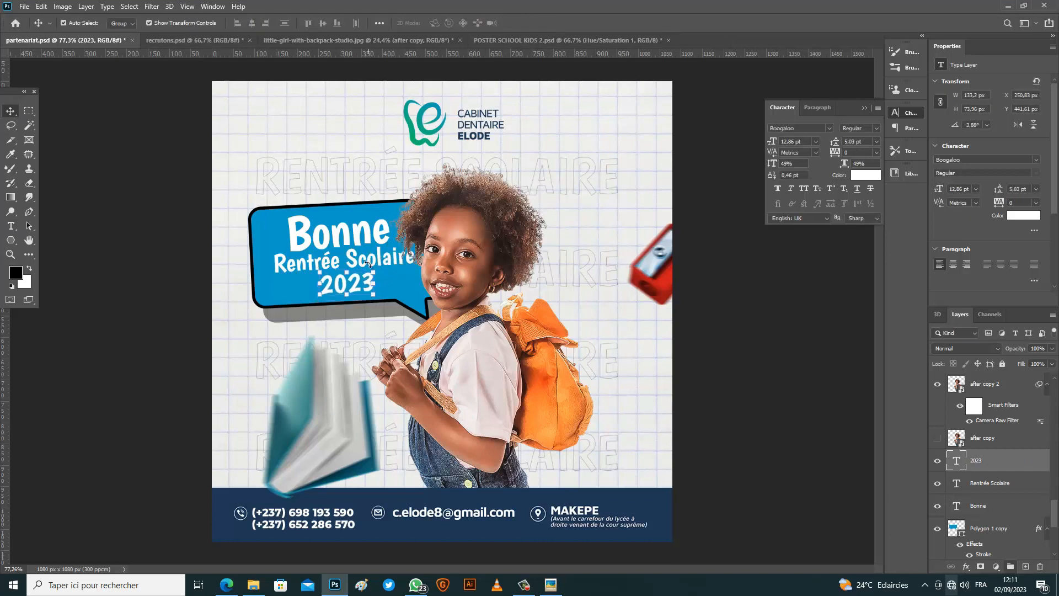
{"action": "left_click", "coordinate": [978, 505]}
{"action": "left_click", "coordinate": [1023, 215]}
{"action": "left_click", "coordinate": [415, 140]}
{"action": "left_click", "coordinate": [910, 346]}
{"action": "left_click", "coordinate": [733, 314]}
{"action": "left_click_drag", "start_coordinate": [453, 281], "coordinate": [459, 281]}
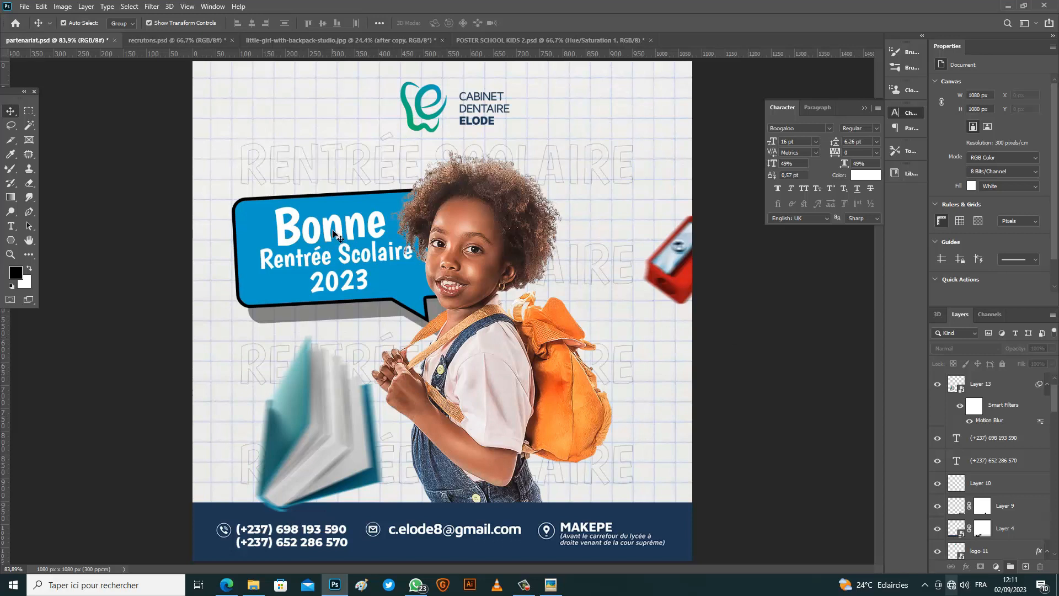
Nudge "Bonne" slightly up and to the right within the speech bubble.
{"action": "left_click", "coordinate": [351, 233]}
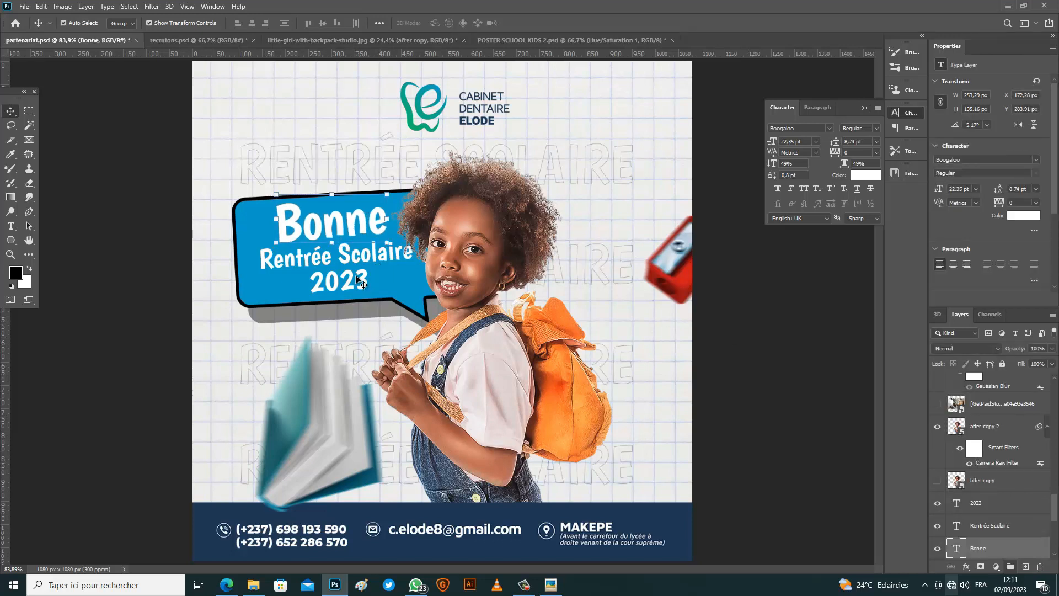
{"action": "left_click", "coordinate": [754, 385]}
Lower the opacity of the repeated background lettering group, Group 5, to about 58%.
{"action": "left_click", "coordinate": [612, 282]}
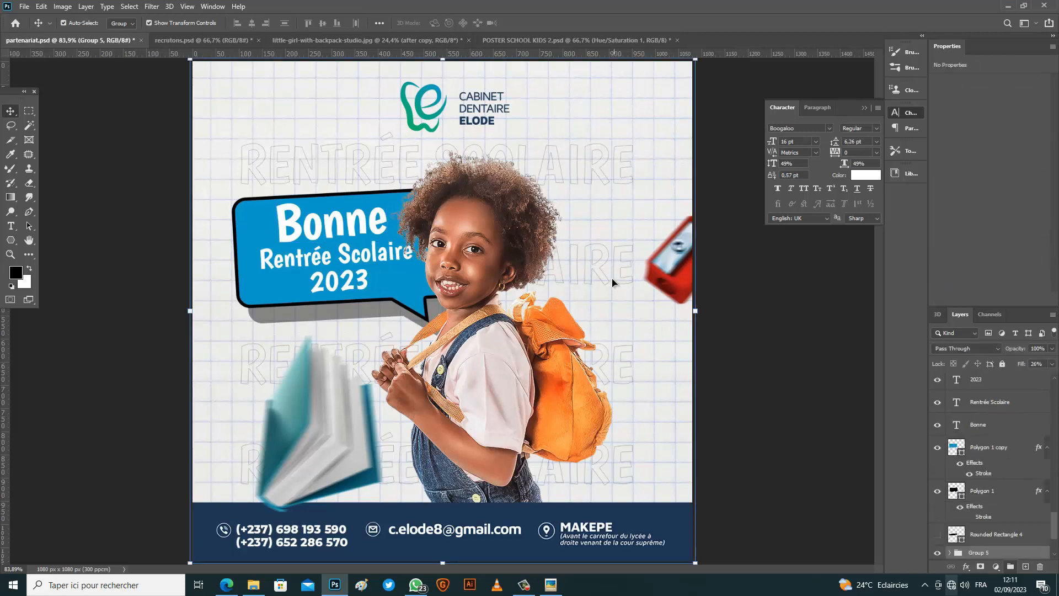
{"action": "left_click", "coordinate": [670, 222]}
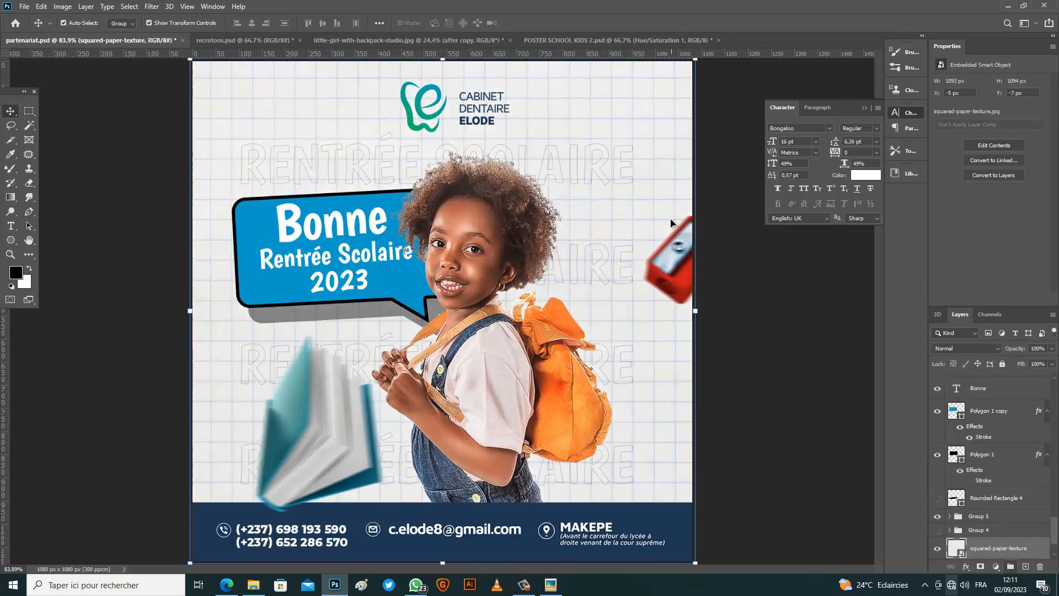
{"action": "left_click", "coordinate": [976, 516]}
{"action": "left_click", "coordinate": [937, 516]}
{"action": "left_click", "coordinate": [937, 515]}
{"action": "left_click", "coordinate": [1051, 349]}
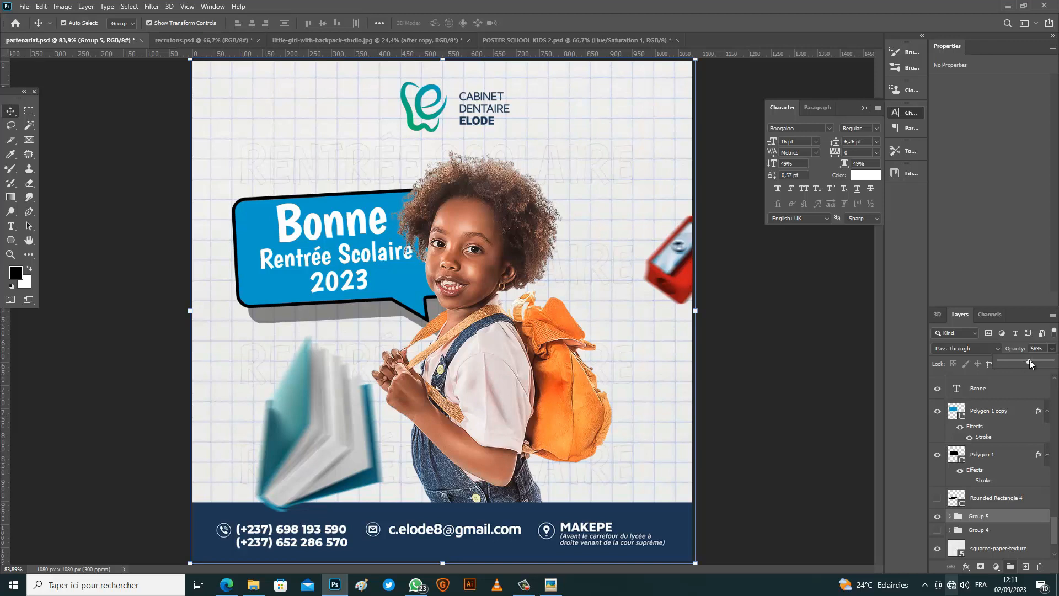
Shift the blurred book slightly to the right and start a free transform on it.
{"action": "left_click", "coordinate": [353, 381]}
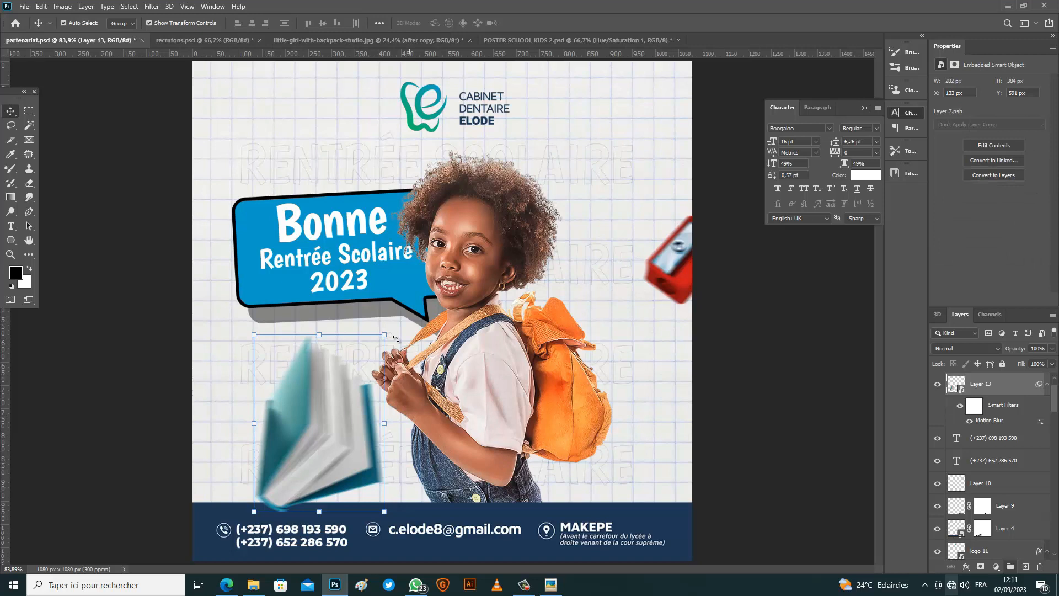
{"action": "left_click_drag", "start_coordinate": [328, 432], "coordinate": [331, 430]}
{"action": "left_click", "coordinate": [411, 316]}
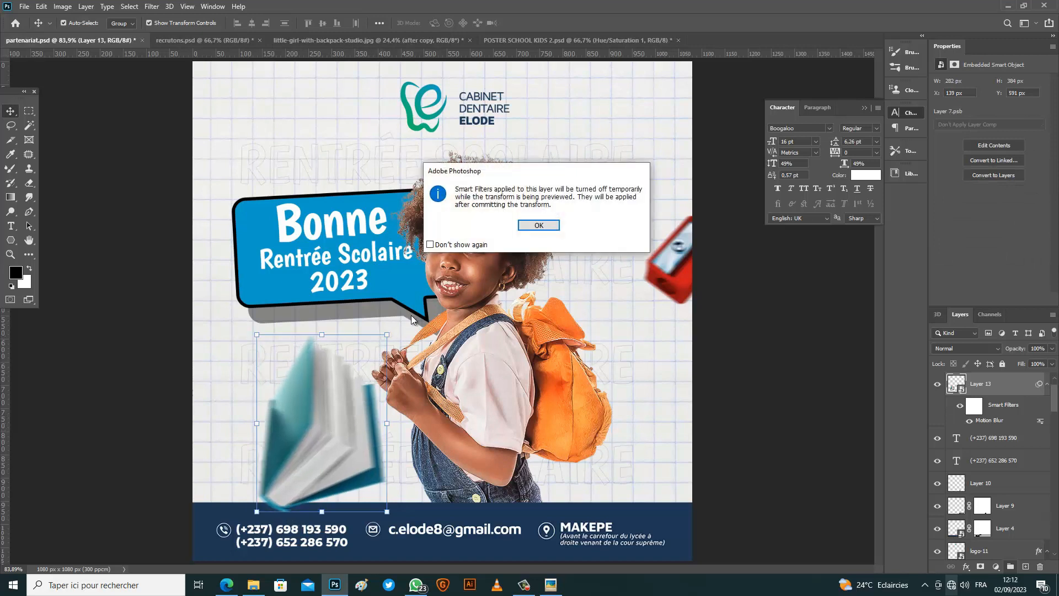
{"action": "key", "text": "Return"}
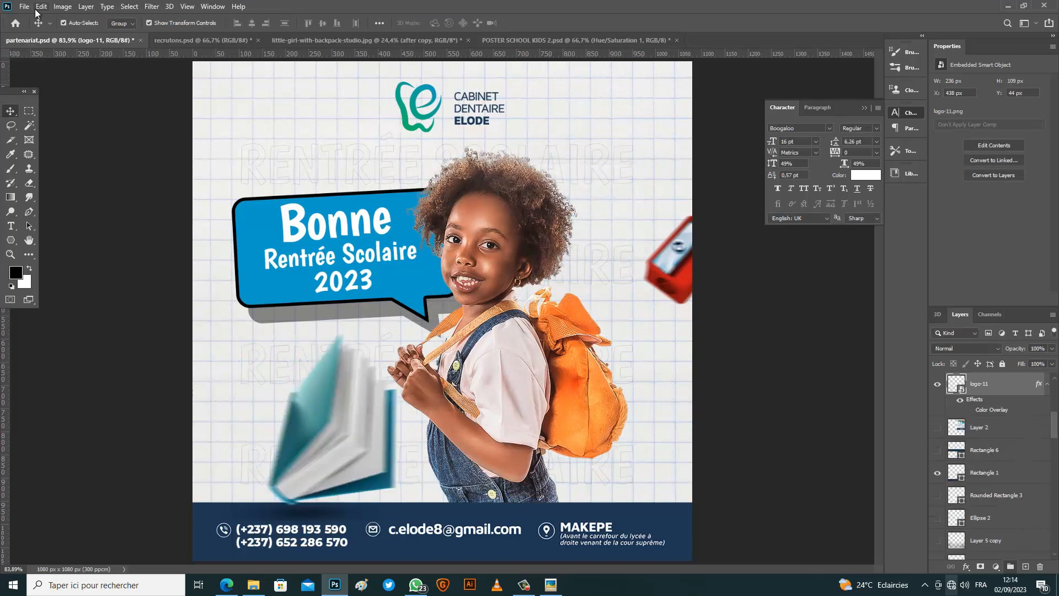
Add a Color Lookup adjustment layer above the Hue/Saturation 1 layer at the top of the layer stack.
{"action": "left_click_drag", "start_coordinate": [1054, 408], "coordinate": [1055, 380]}
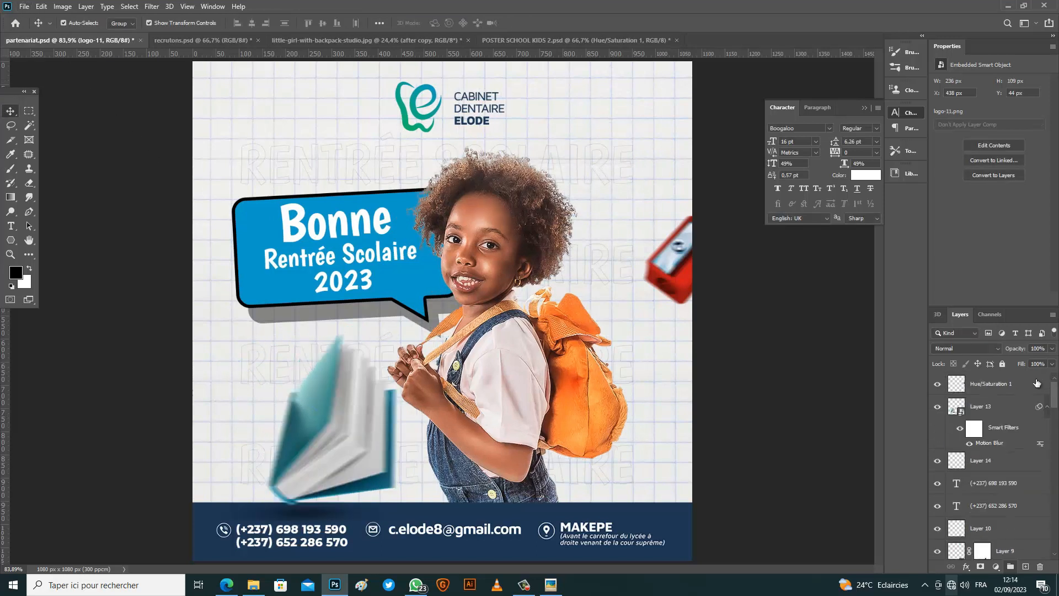
{"action": "left_click", "coordinate": [987, 383]}
{"action": "left_click", "coordinate": [996, 566]}
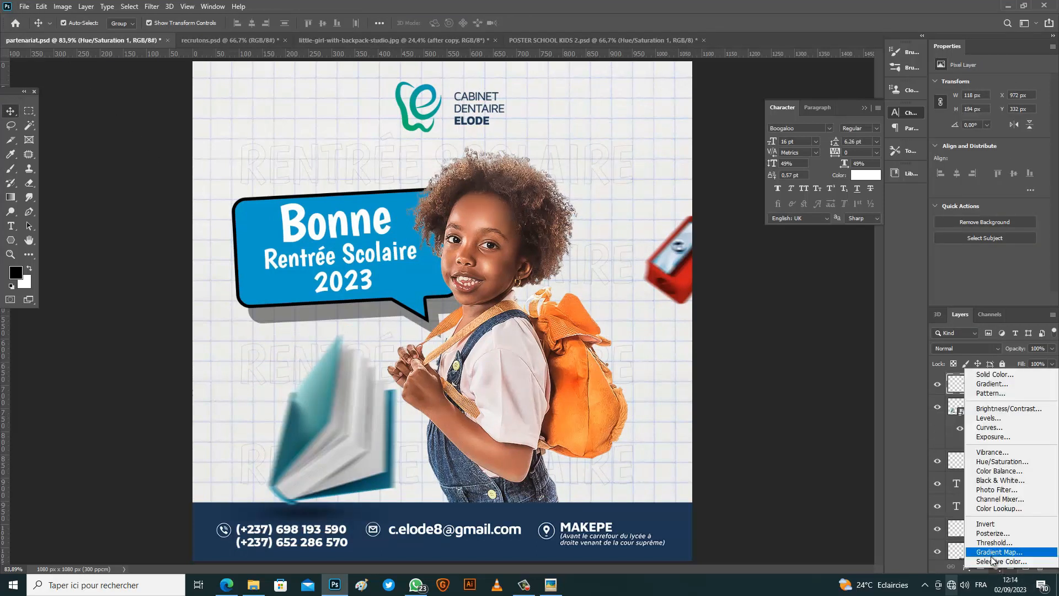
{"action": "left_click", "coordinate": [993, 508]}
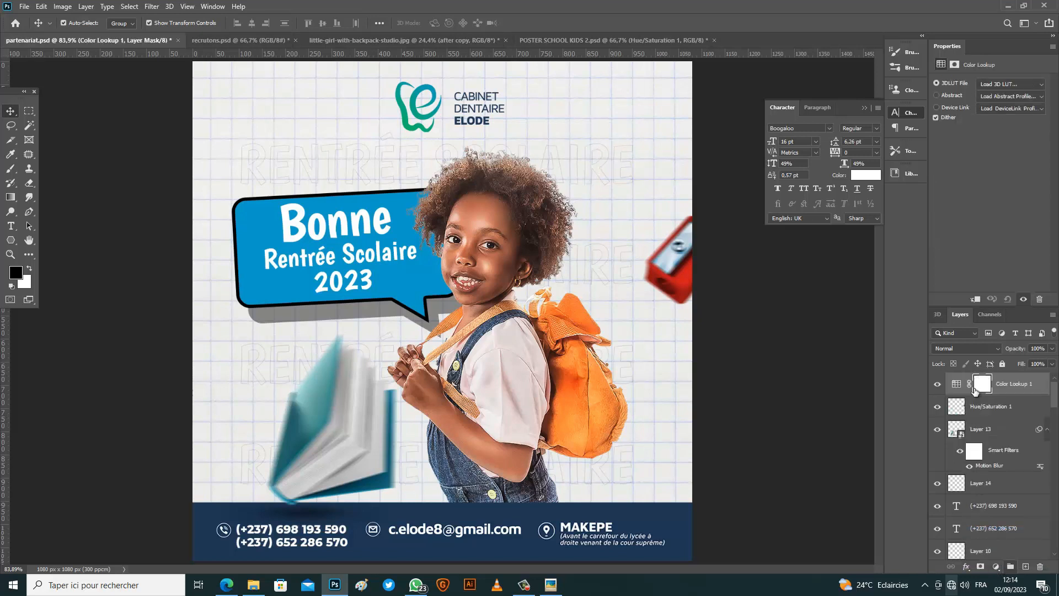
Try 3DLUT presets on the Color Lookup layer, from Crisp_Warm through the Fuji looks and FuturisticBleak to a Kodak 5205 Fuji look.
{"action": "left_click", "coordinate": [1009, 85]}
{"action": "left_click", "coordinate": [960, 127]}
{"action": "key", "text": "Down"}
{"action": "key", "text": "Down"}
{"action": "key", "text": "Down"}
{"action": "key", "text": "Down"}
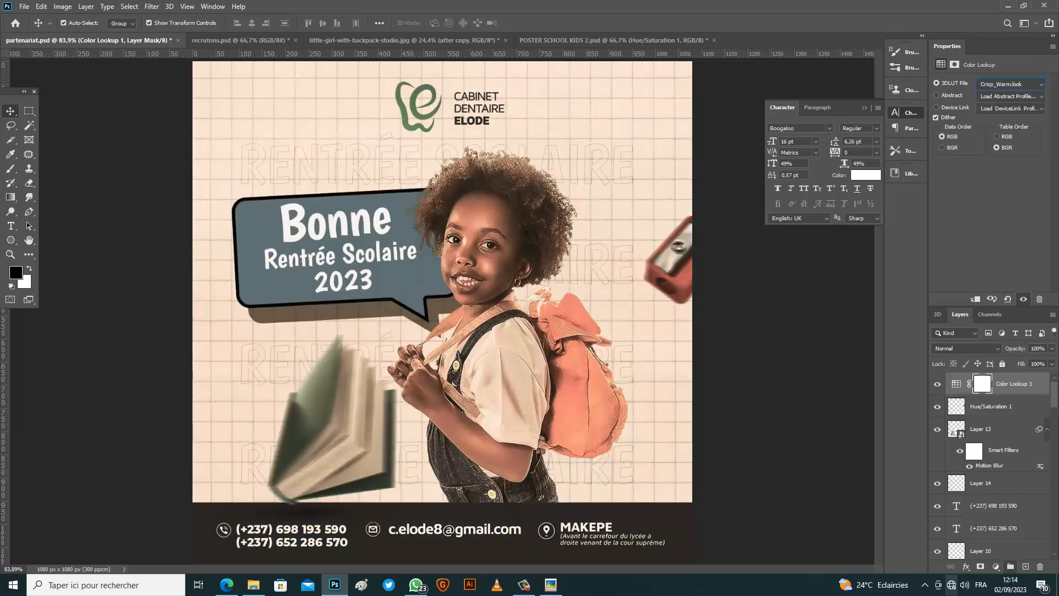
{"action": "key", "text": "Down"}
{"action": "key", "text": "Down"}
{"action": "key", "text": "Down"}
{"action": "key", "text": "Down"}
{"action": "key", "text": "Down"}
{"action": "key", "text": "Down"}
{"action": "key", "text": "Down"}
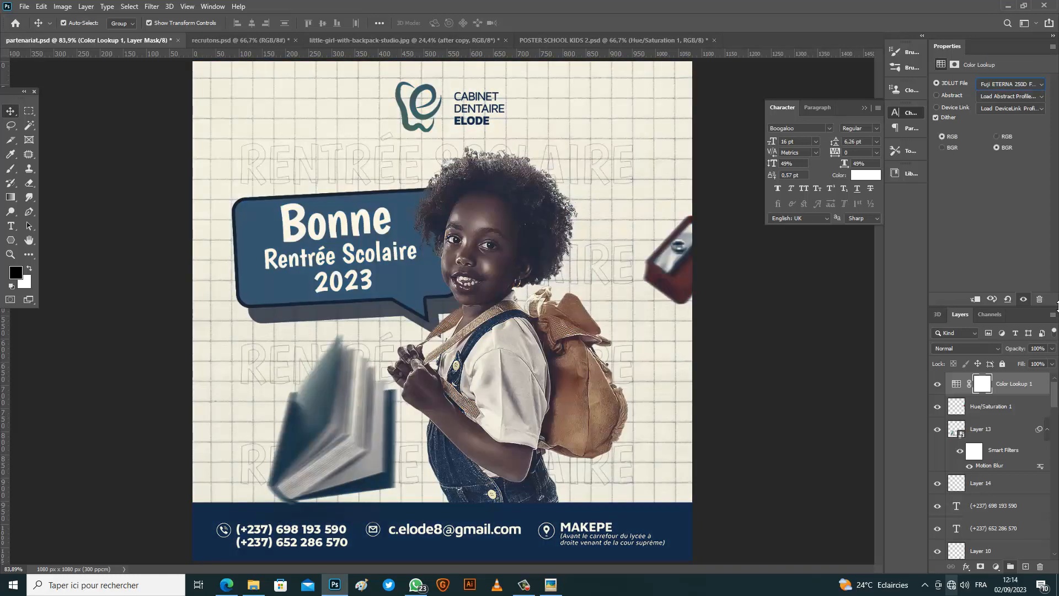
{"action": "key", "text": "Down"}
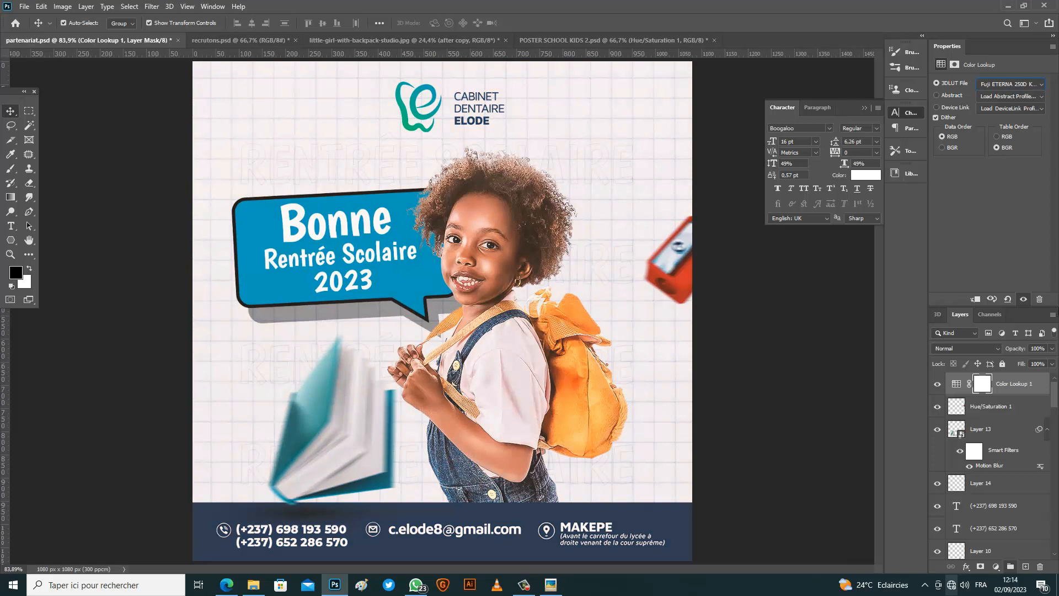
{"action": "key", "text": "Up"}
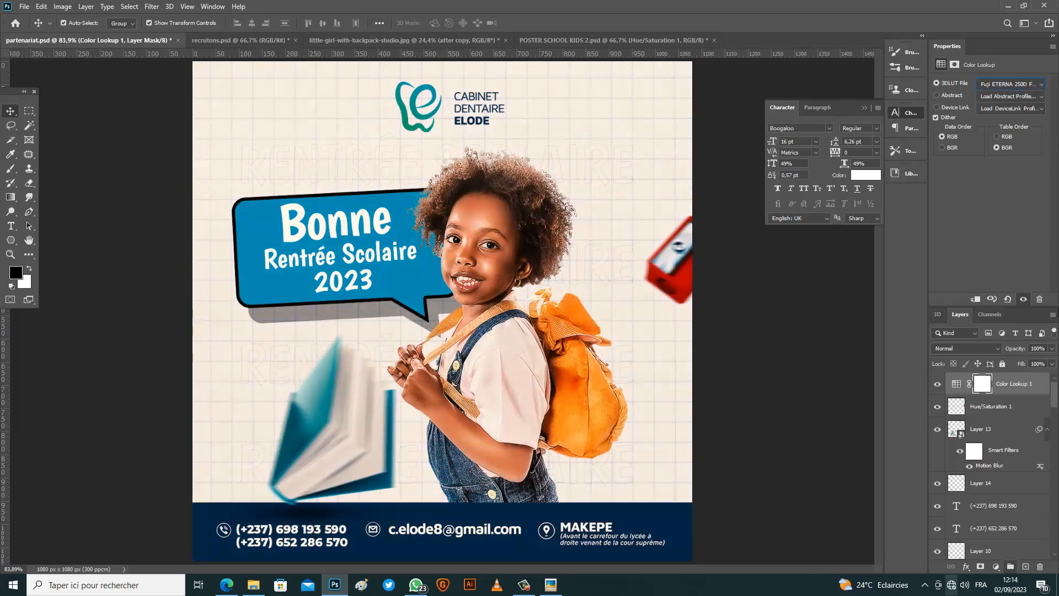
{"action": "key", "text": "Down"}
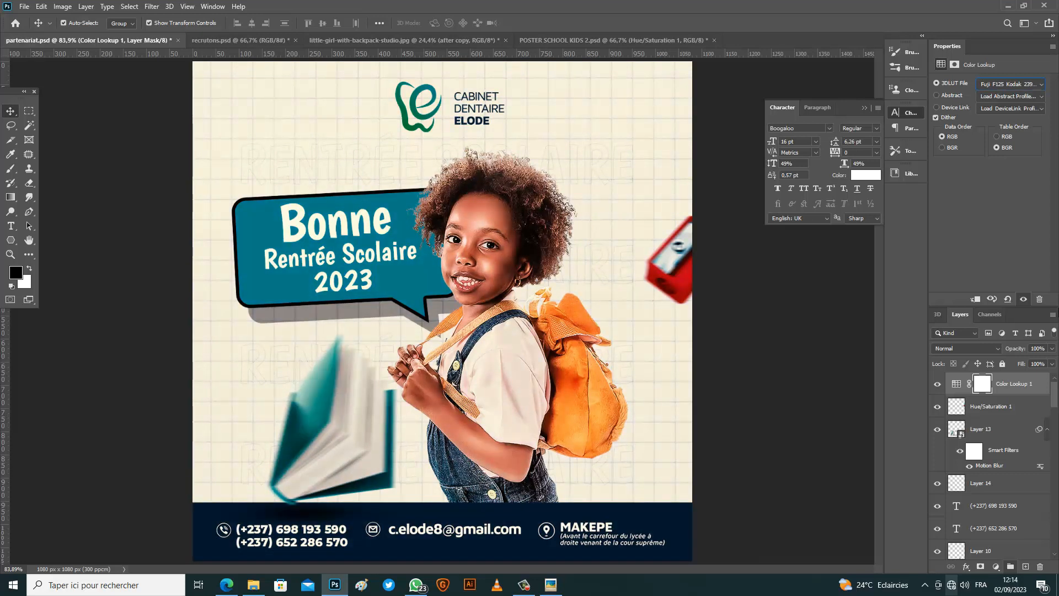
{"action": "key", "text": "Down"}
{"action": "key", "text": "Down"}
{"action": "key", "text": "Down"}
{"action": "key", "text": "Down"}
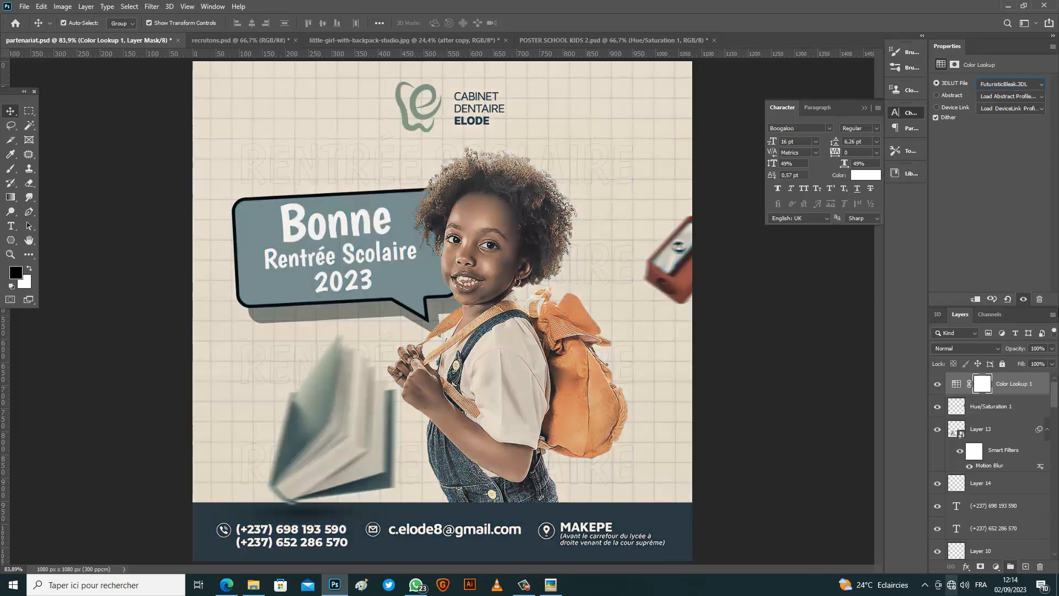
{"action": "key", "text": "Down"}
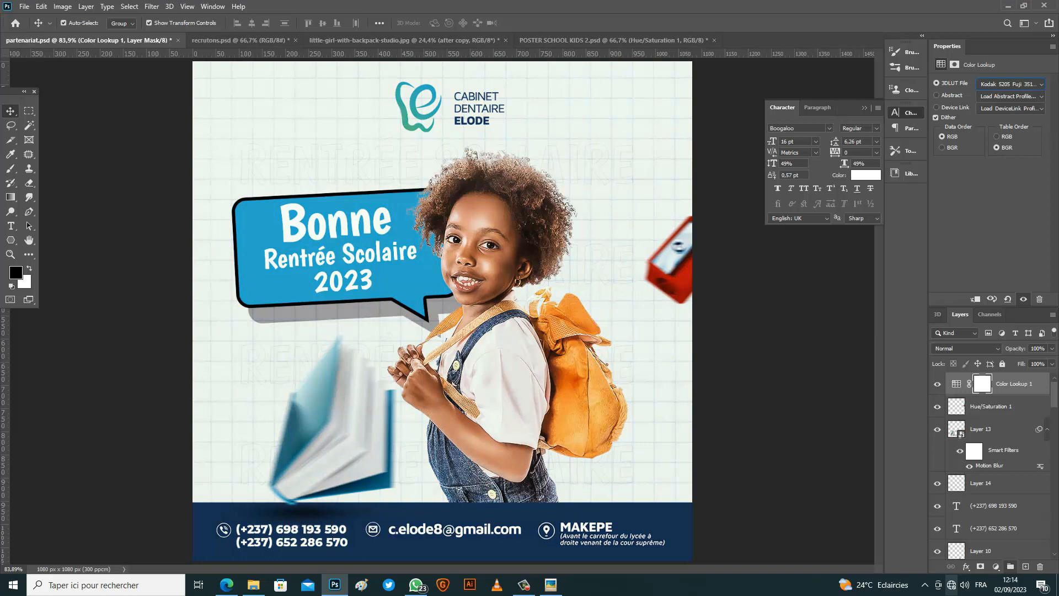
Toggle the Color Lookup layer's visibility to compare the poster with and without the colour grade.
{"action": "left_click", "coordinate": [937, 384]}
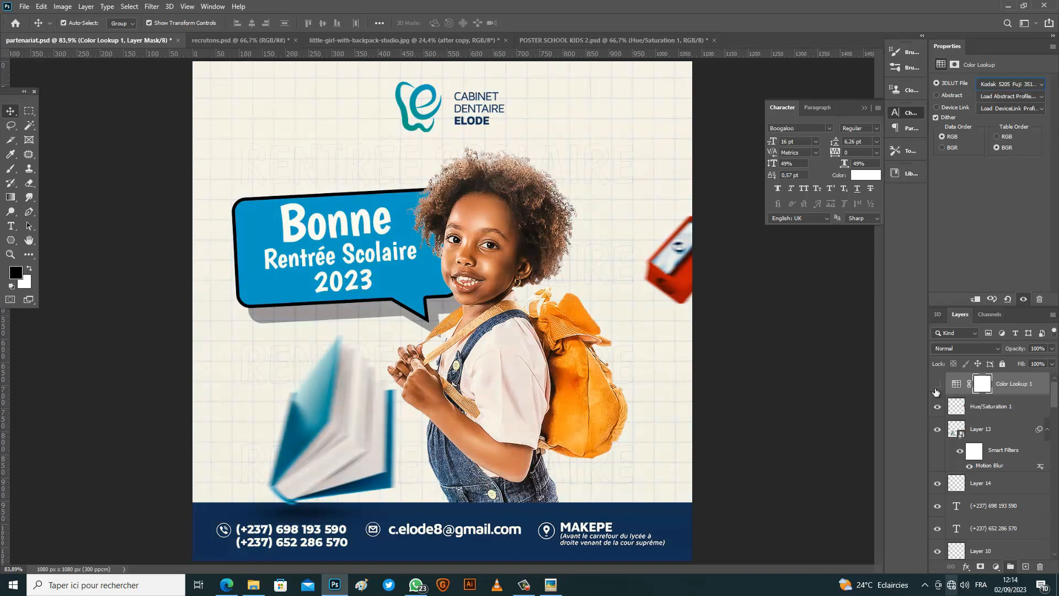
{"action": "left_click", "coordinate": [936, 386]}
{"action": "left_click", "coordinate": [936, 389]}
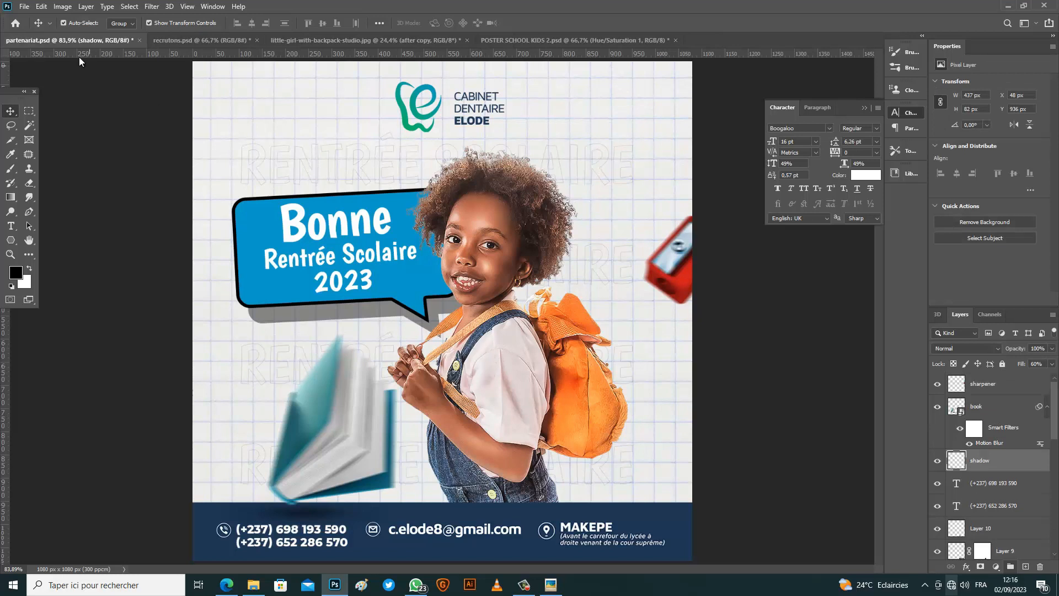
Export the poster for web as a high-quality JPEG named "Rentrée Scolaire" in the Bureau folder.
{"action": "left_click", "coordinate": [24, 6]}
{"action": "mouse_move", "coordinate": [65, 168]}
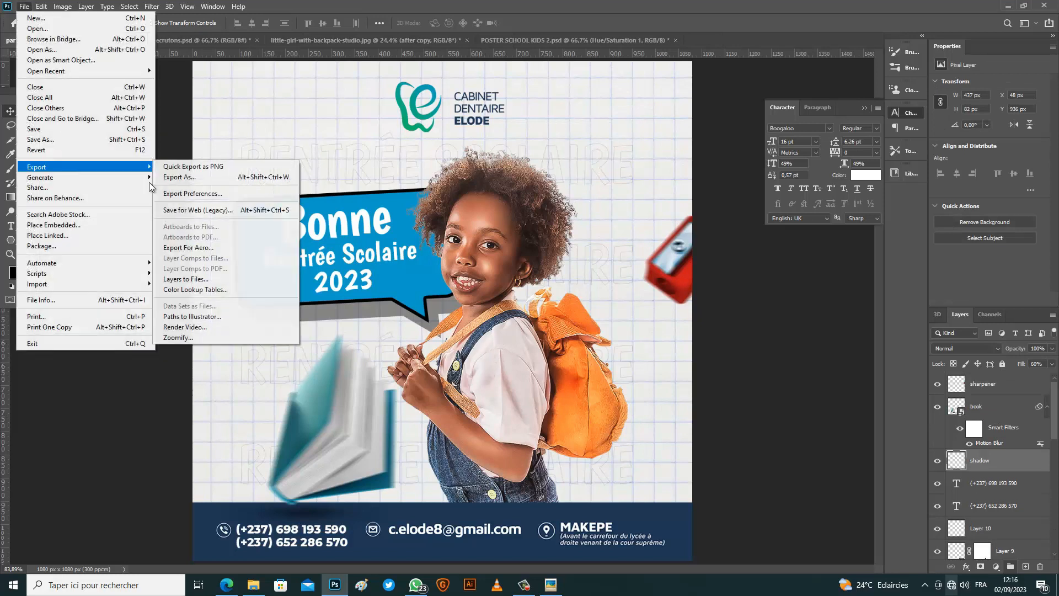
{"action": "left_click", "coordinate": [174, 210]}
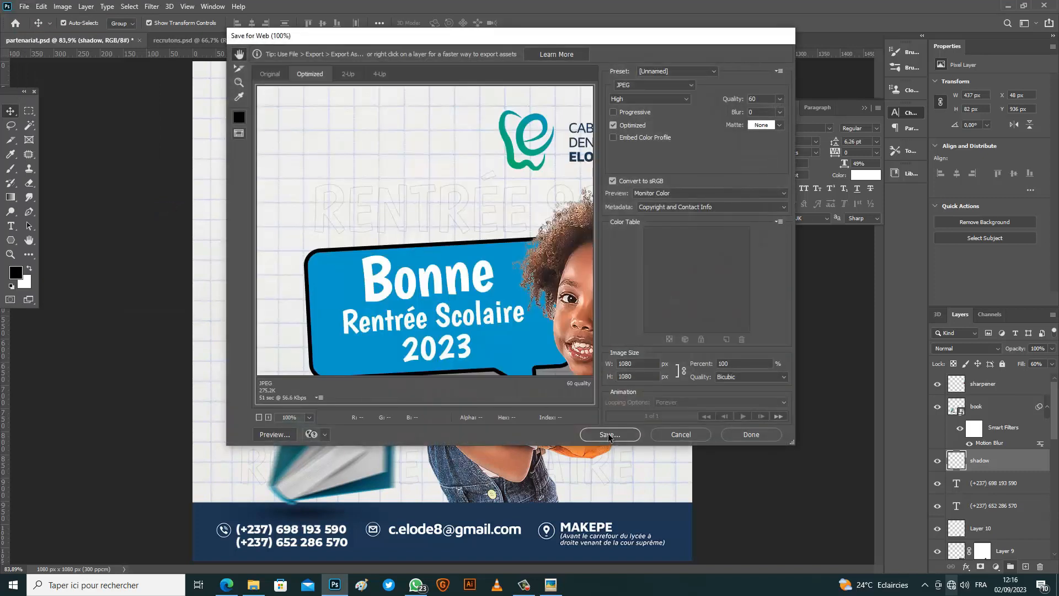
{"action": "left_click", "coordinate": [609, 434]}
{"action": "type", "text": "Rentrée Scolaire"}
{"action": "left_click", "coordinate": [265, 138]}
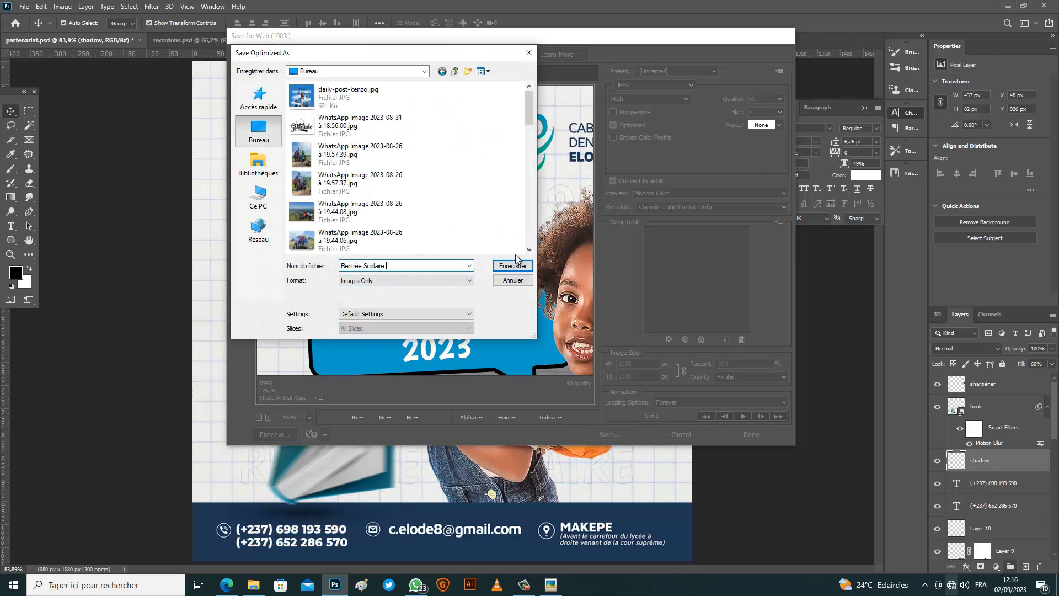
{"action": "left_click", "coordinate": [512, 266]}
{"action": "left_click", "coordinate": [554, 243]}
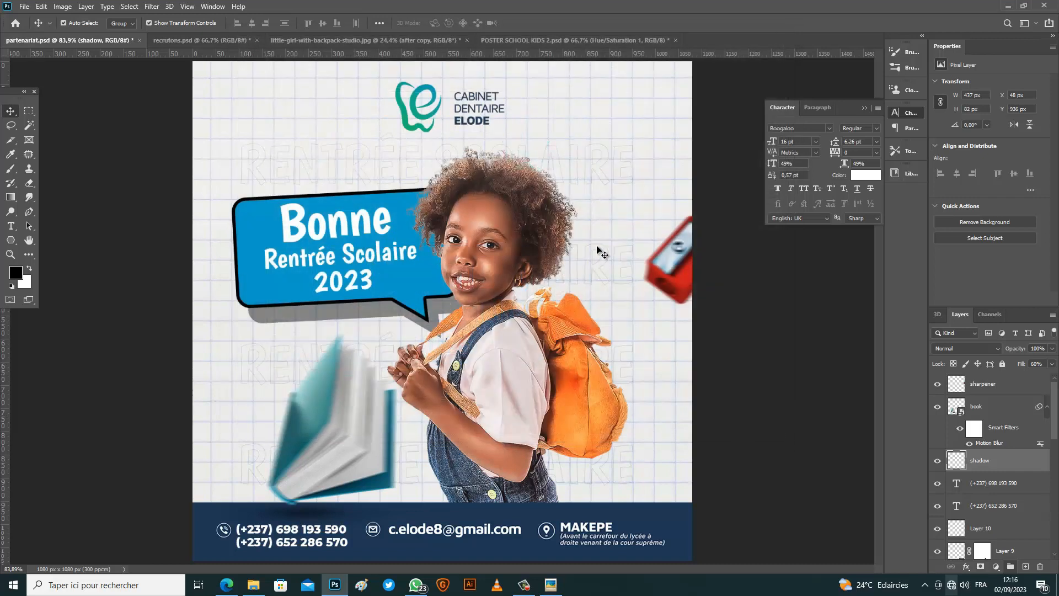
Save the layered document as a new Photoshop file named "Rentrée Scolaire" in the random 25 folder.
{"action": "left_click", "coordinate": [26, 7]}
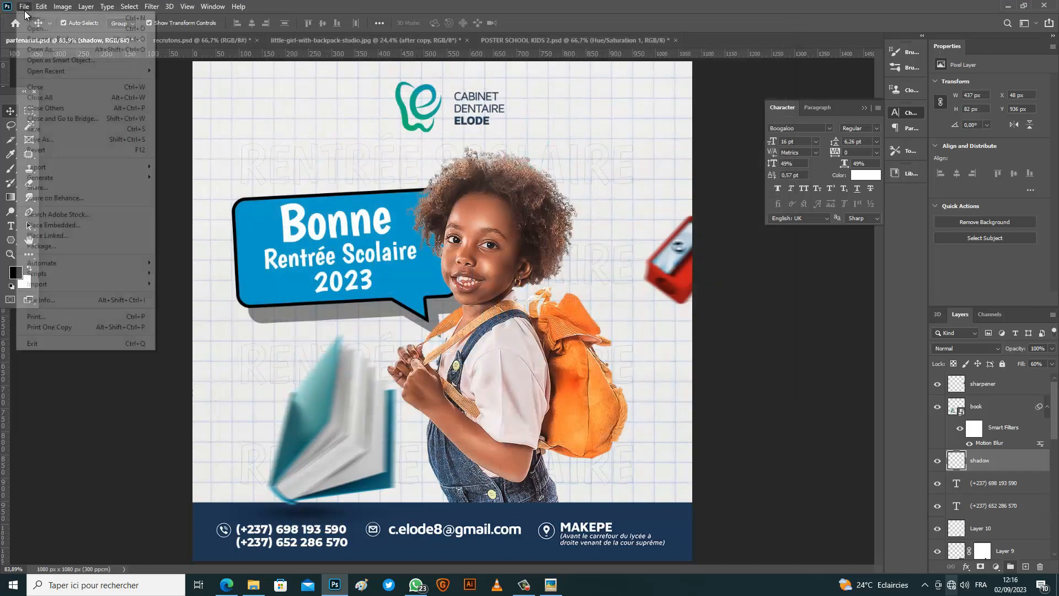
{"action": "left_click", "coordinate": [51, 139]}
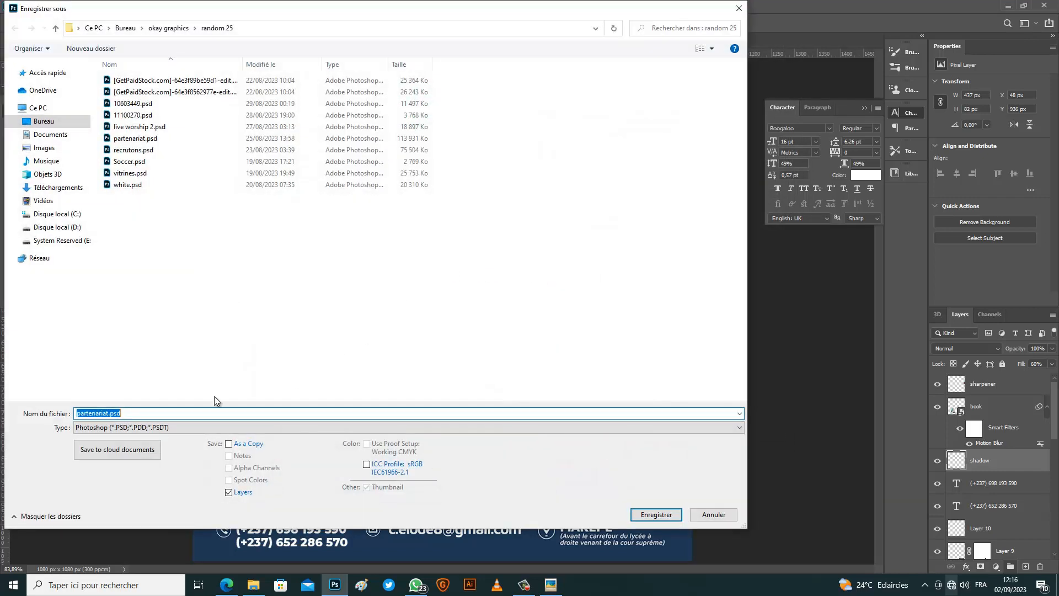
{"action": "type", "text": "Rentrée Scolaire"}
{"action": "left_click", "coordinate": [656, 514]}
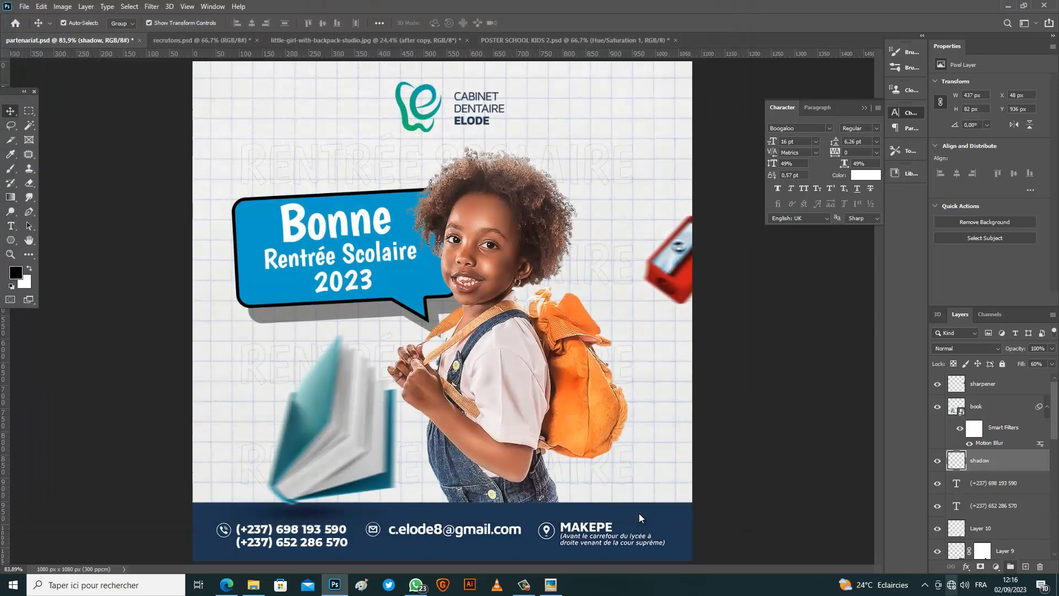
{"action": "left_click", "coordinate": [659, 170]}
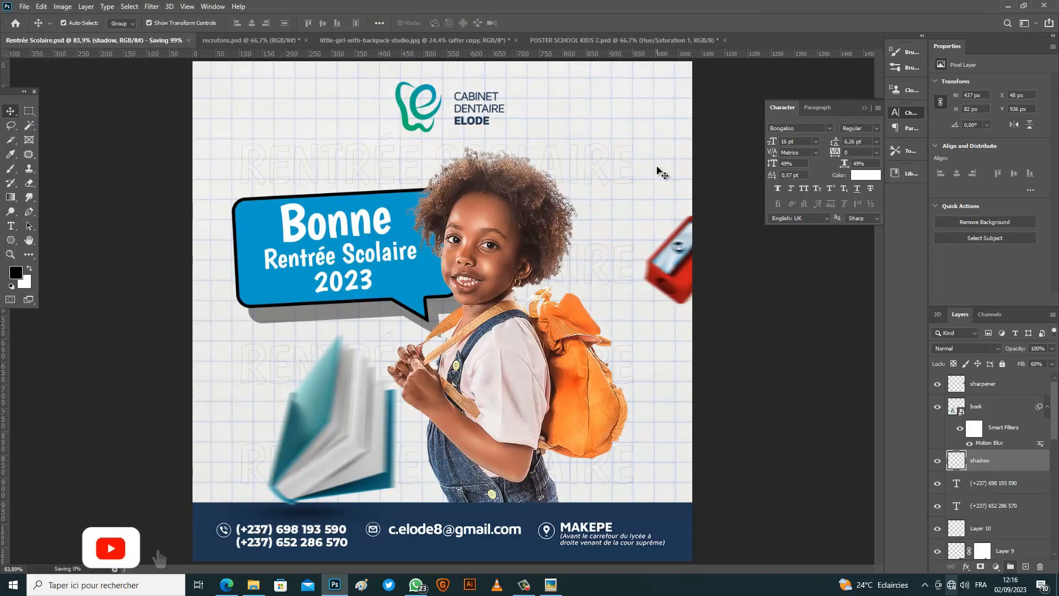